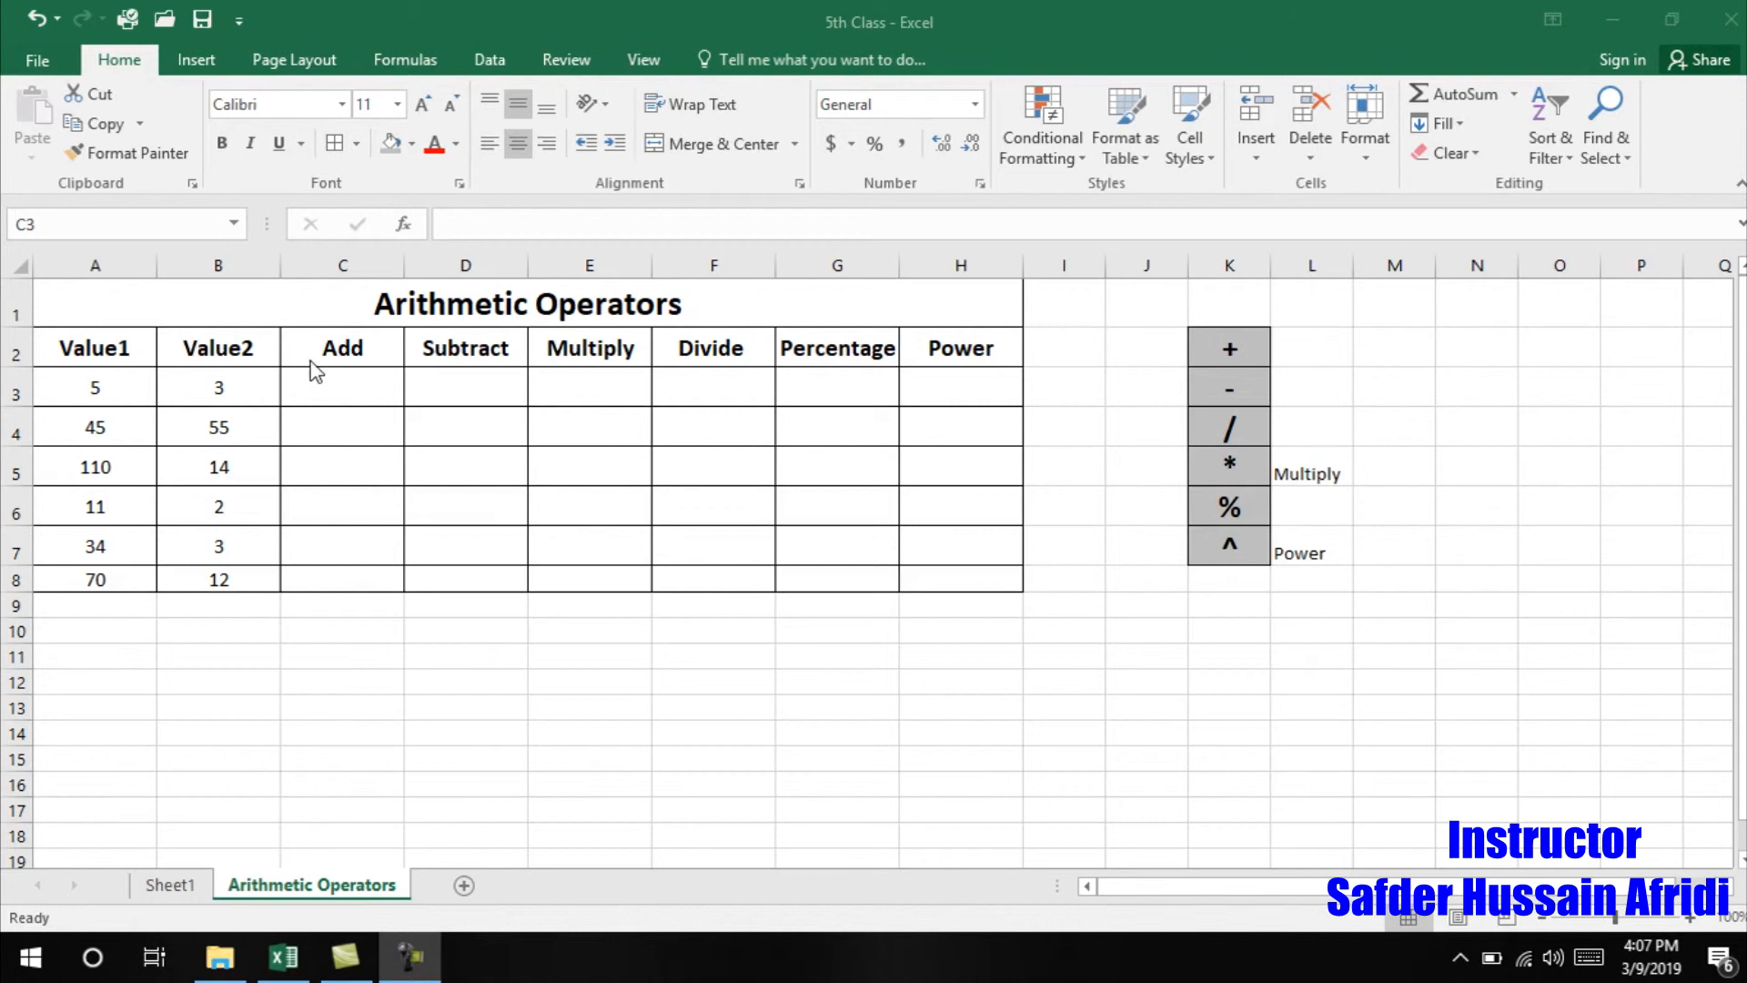
left_click(238, 302)
left_click_drag(328, 304, 748, 580)
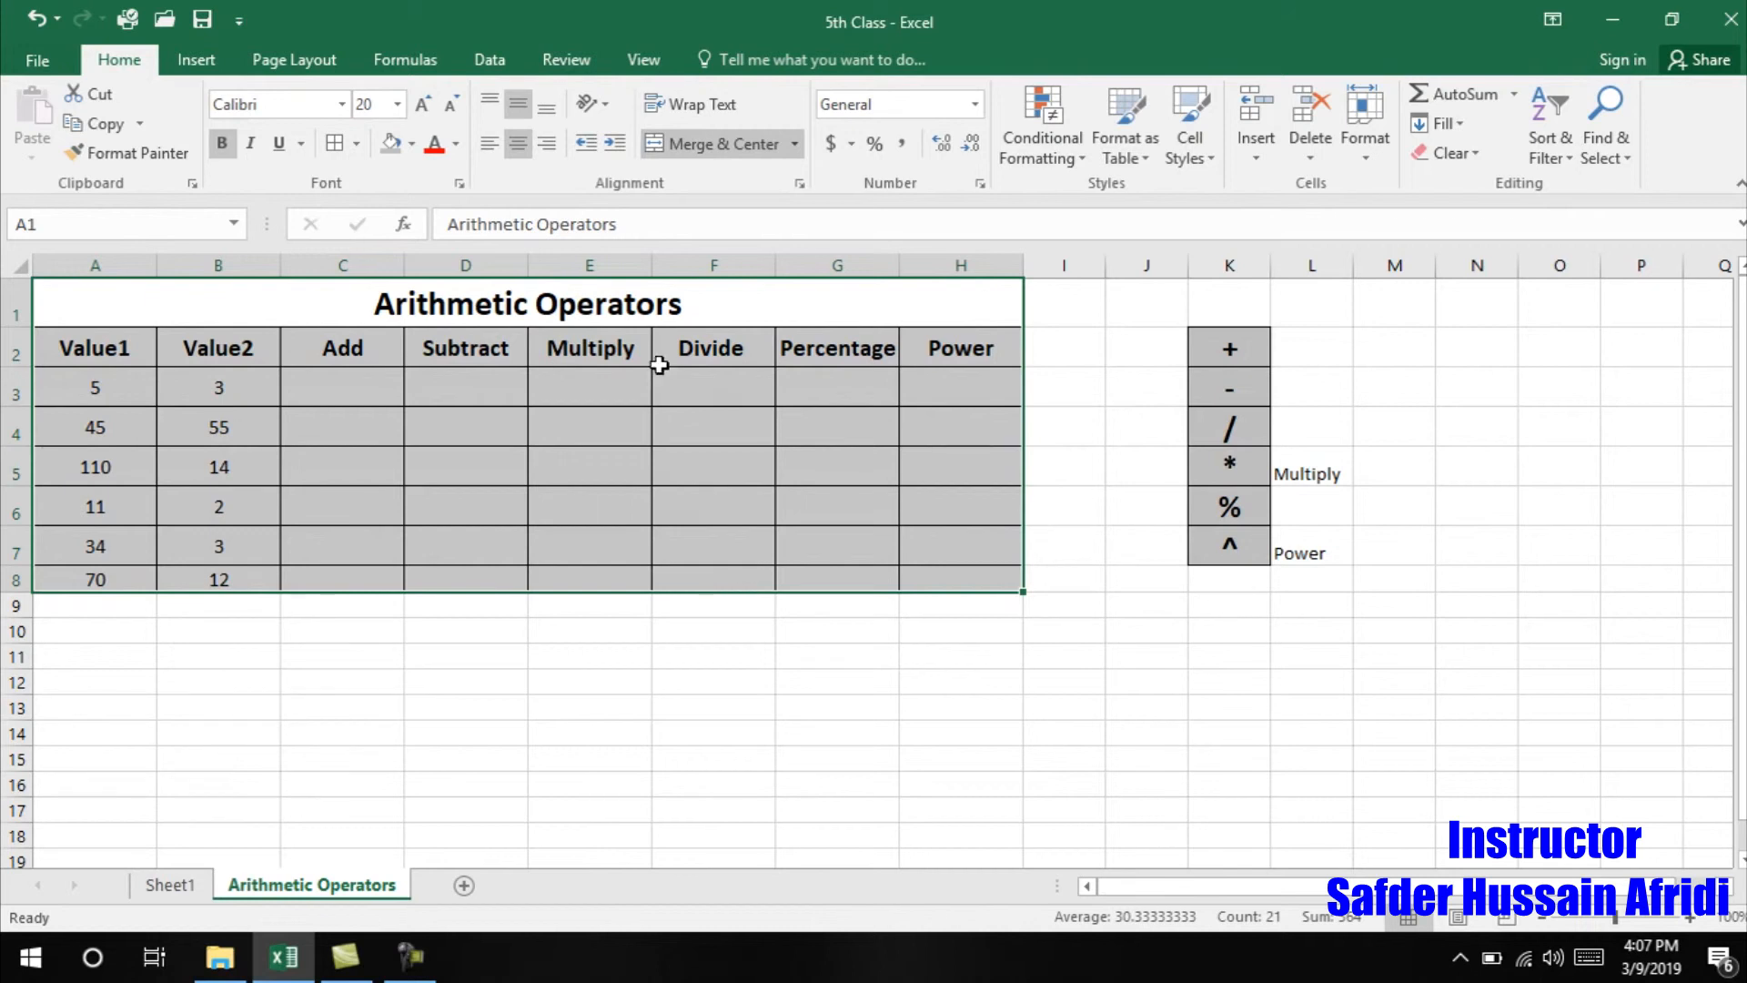
left_click_drag(1232, 339, 1228, 548)
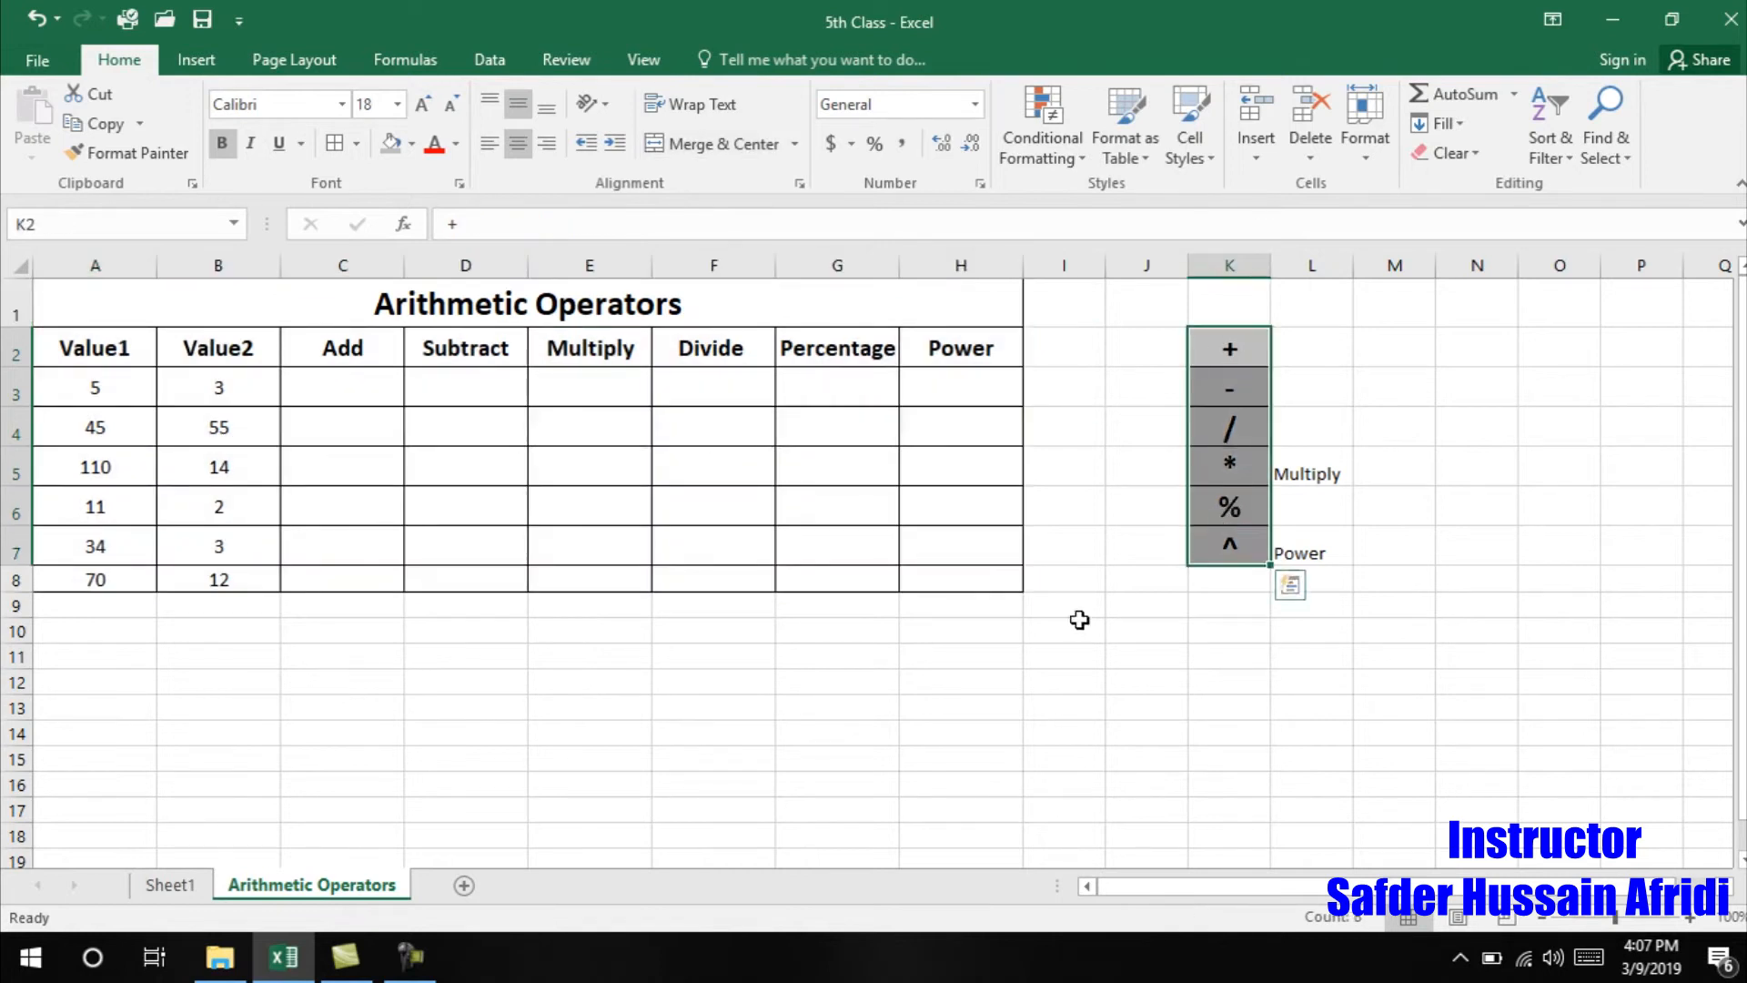
left_click(1081, 626)
- Label the operator symbols in column L, entering Add in L2, Subtract in L3, Divide in L4 and Percent in L6
left_click(1223, 352)
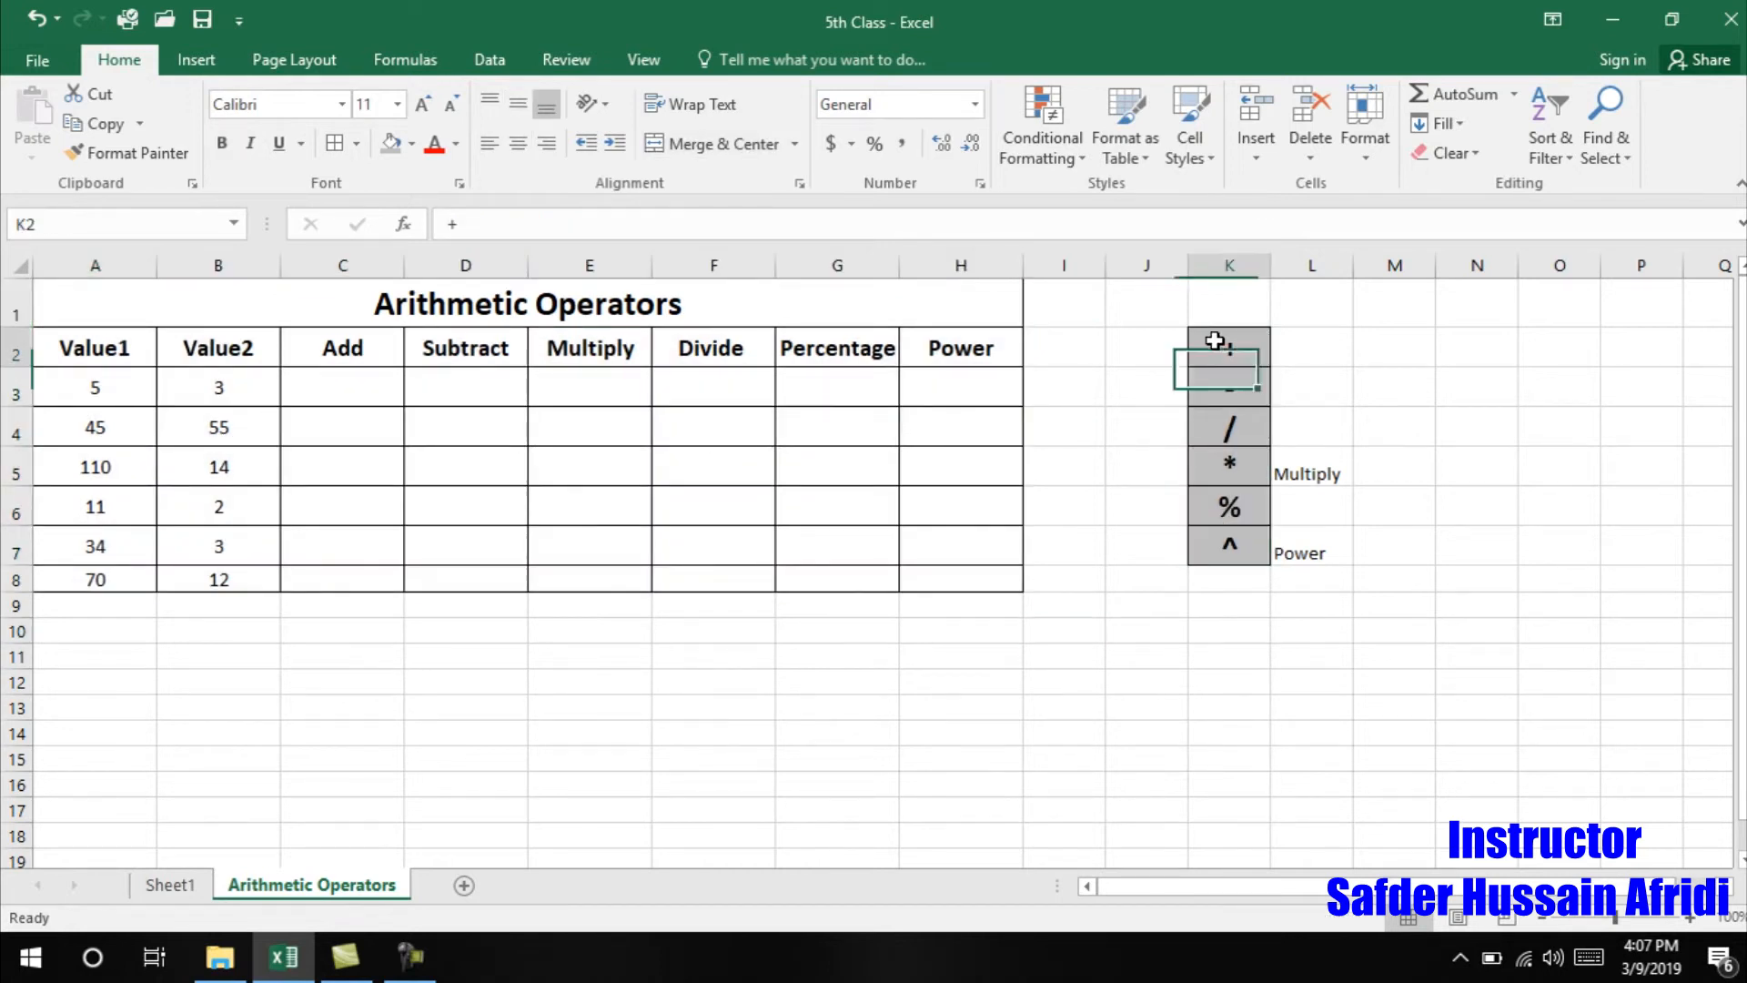
left_click(1316, 353)
type("Add")
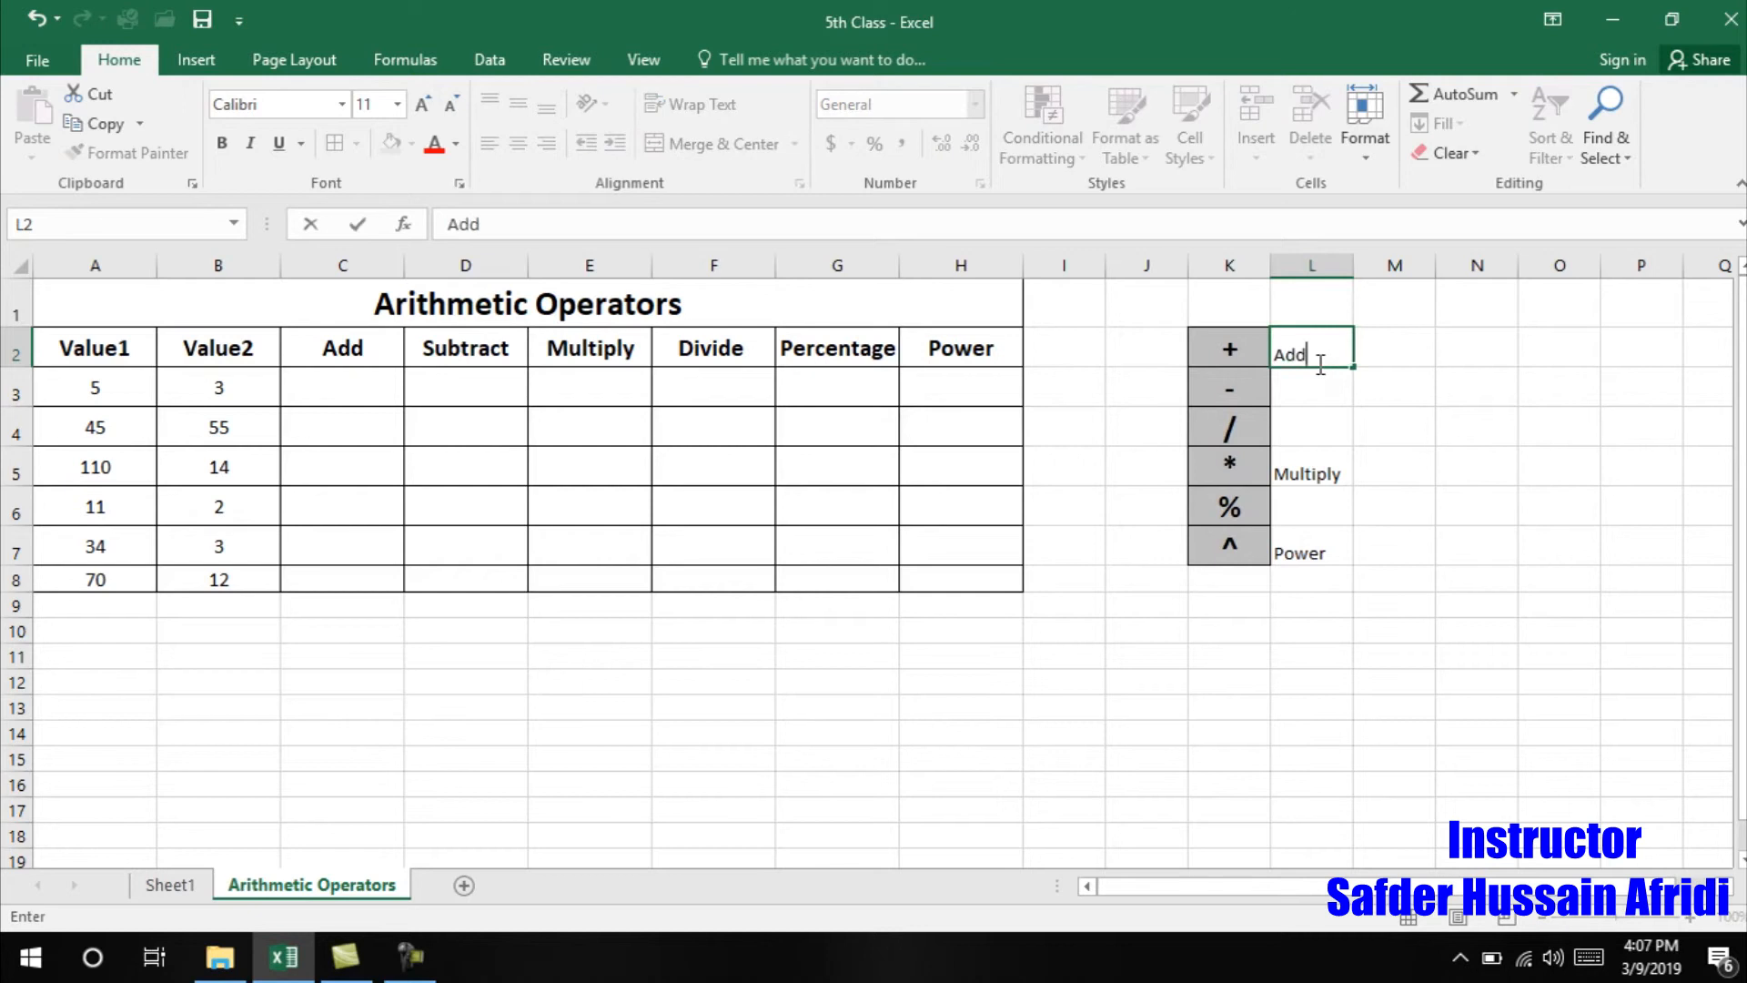
key("Return")
type("Sub")
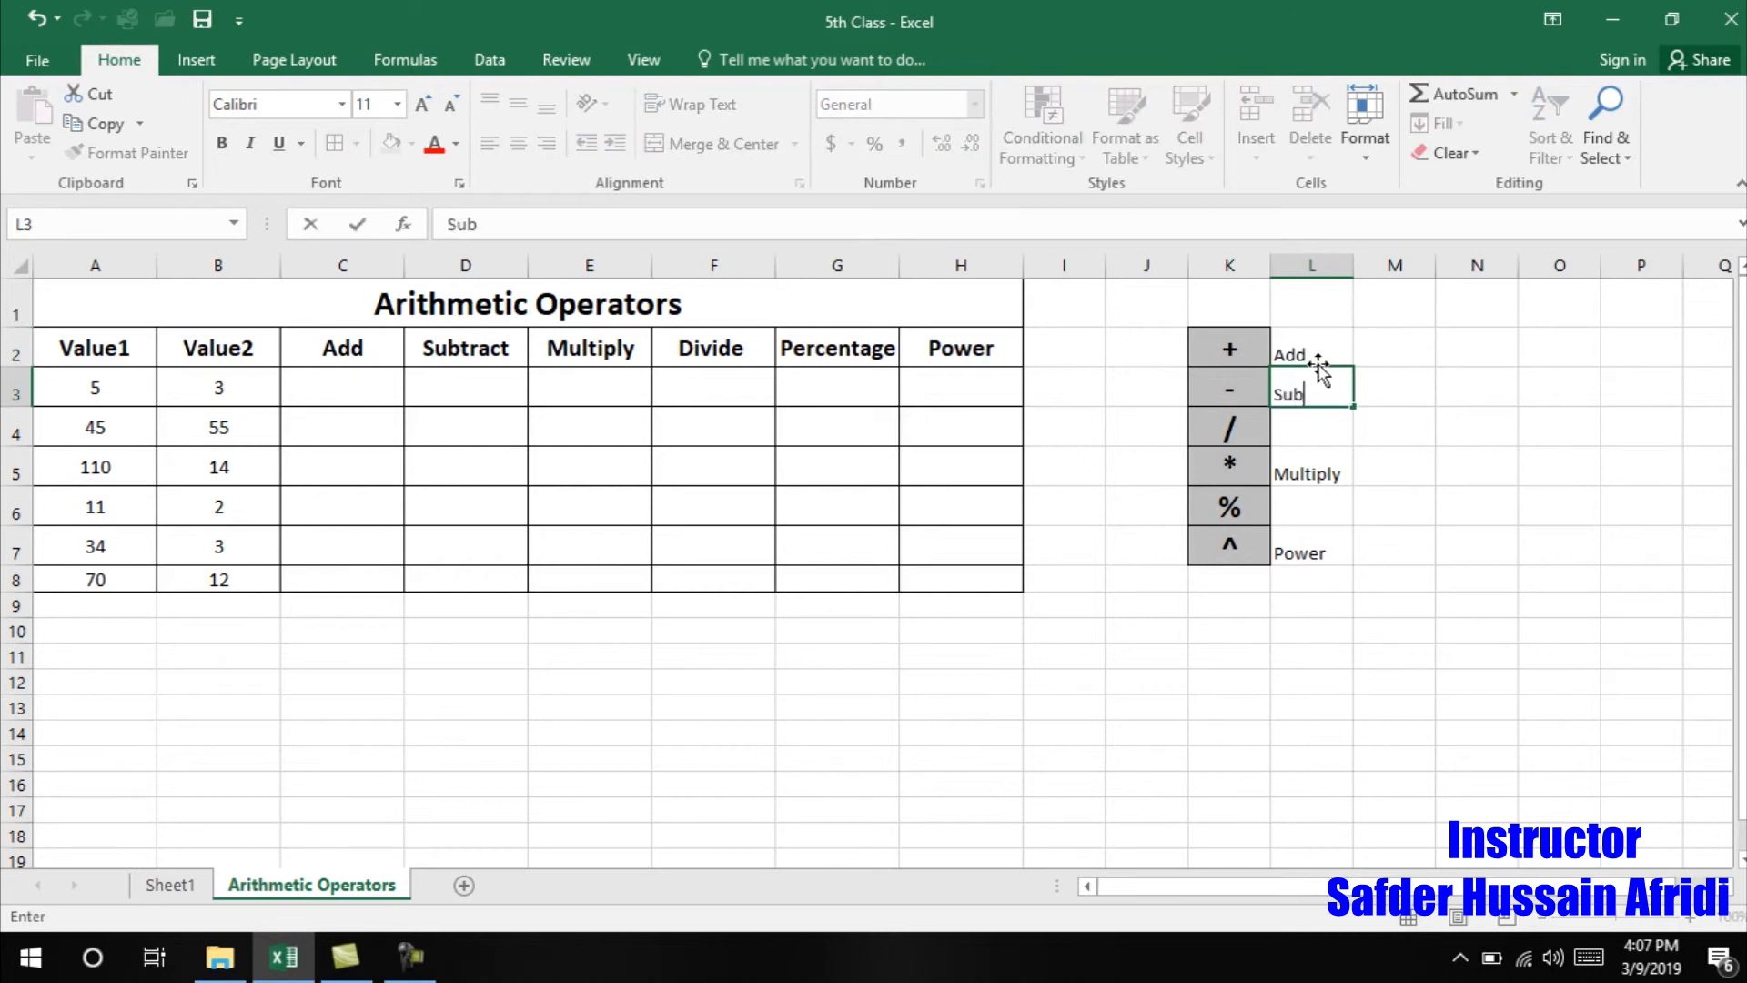
type("tract")
key("Return")
type("Divide")
key("Return")
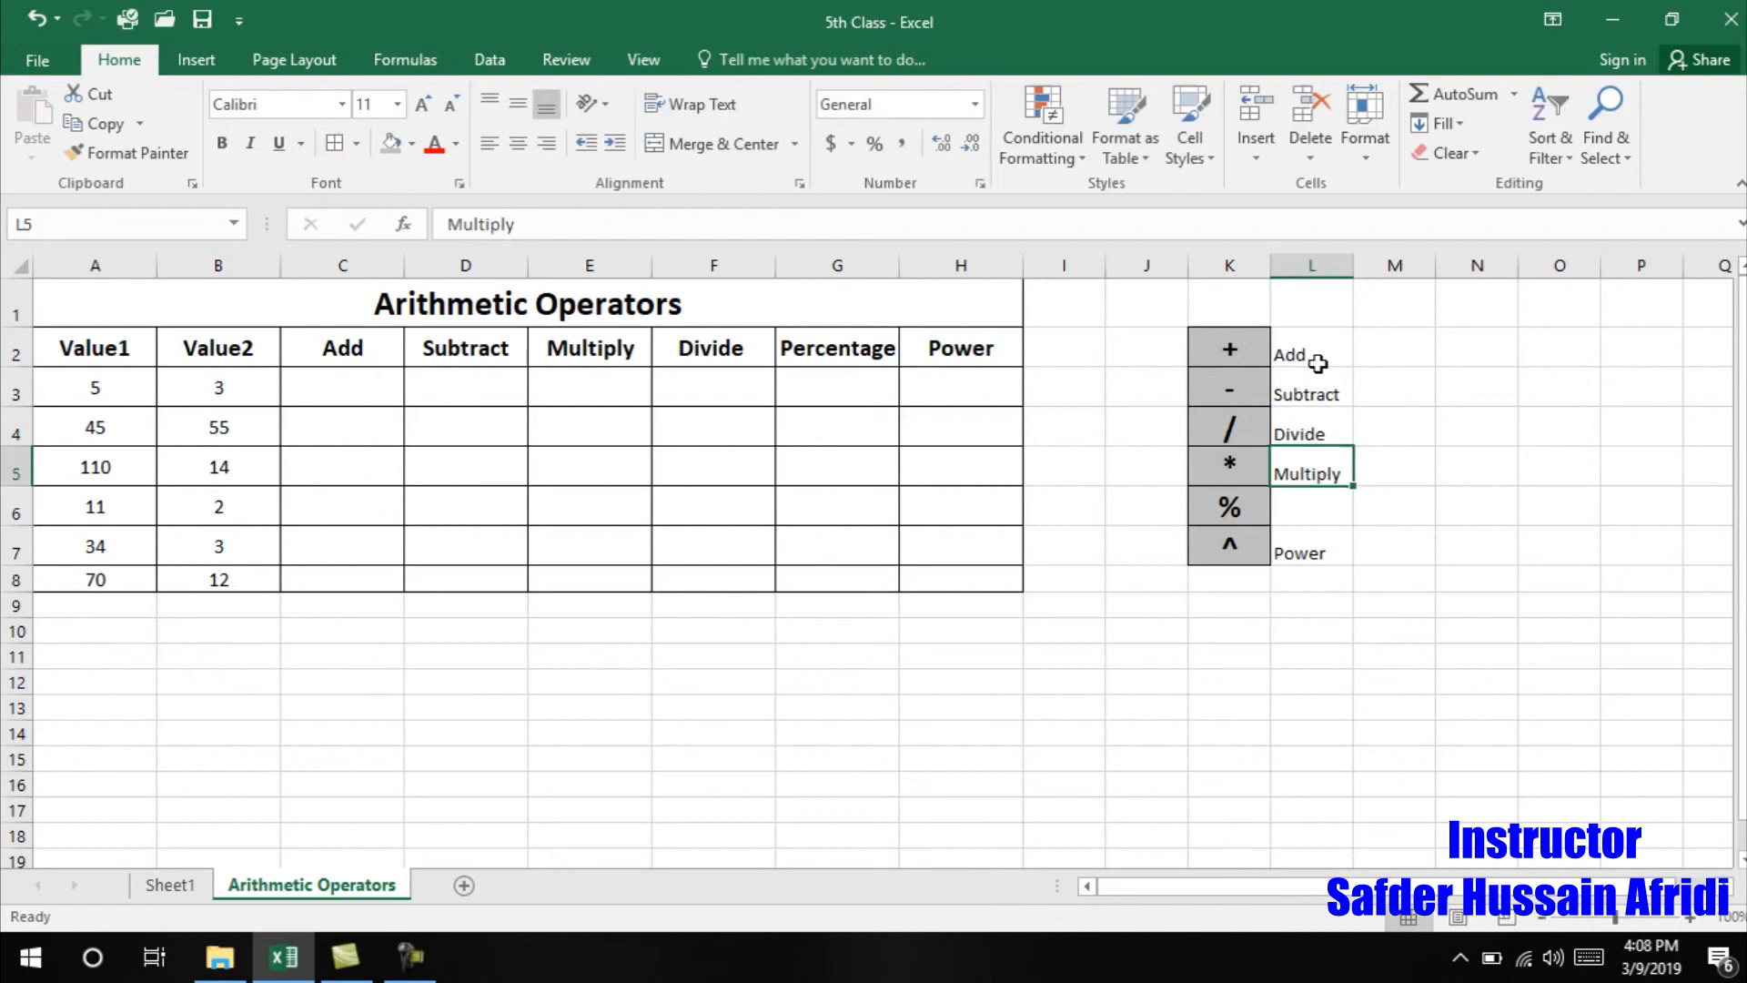
key("Return")
type("Percent")
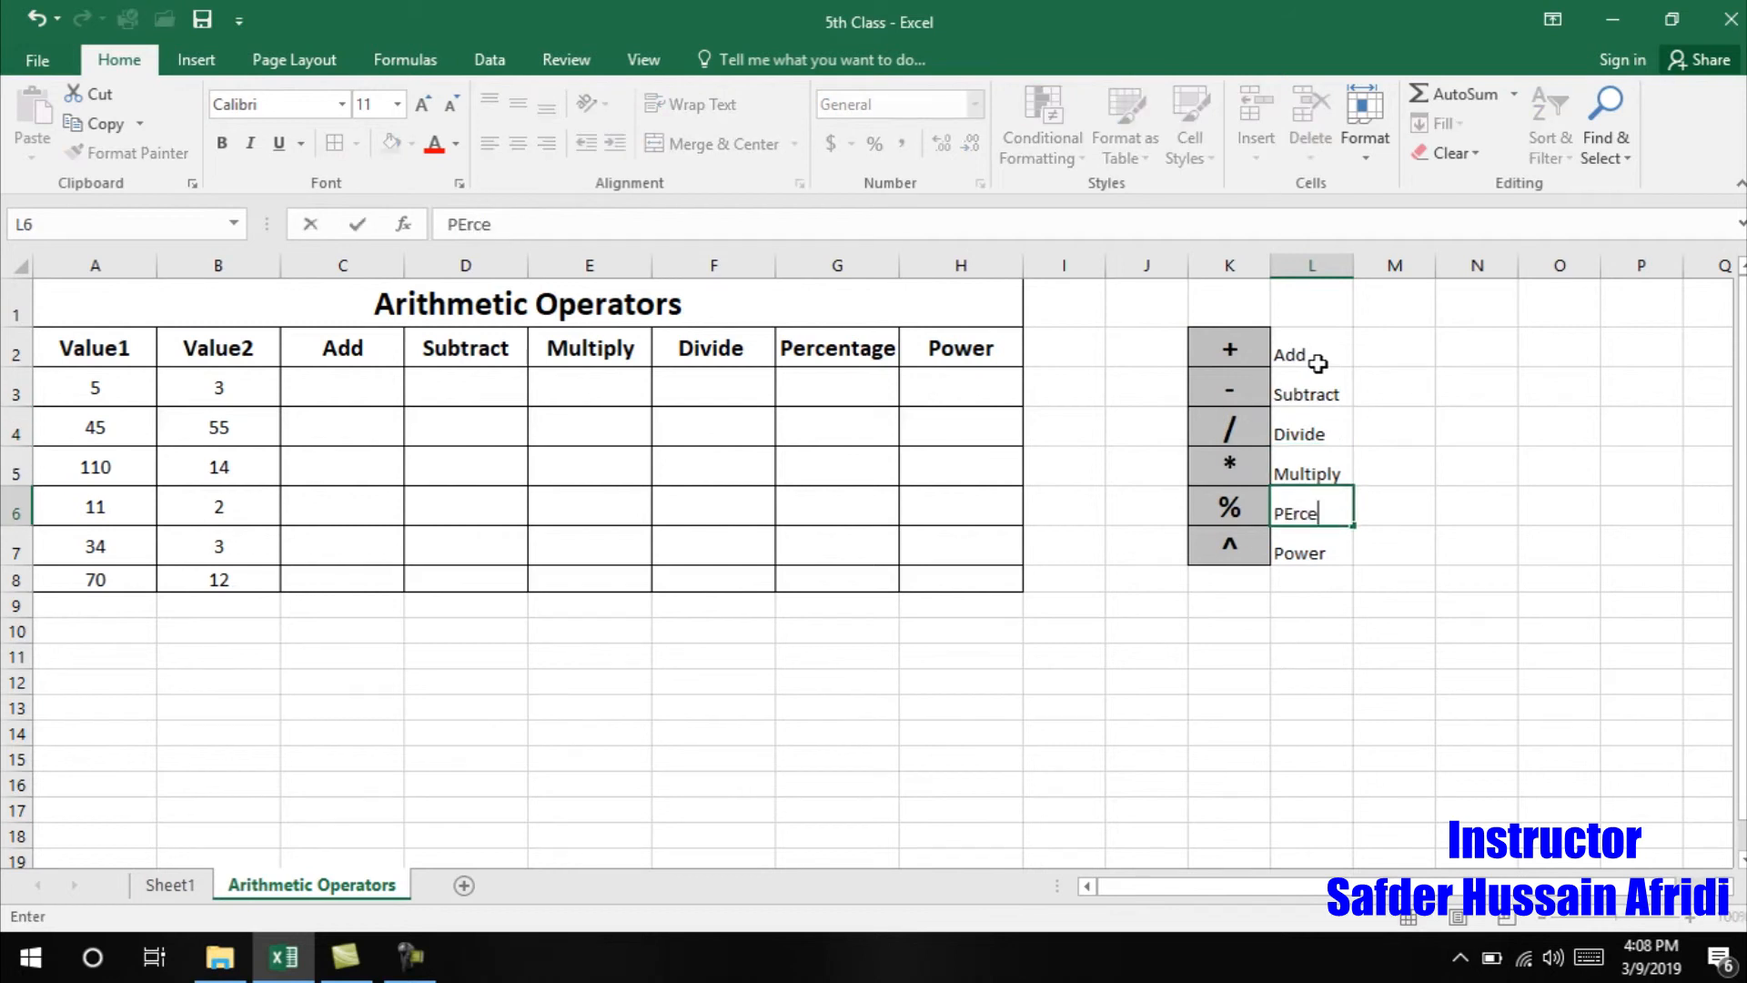
key("Return")
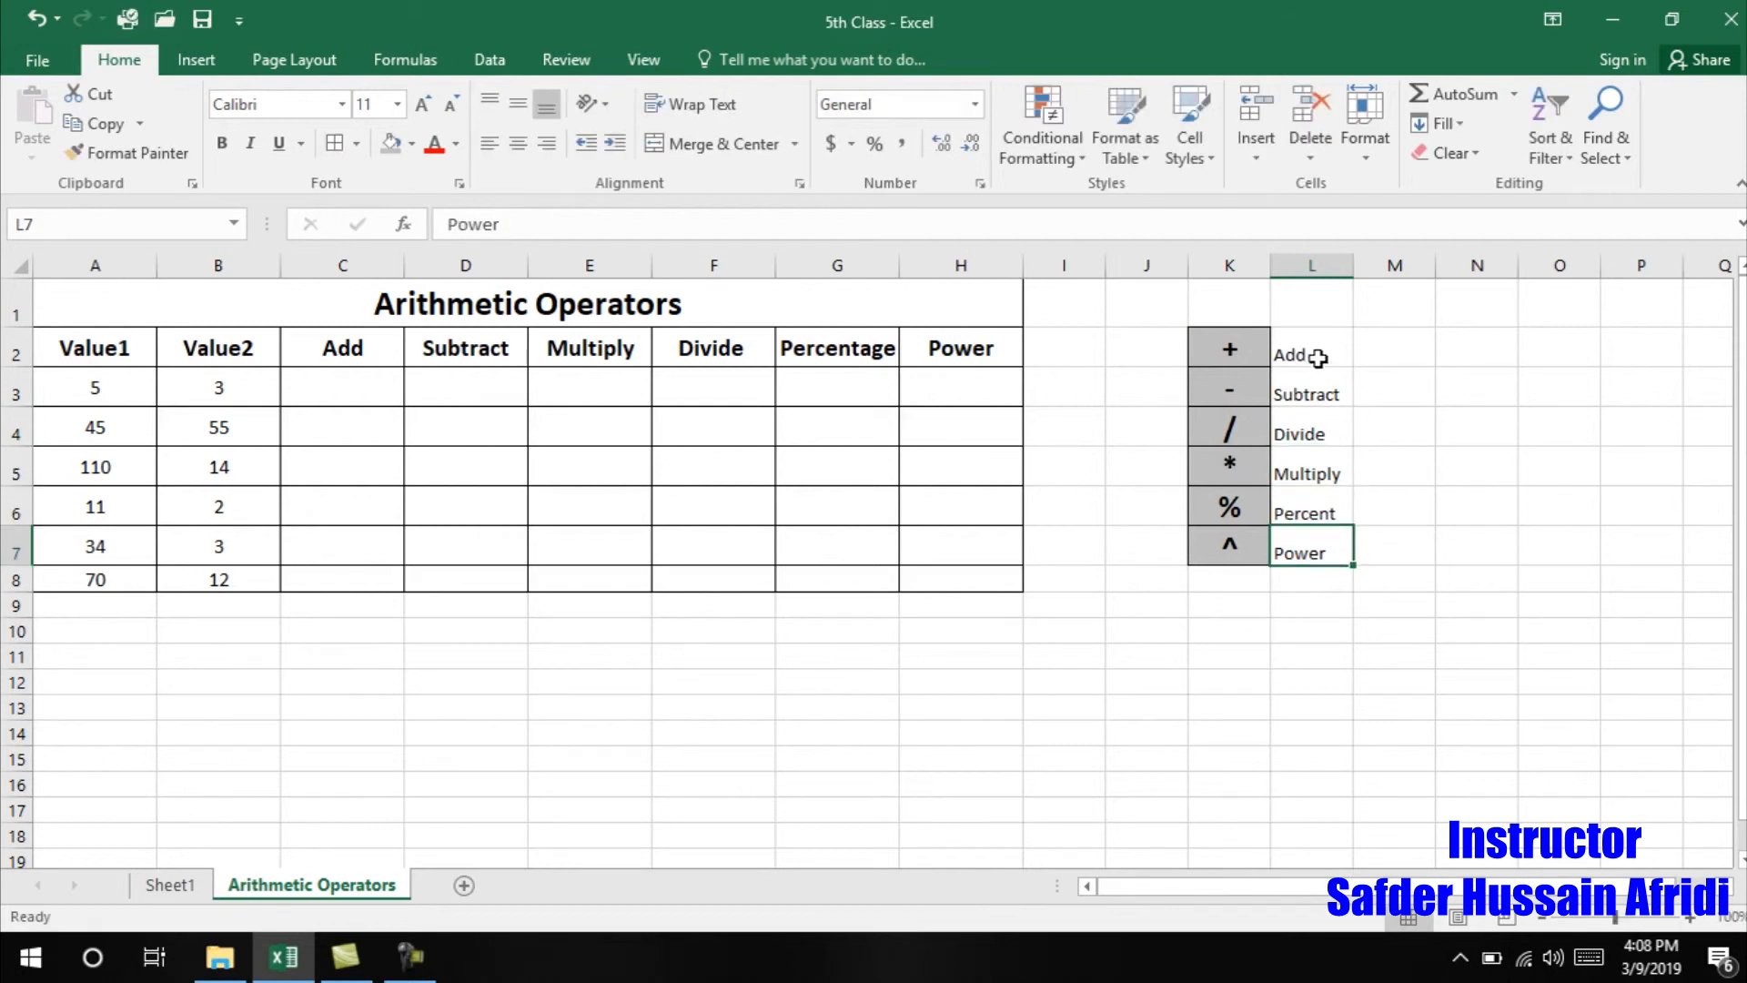
- Examine the operator list in K2:L7, the Arithmetic Operators title and each column heading from Value1 to Power
left_click_drag(1256, 340, 1307, 542)
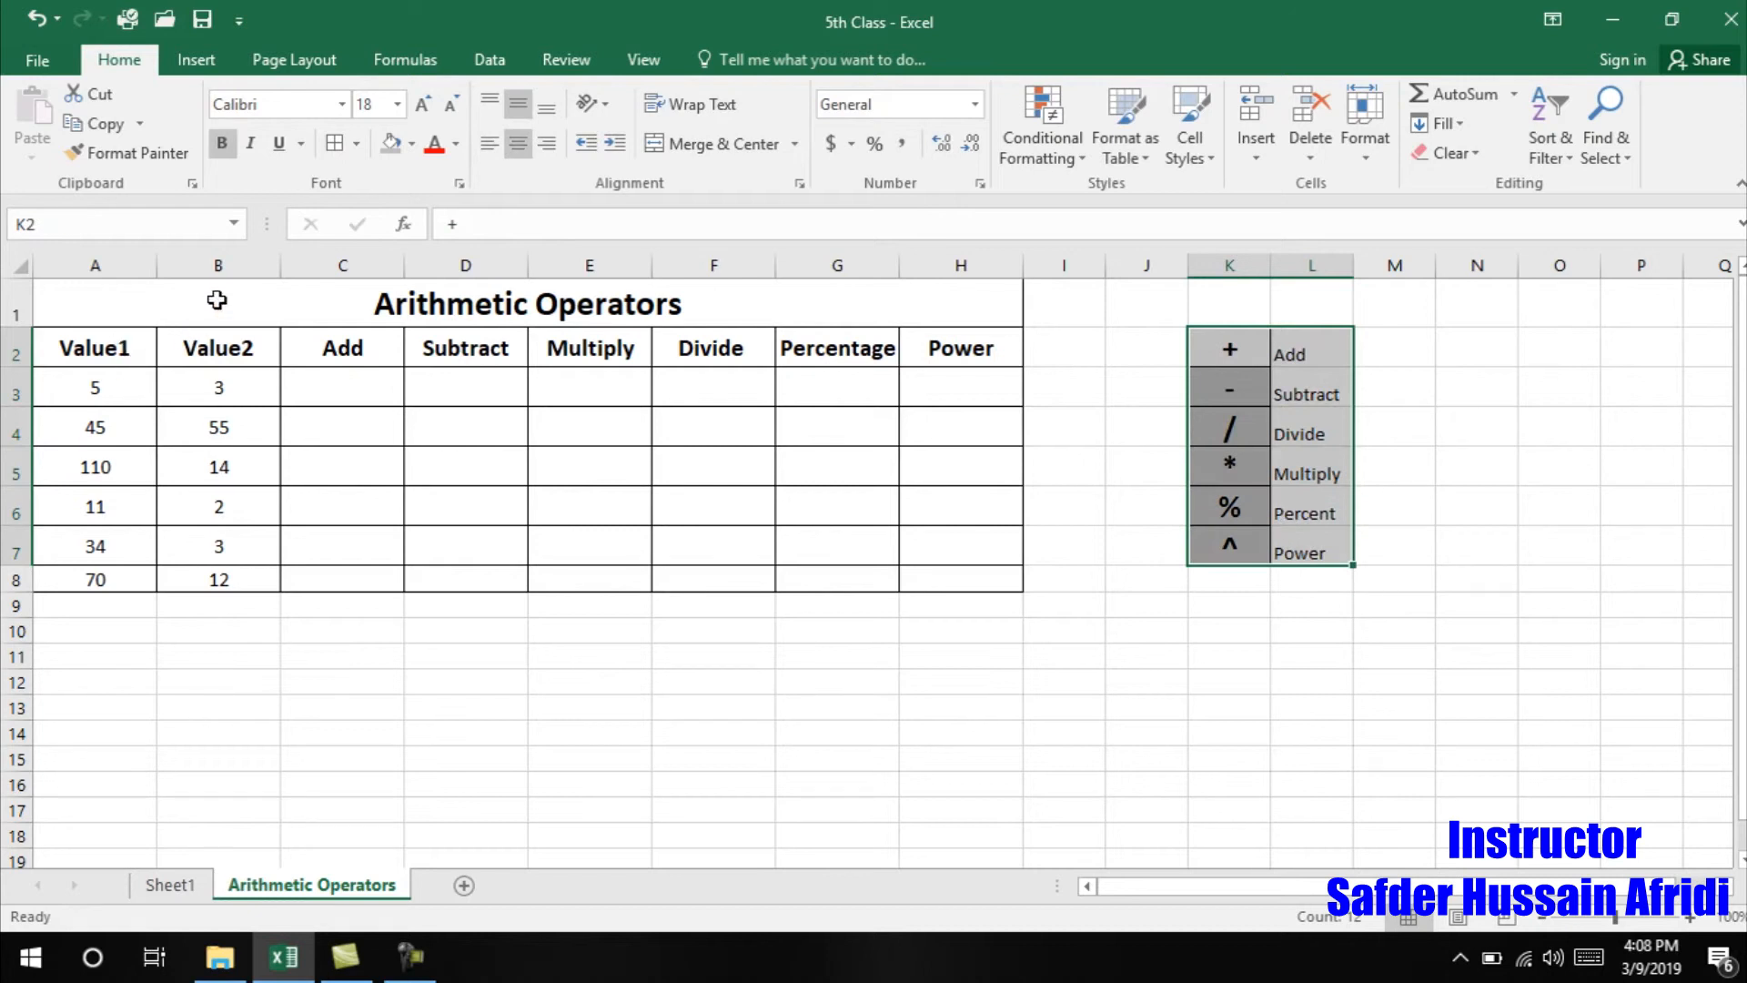
left_click(382, 306)
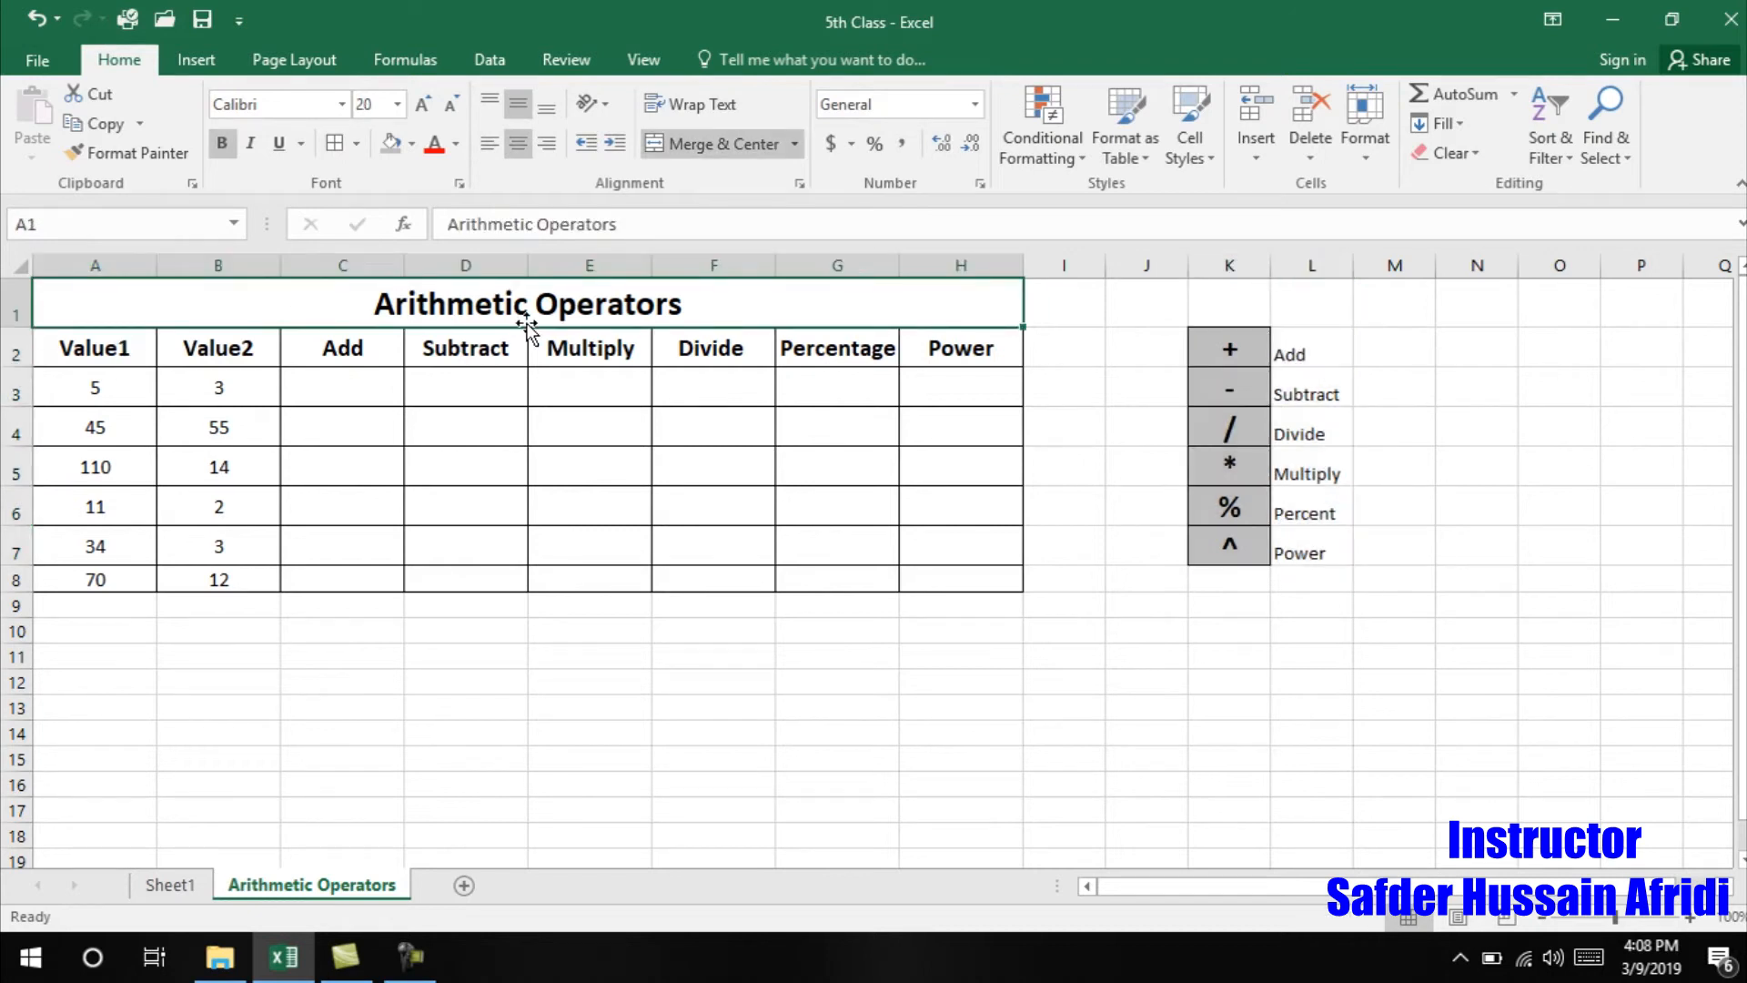
left_click(91, 353)
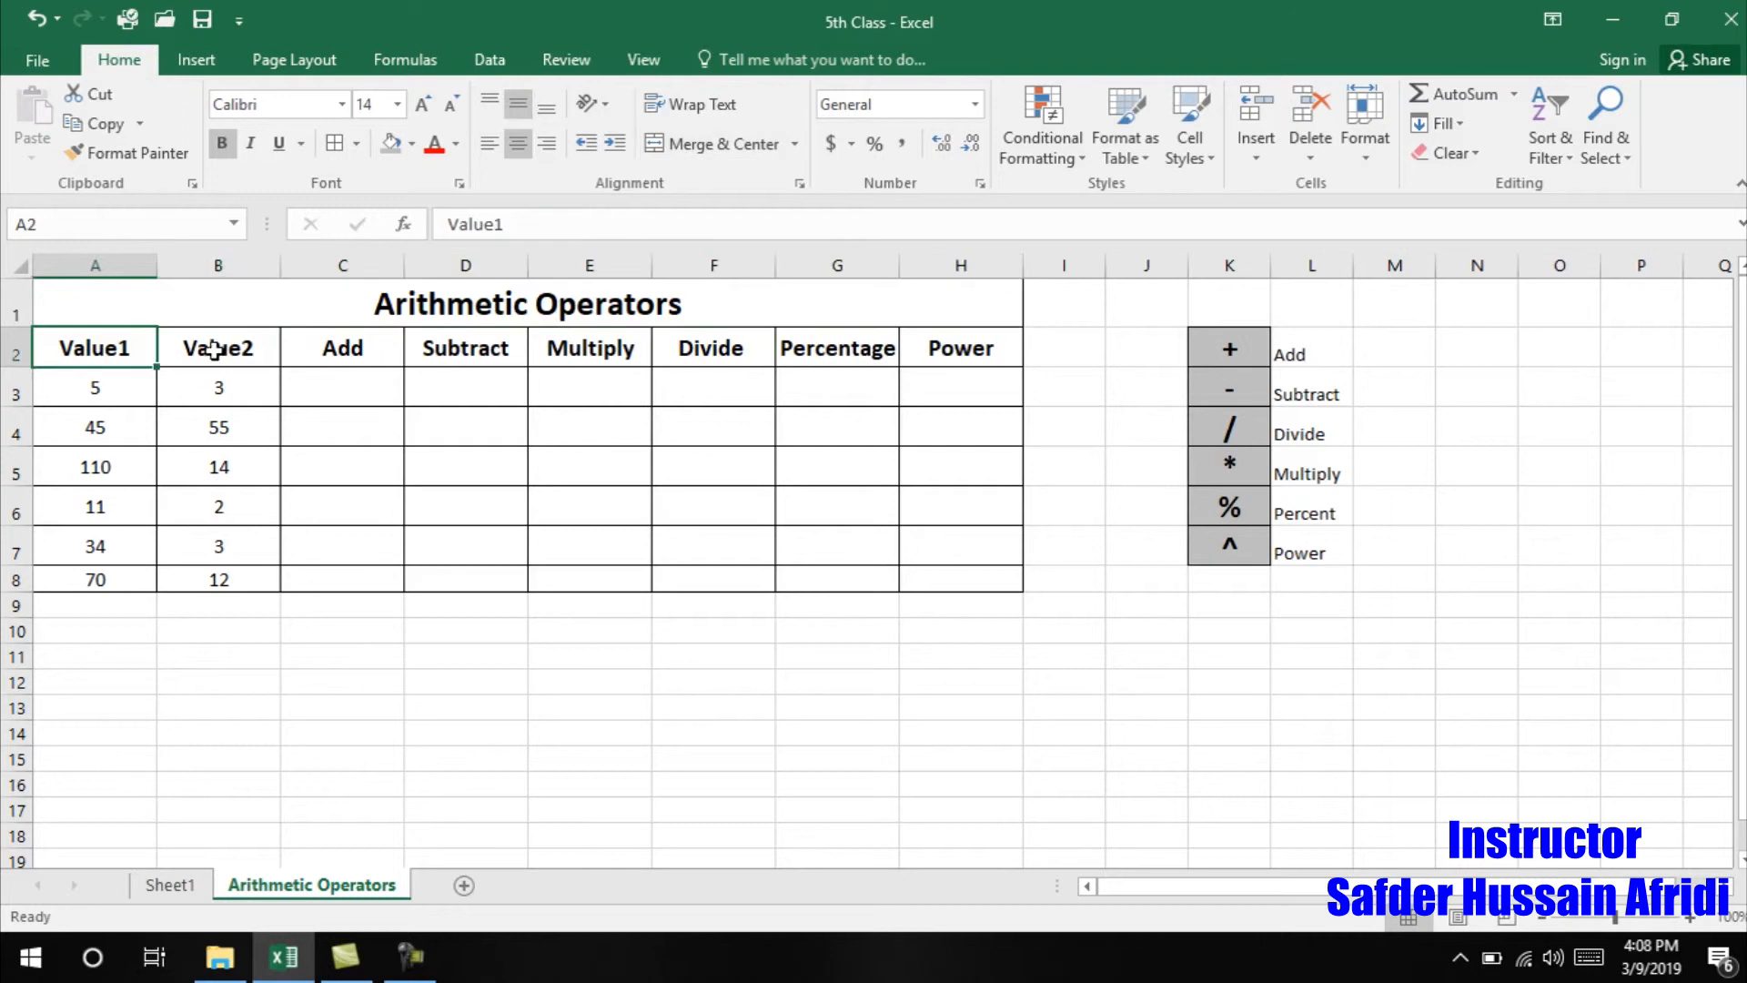
left_click(210, 352)
left_click(343, 355)
left_click(455, 351)
left_click(578, 351)
left_click(719, 351)
left_click(835, 362)
left_click(999, 351)
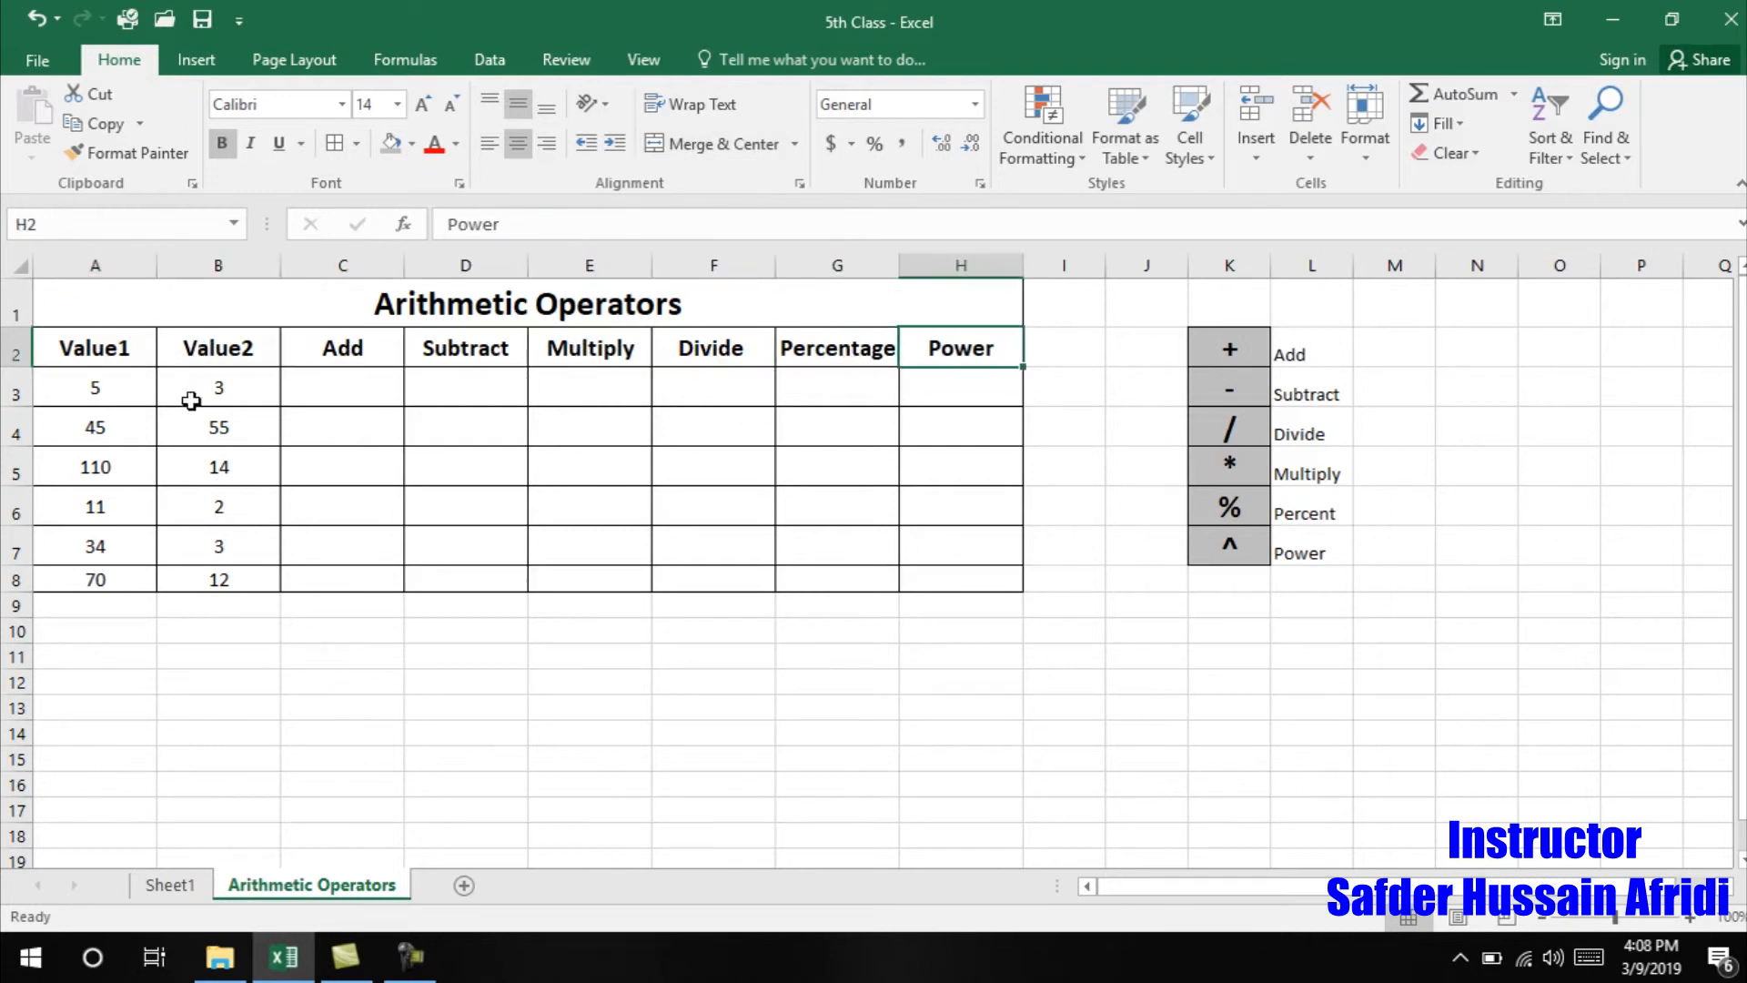
- Examine the first row's two input values in A3 and B3 and the result cell under each operation heading
left_click(51, 396)
left_click(210, 395)
left_click(94, 393)
left_click(192, 396)
left_click(347, 355)
left_click(363, 380)
left_click(497, 349)
left_click(514, 384)
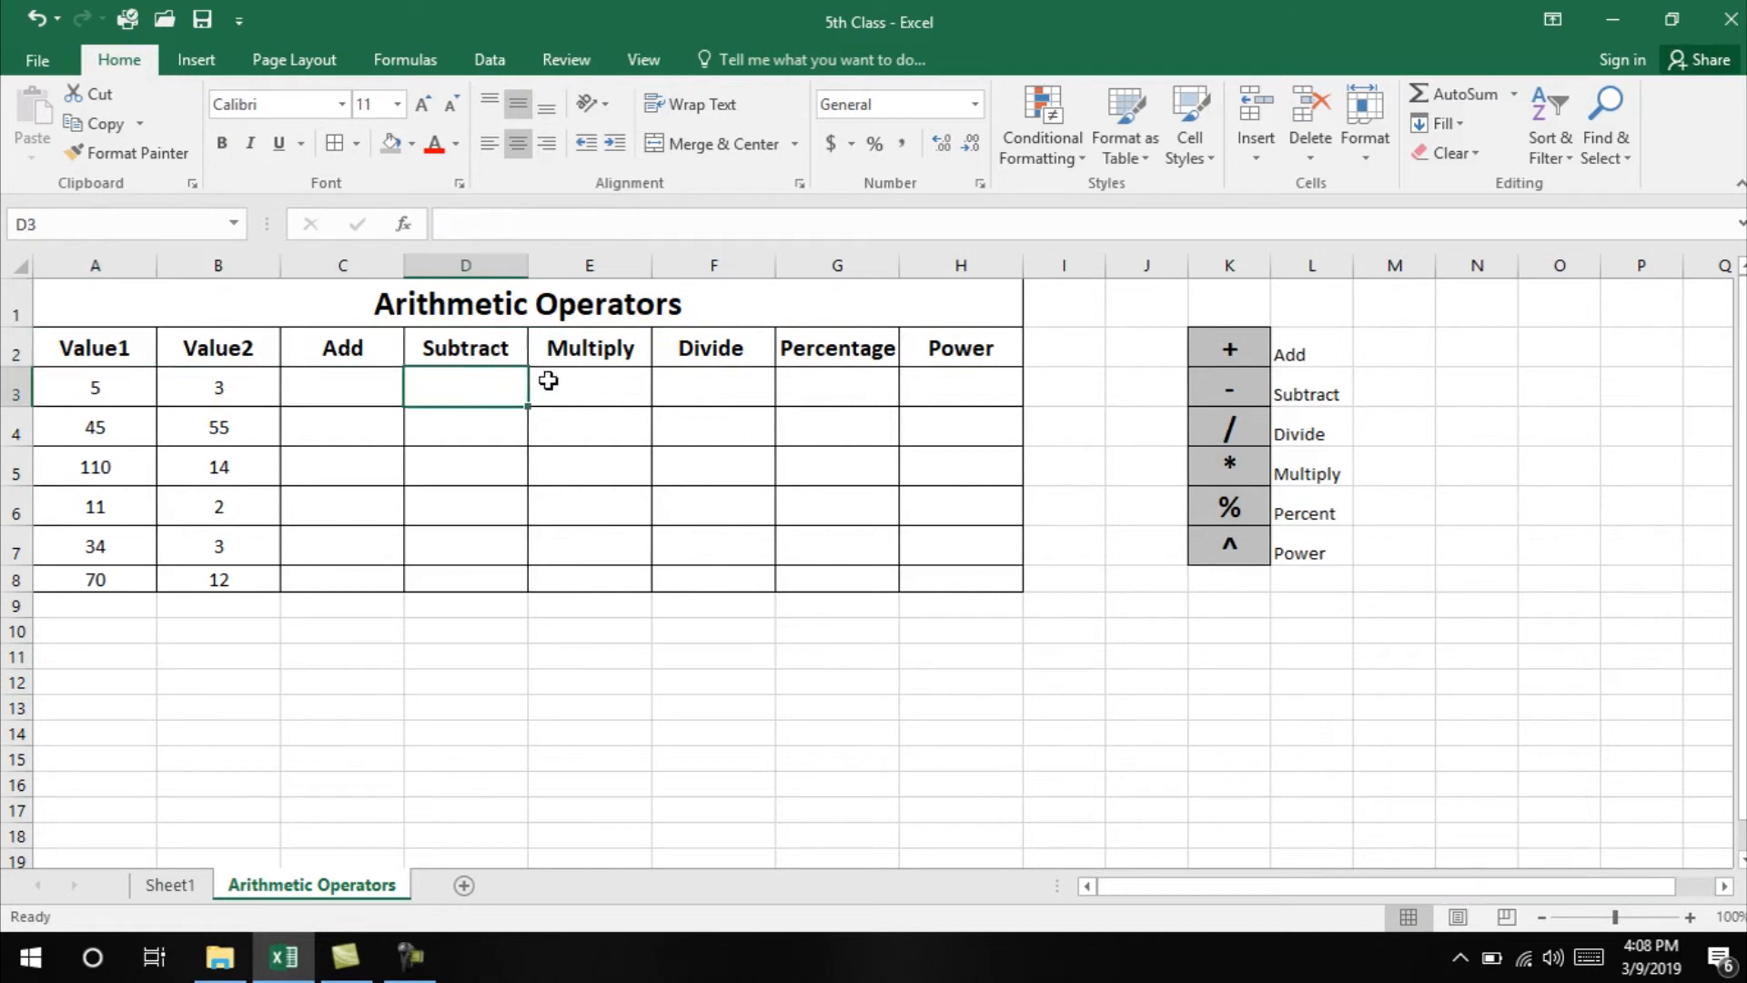
left_click(586, 352)
left_click(582, 398)
left_click(718, 345)
left_click(695, 394)
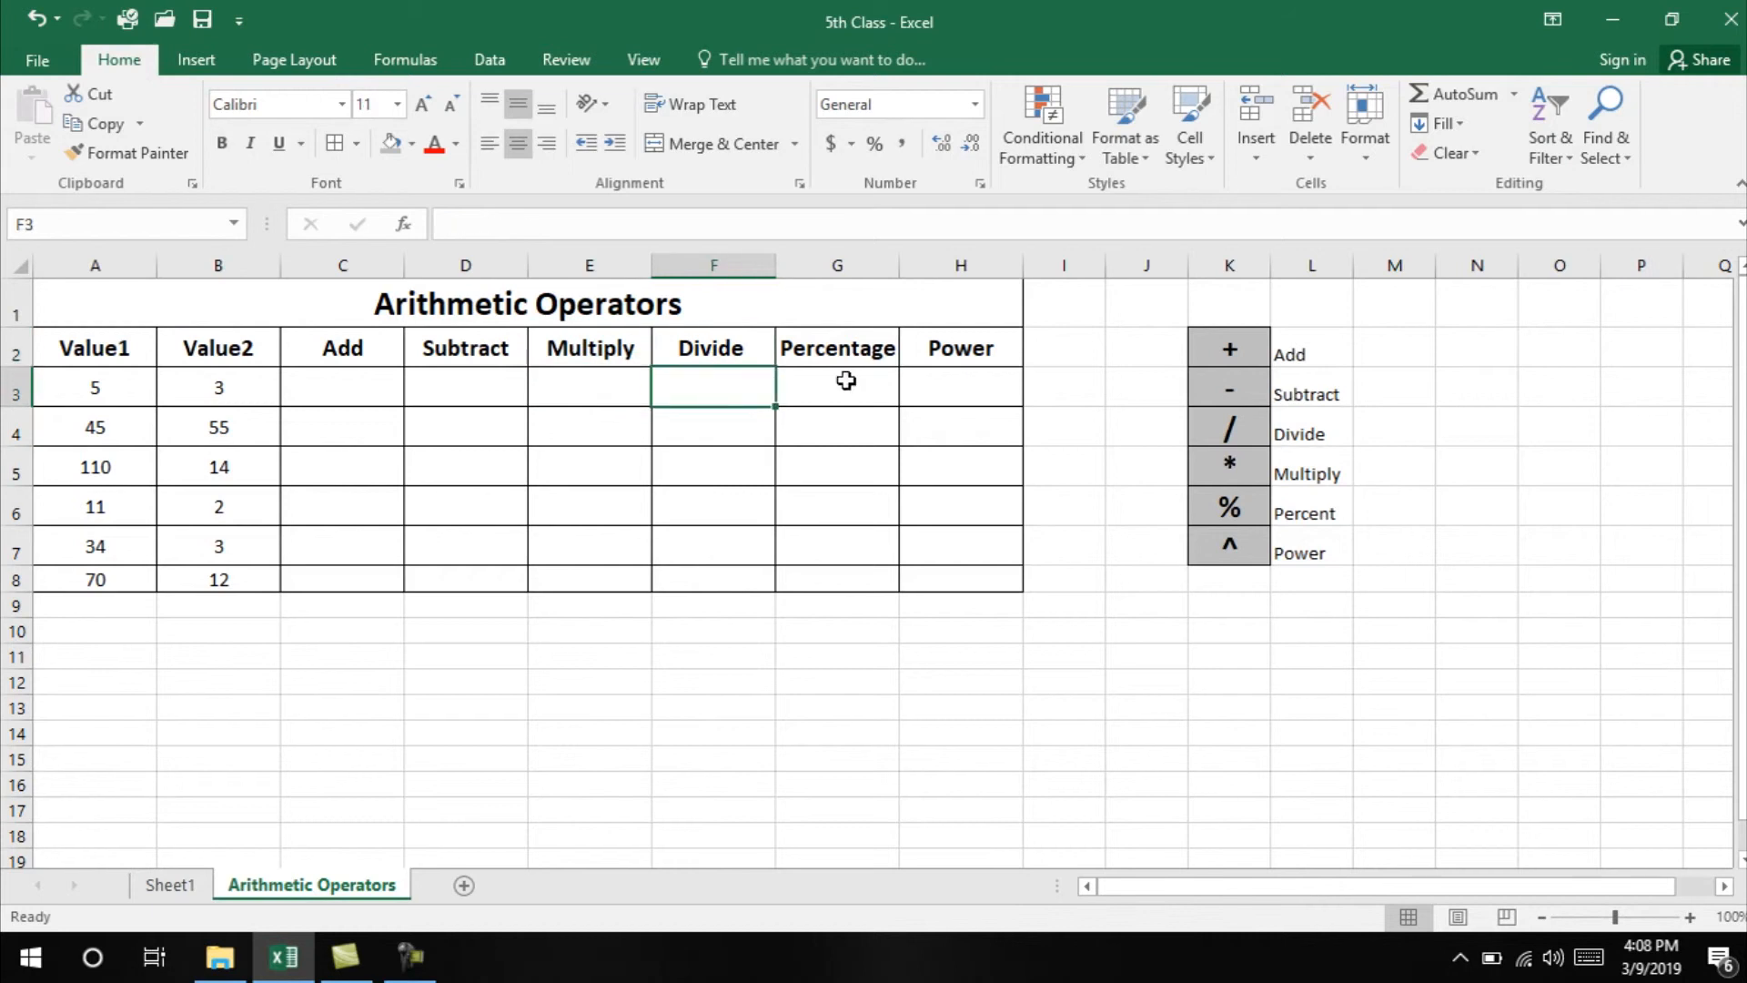
left_click(858, 350)
left_click(799, 394)
left_click(967, 351)
left_click(963, 383)
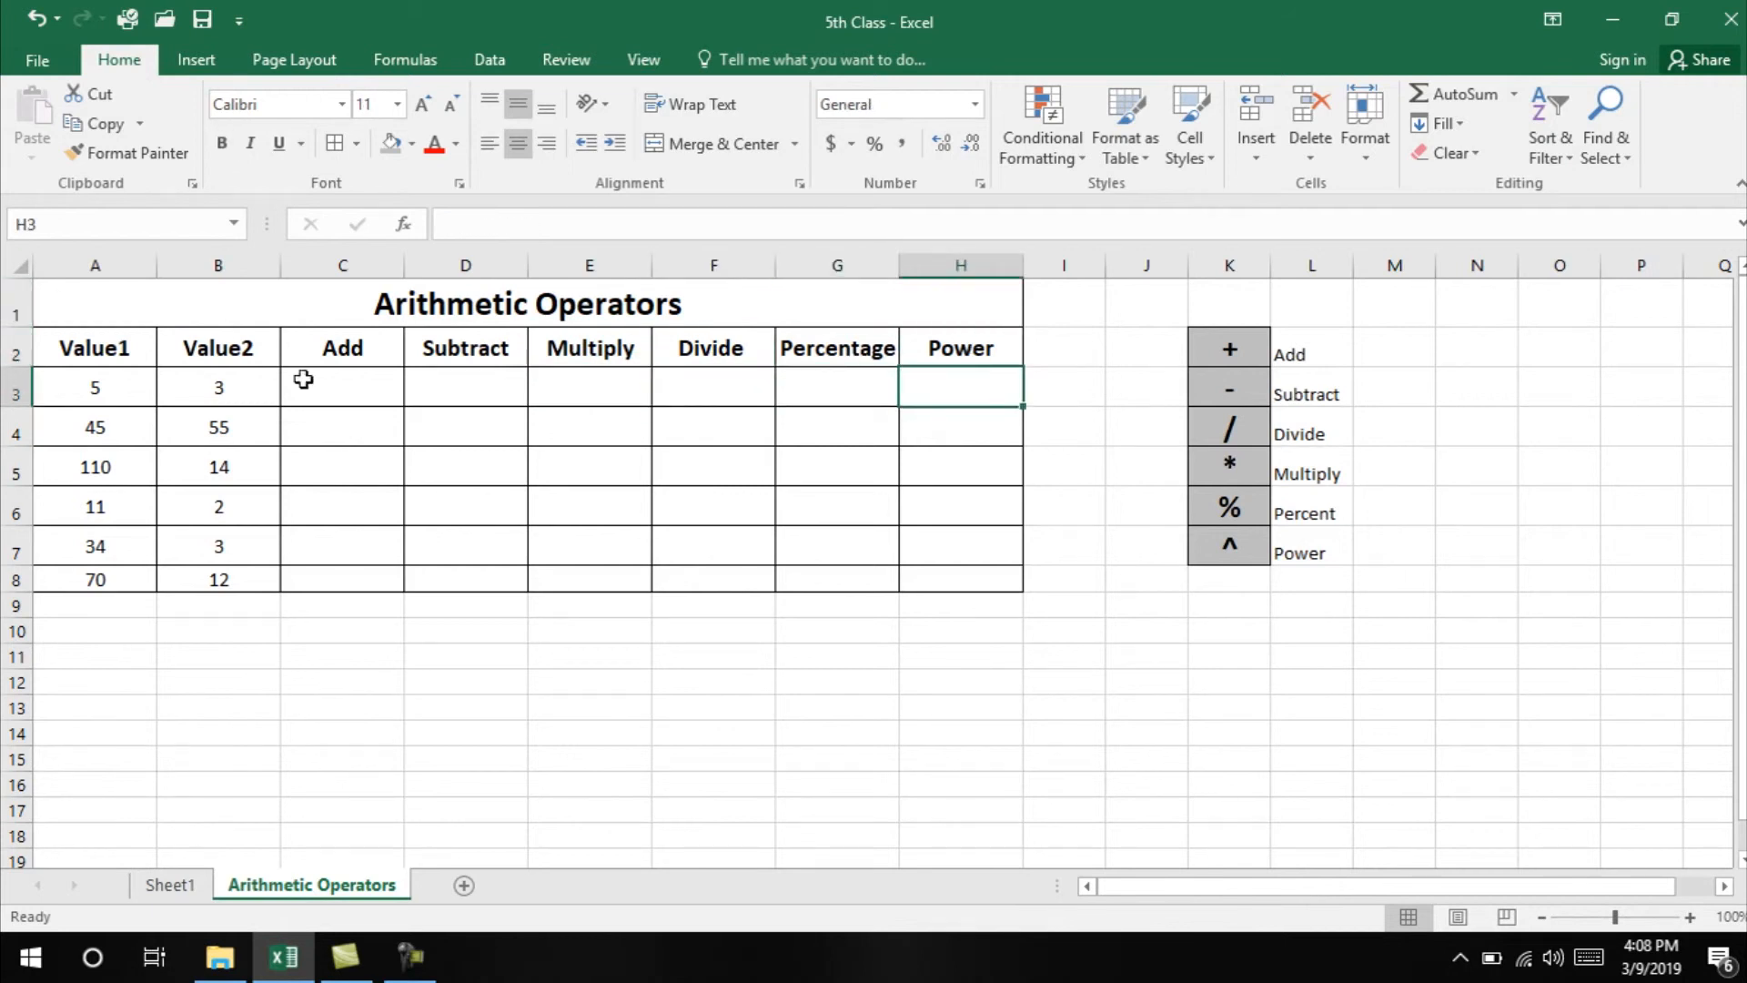
left_click(335, 384)
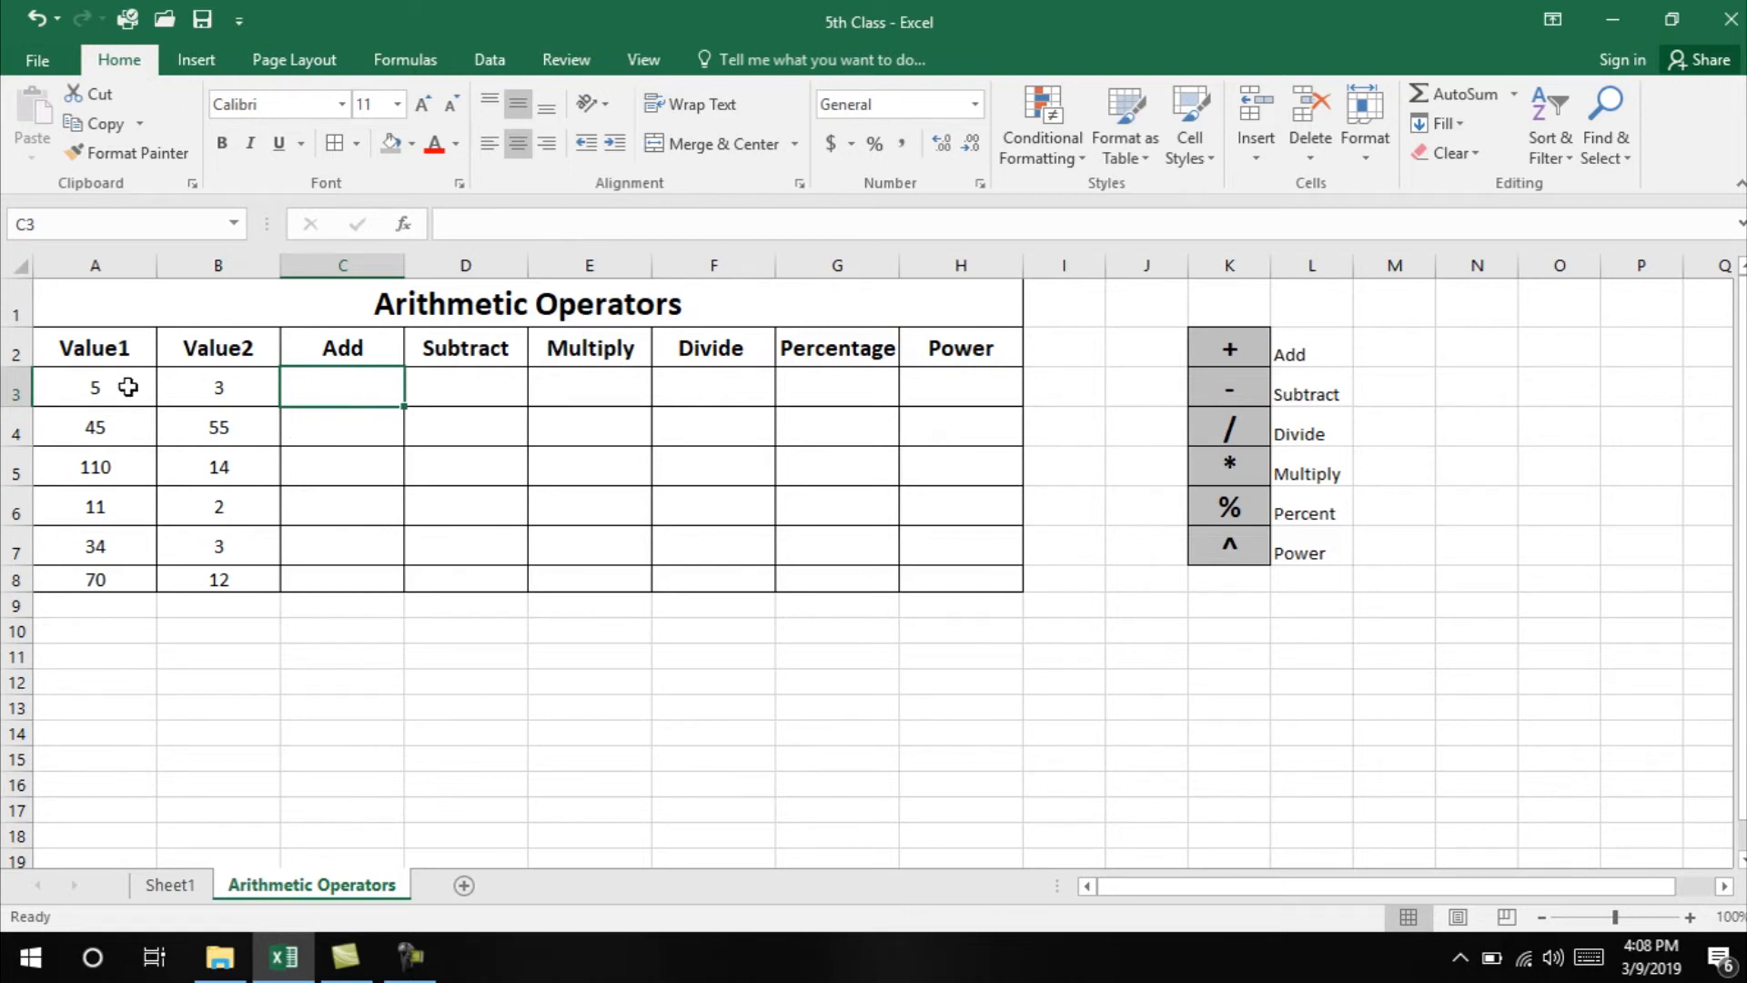
left_click(74, 391)
left_click(355, 393)
left_click(217, 392)
- Enter the formula =a3+b3 in cell C3 with the on-screen touch keyboard to add the first row's values
left_click(331, 391)
left_click(1598, 961)
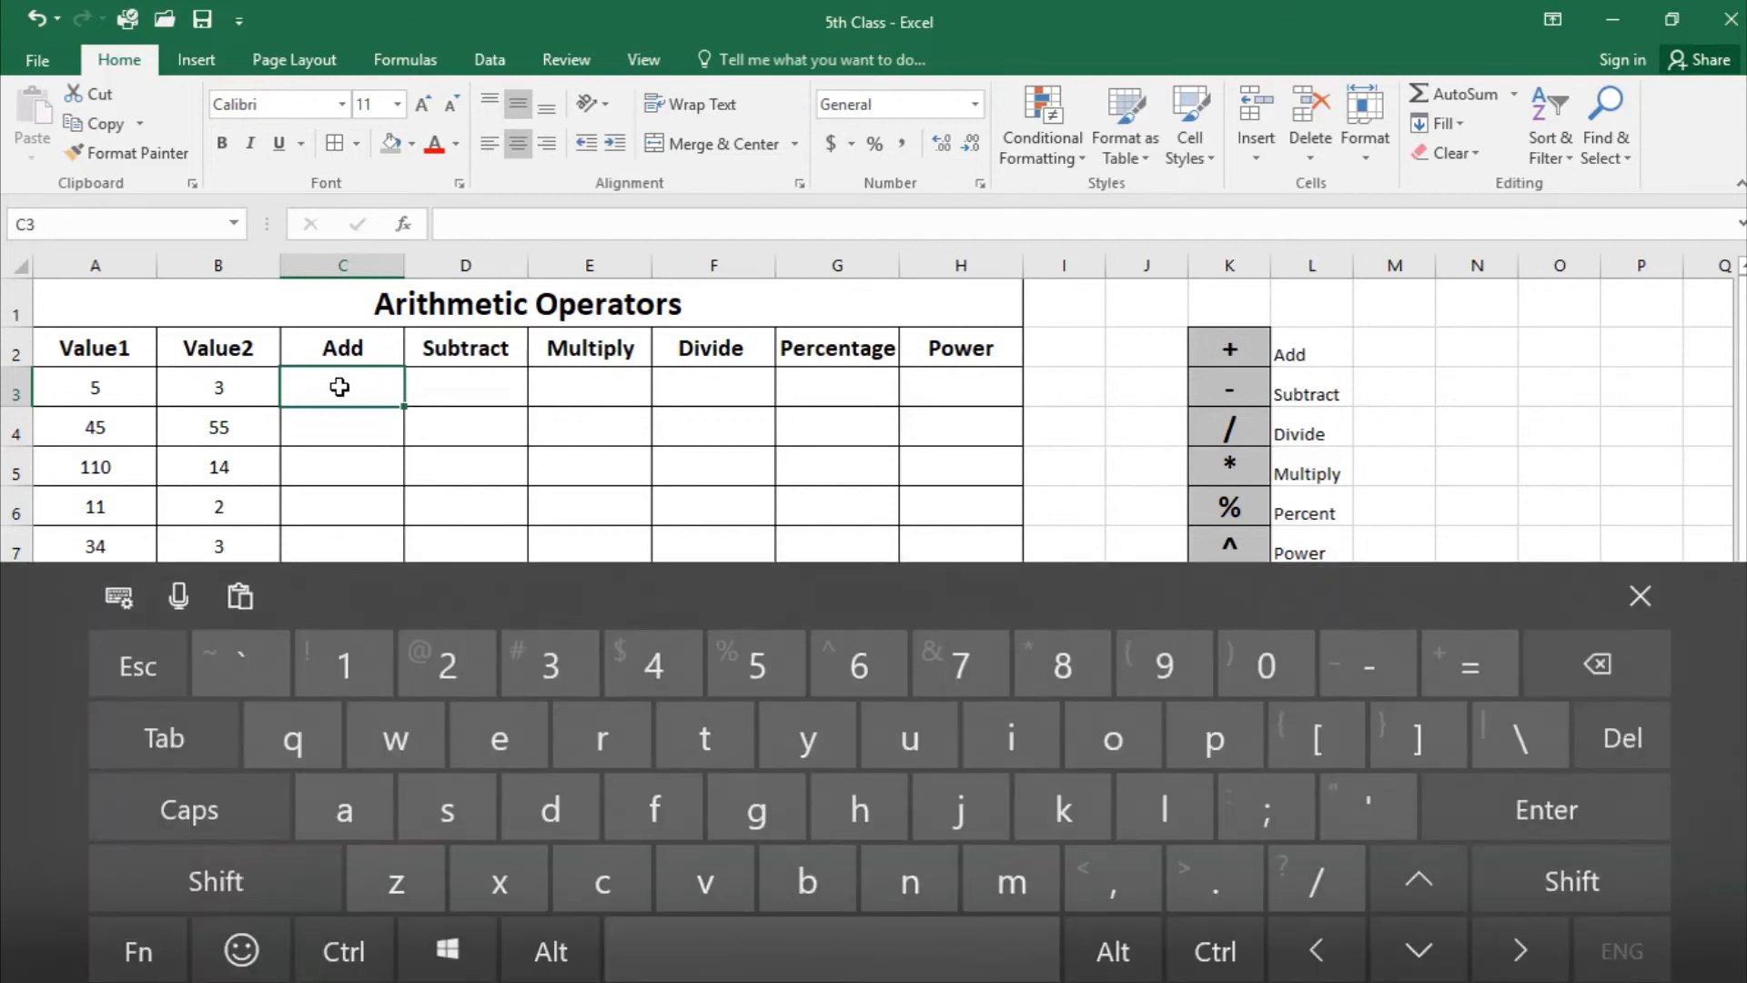
left_click(1454, 674)
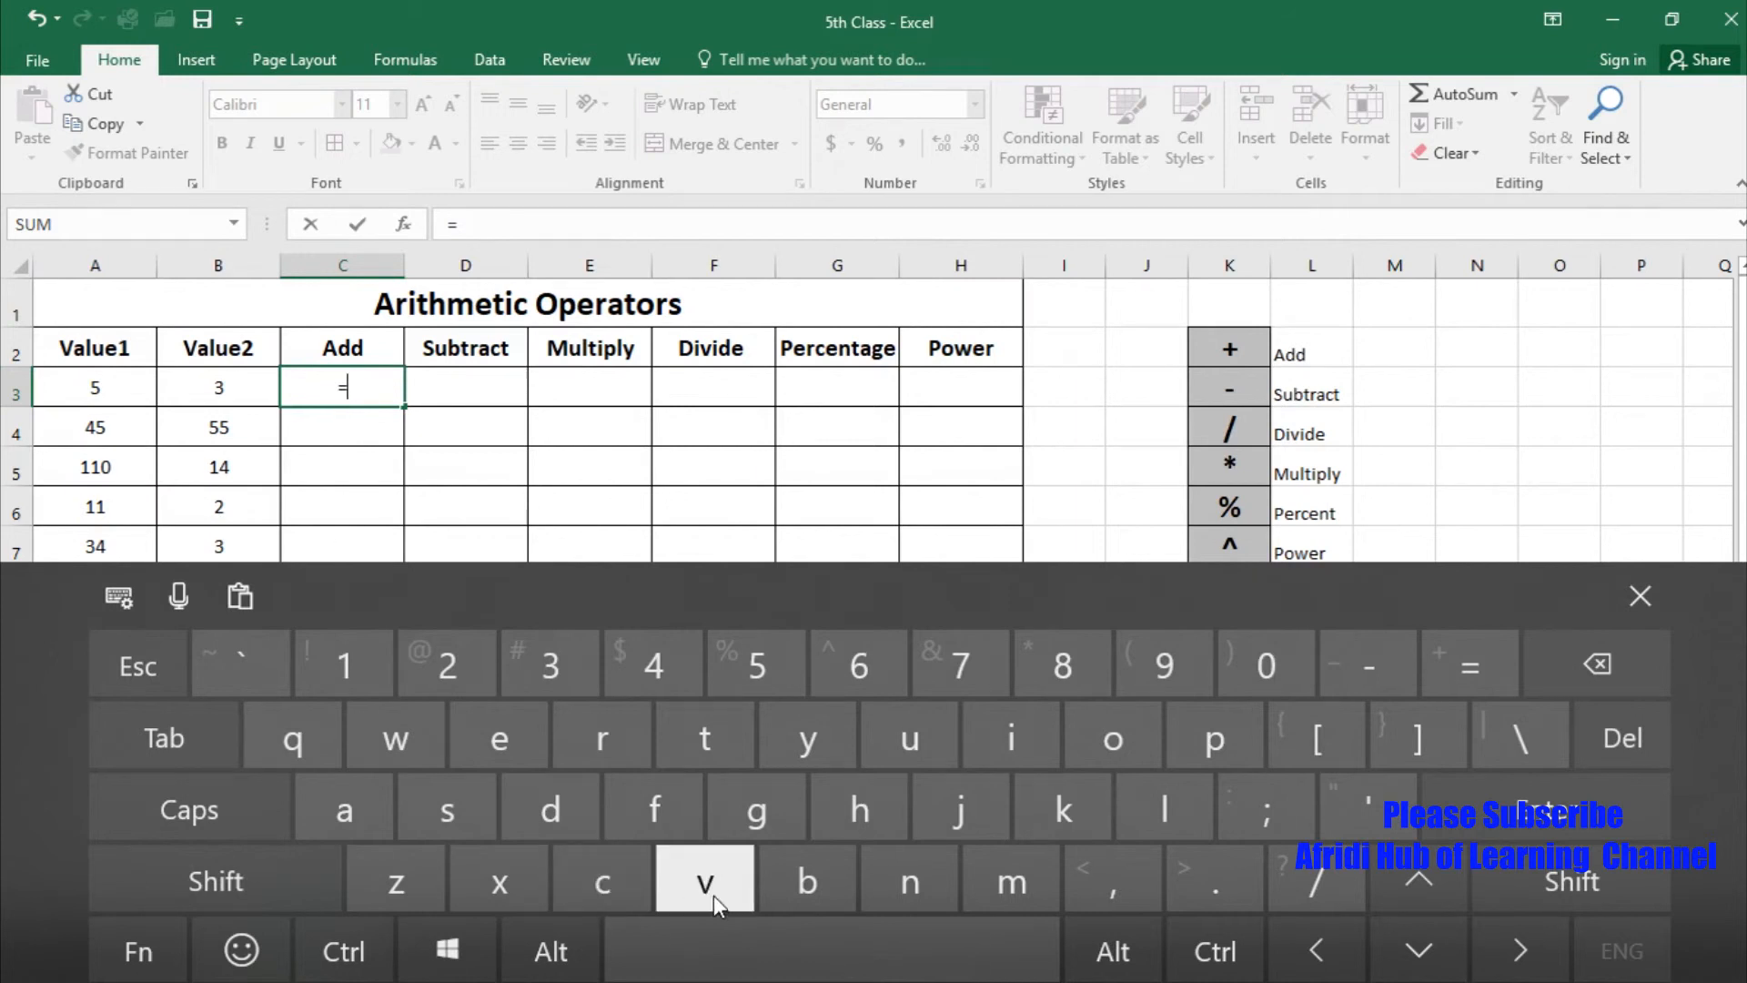
left_click(338, 824)
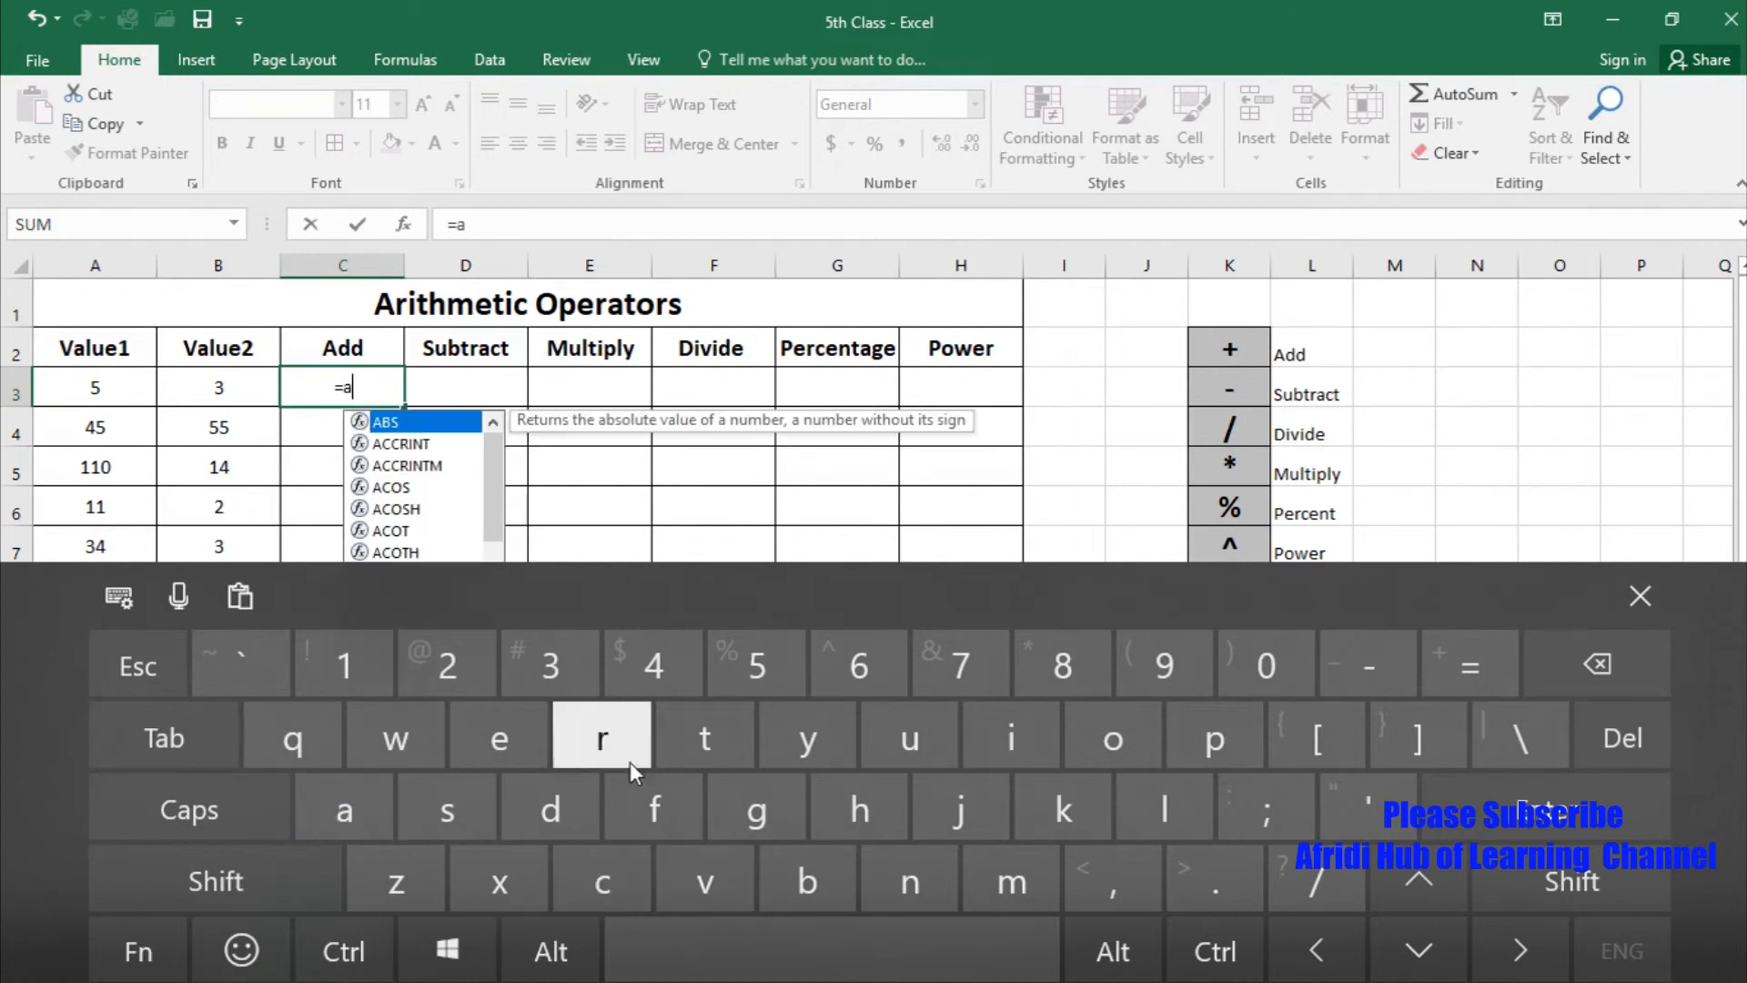
left_click(747, 666)
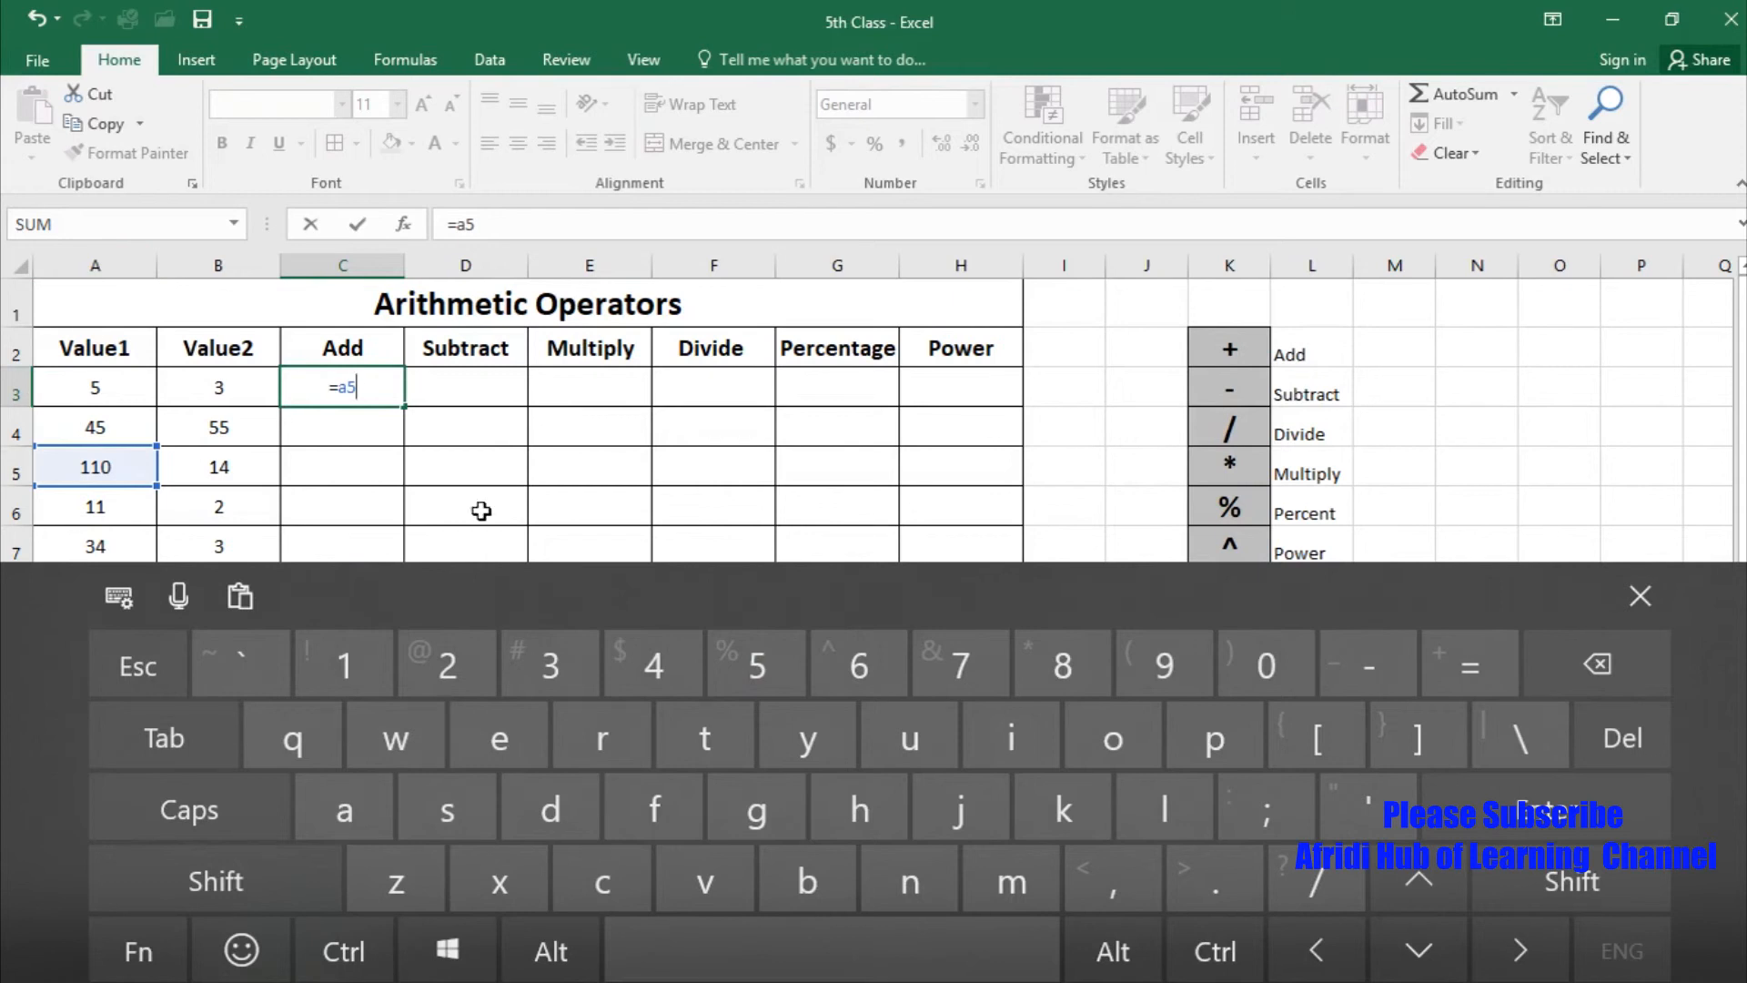
key("BackSpace")
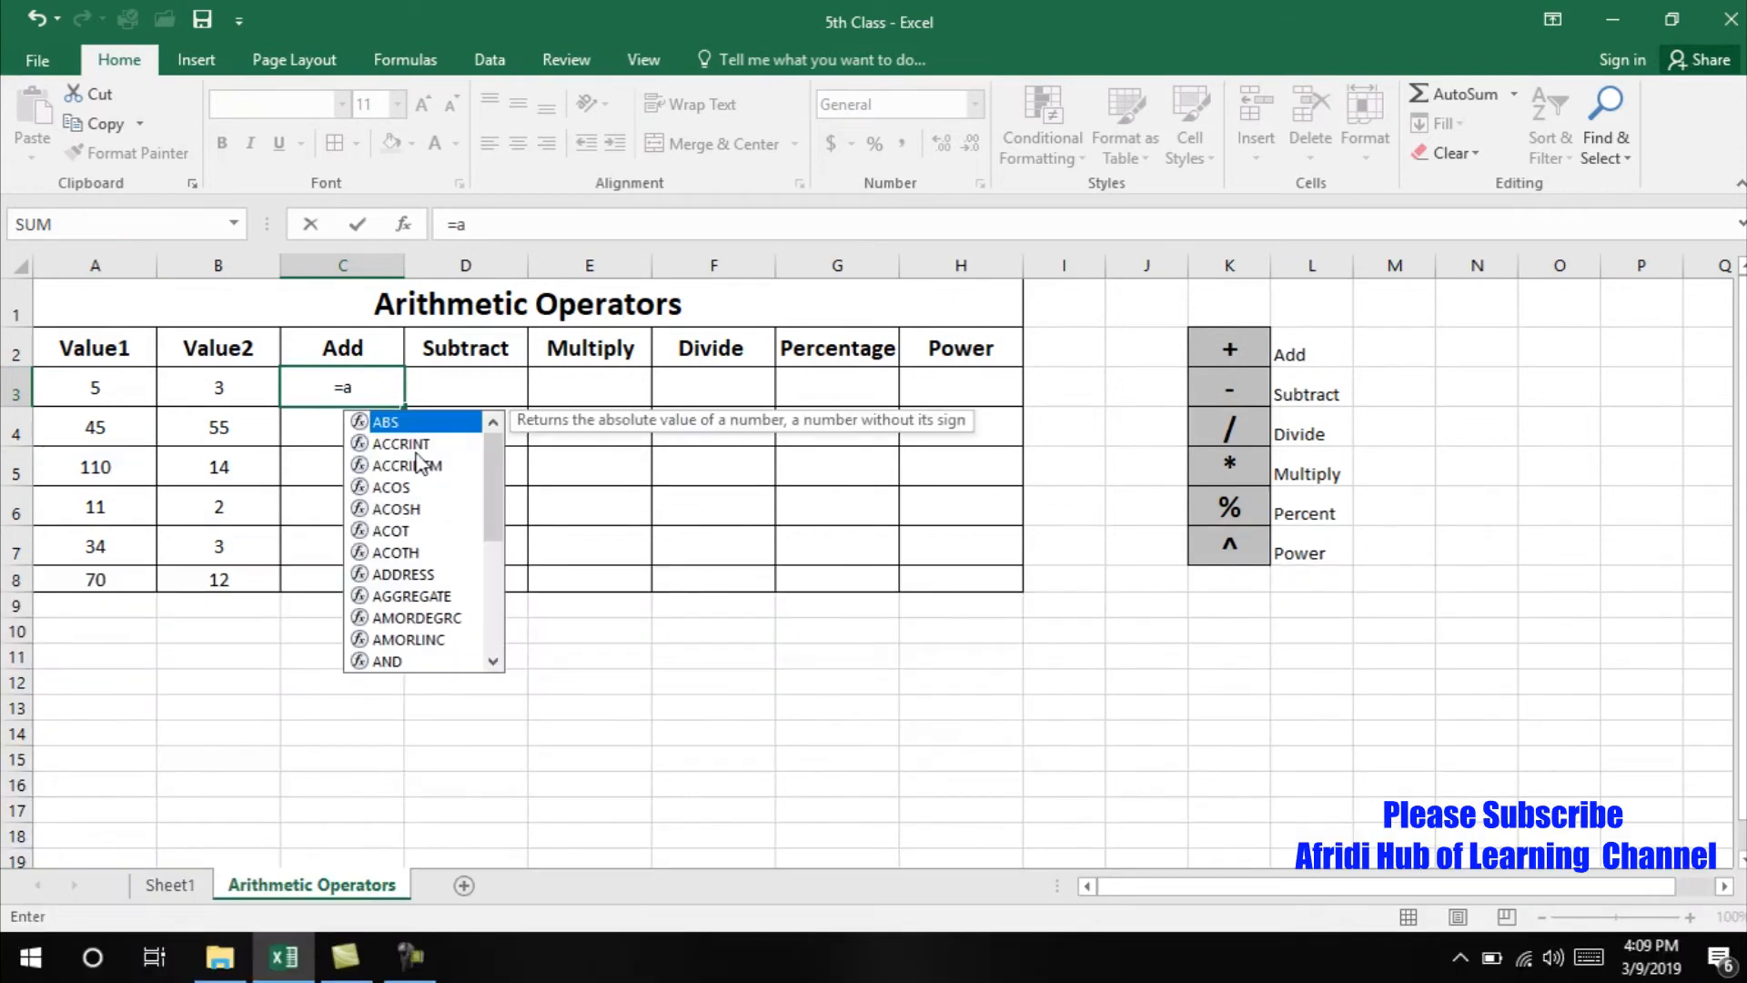
left_click(1587, 957)
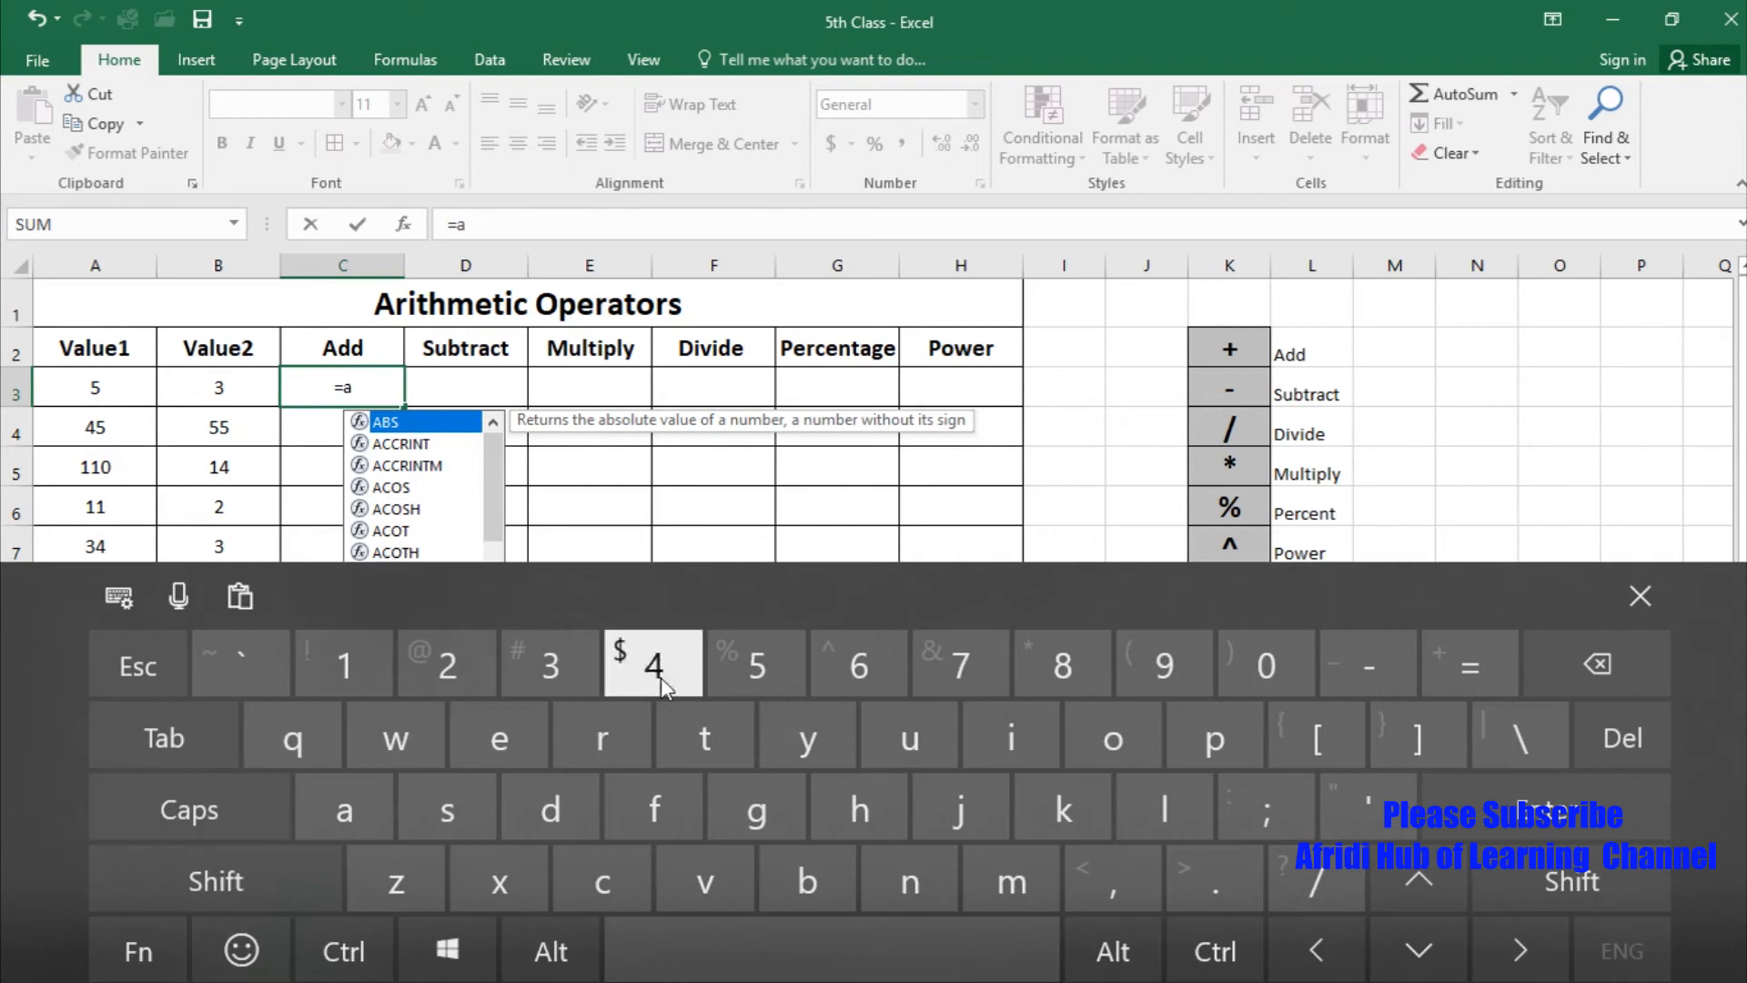
left_click(514, 642)
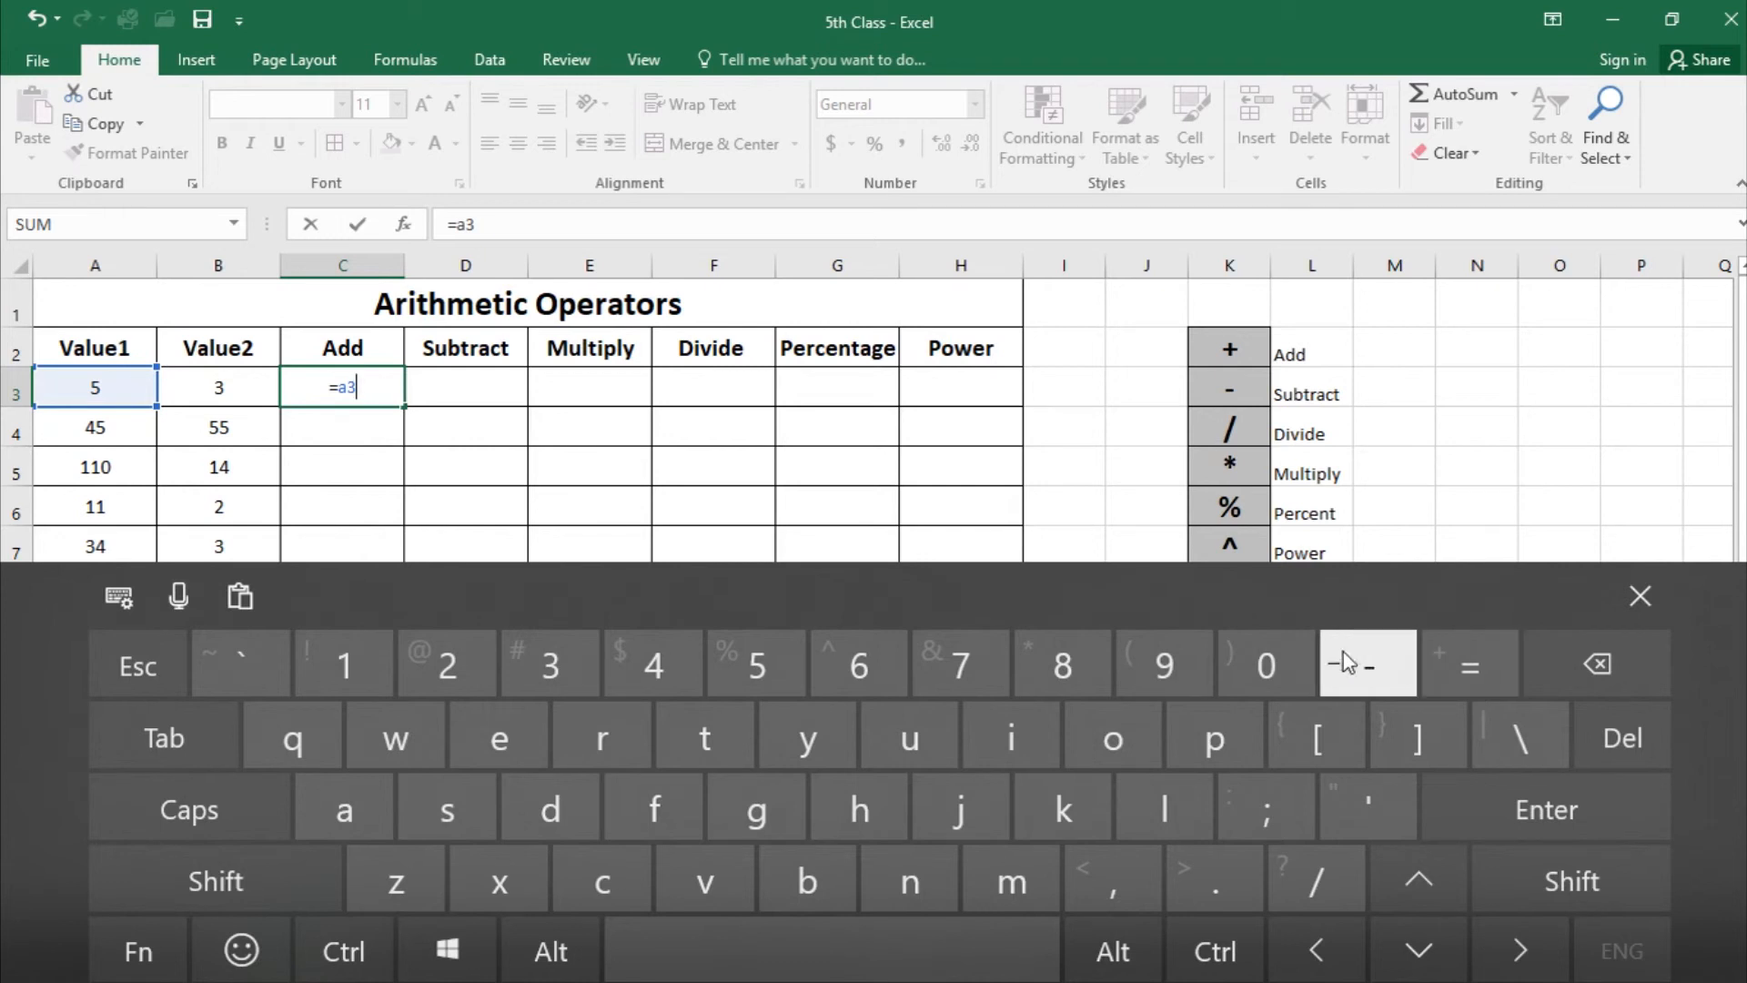
left_click(1576, 897)
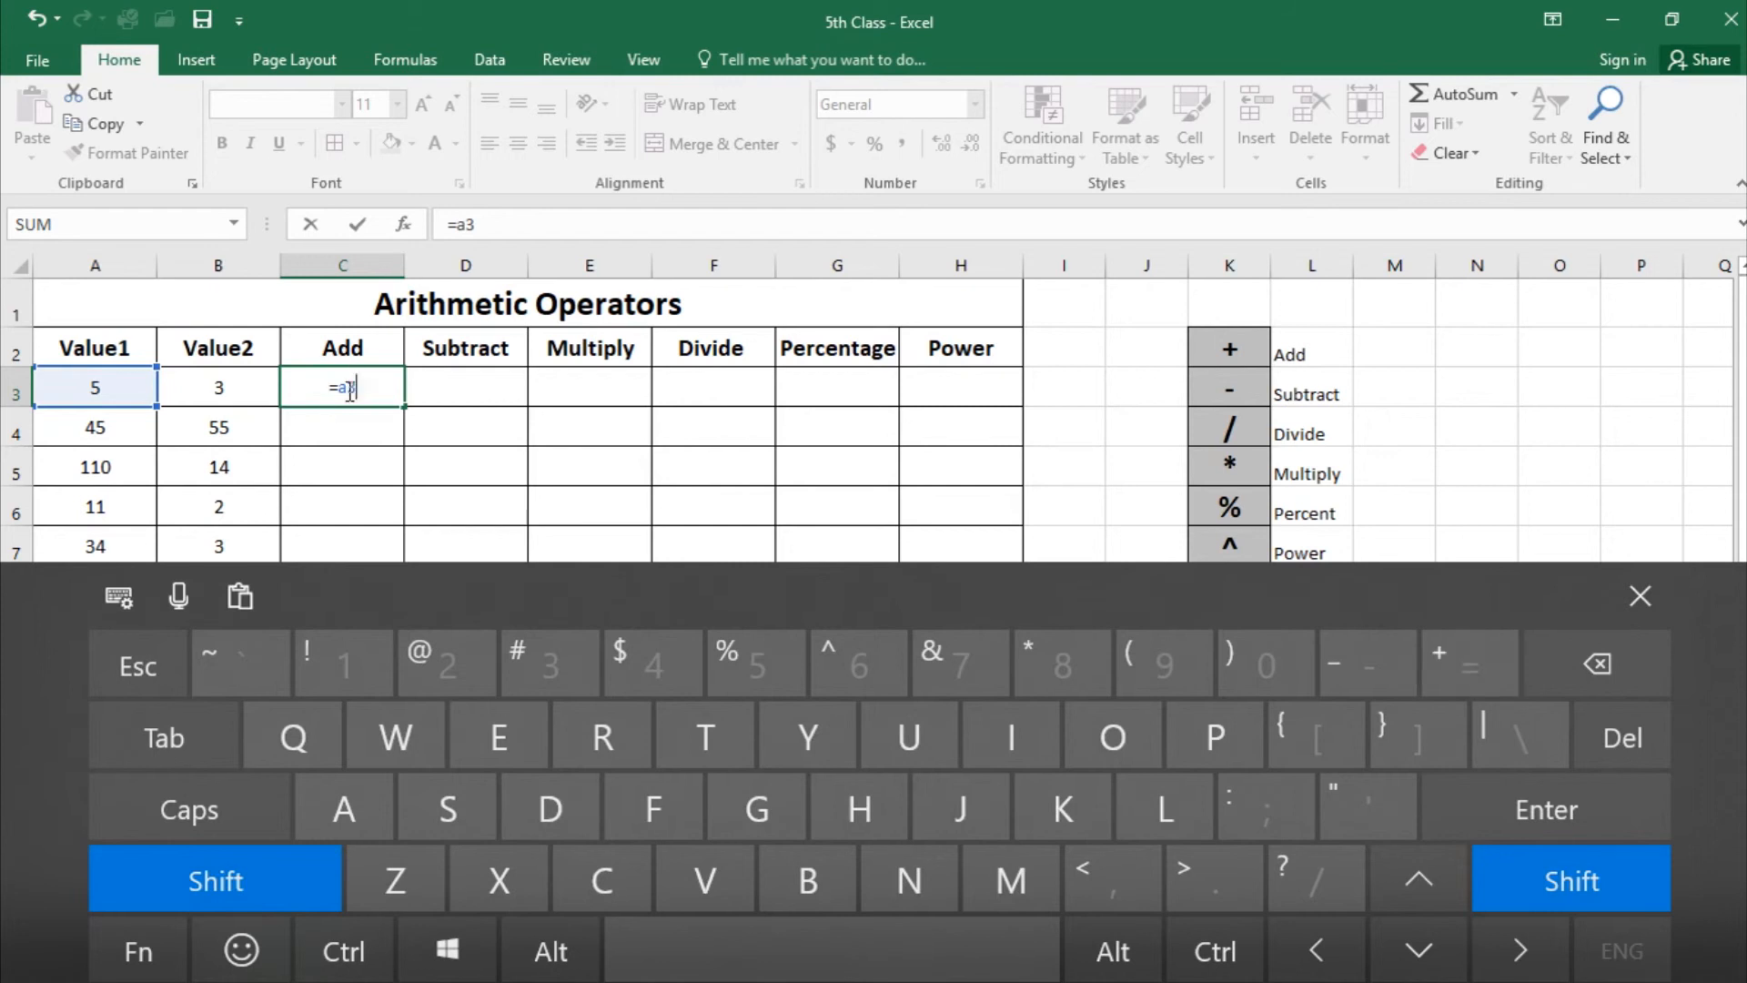
left_click(1465, 682)
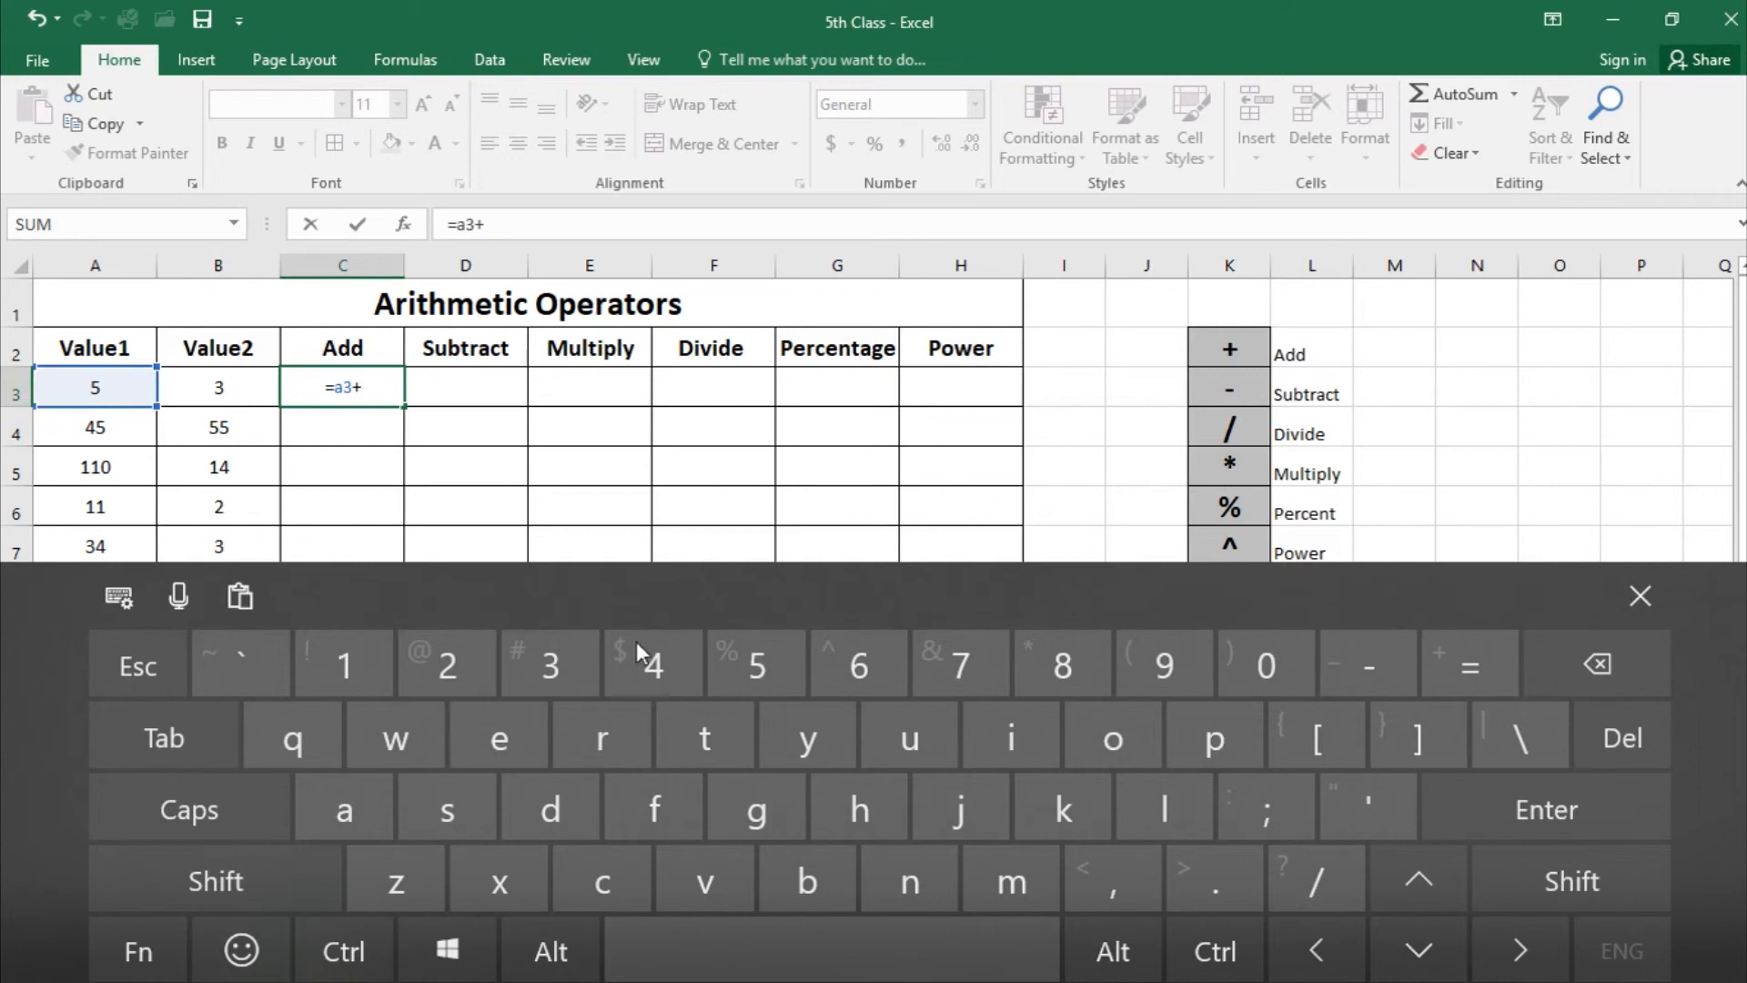
left_click(795, 897)
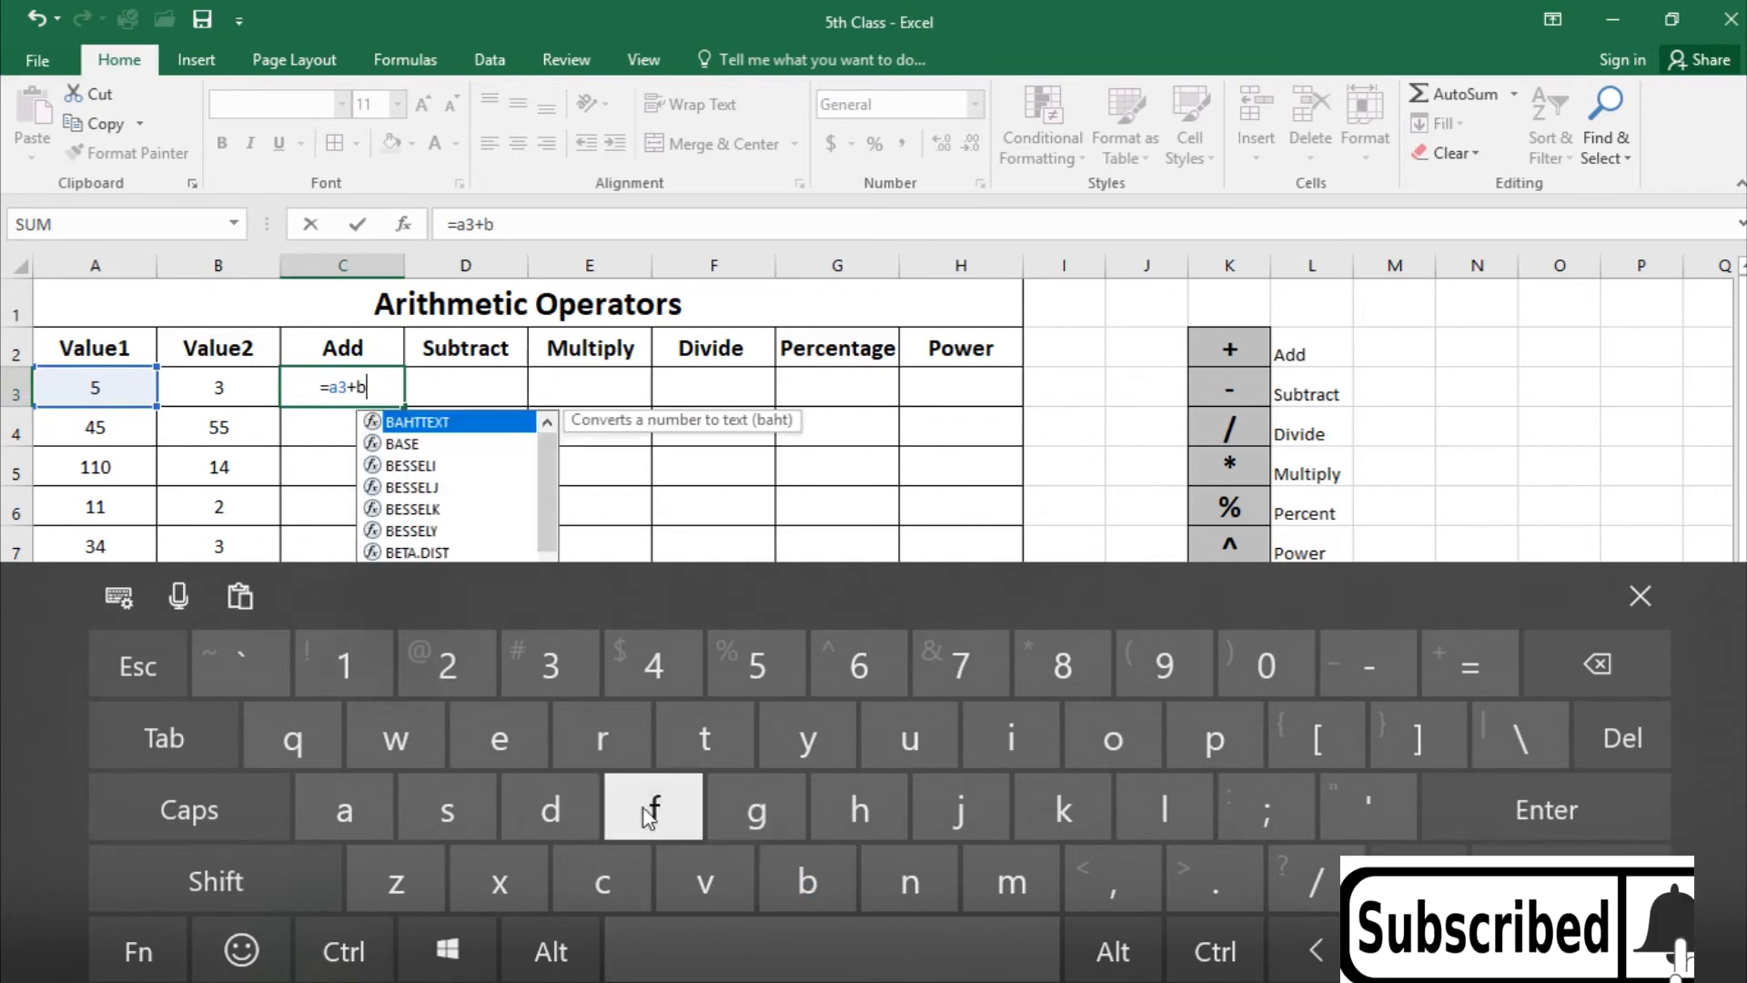
left_click(555, 663)
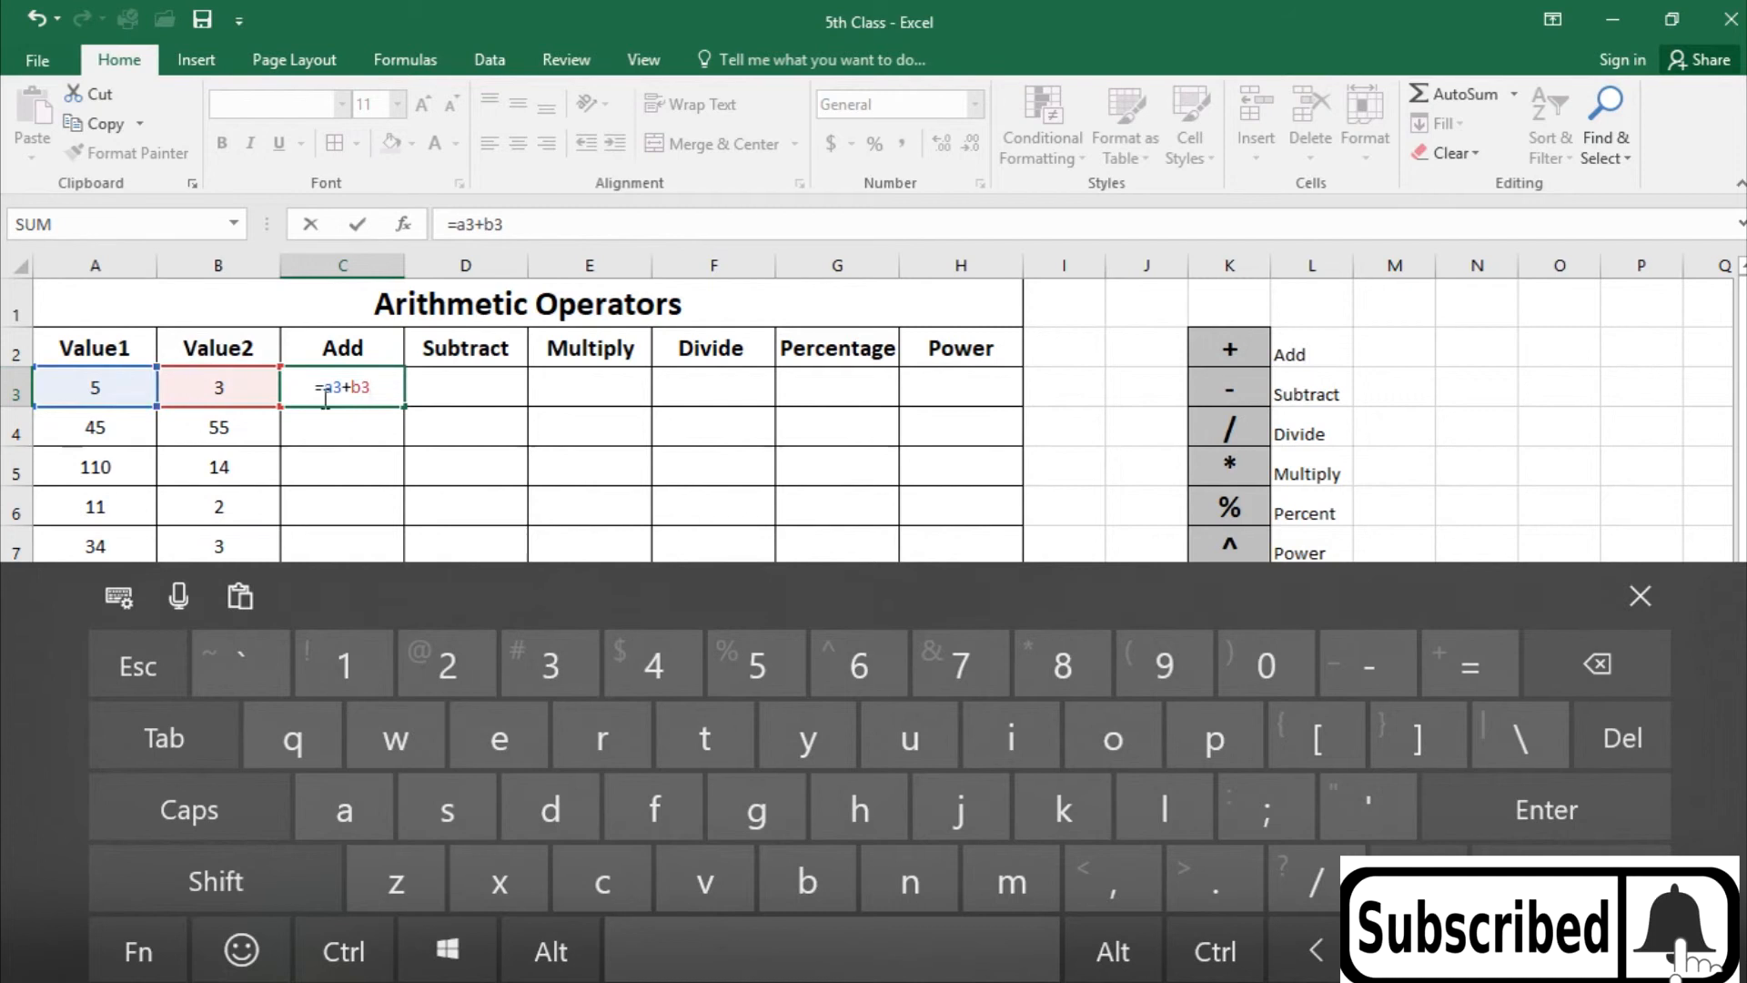
left_click(1524, 812)
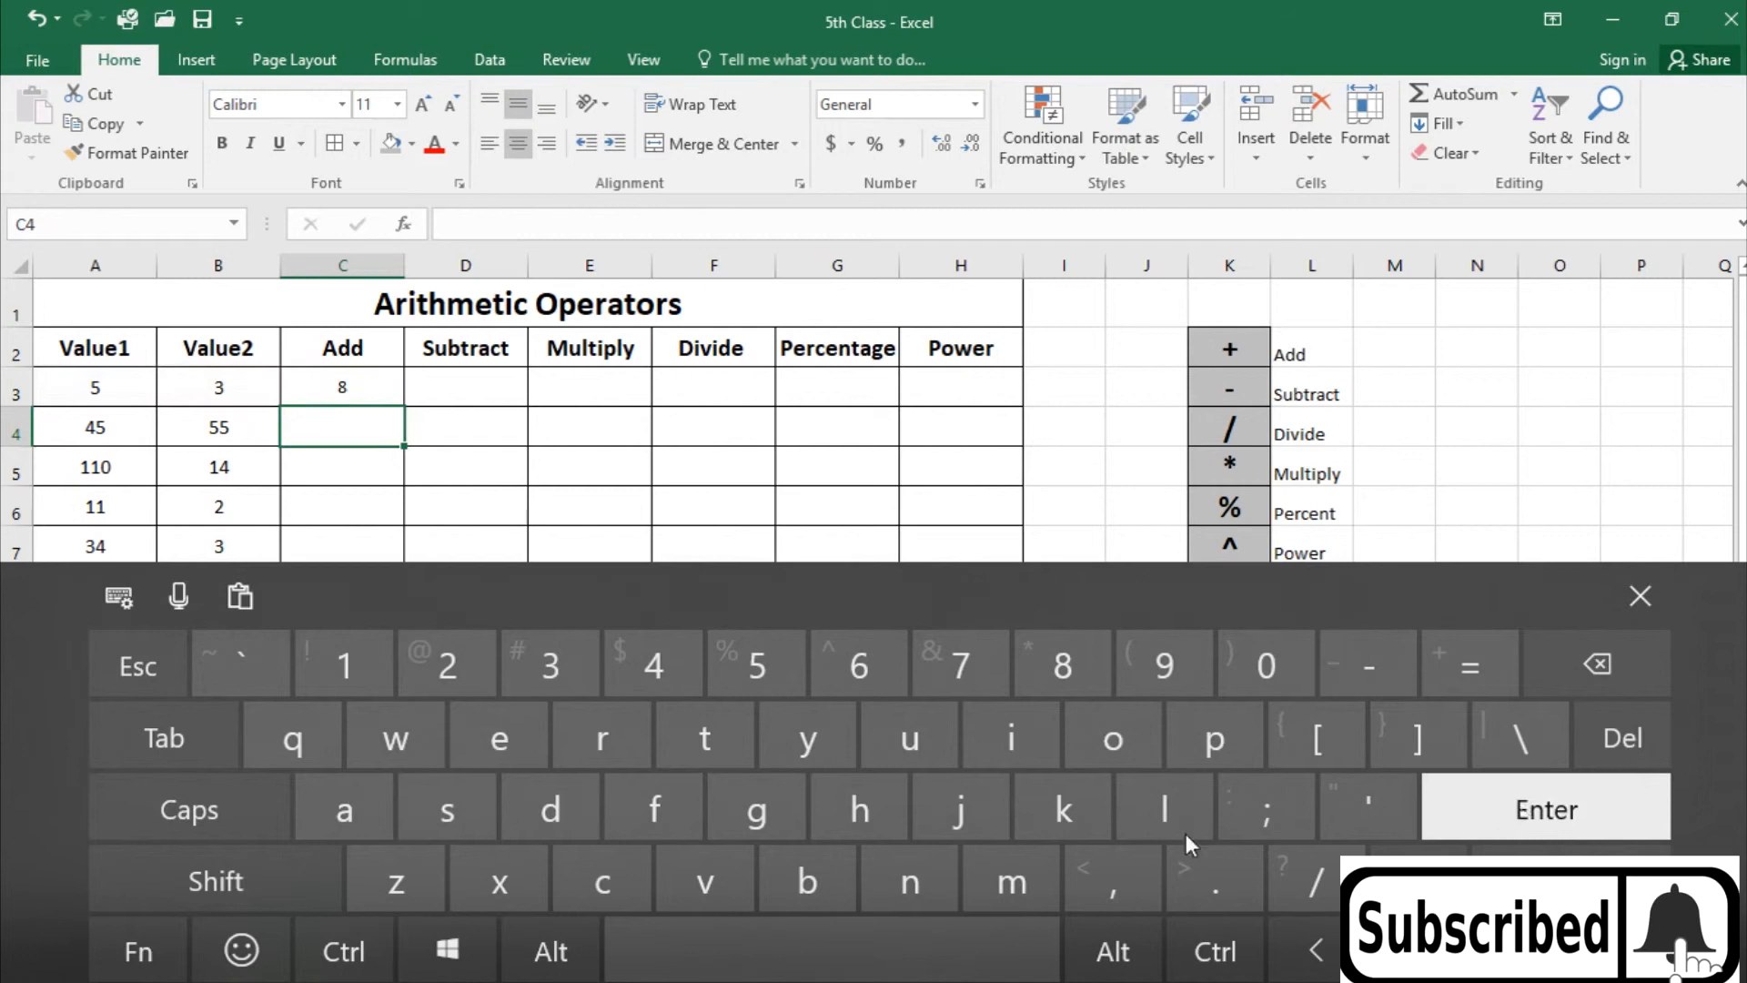
- Enter the formula =A3-B3 in cell D3 to subtract the first row's second value from its first
left_click(480, 379)
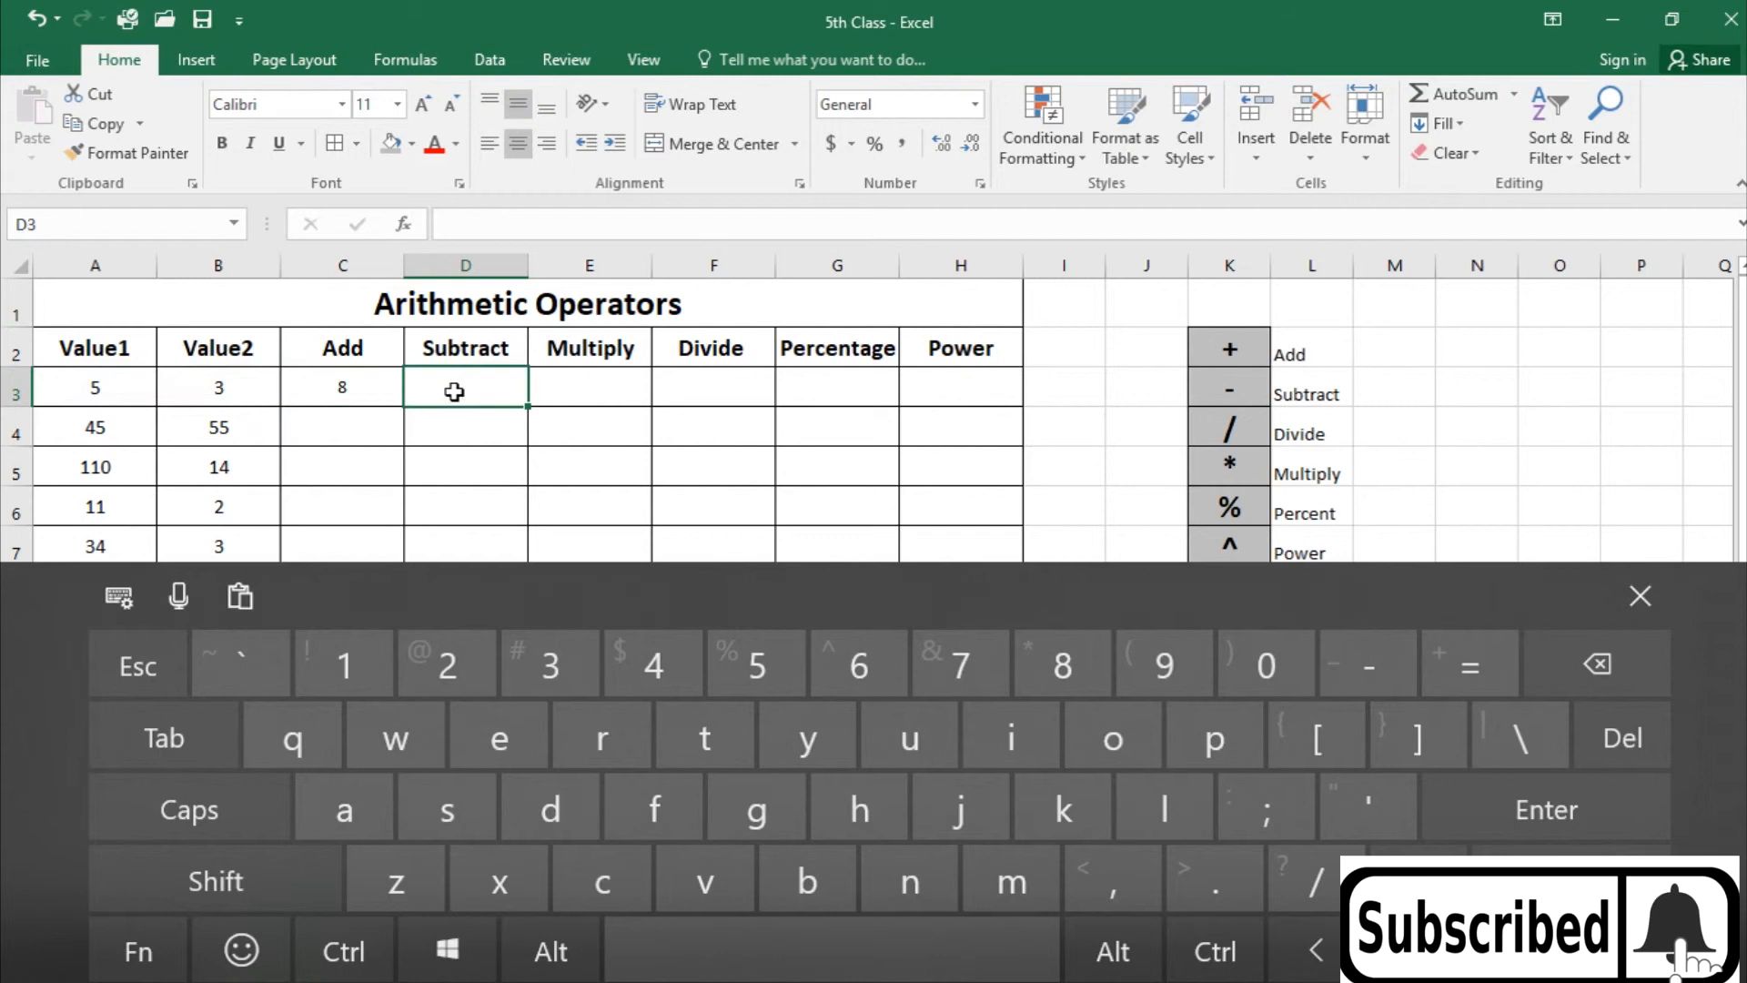
left_click(1486, 678)
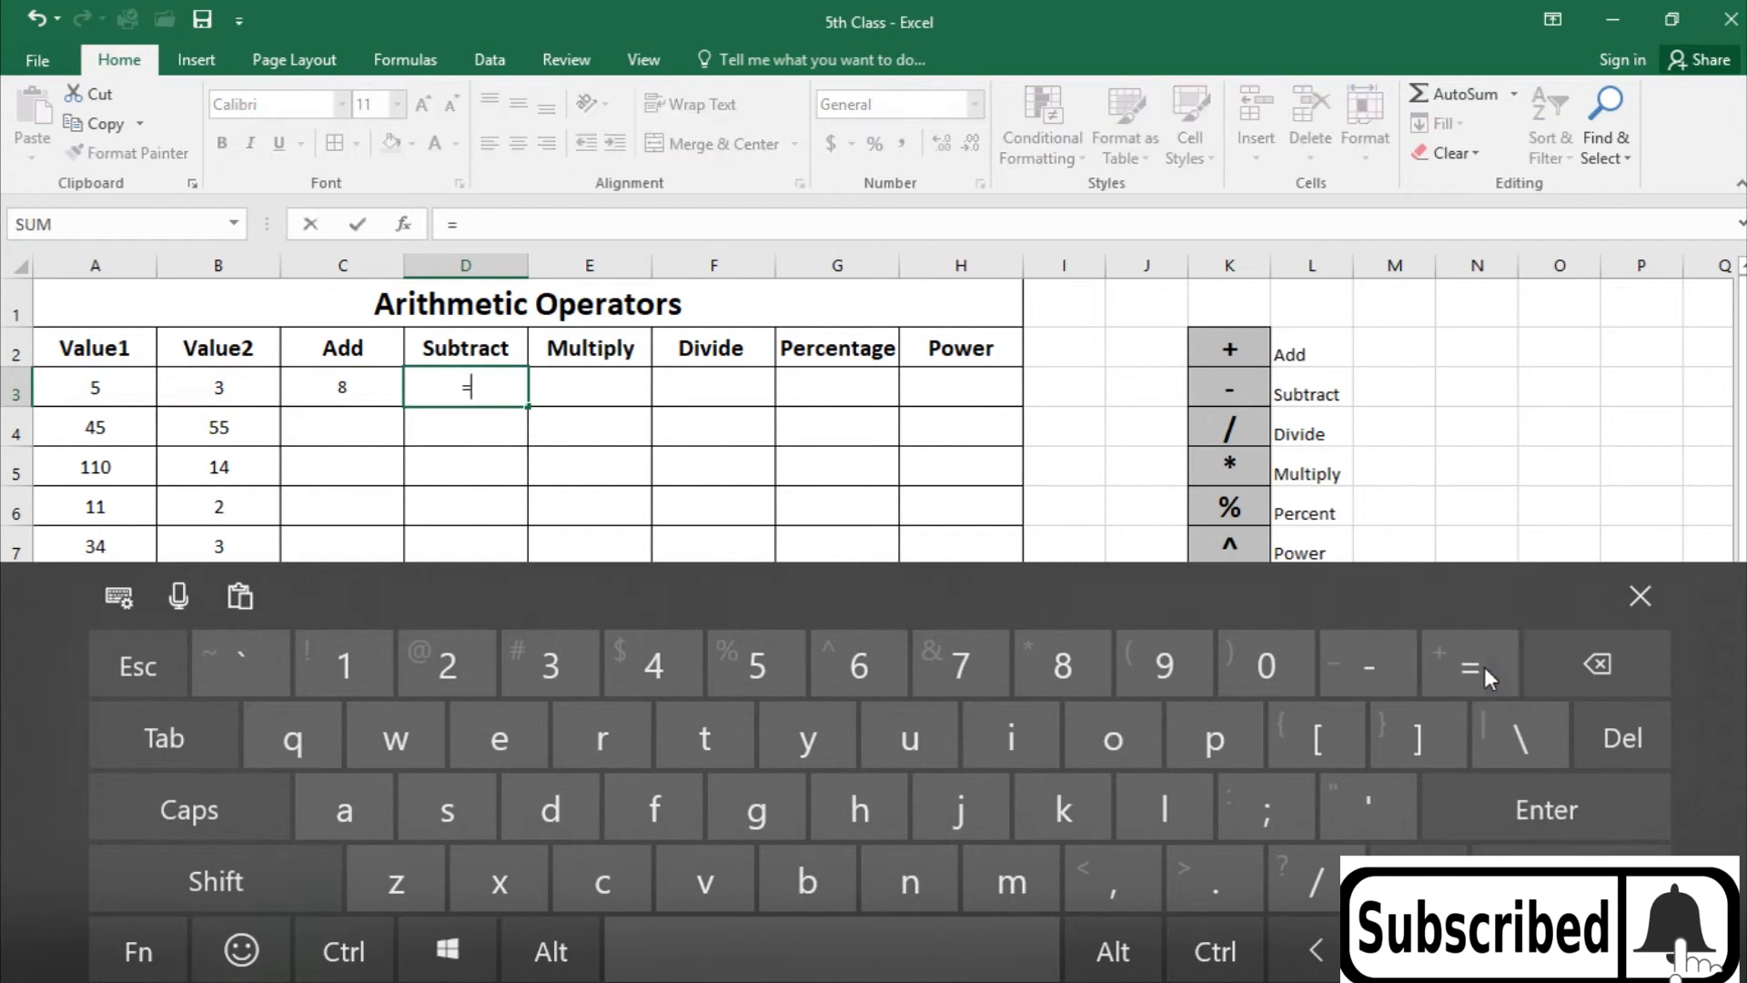
left_click(92, 383)
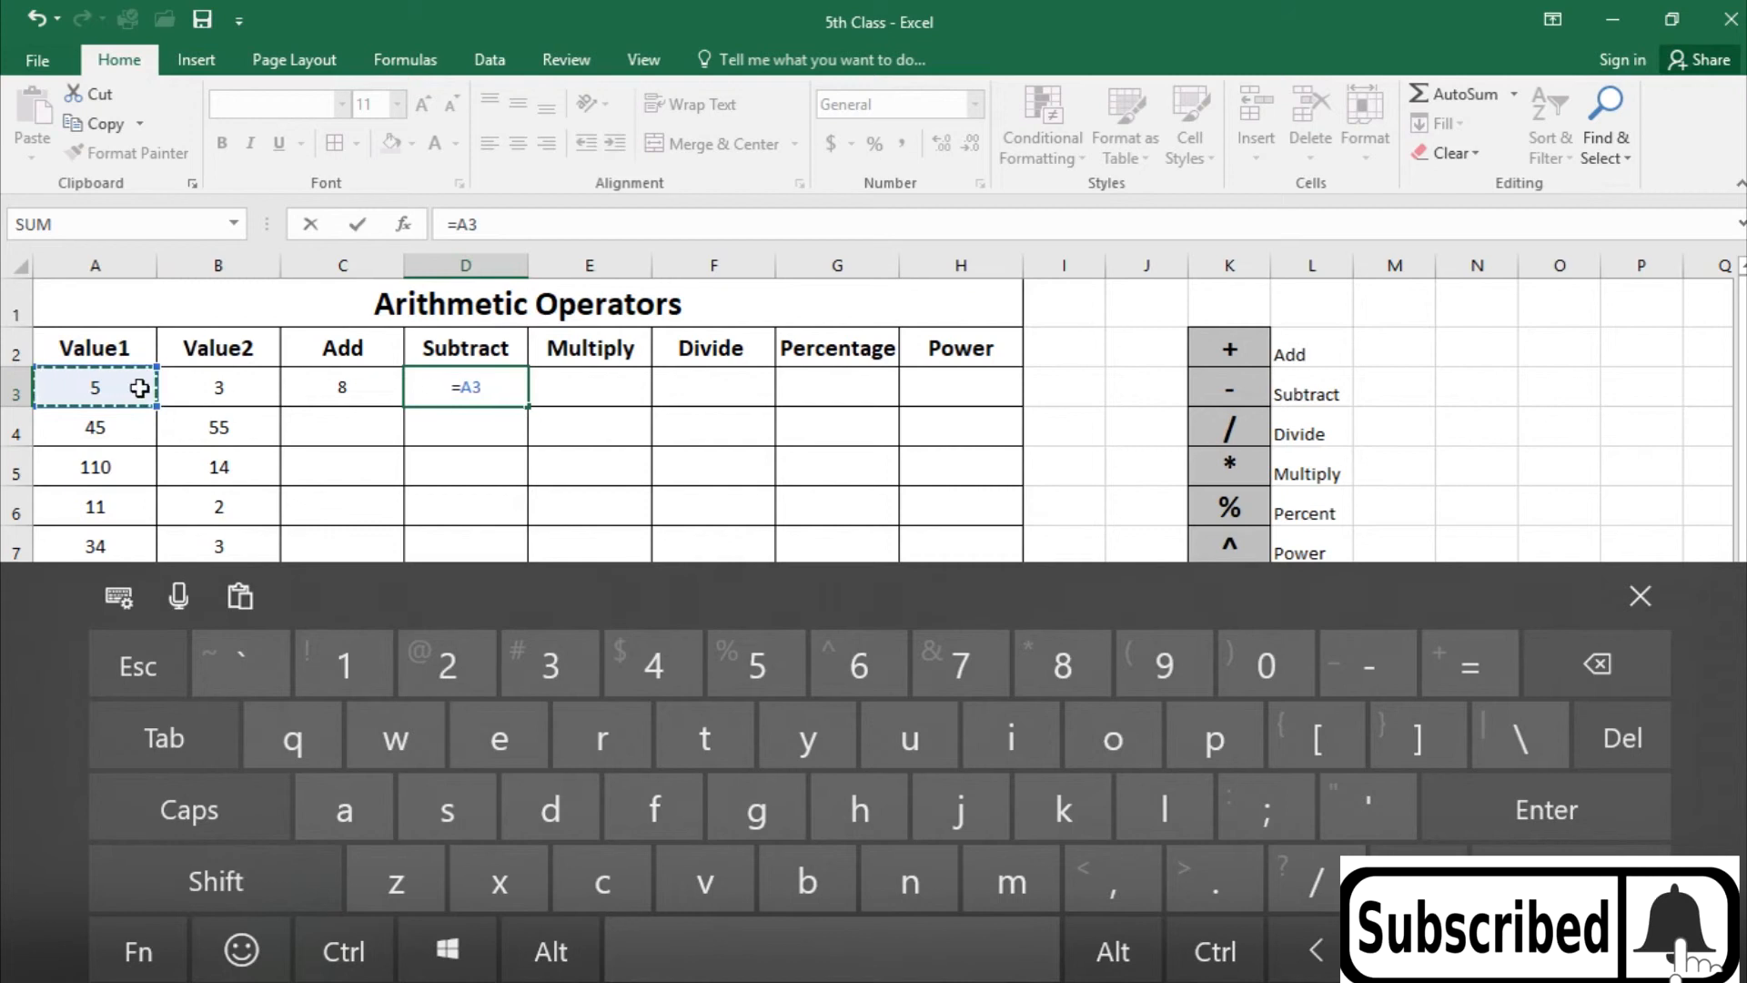
left_click(1355, 672)
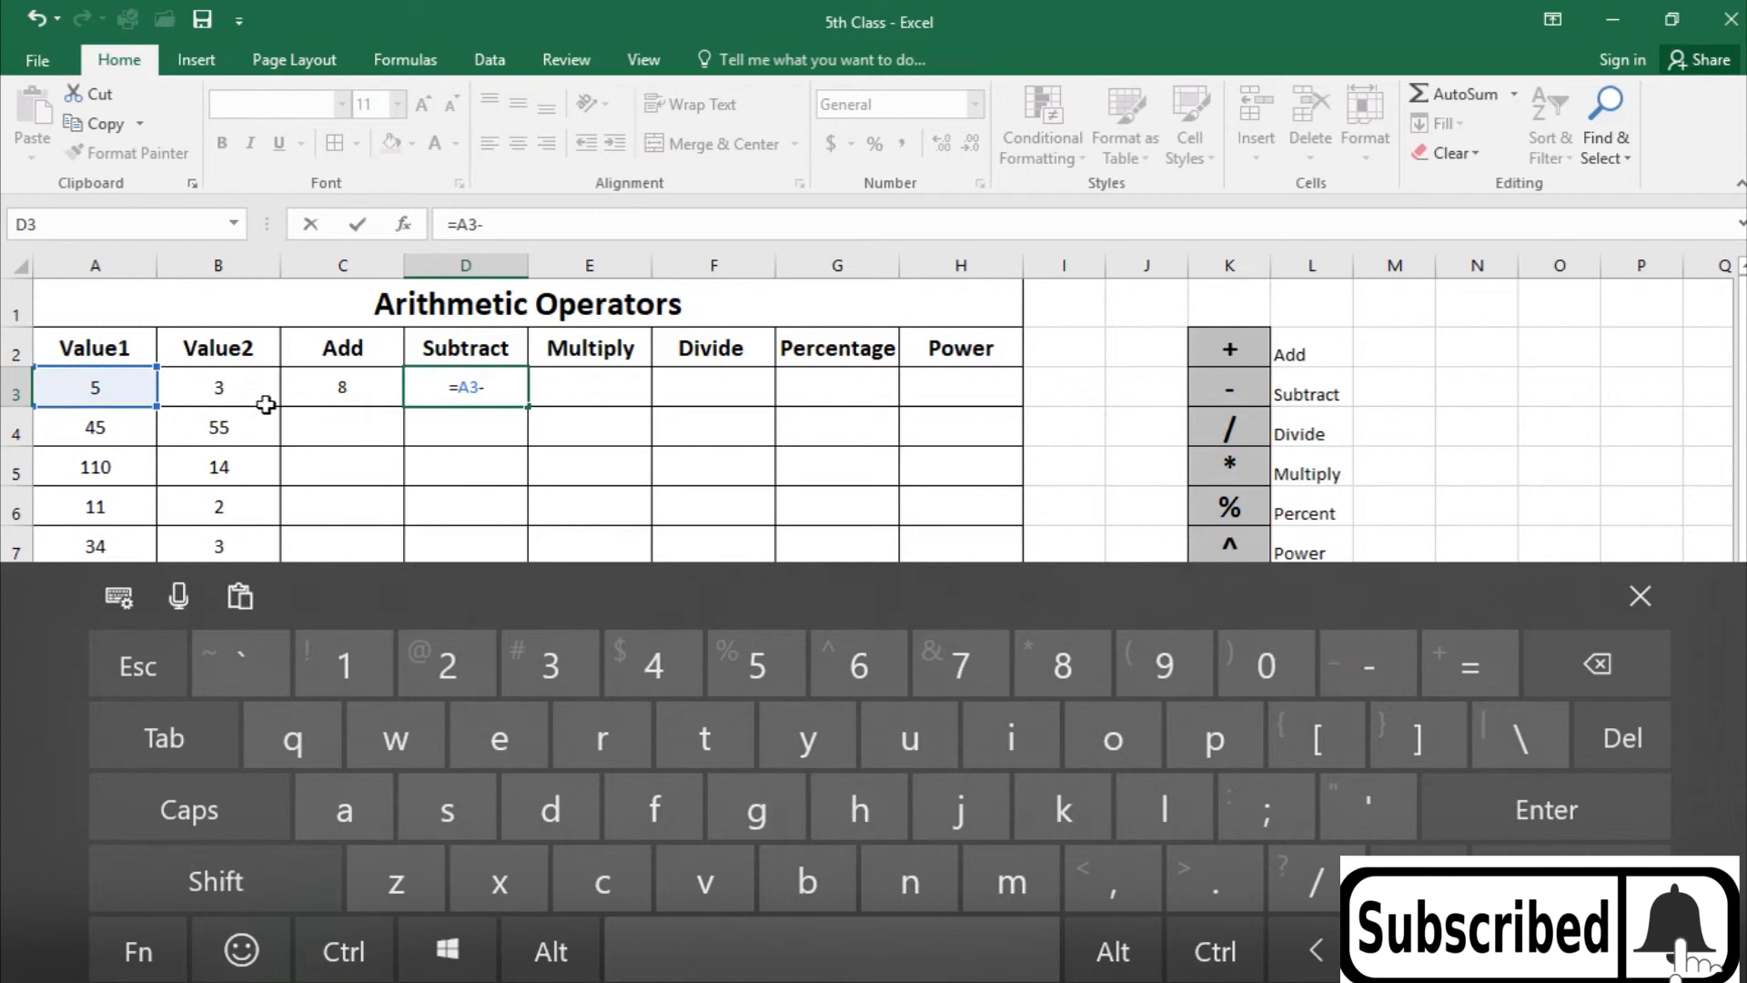
left_click(218, 391)
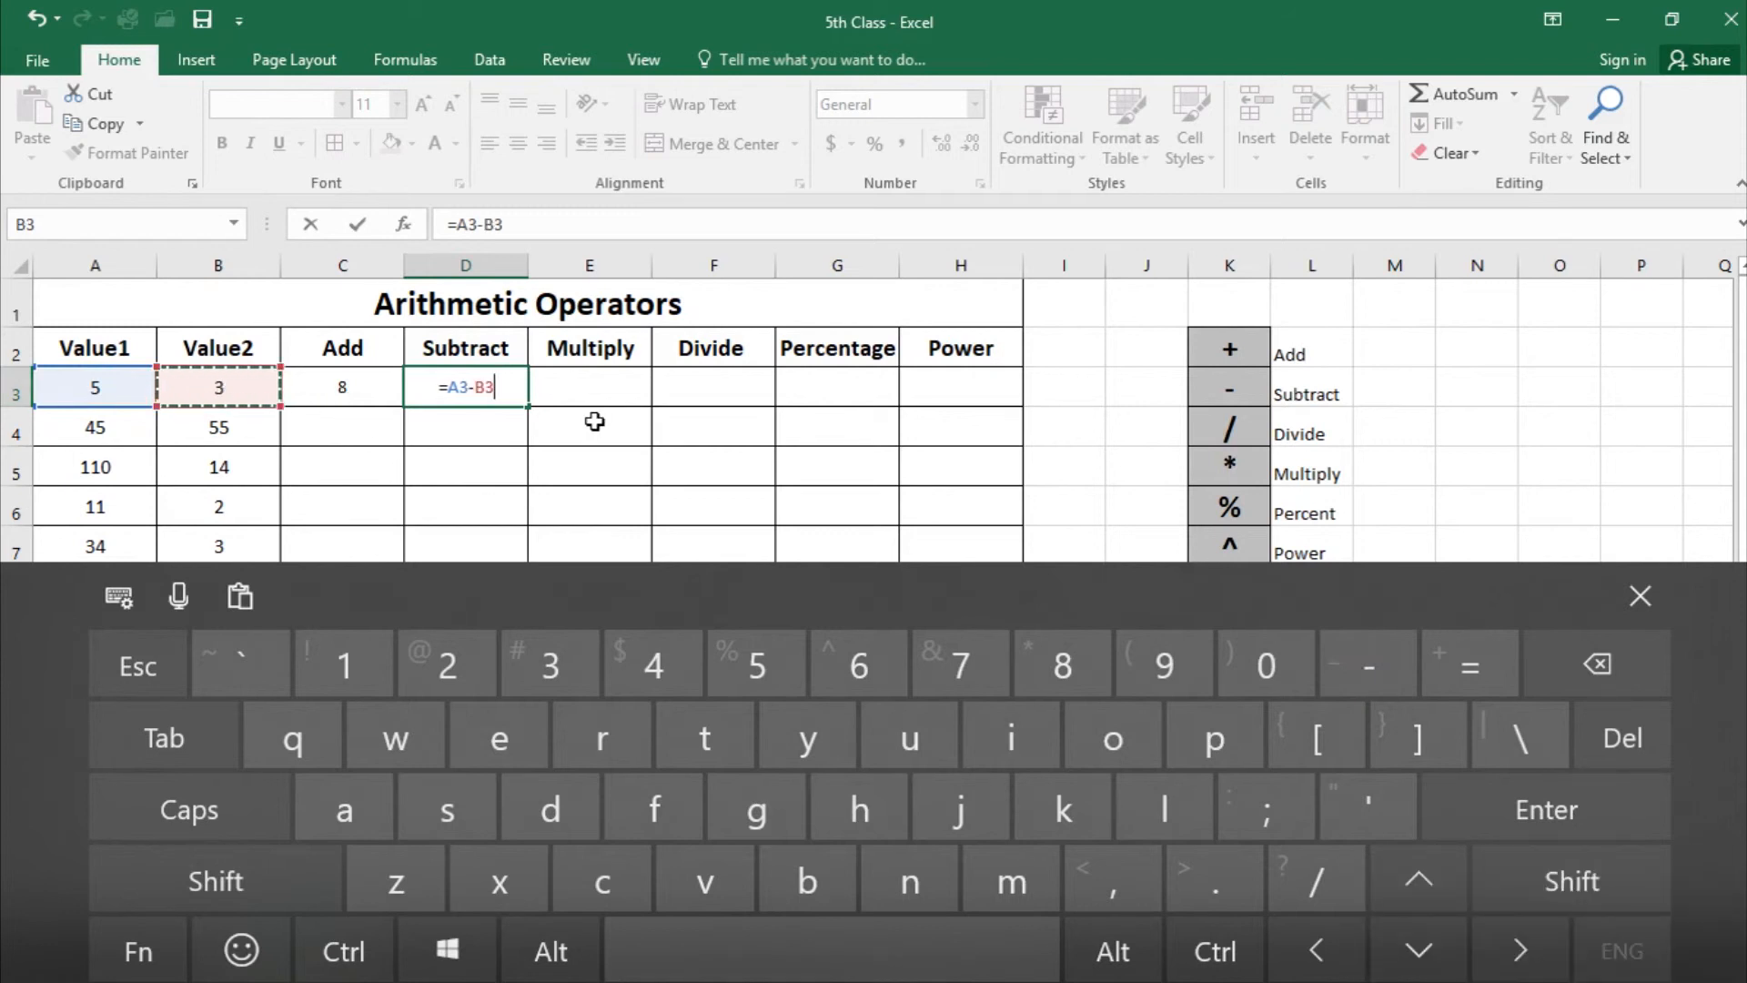
left_click(1601, 817)
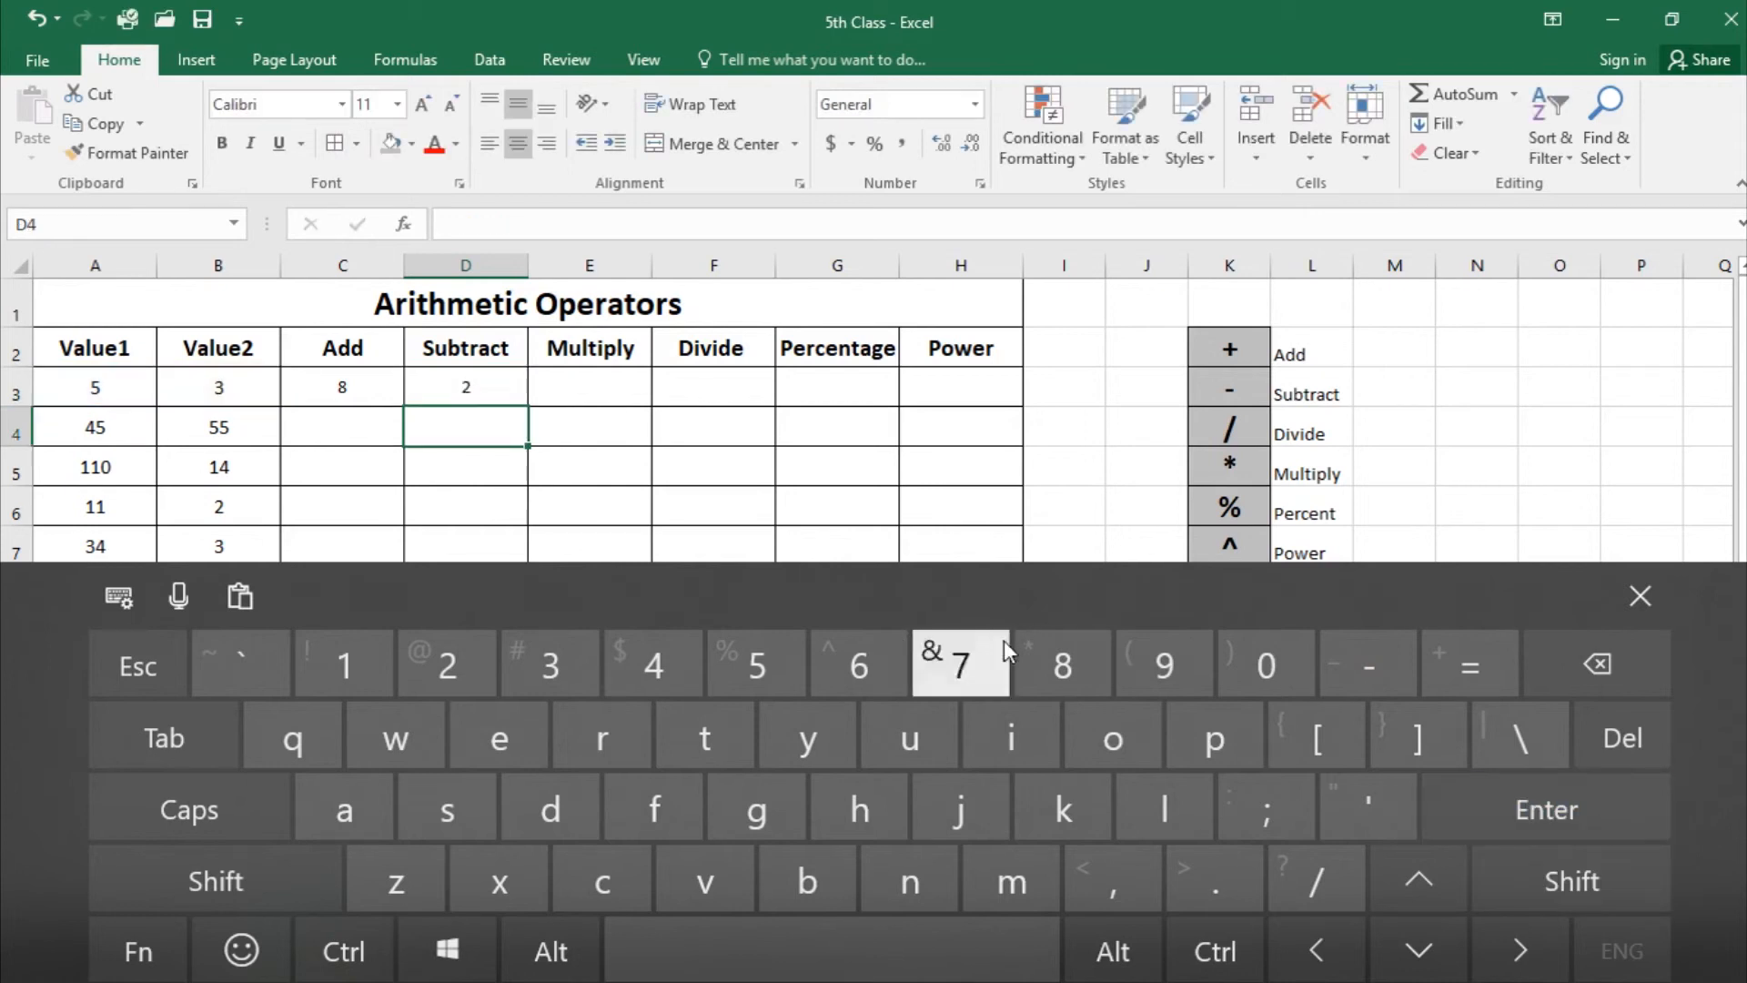
- Enter the formula =A3*B3 in cell E3 to multiply the first row's two values
left_click(564, 392)
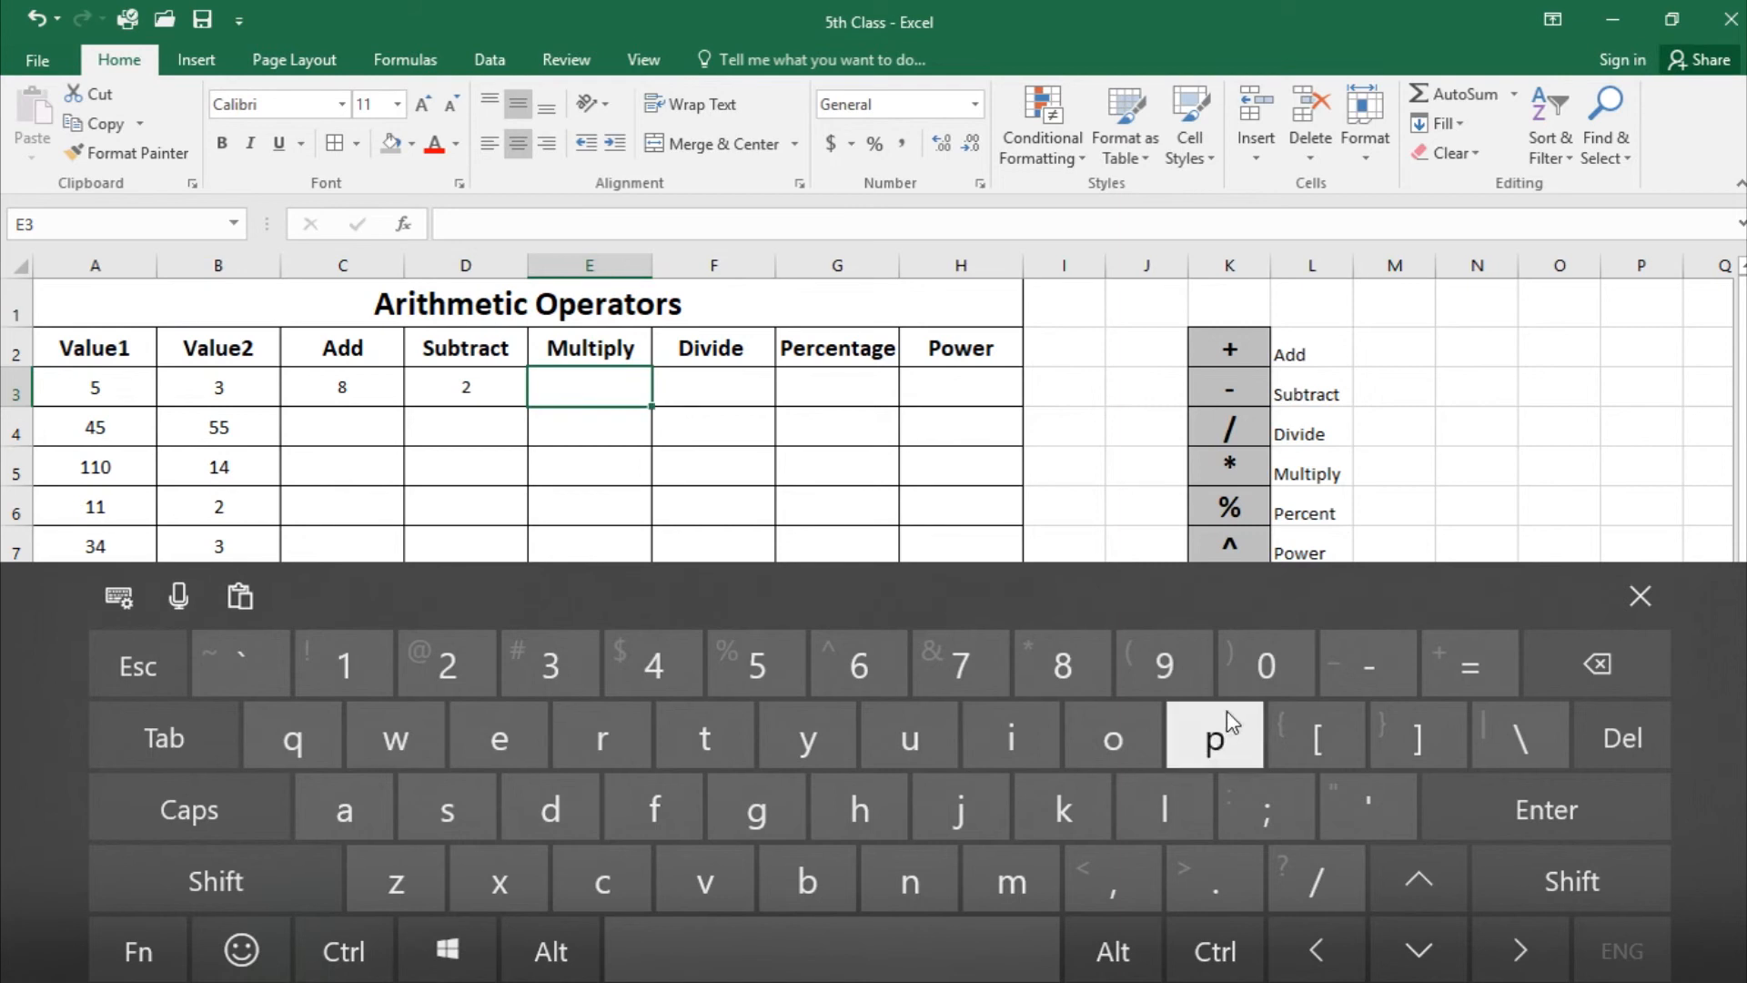
left_click(1448, 668)
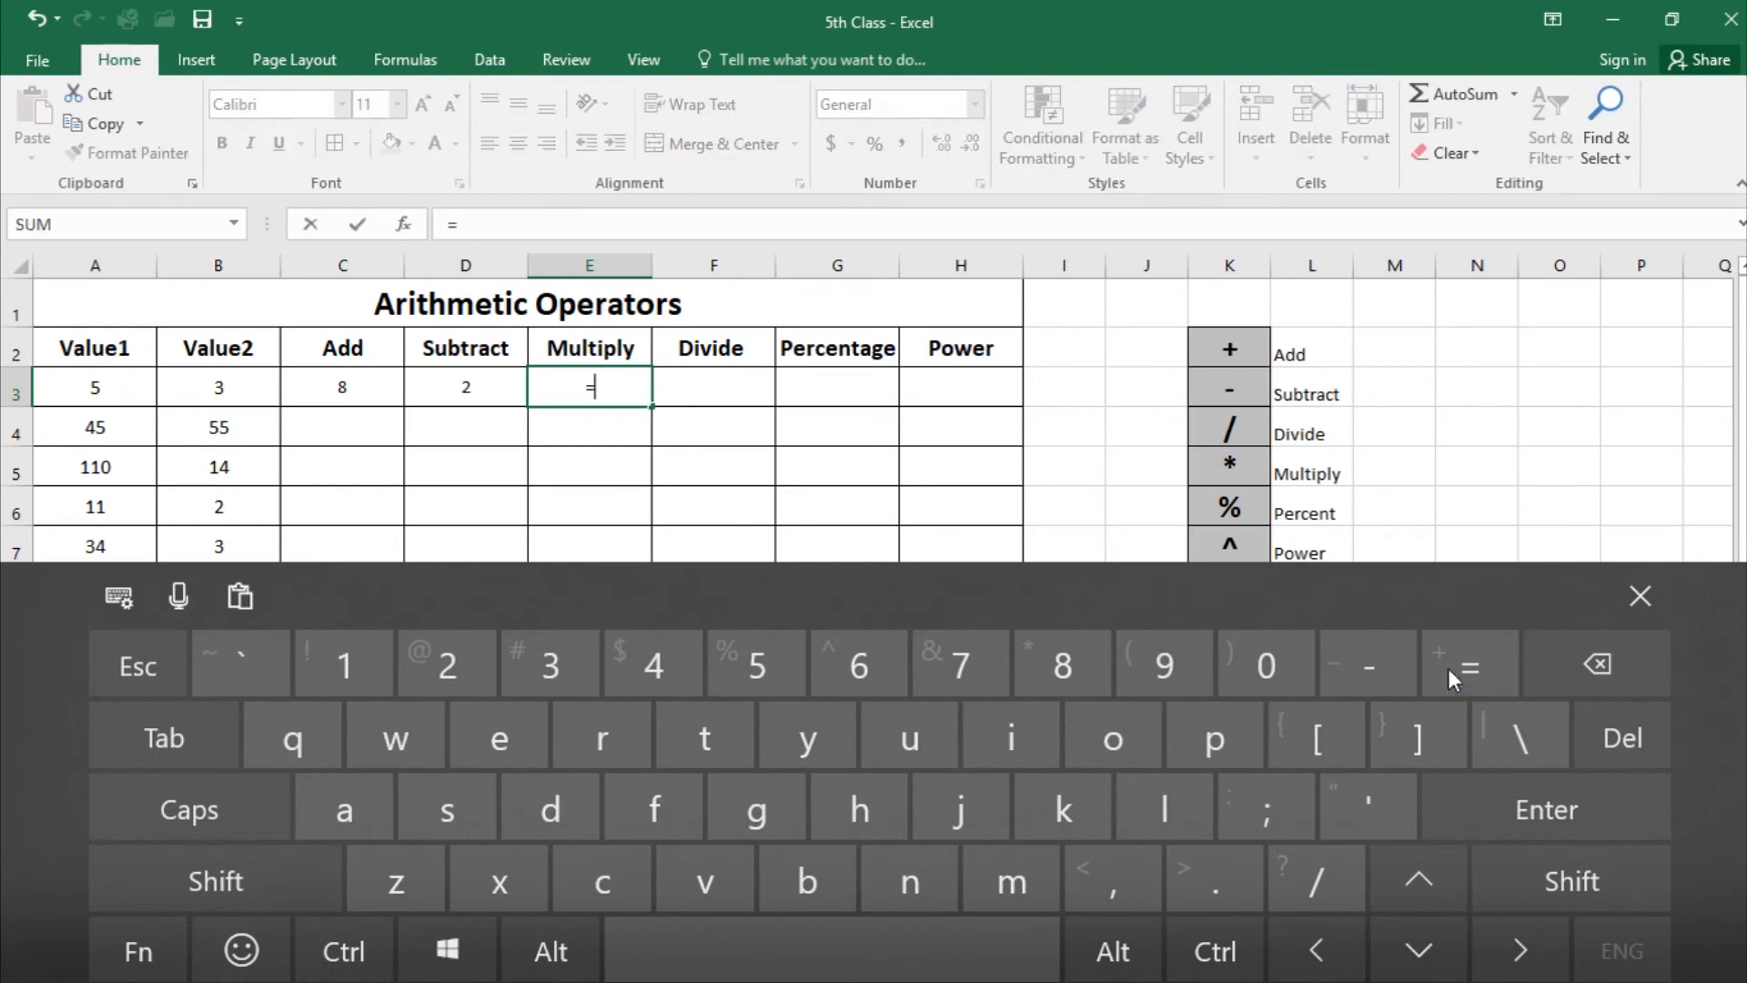
left_click(88, 388)
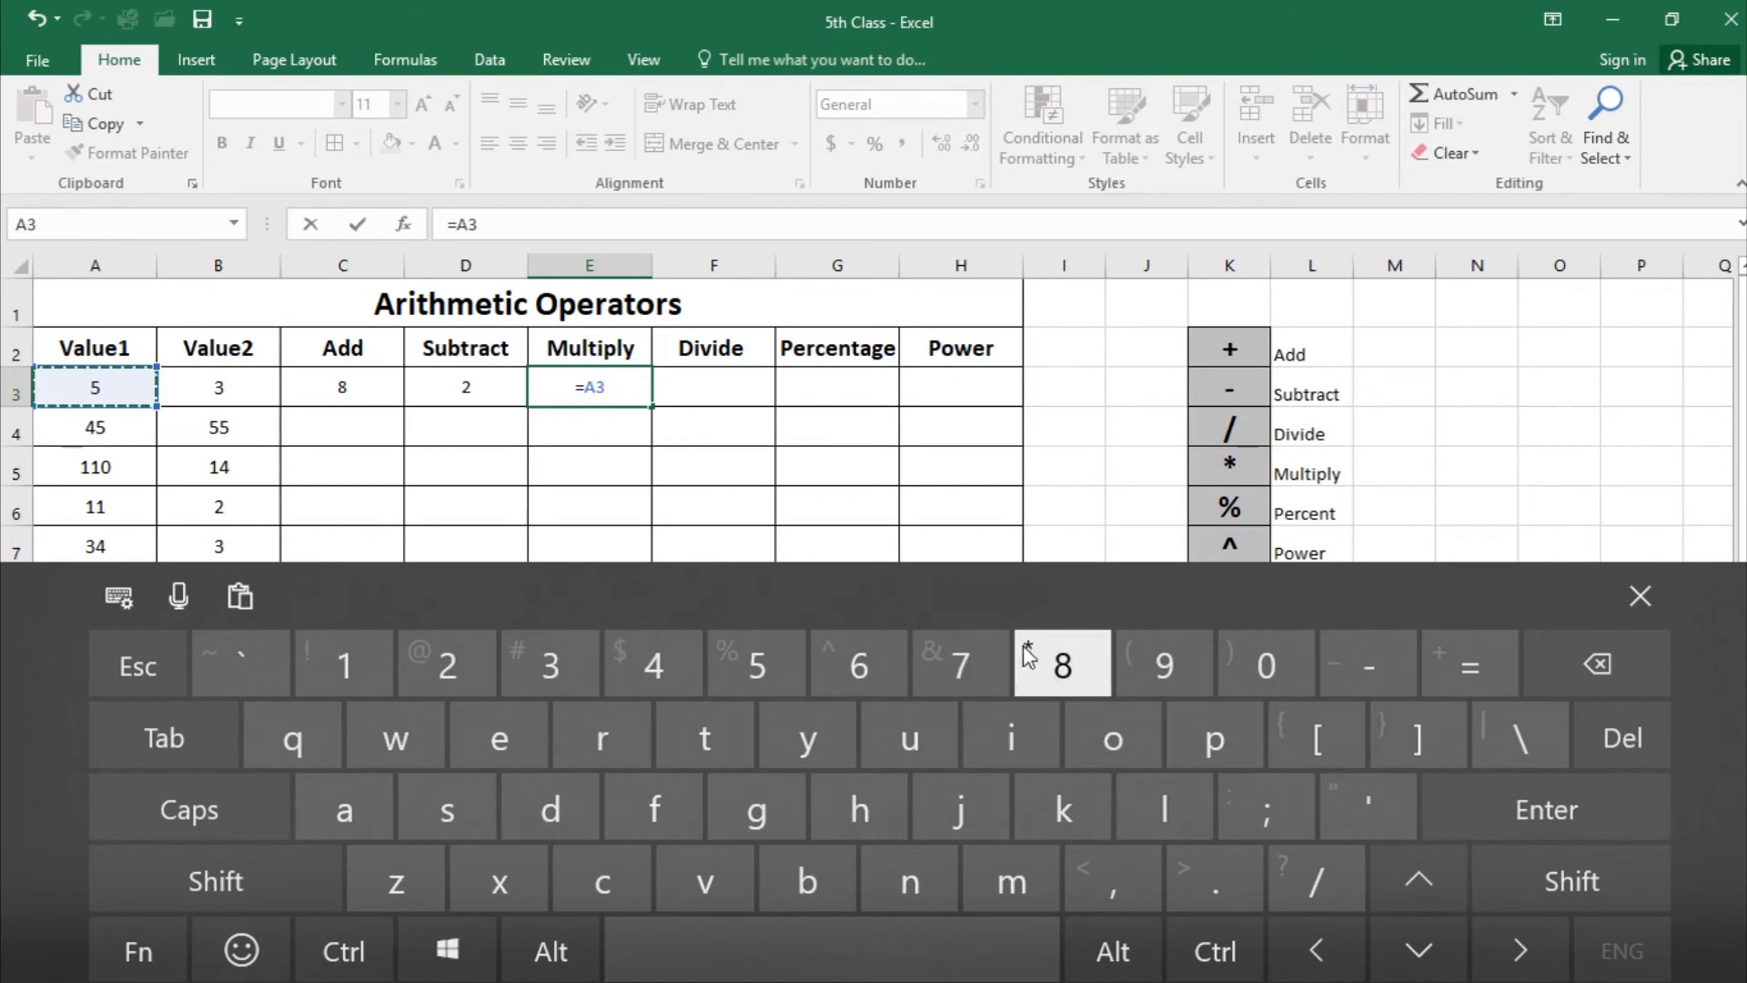
left_click(1518, 879)
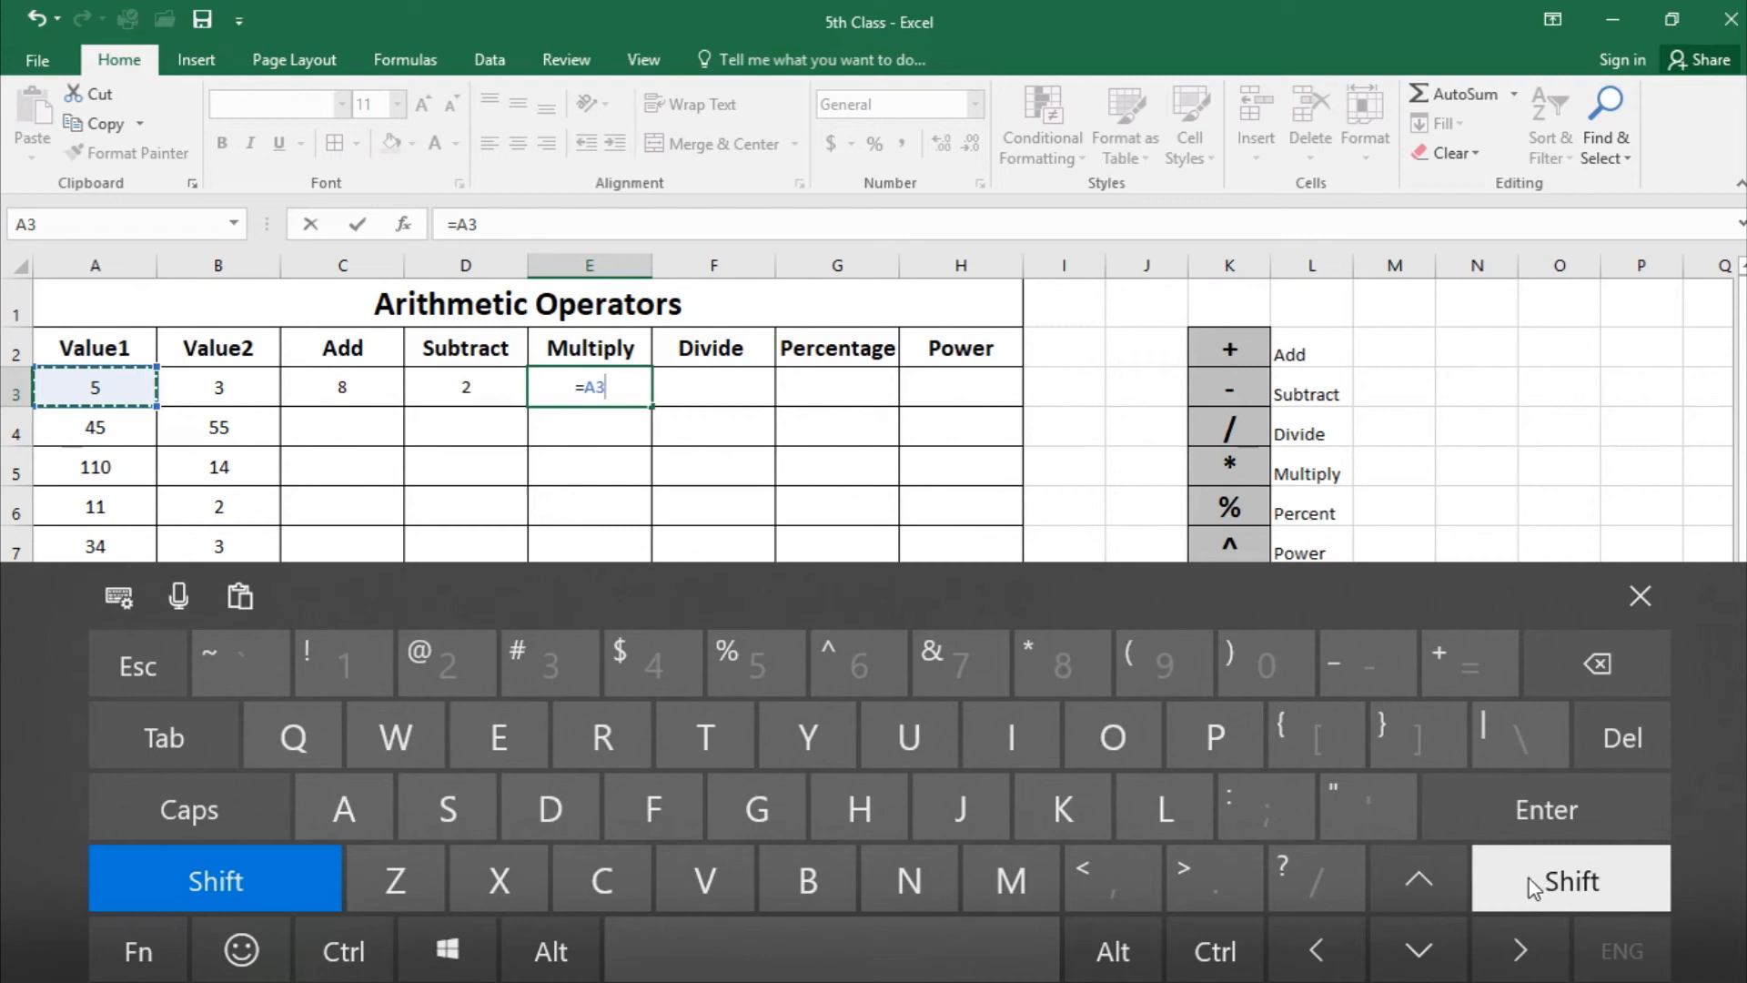
left_click(1045, 672)
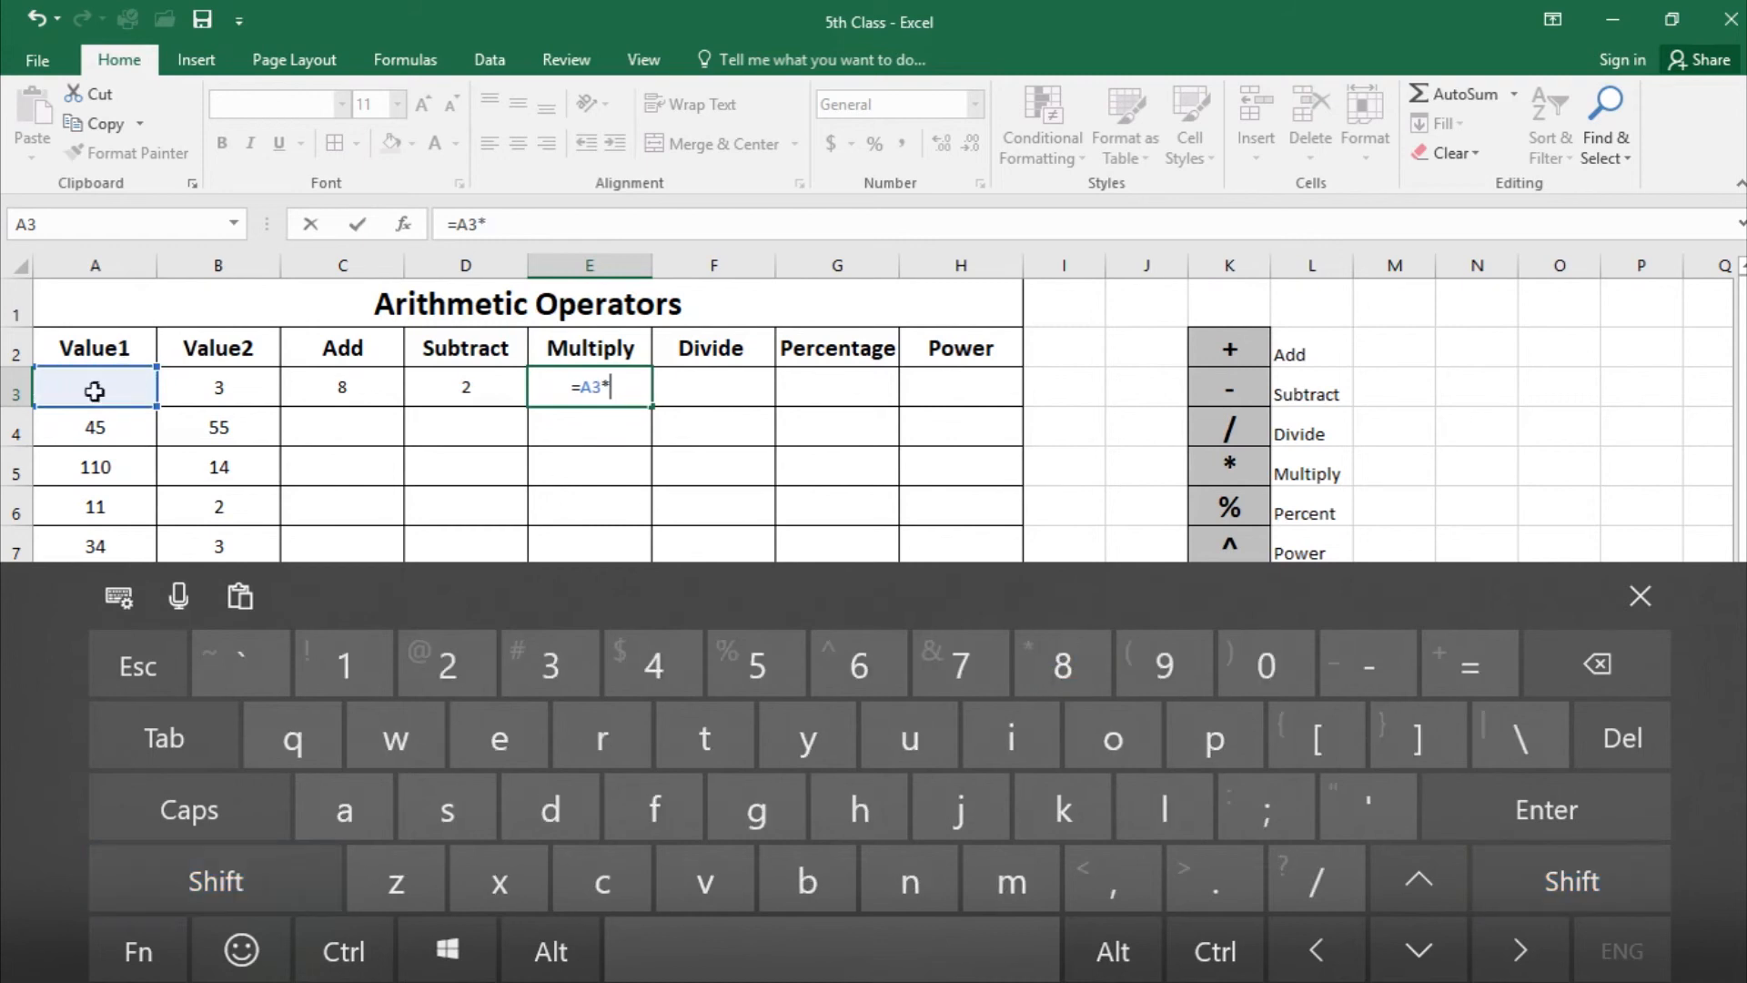
left_click(233, 391)
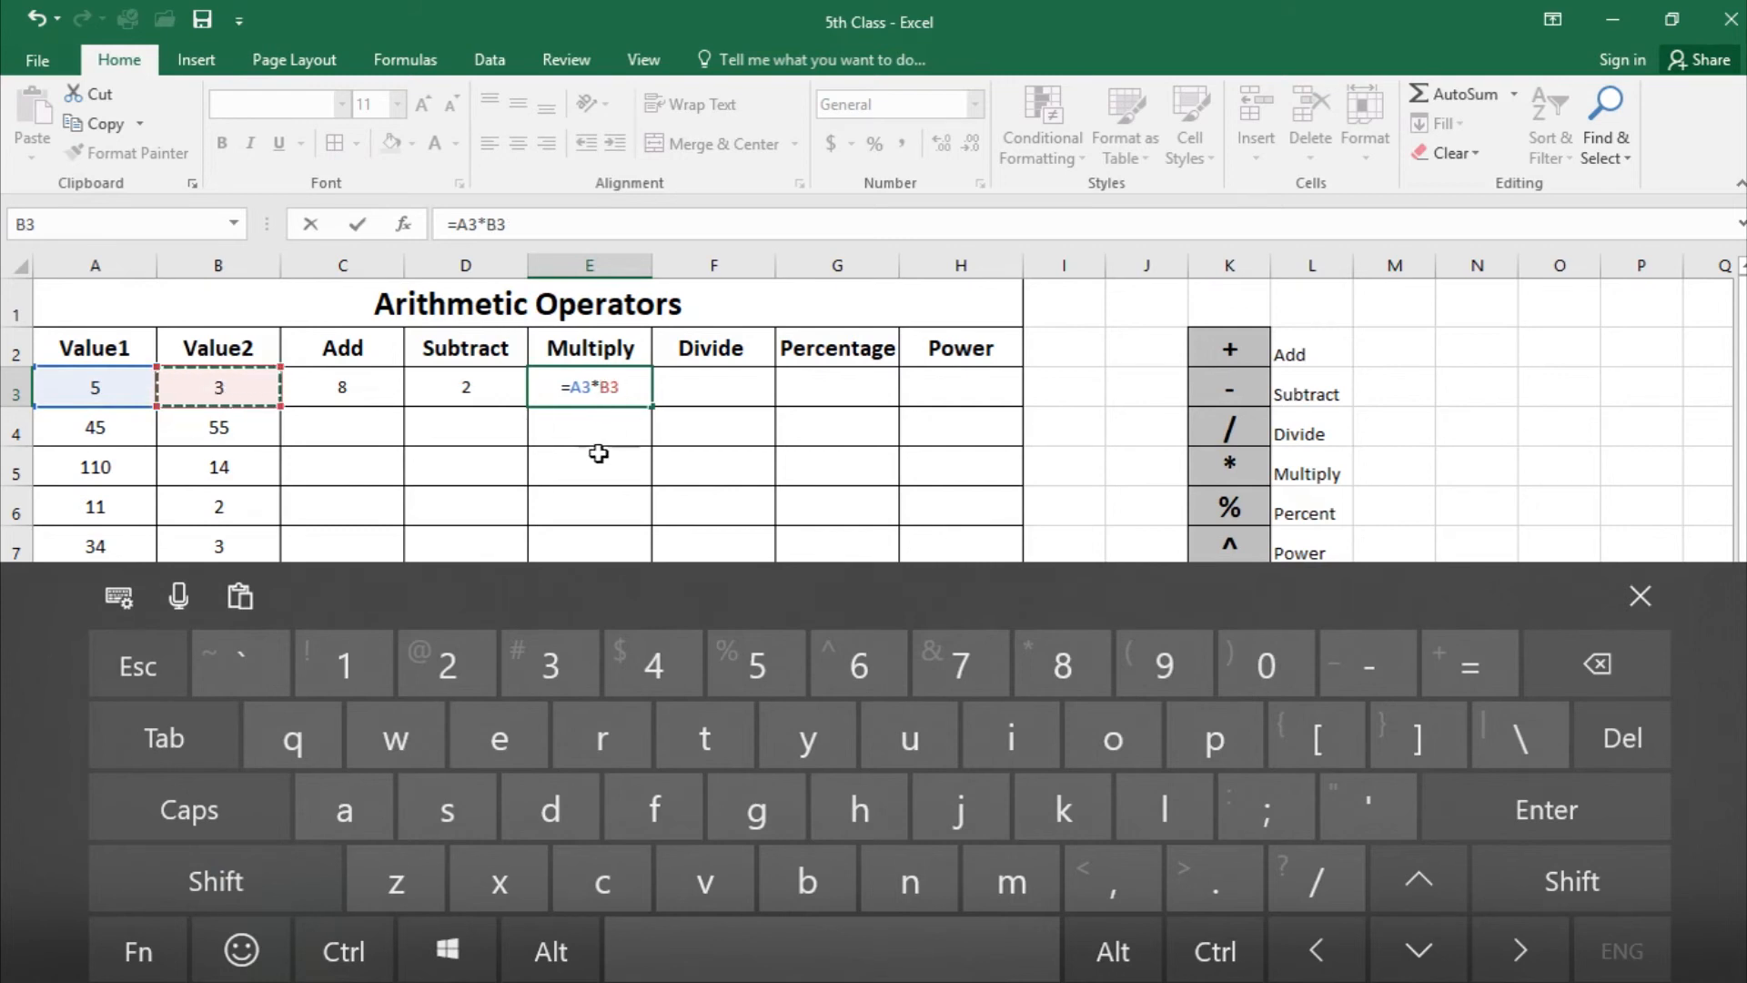
left_click(1544, 801)
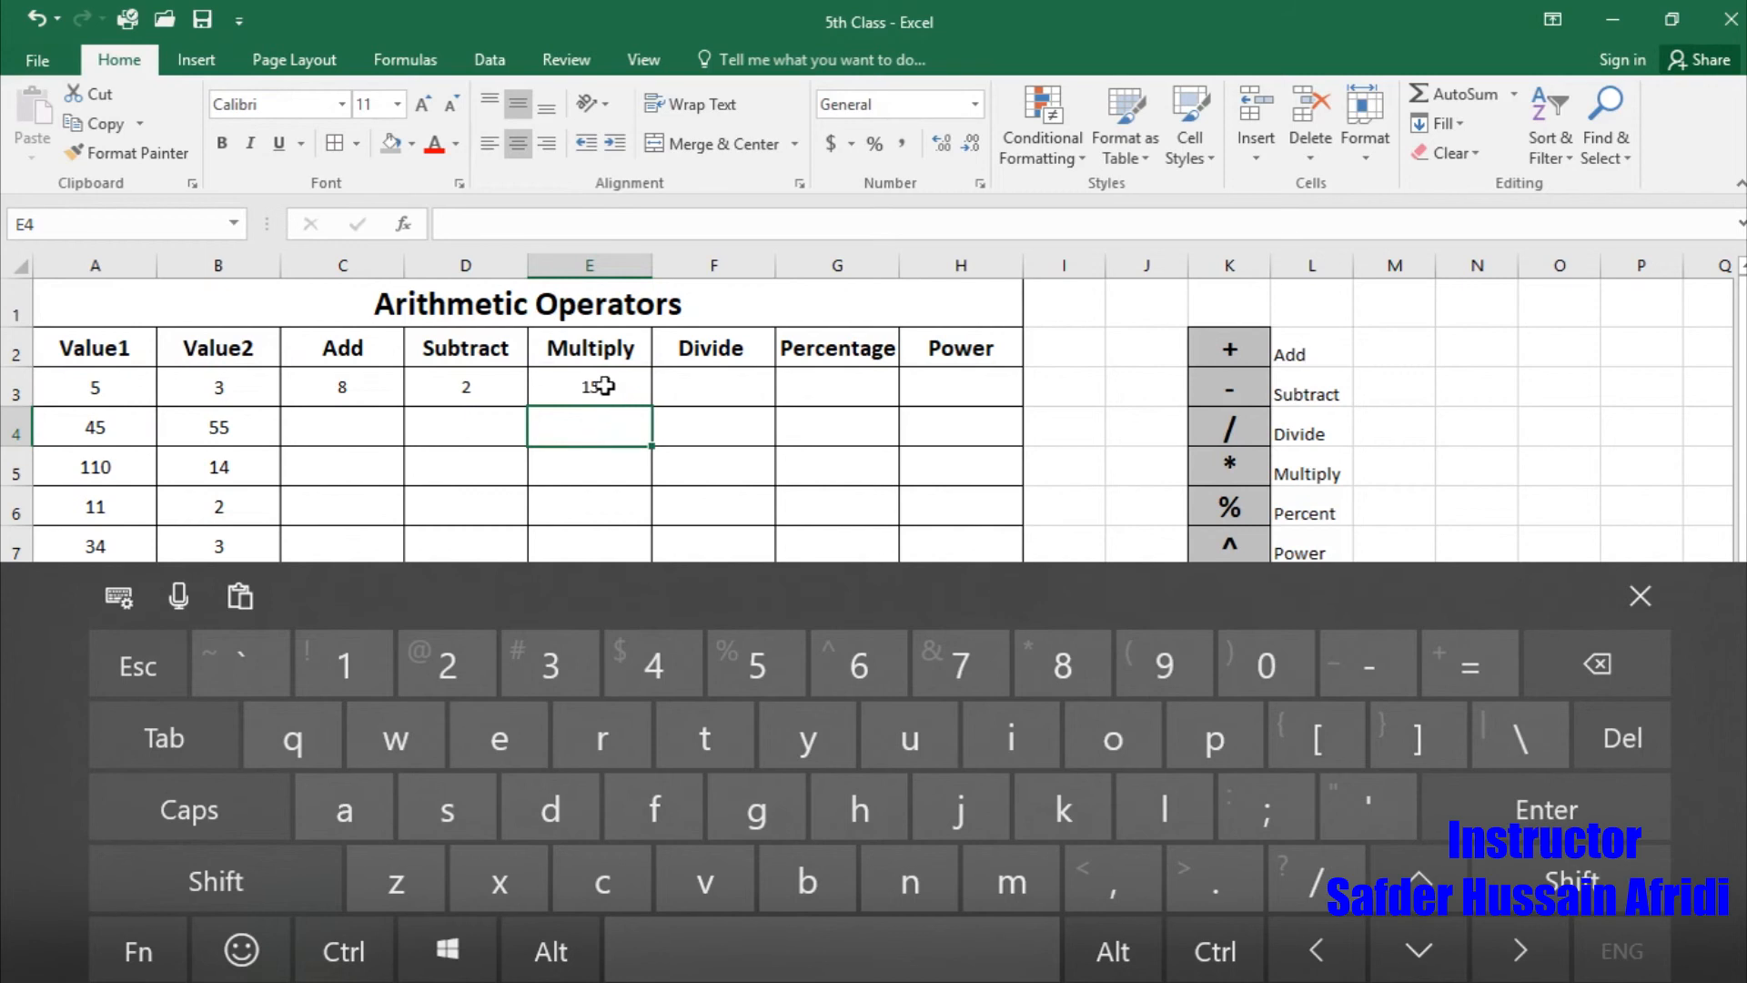
- Enter the formula =A3/B3 in cell F3 to divide the first row's first value by its second
left_click(747, 389)
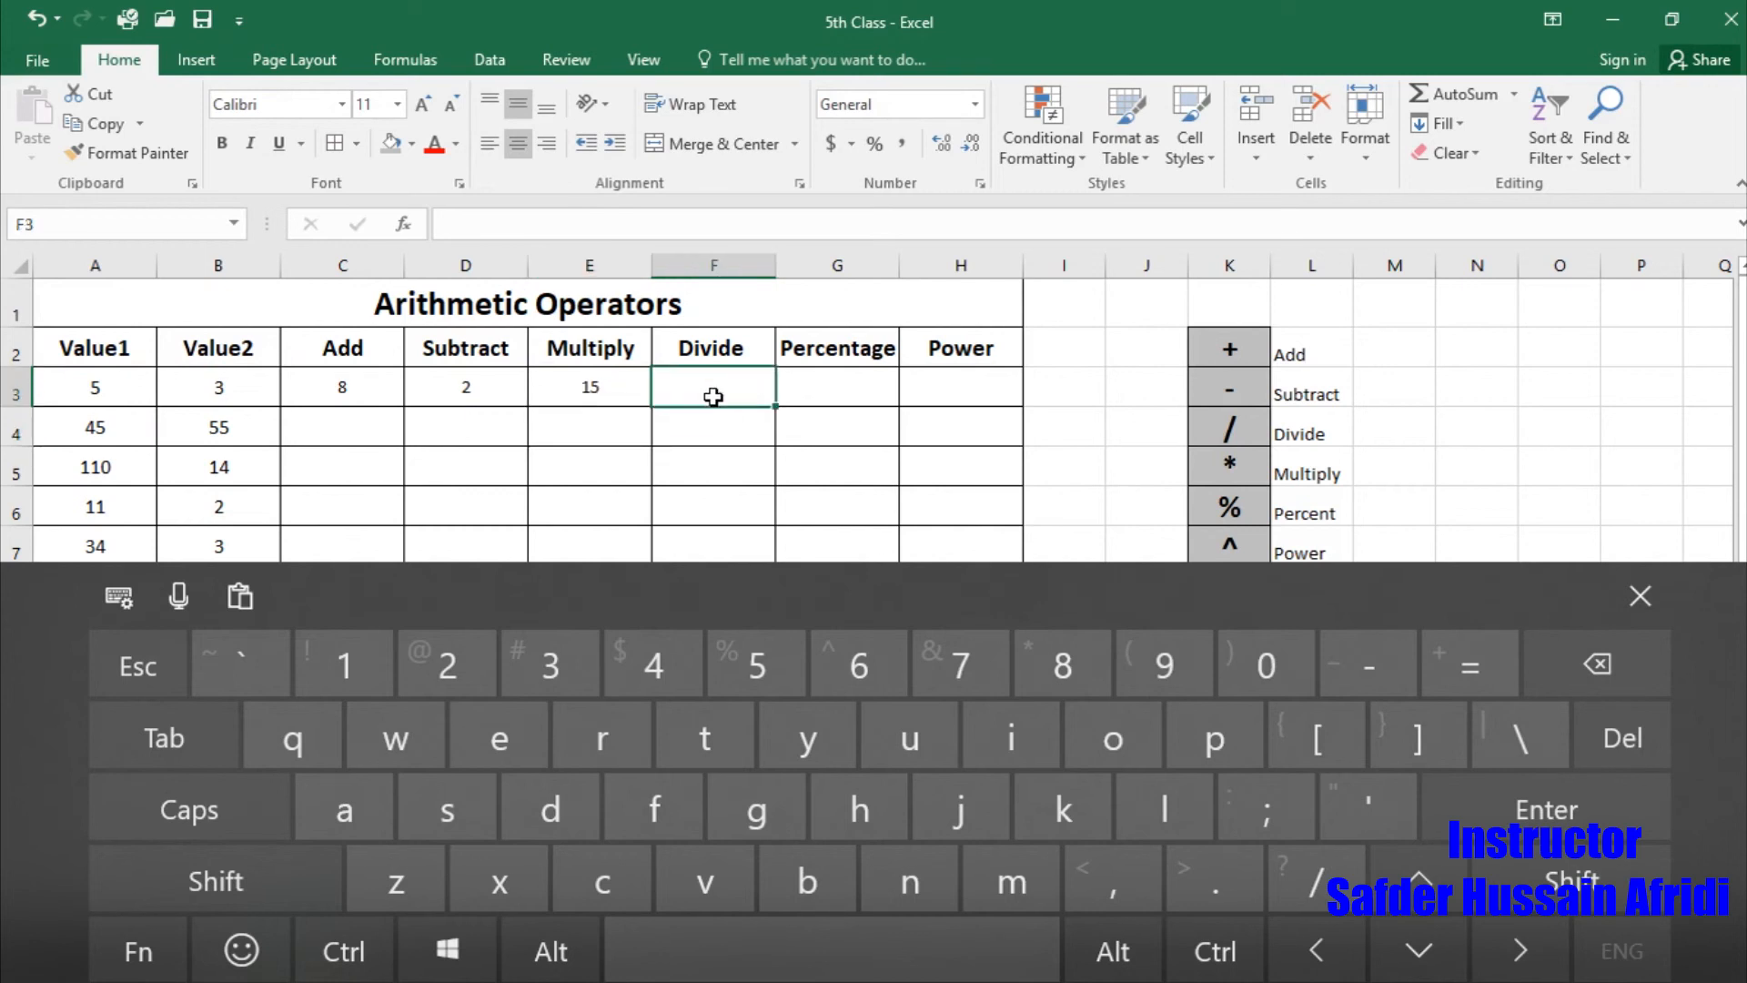
left_click(1459, 653)
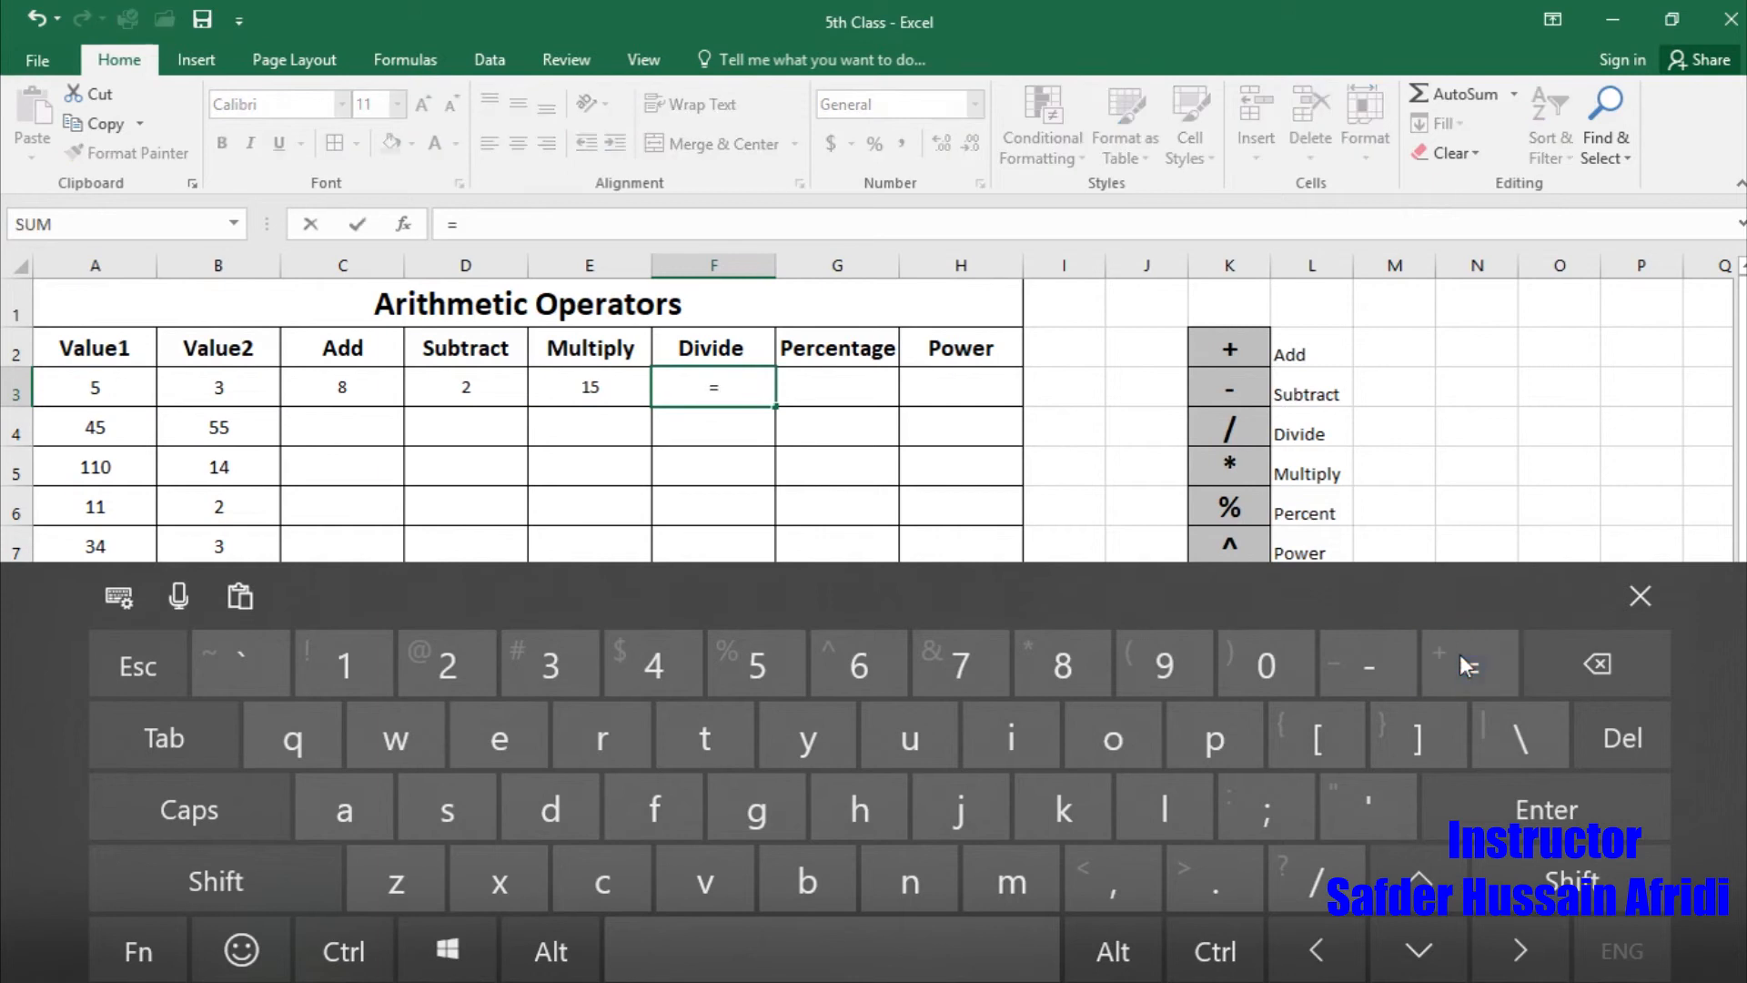
left_click(102, 389)
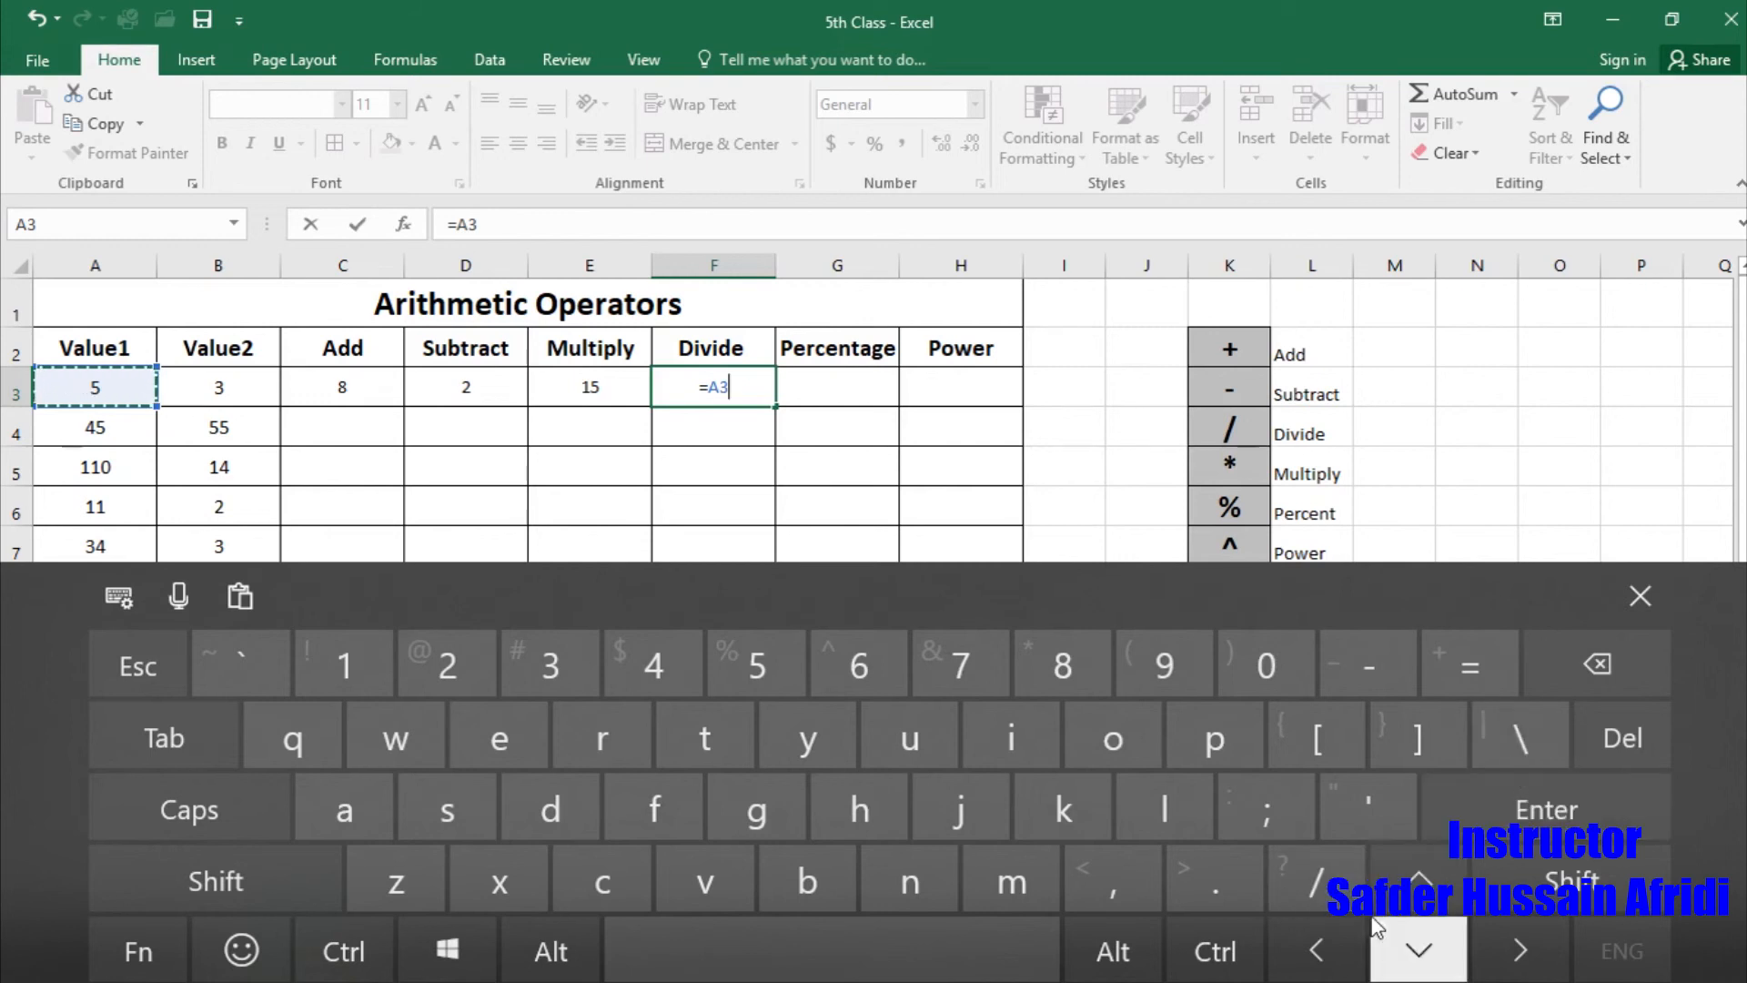
left_click(1305, 898)
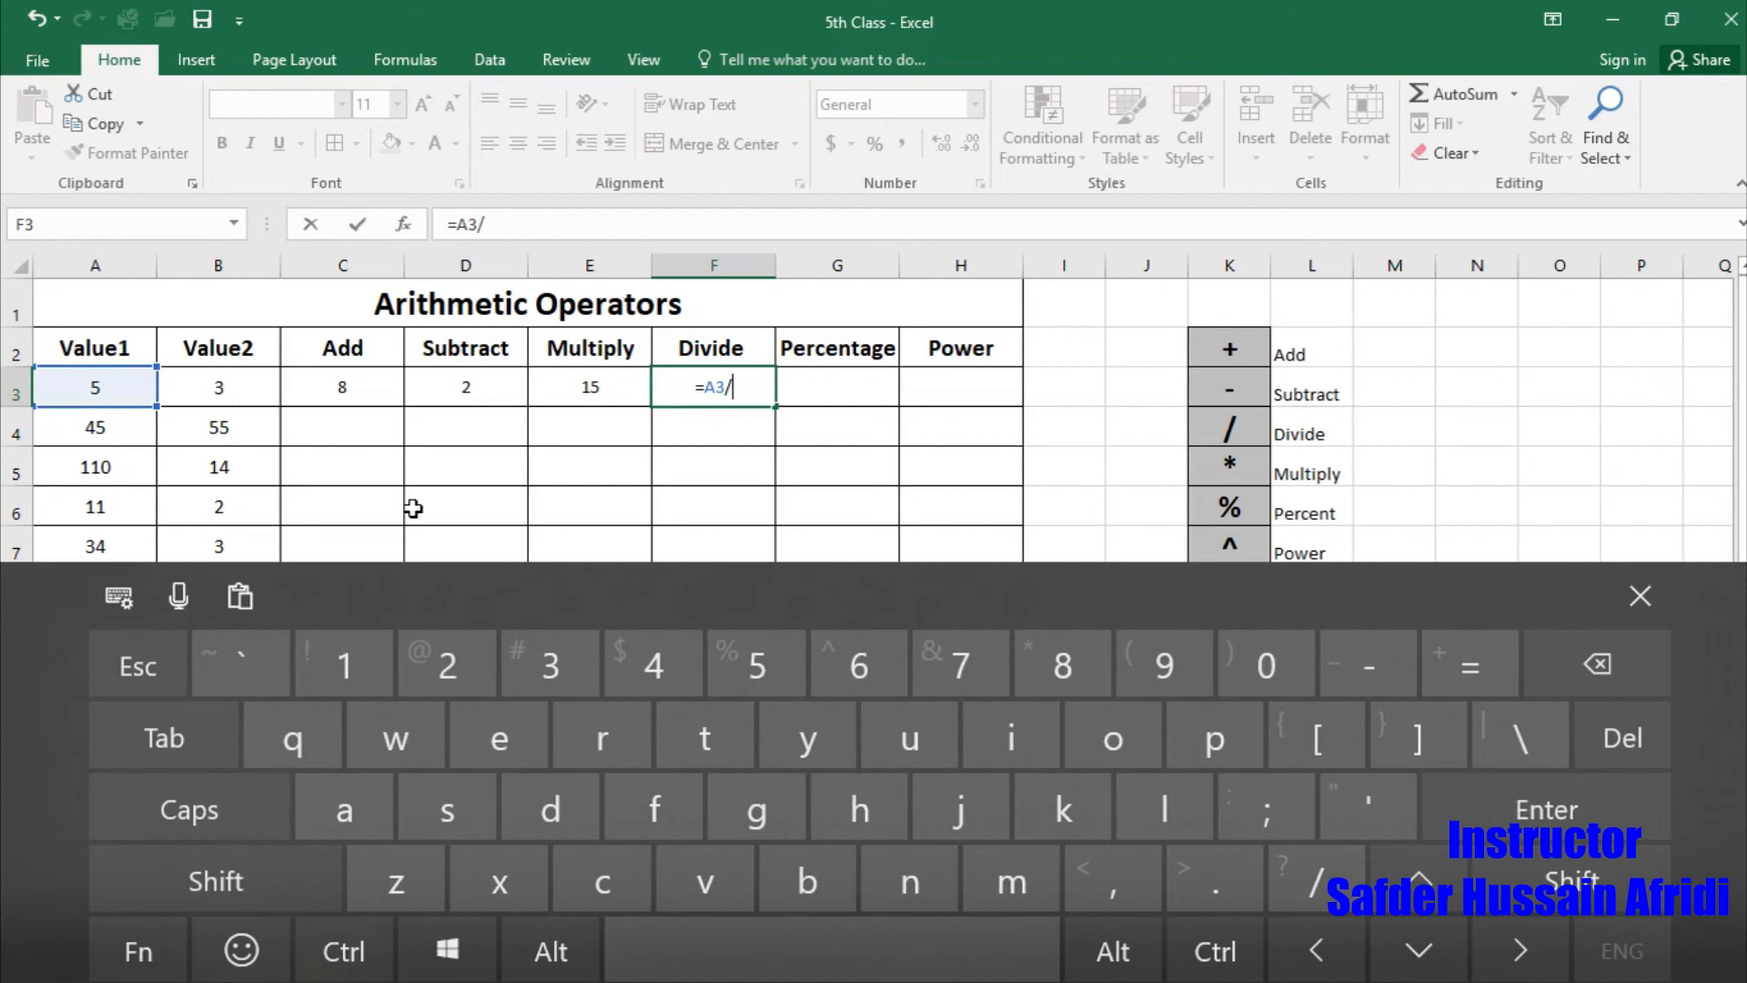
left_click(213, 394)
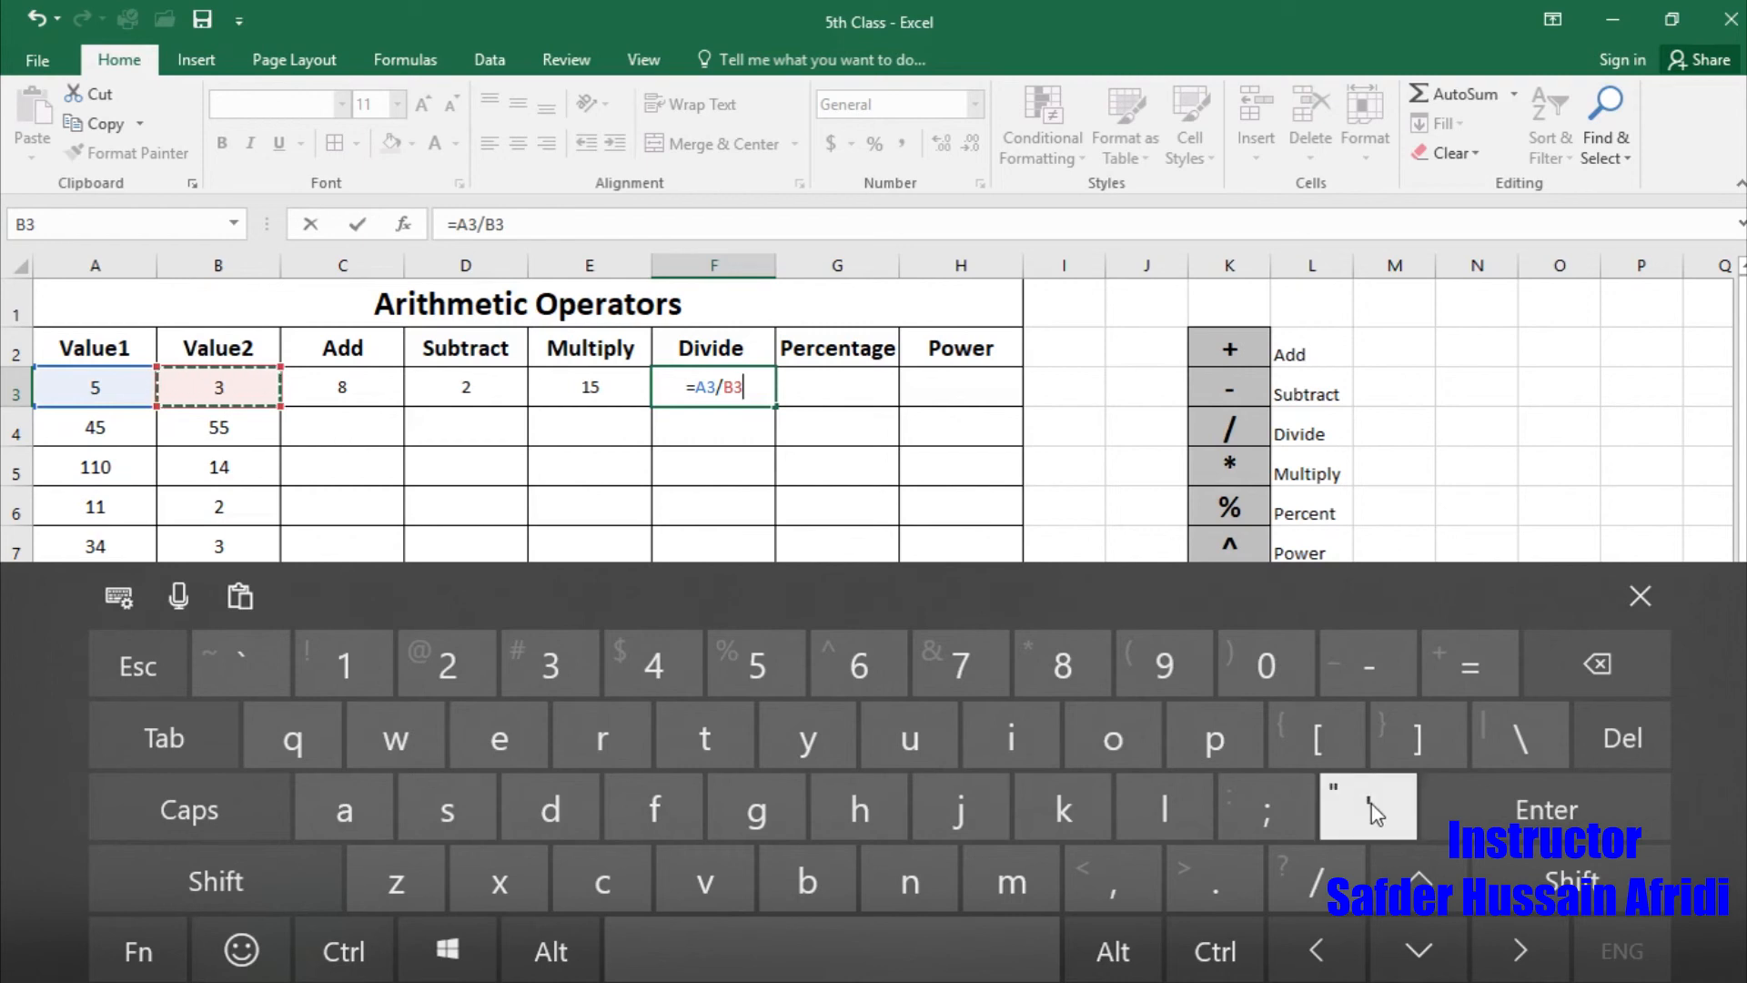
left_click(1529, 817)
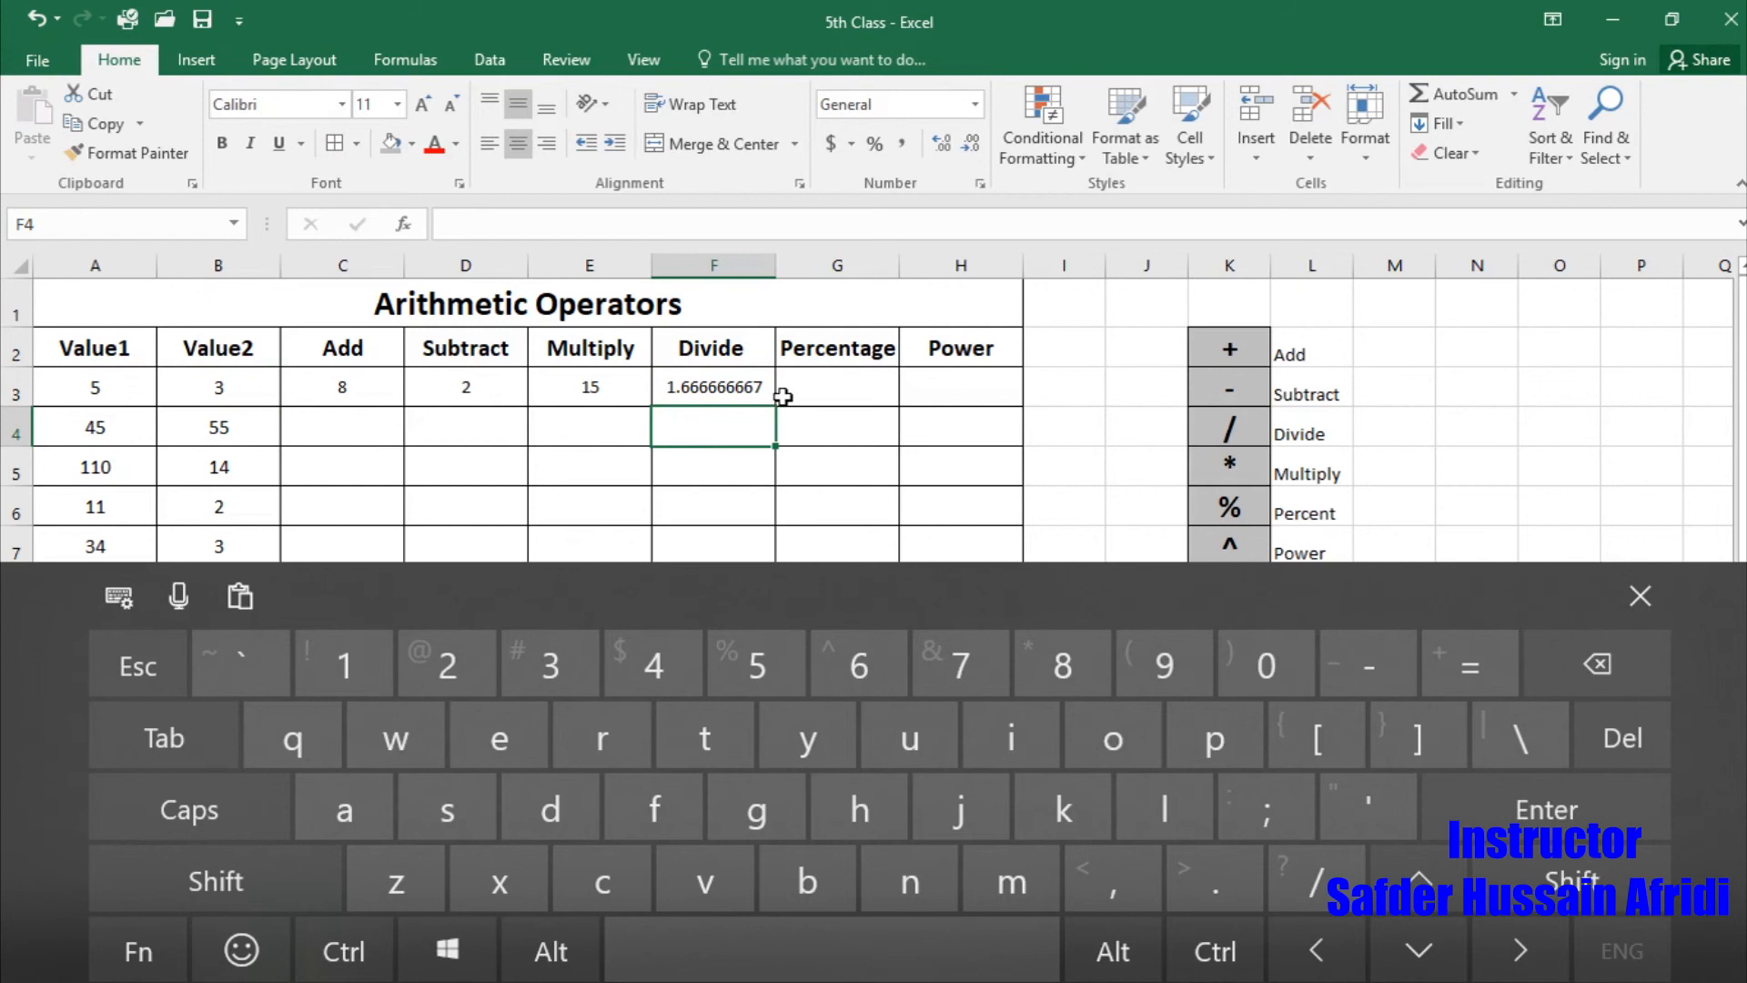
- Enter the formula =A3% in cell G3, reopening the touch keyboard, to express the first row's Value1 as a percentage
left_click(825, 391)
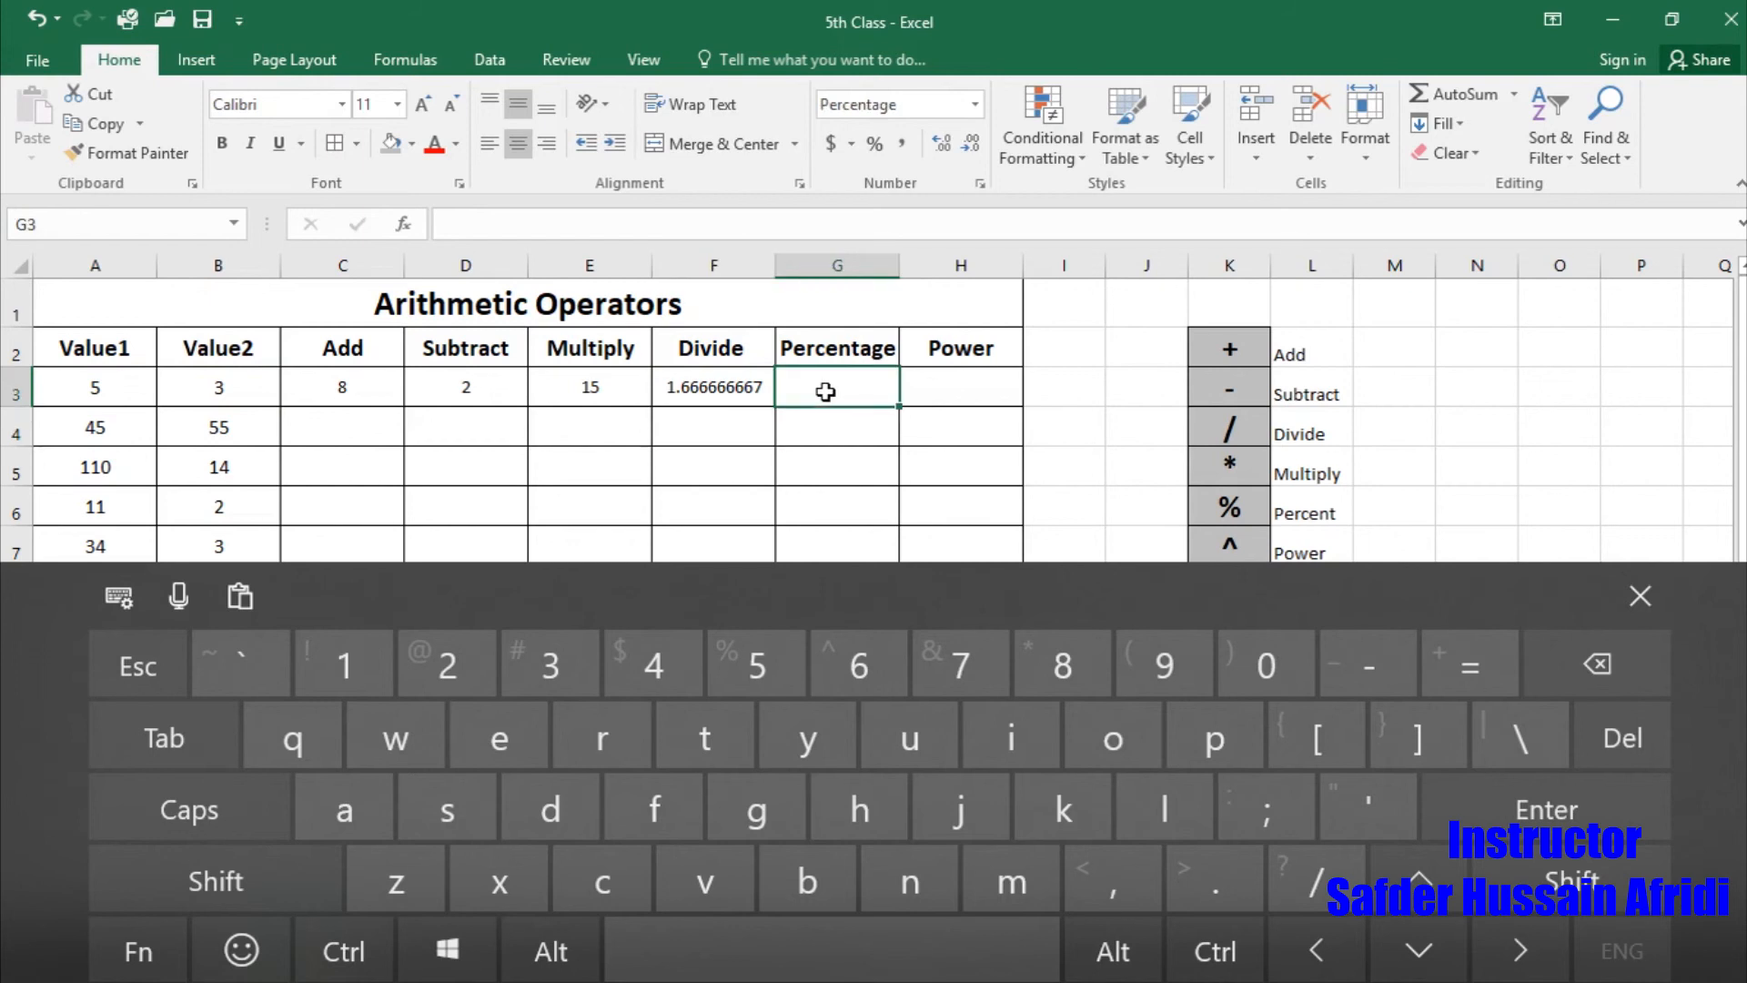
type("=")
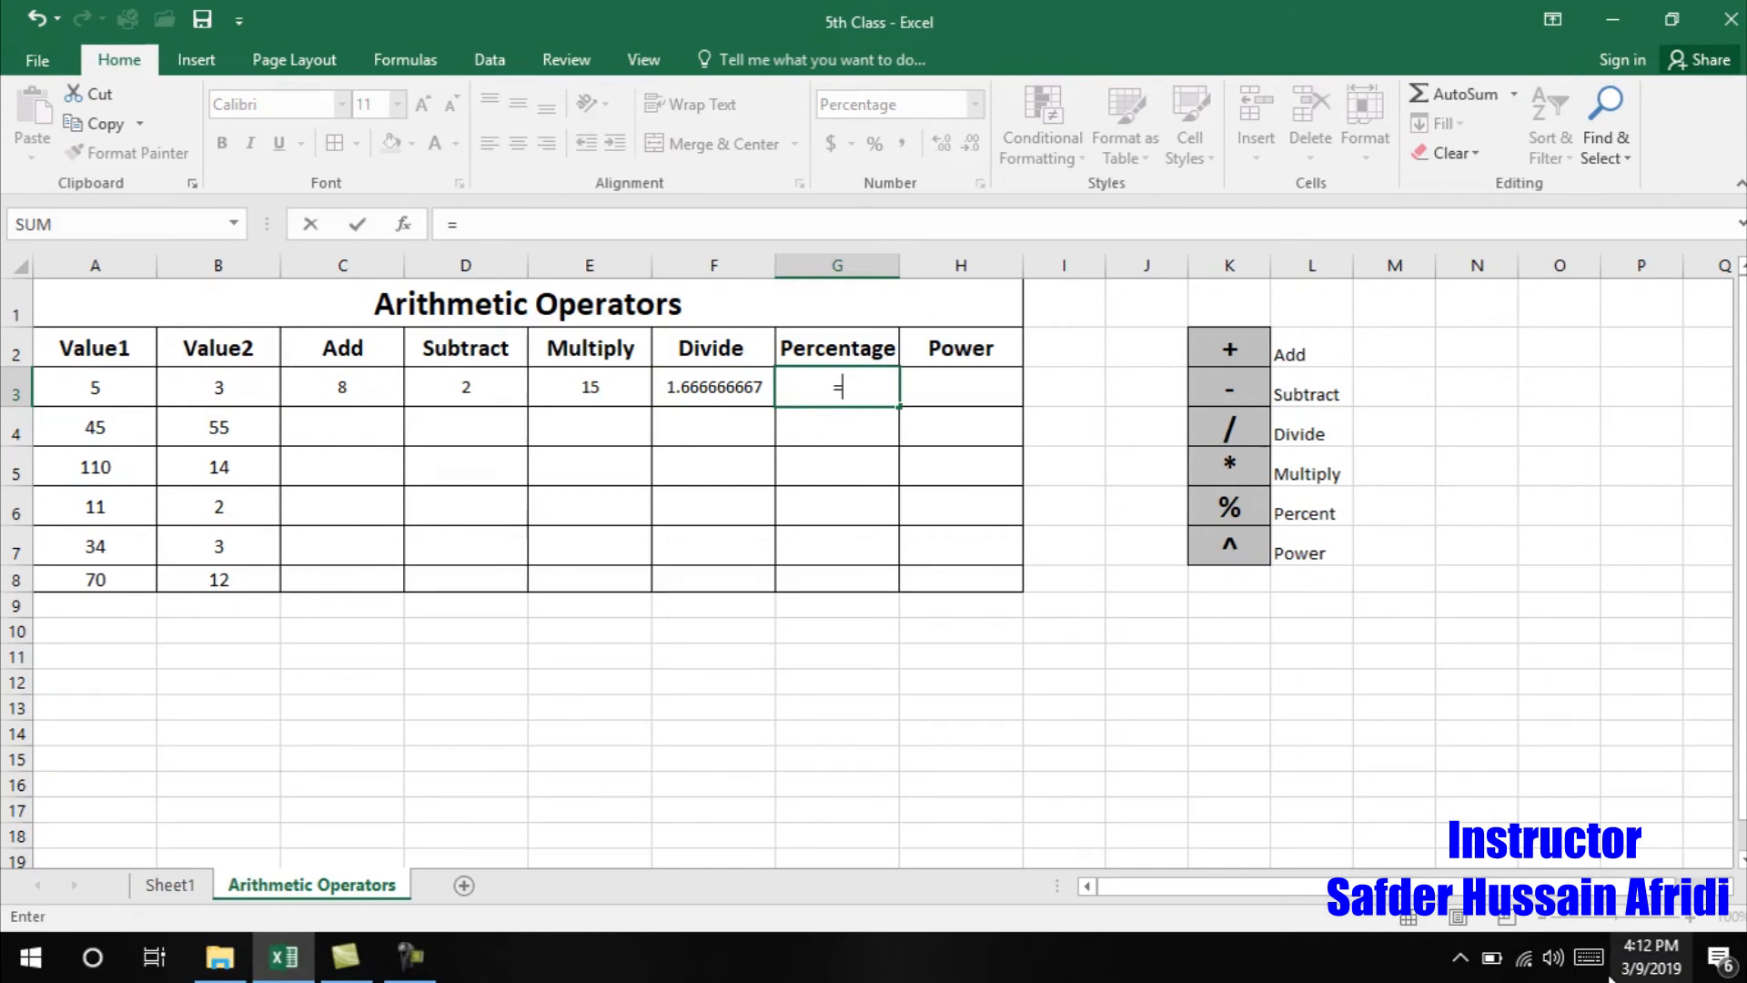
left_click(1588, 956)
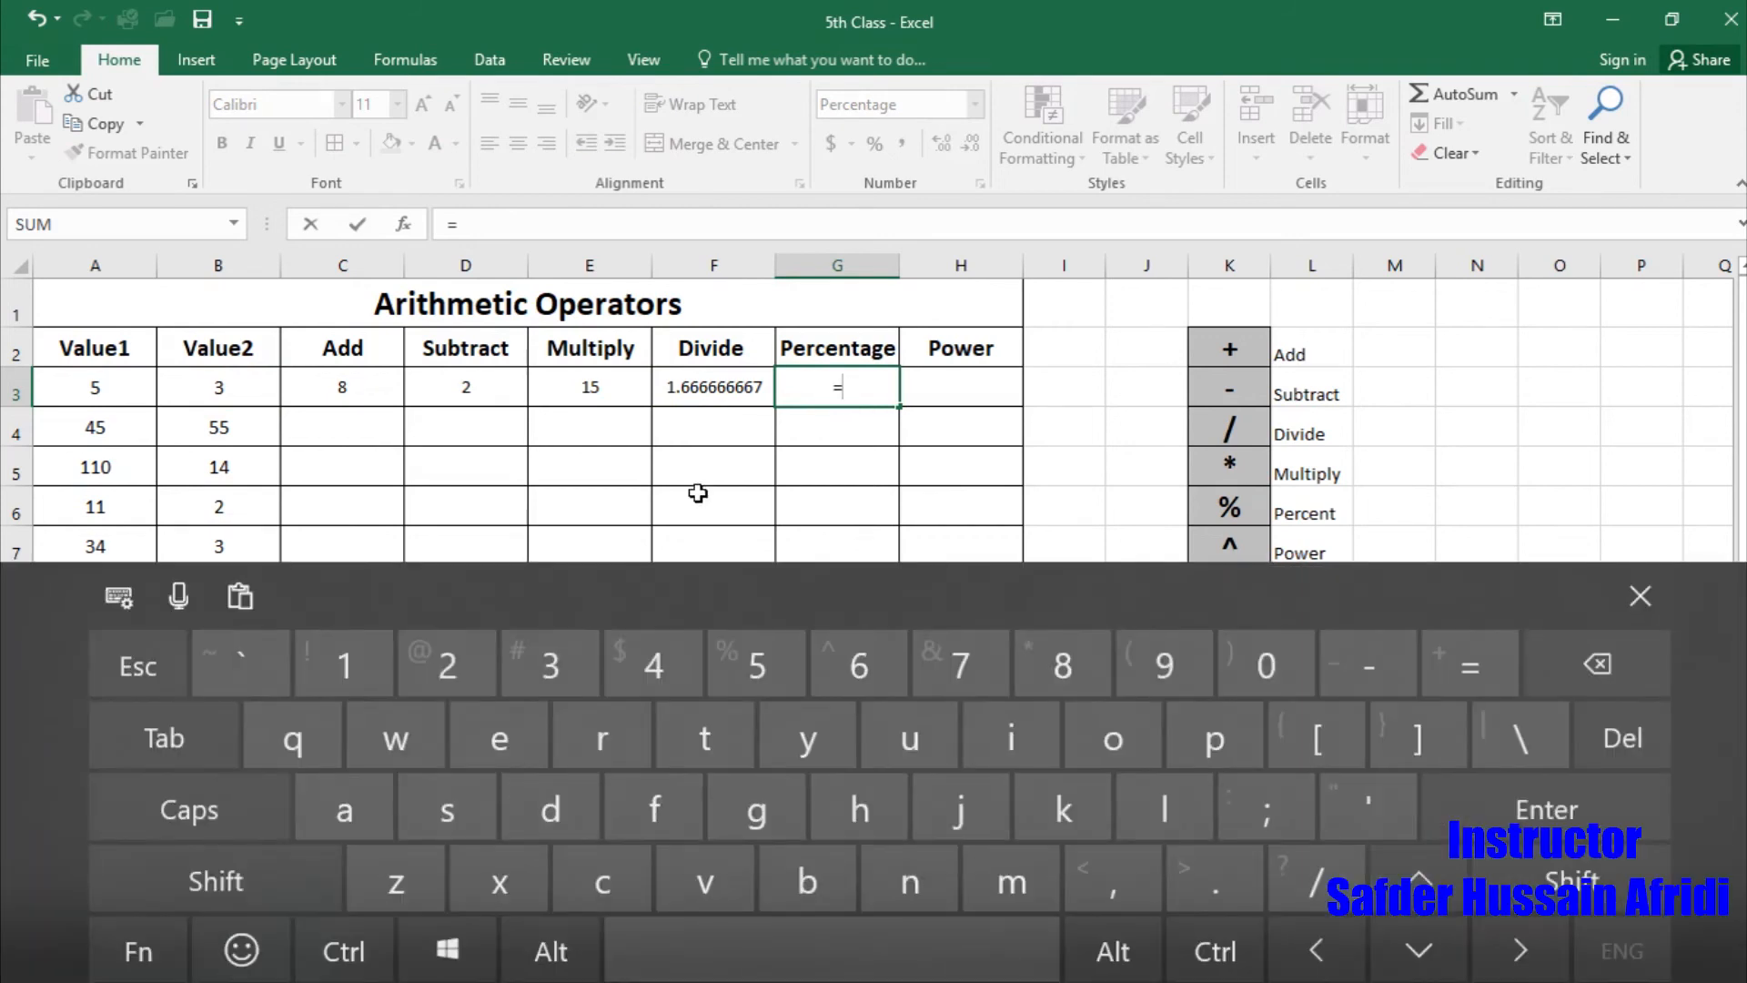
left_click(107, 390)
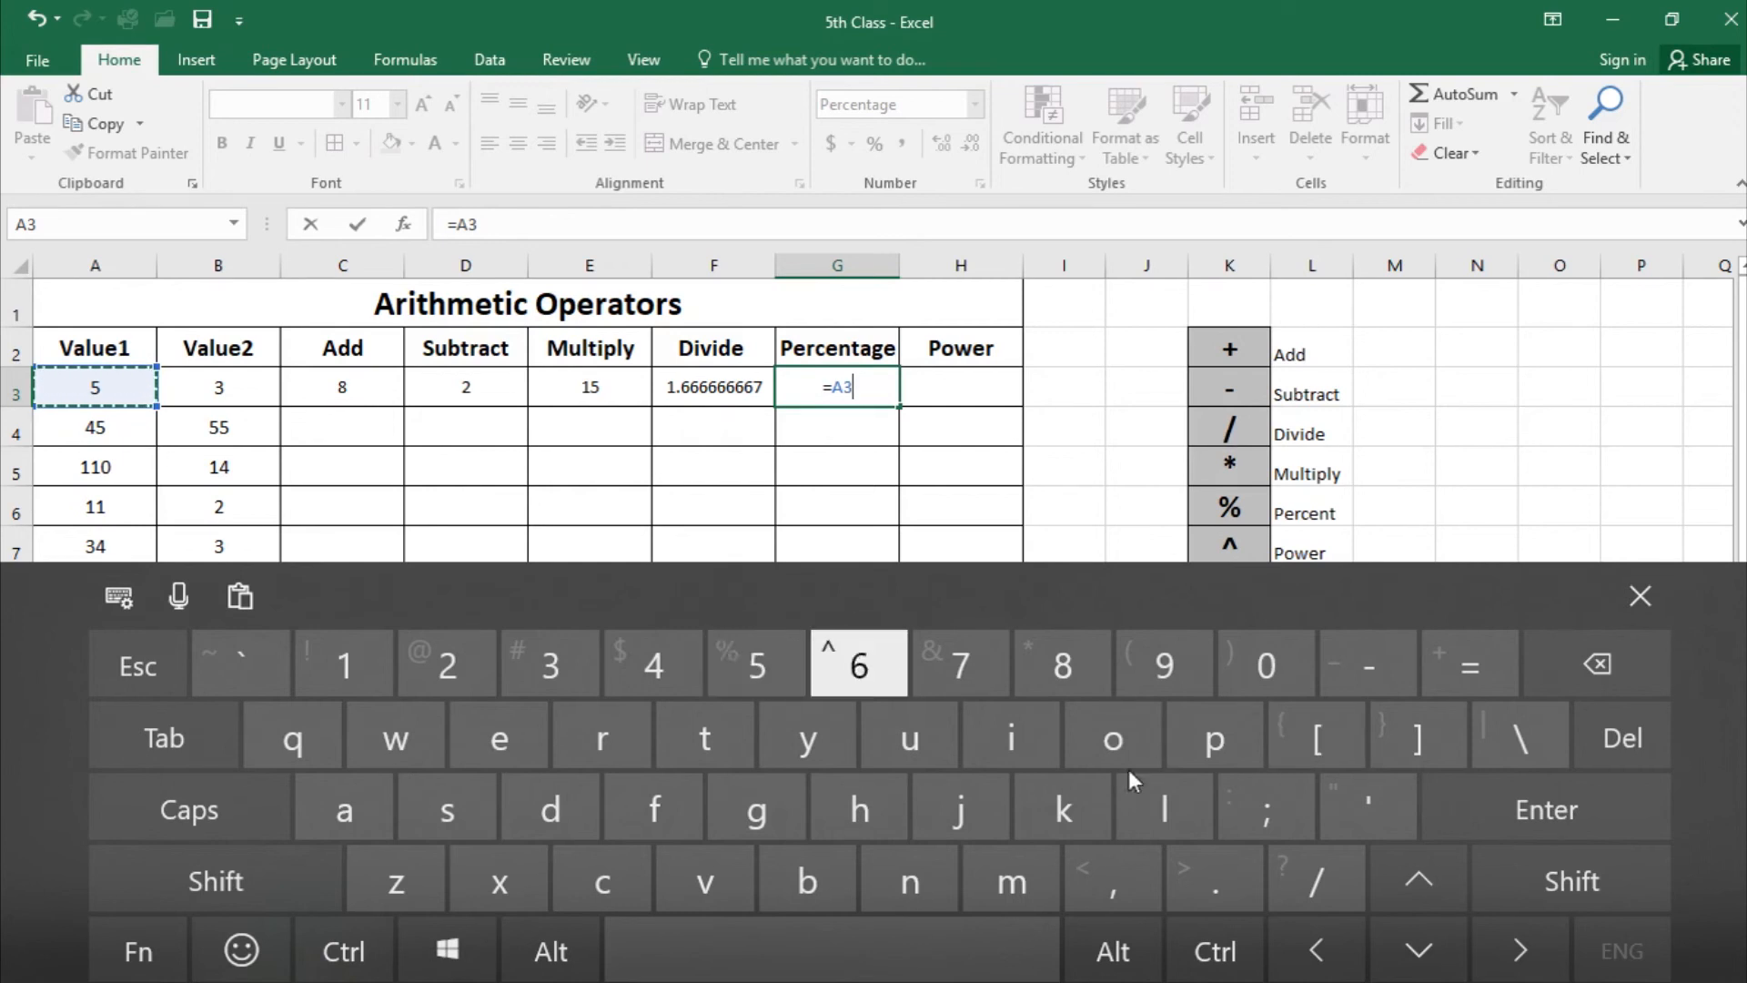
left_click(1574, 896)
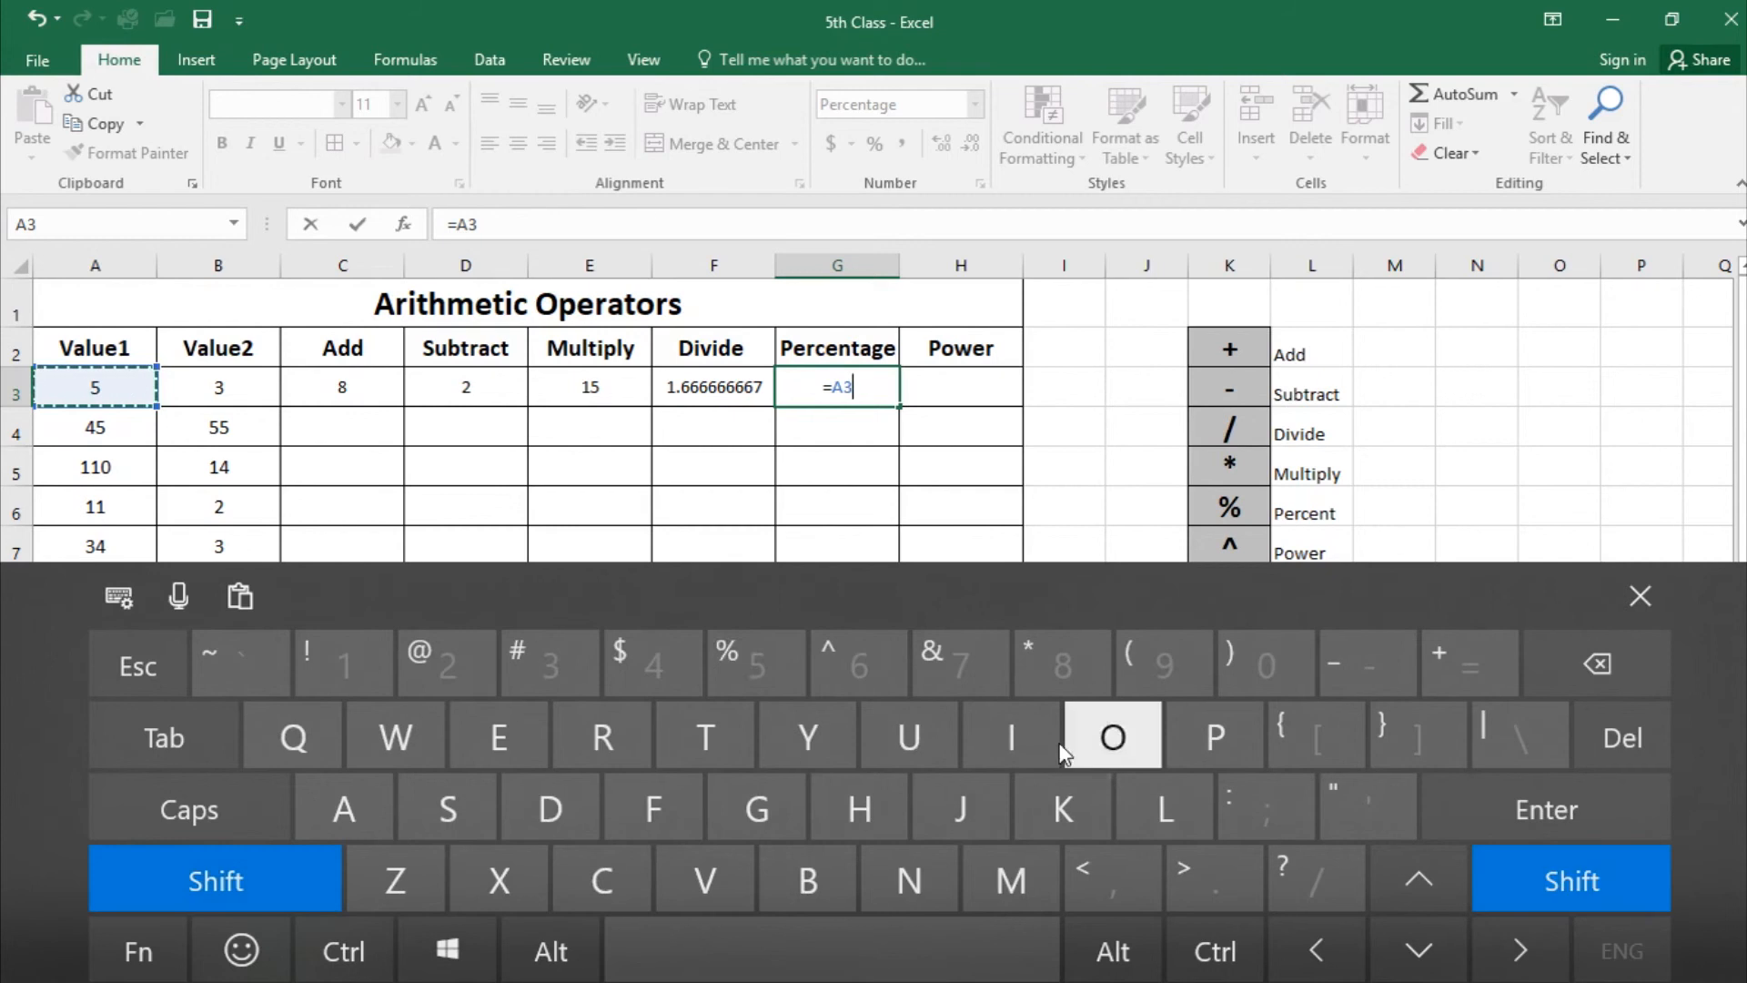
left_click(756, 666)
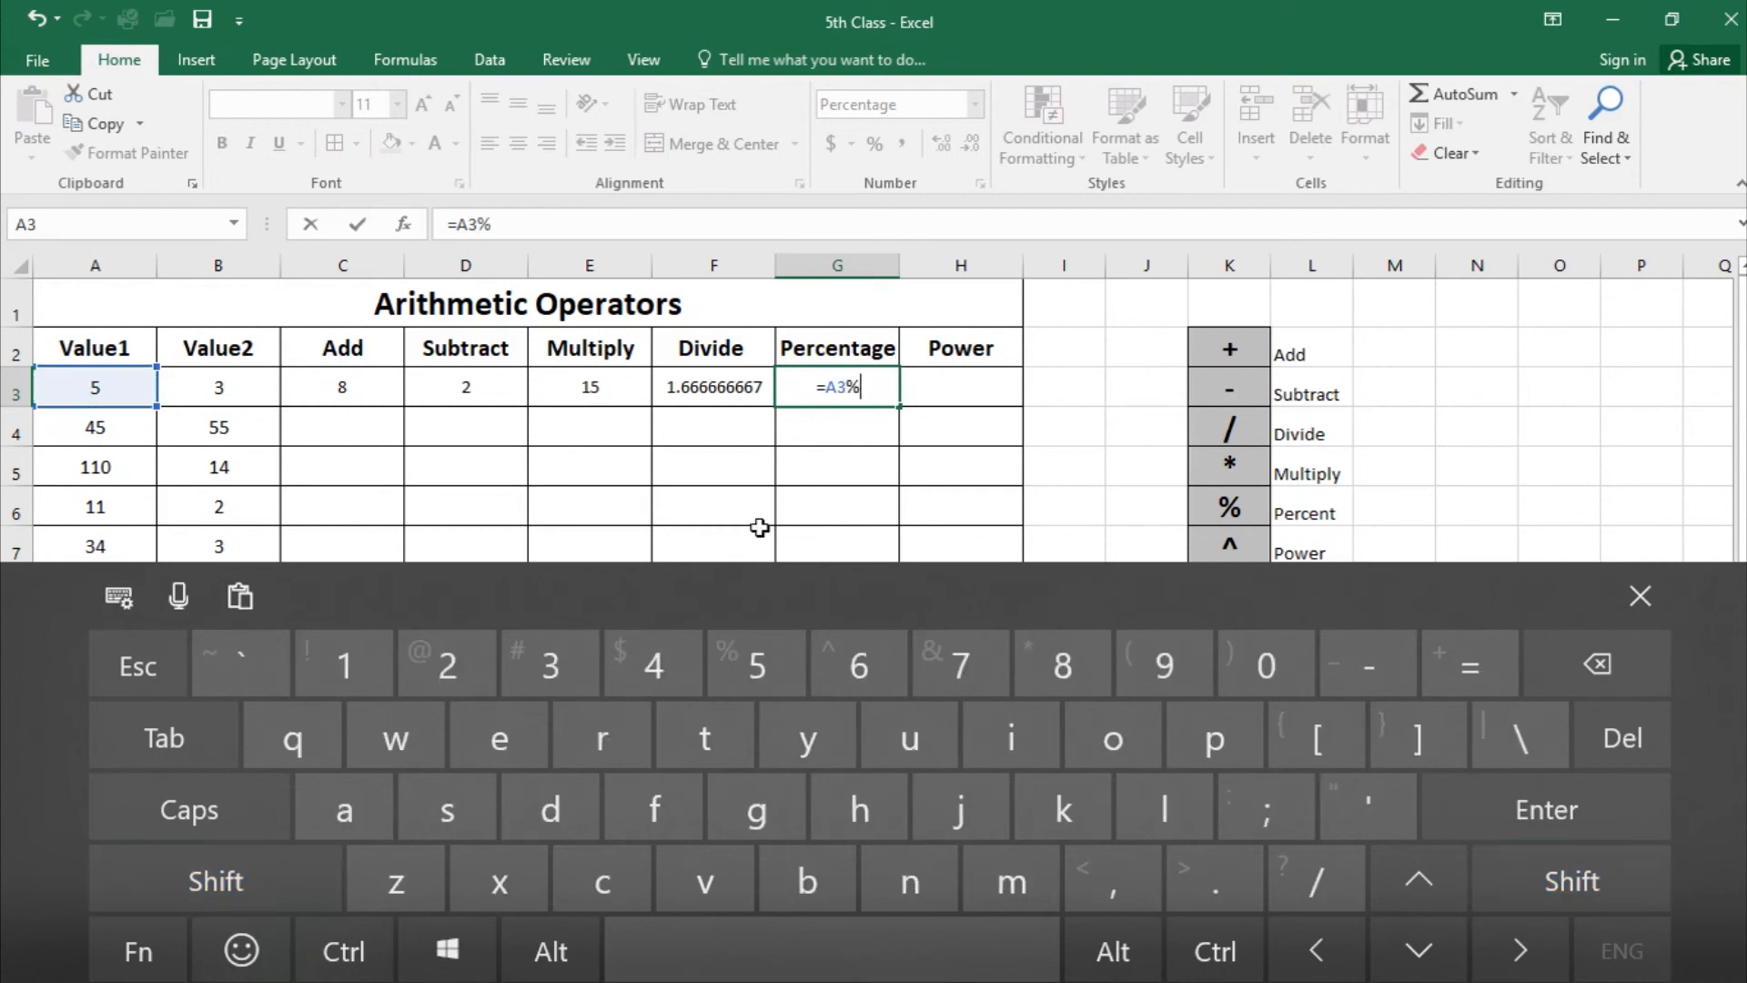
left_click(1559, 810)
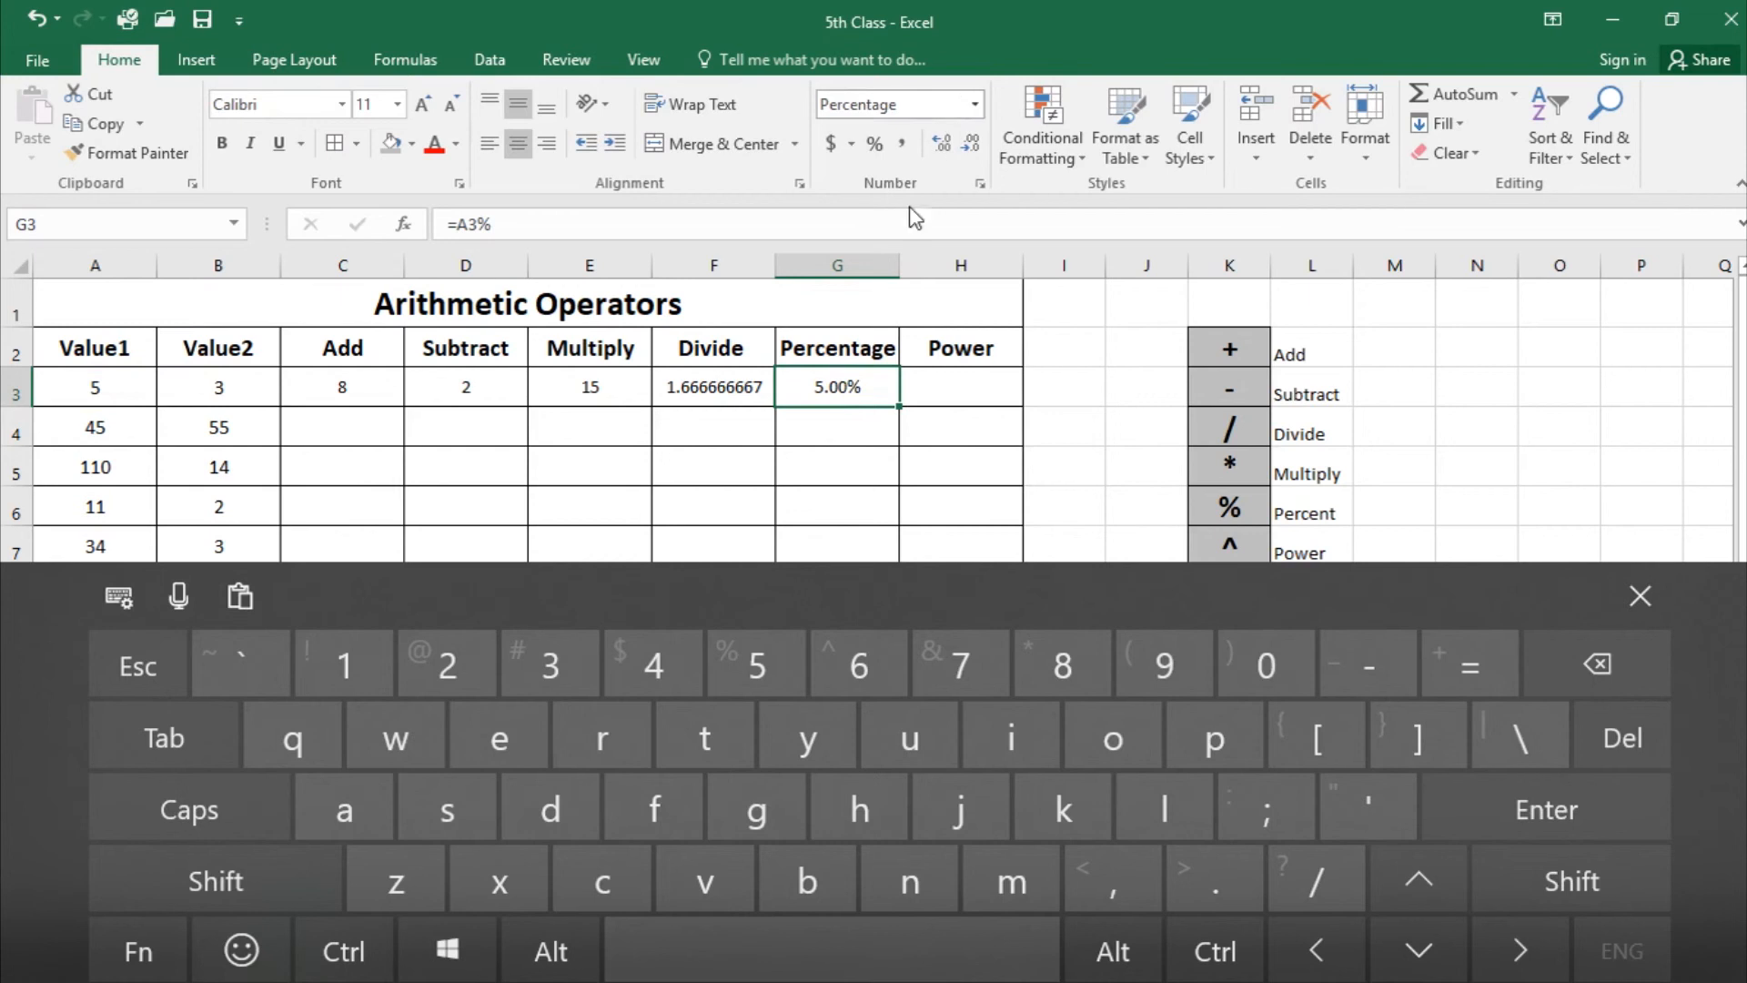
- Switch cell G3's number format to General, then try Percent Style on it and undo that change
left_click(974, 104)
left_click(921, 146)
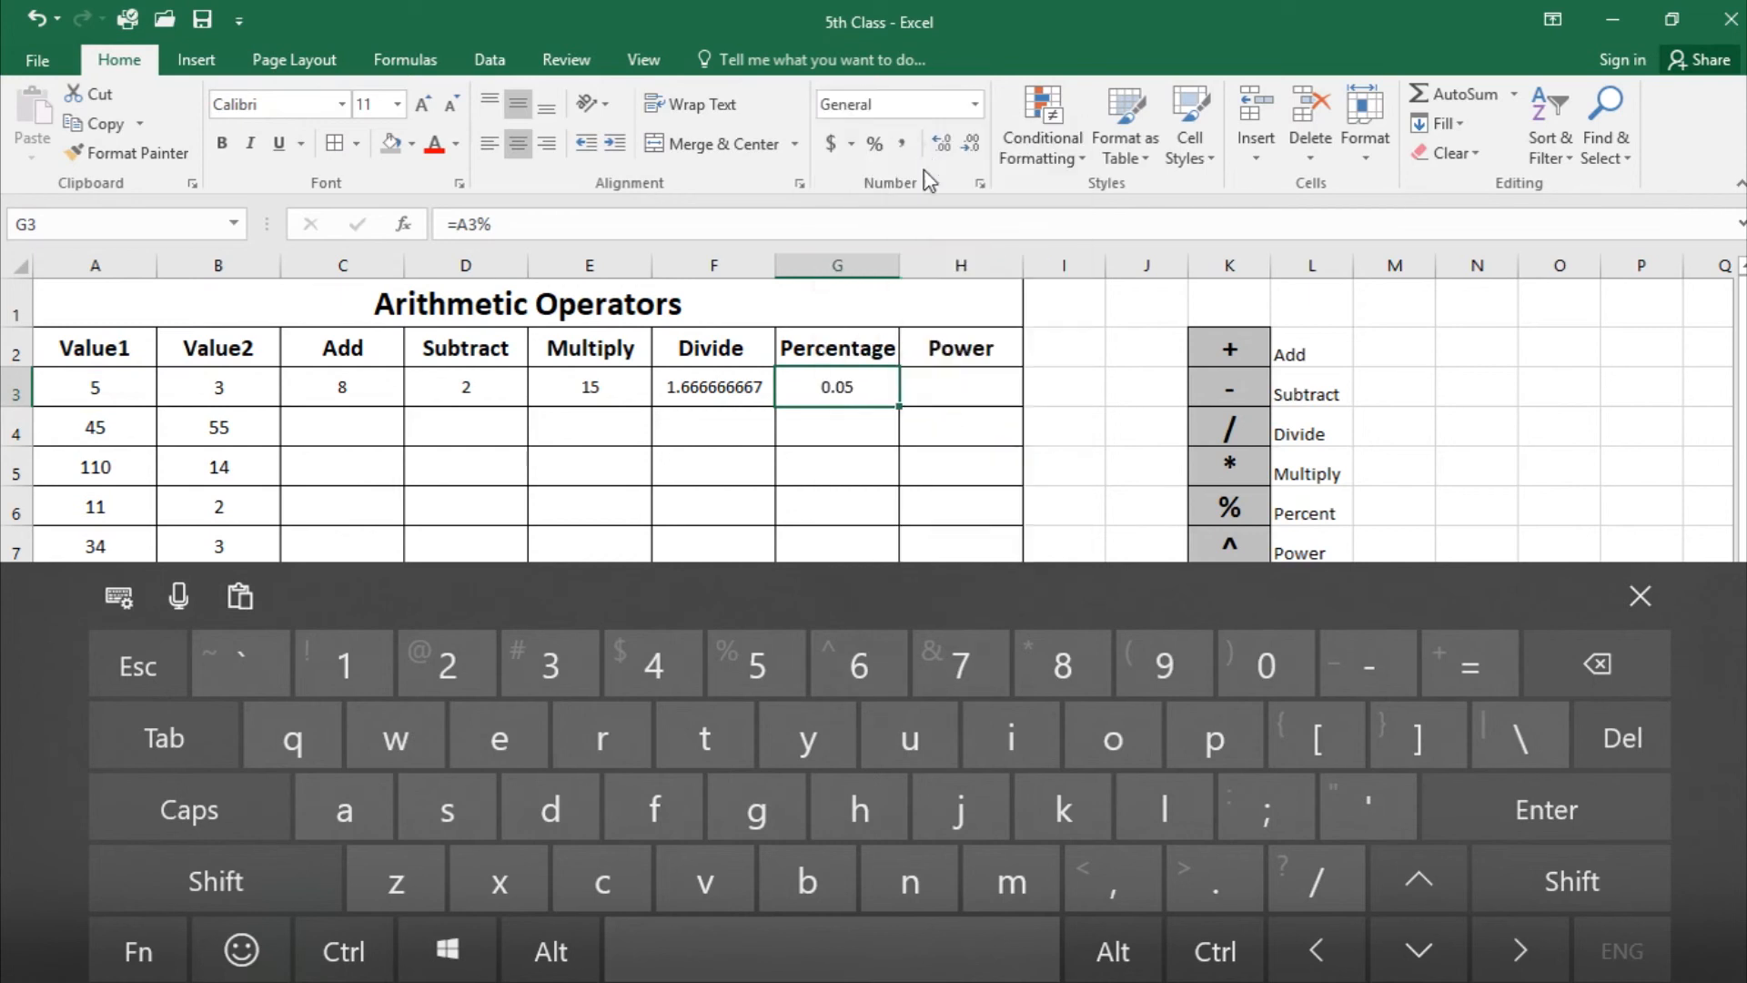
left_click(826, 431)
left_click(837, 391)
left_click(879, 146)
key("ctrl+z")
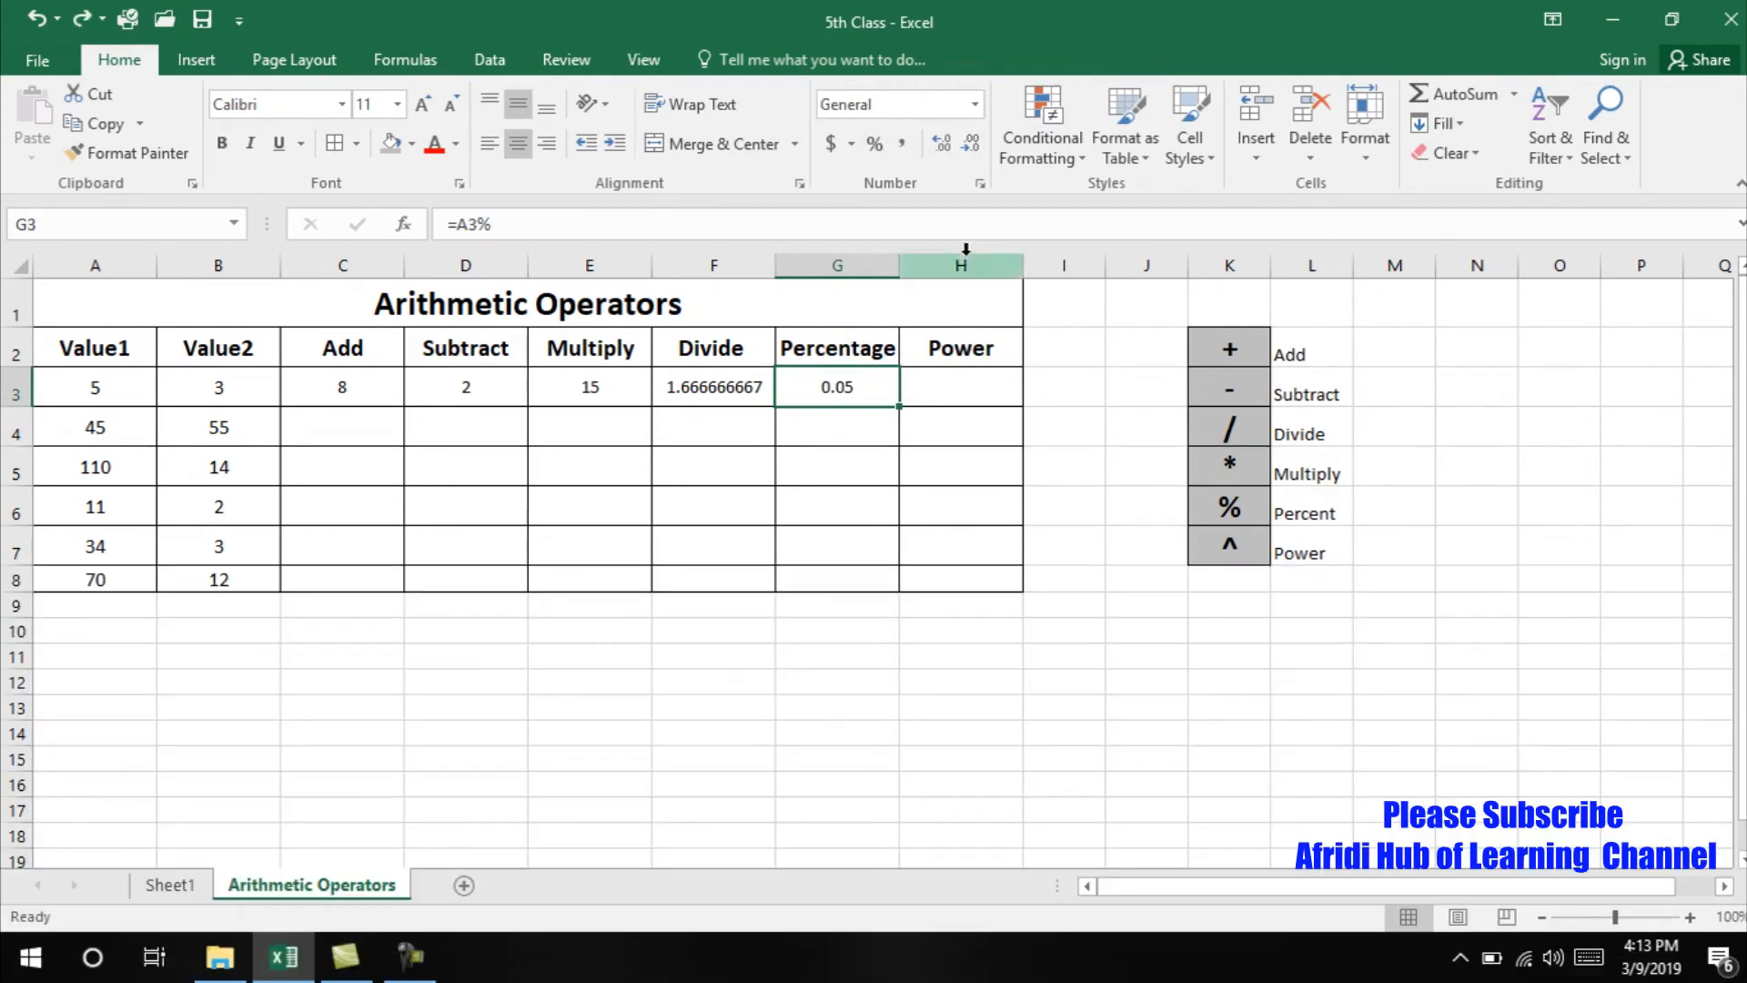
- Set the number format of the result in cell G3 to Percentage
left_click(975, 105)
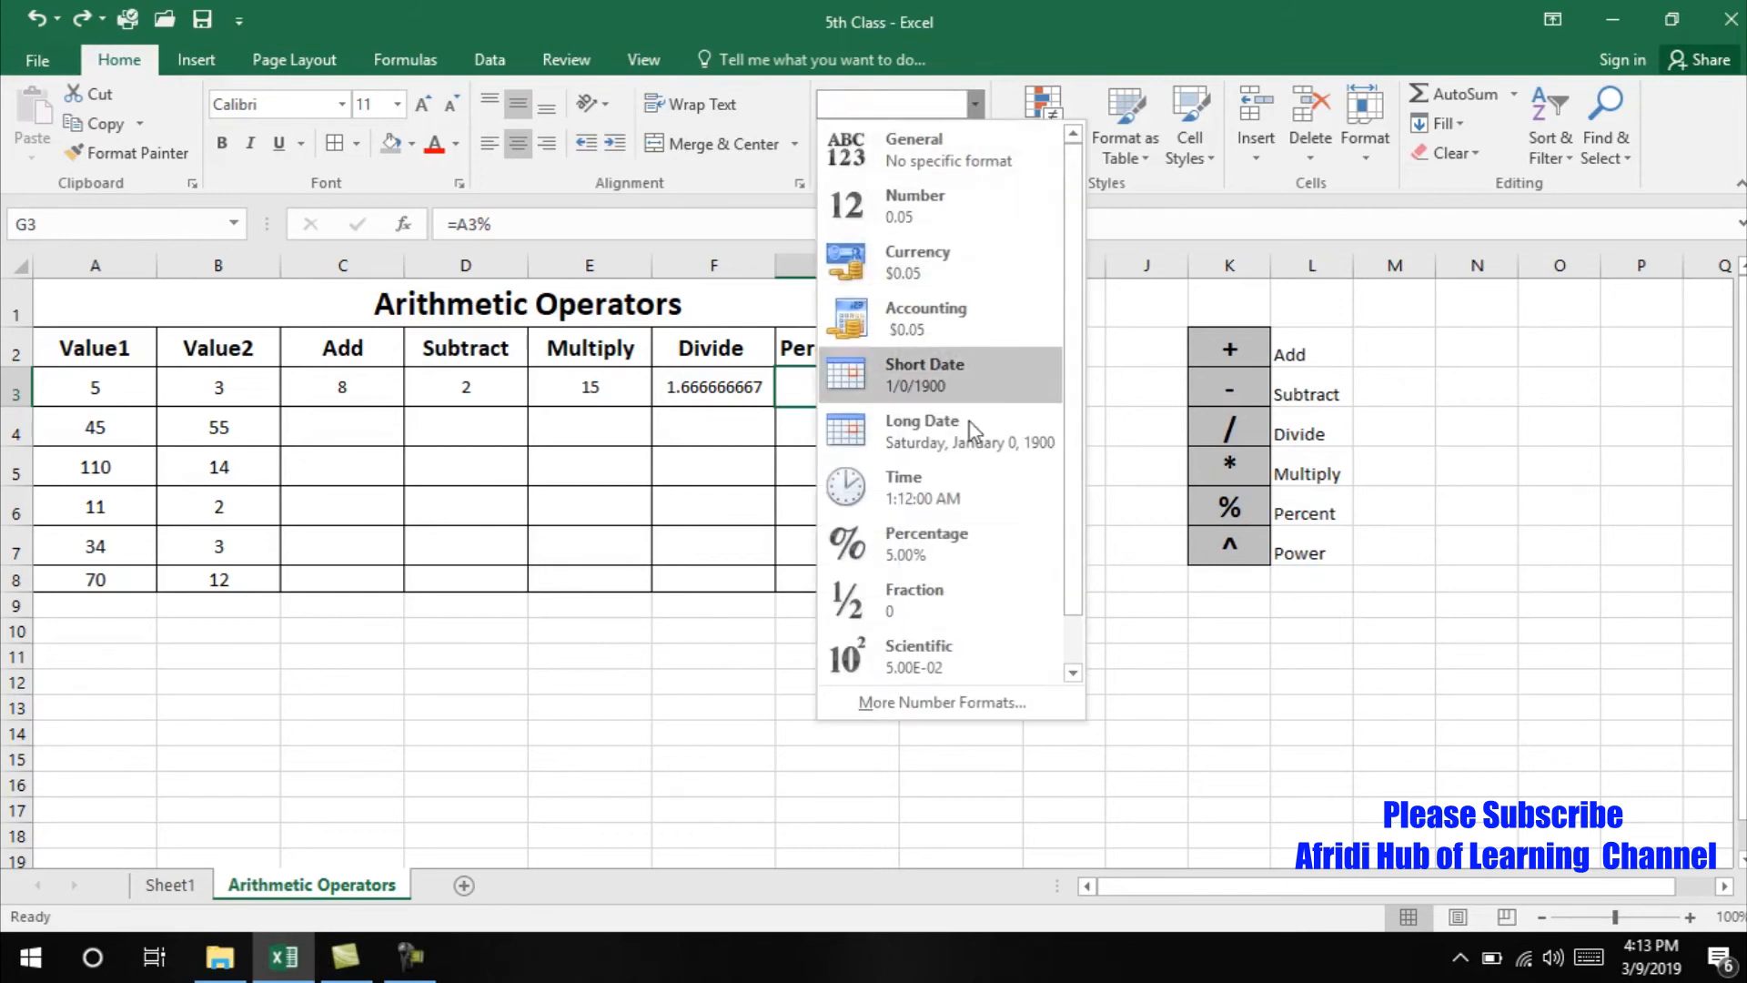
left_click(964, 539)
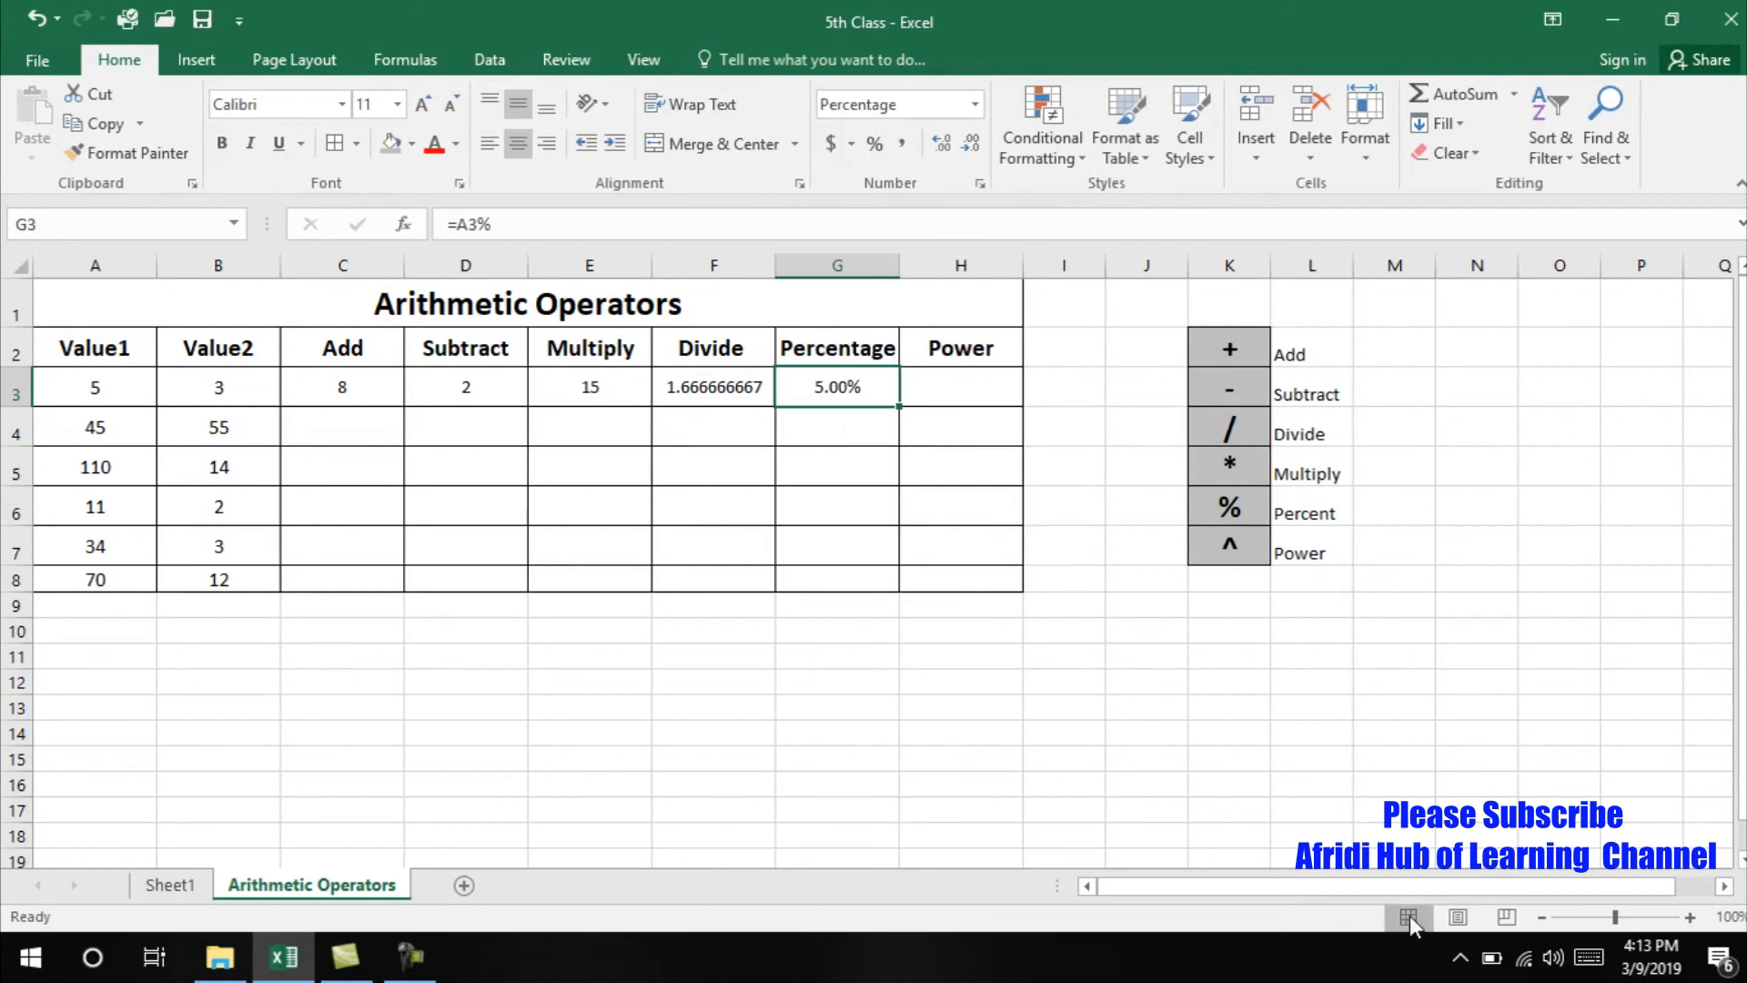
- Enter the formula =A3^B3 in cell H3 with the touch keyboard to raise the first row's Value1 to the power of Value2
left_click(1588, 964)
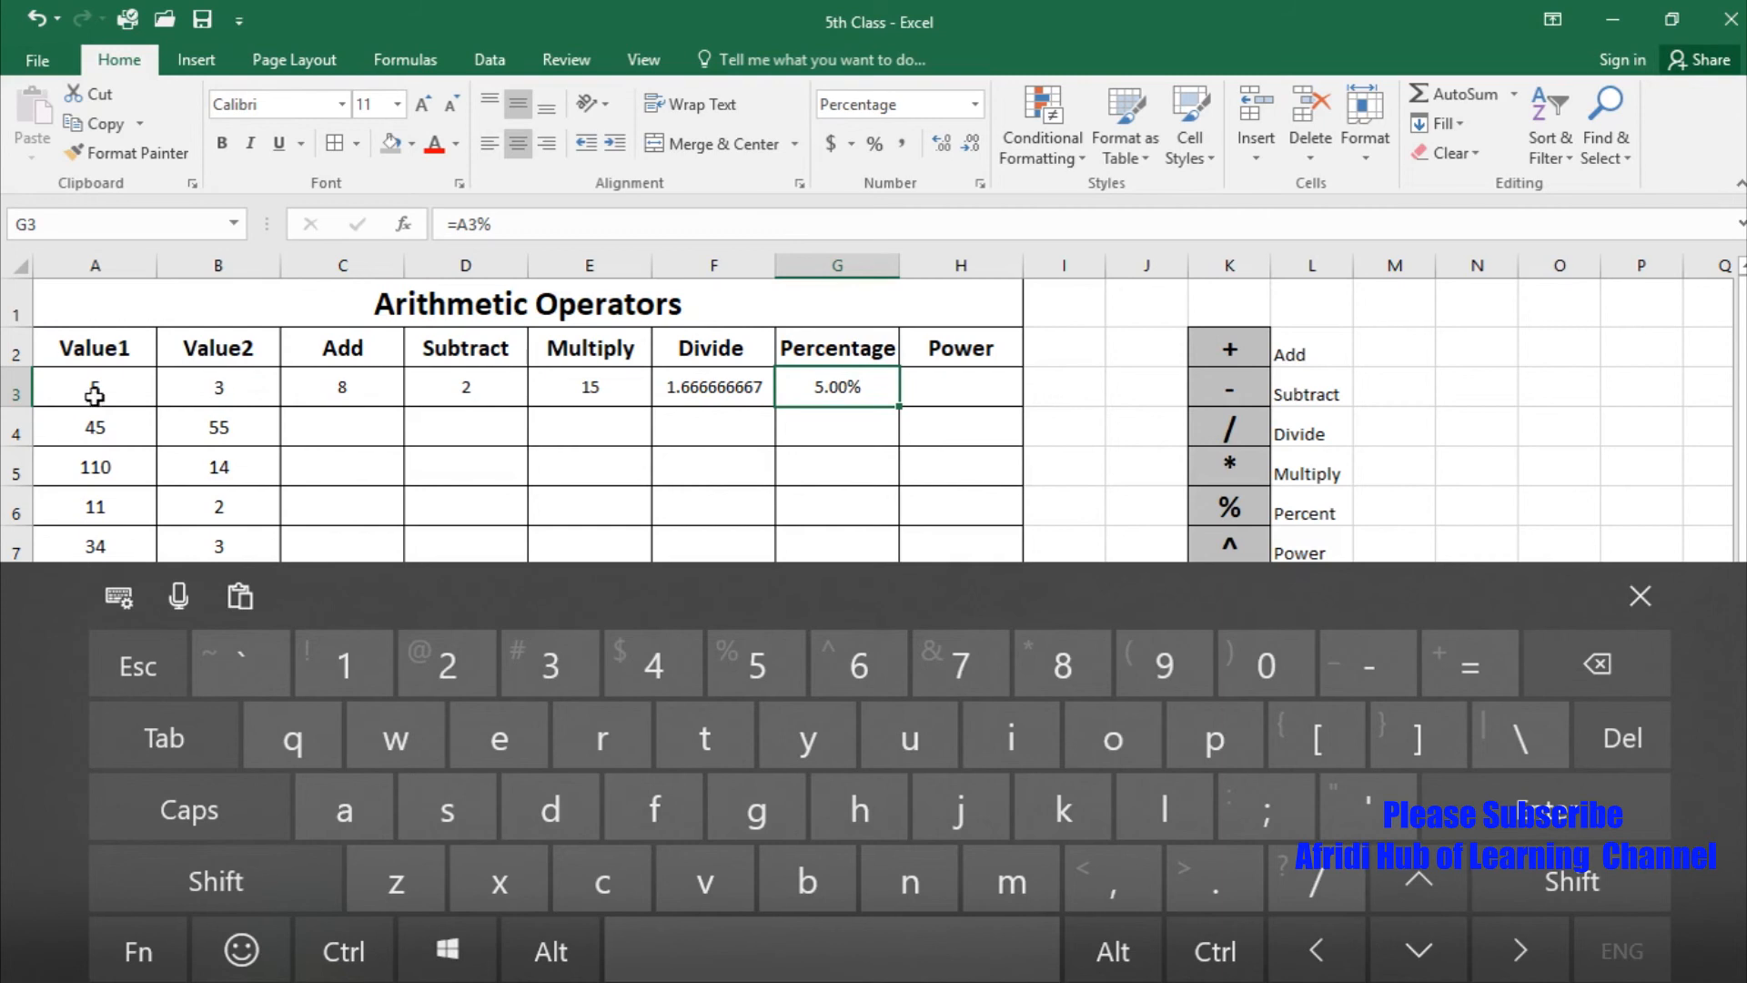
left_click(947, 389)
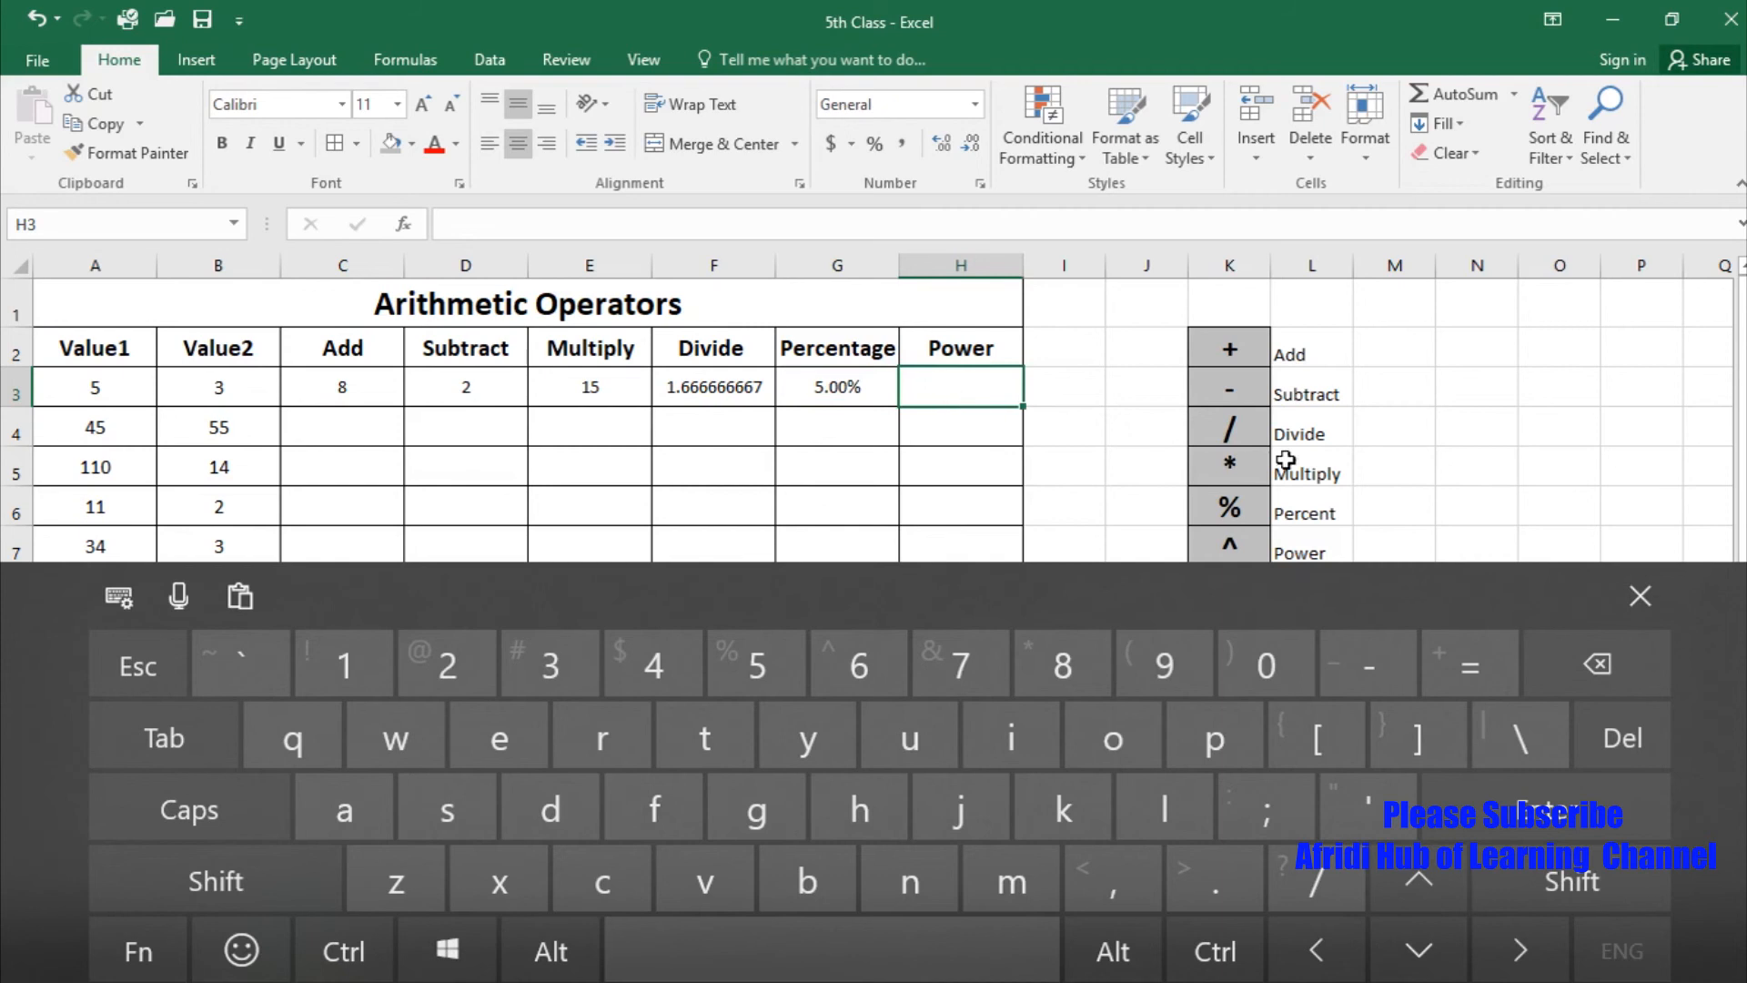
left_click(1471, 667)
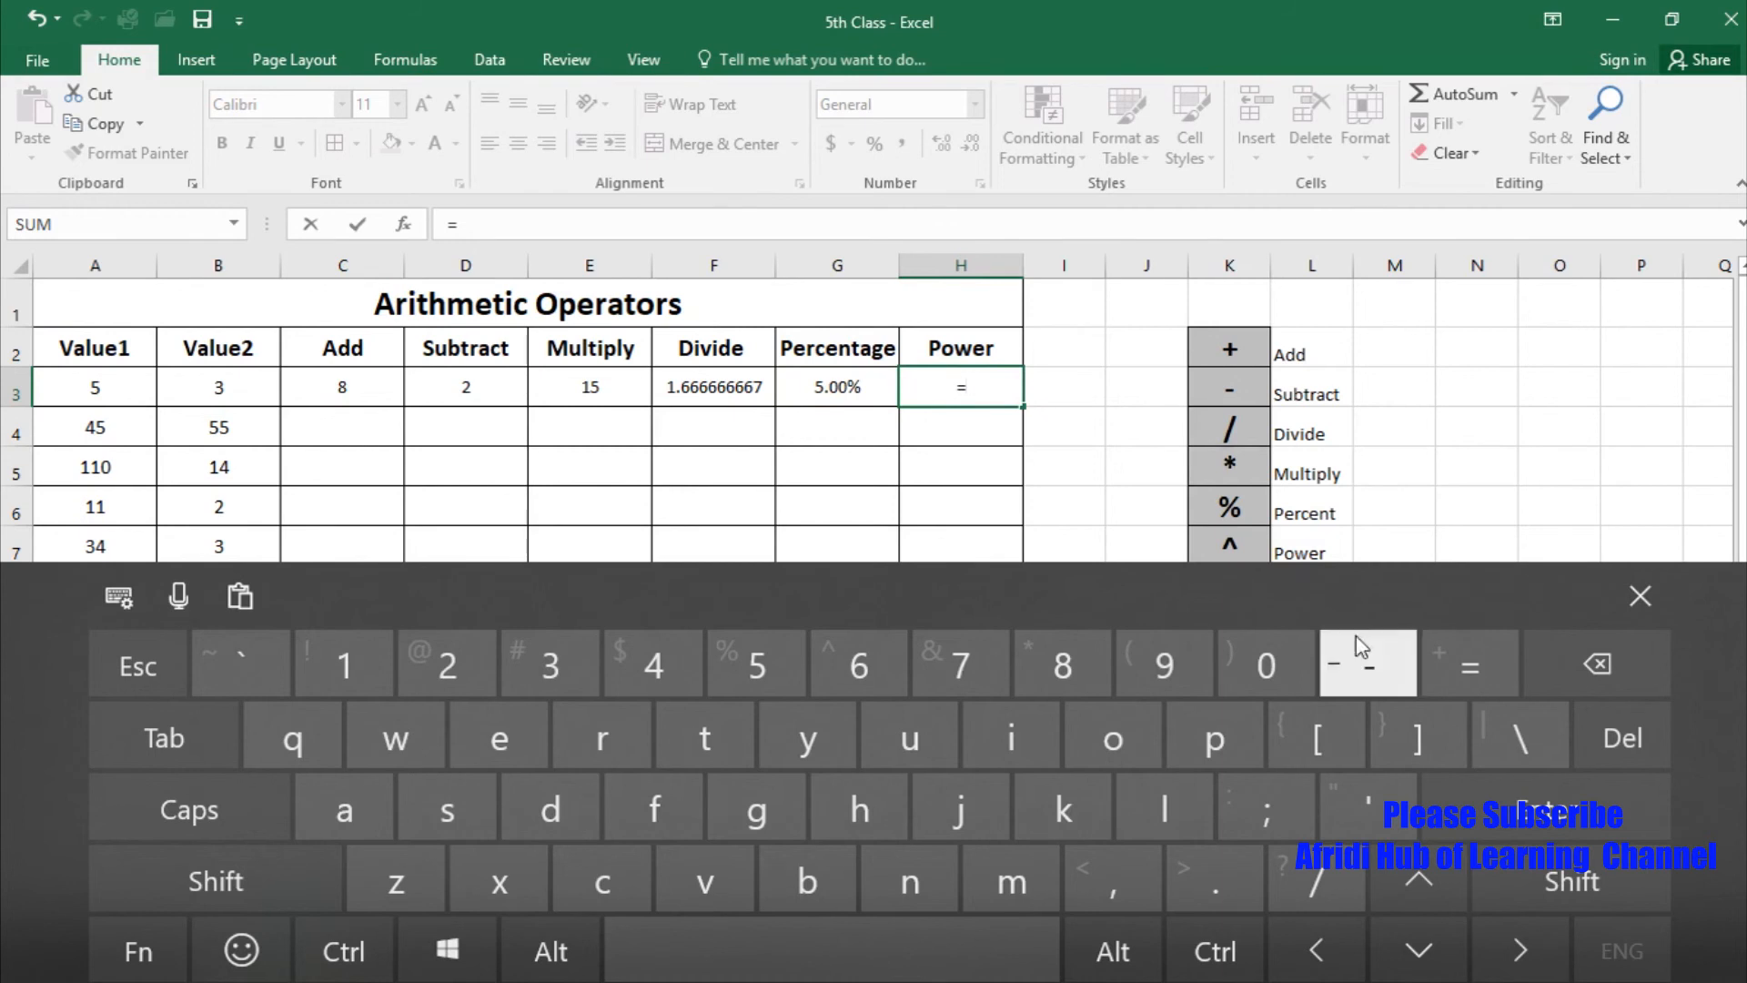
left_click(94, 386)
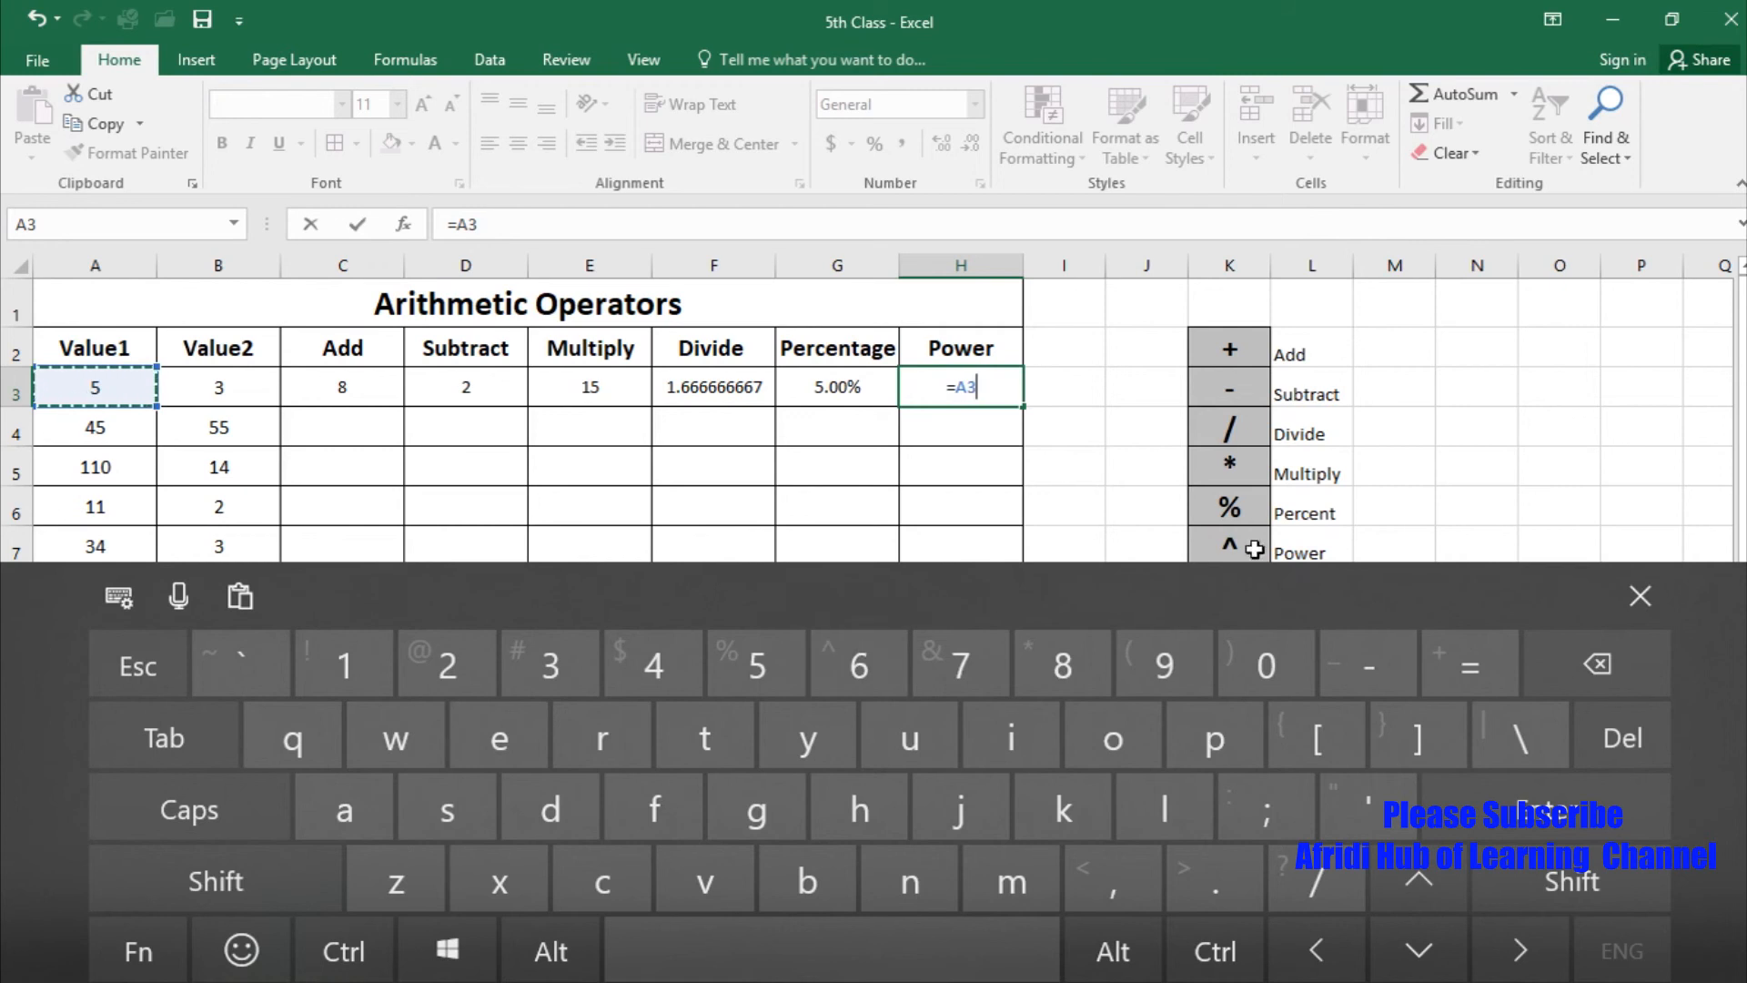
left_click(1601, 889)
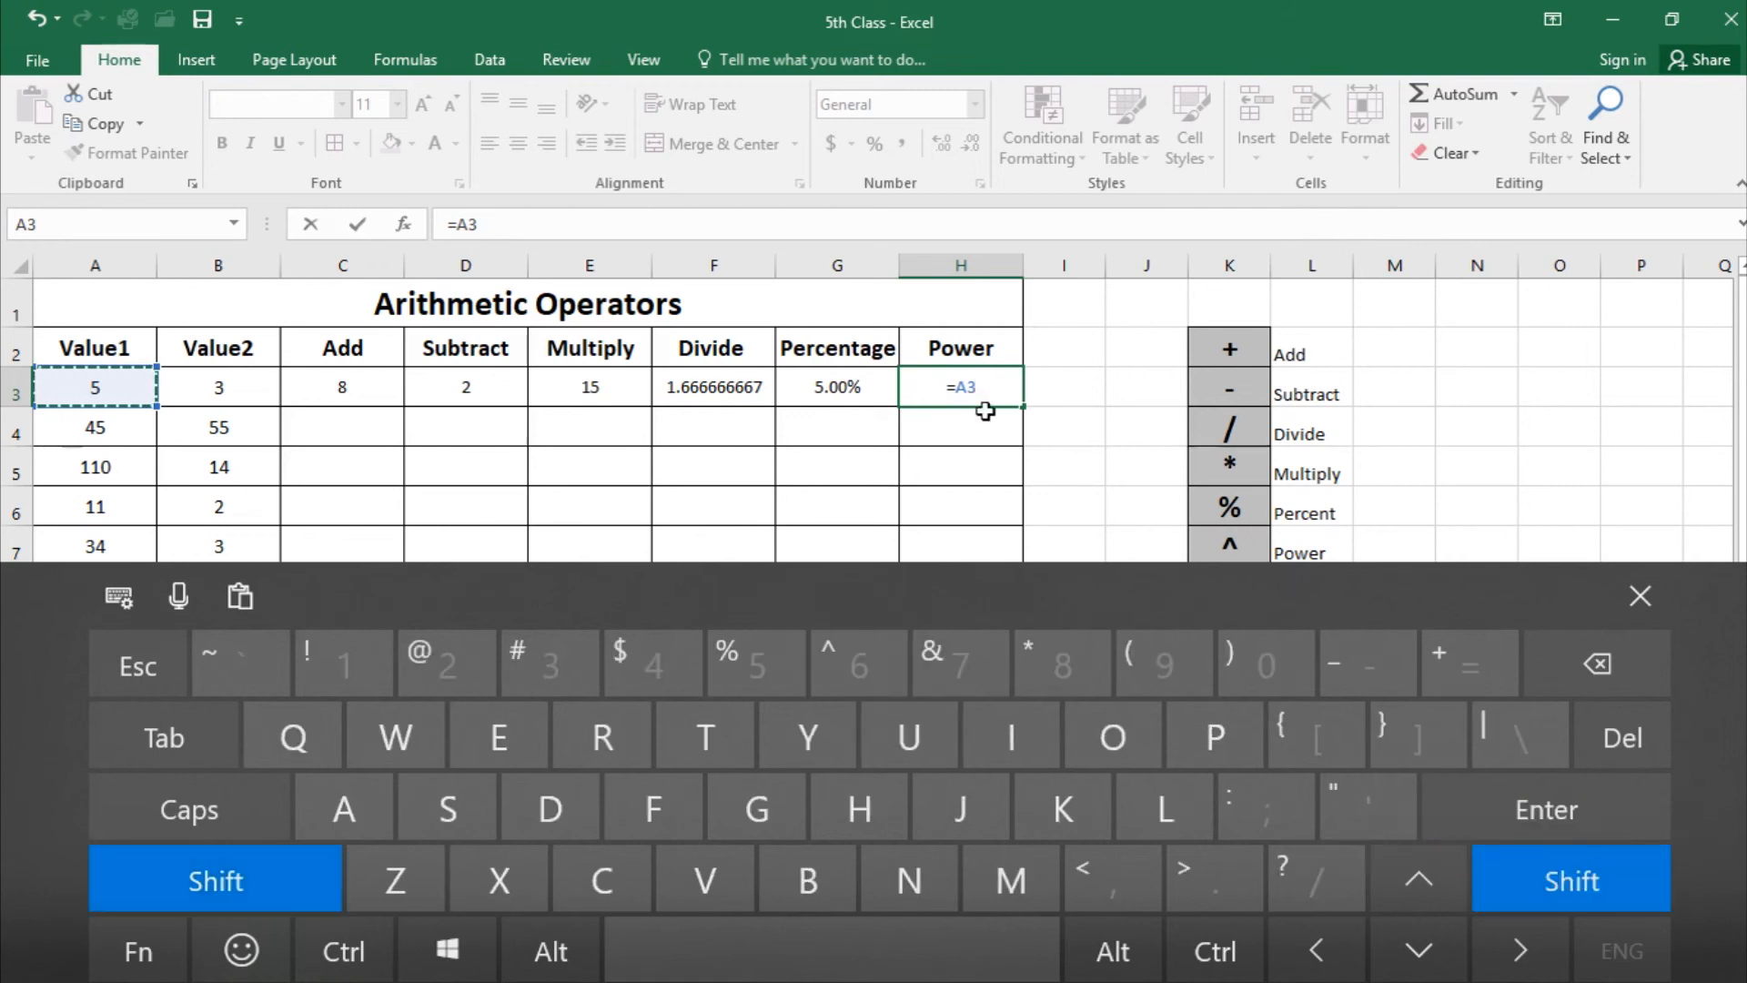
left_click(856, 664)
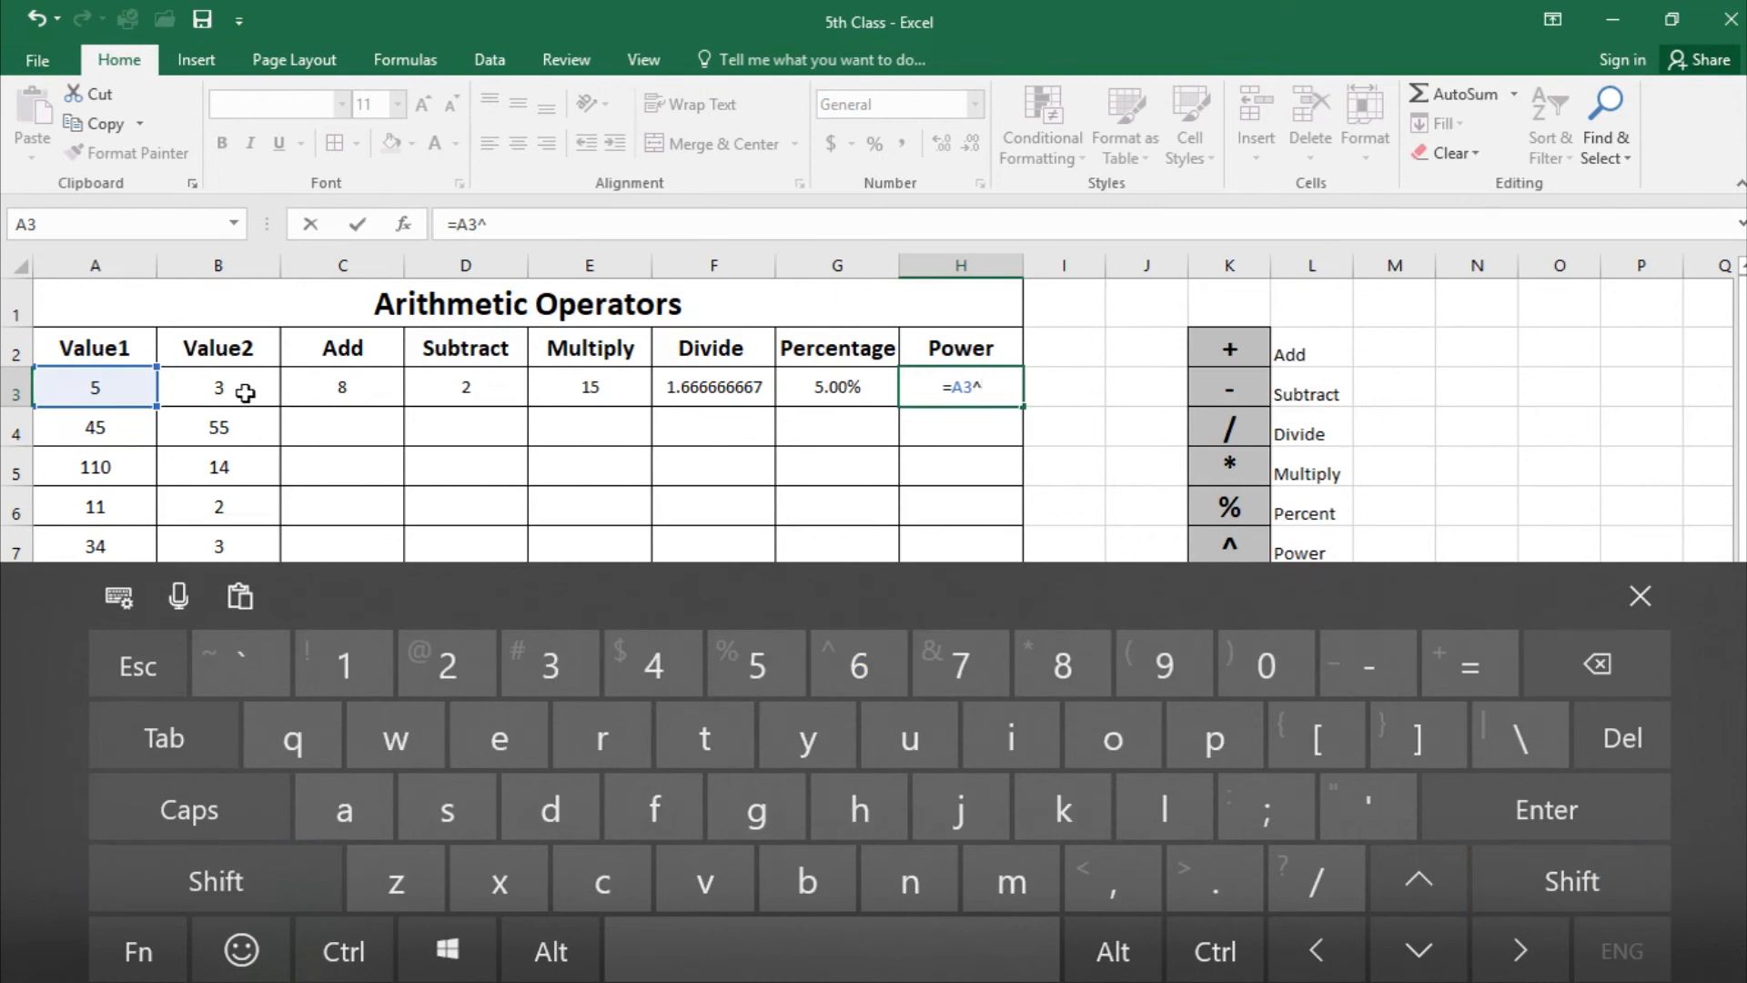
left_click(243, 392)
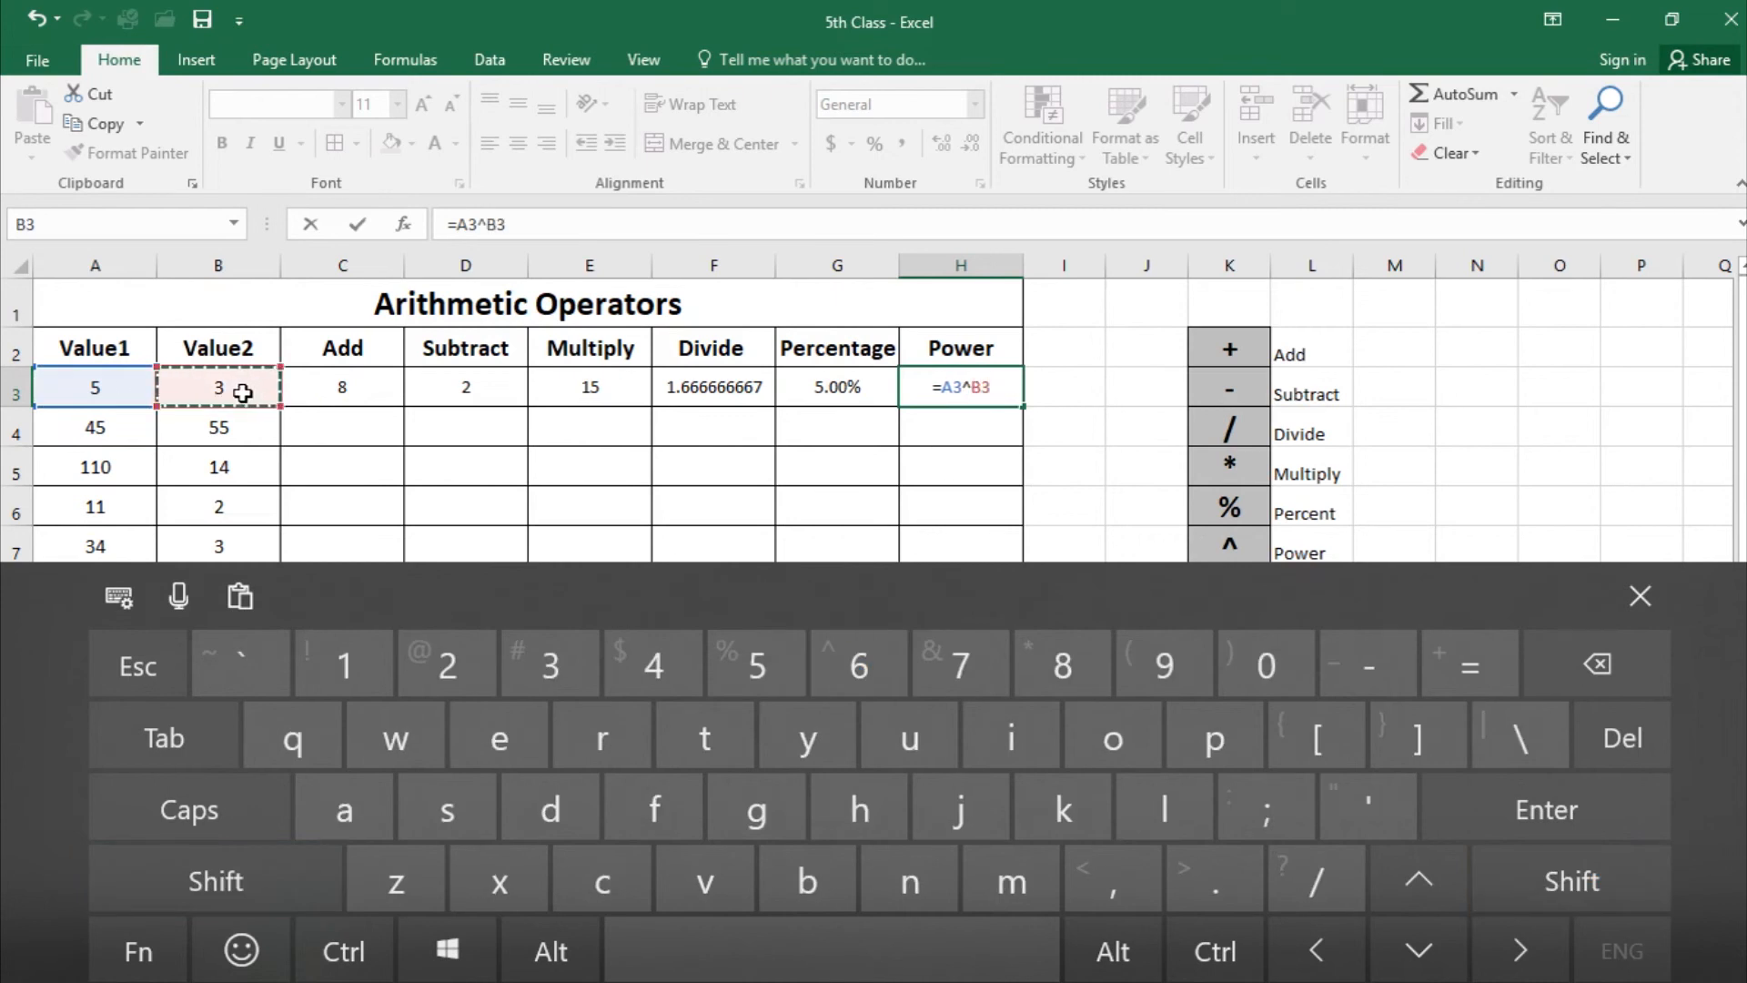
left_click(1544, 805)
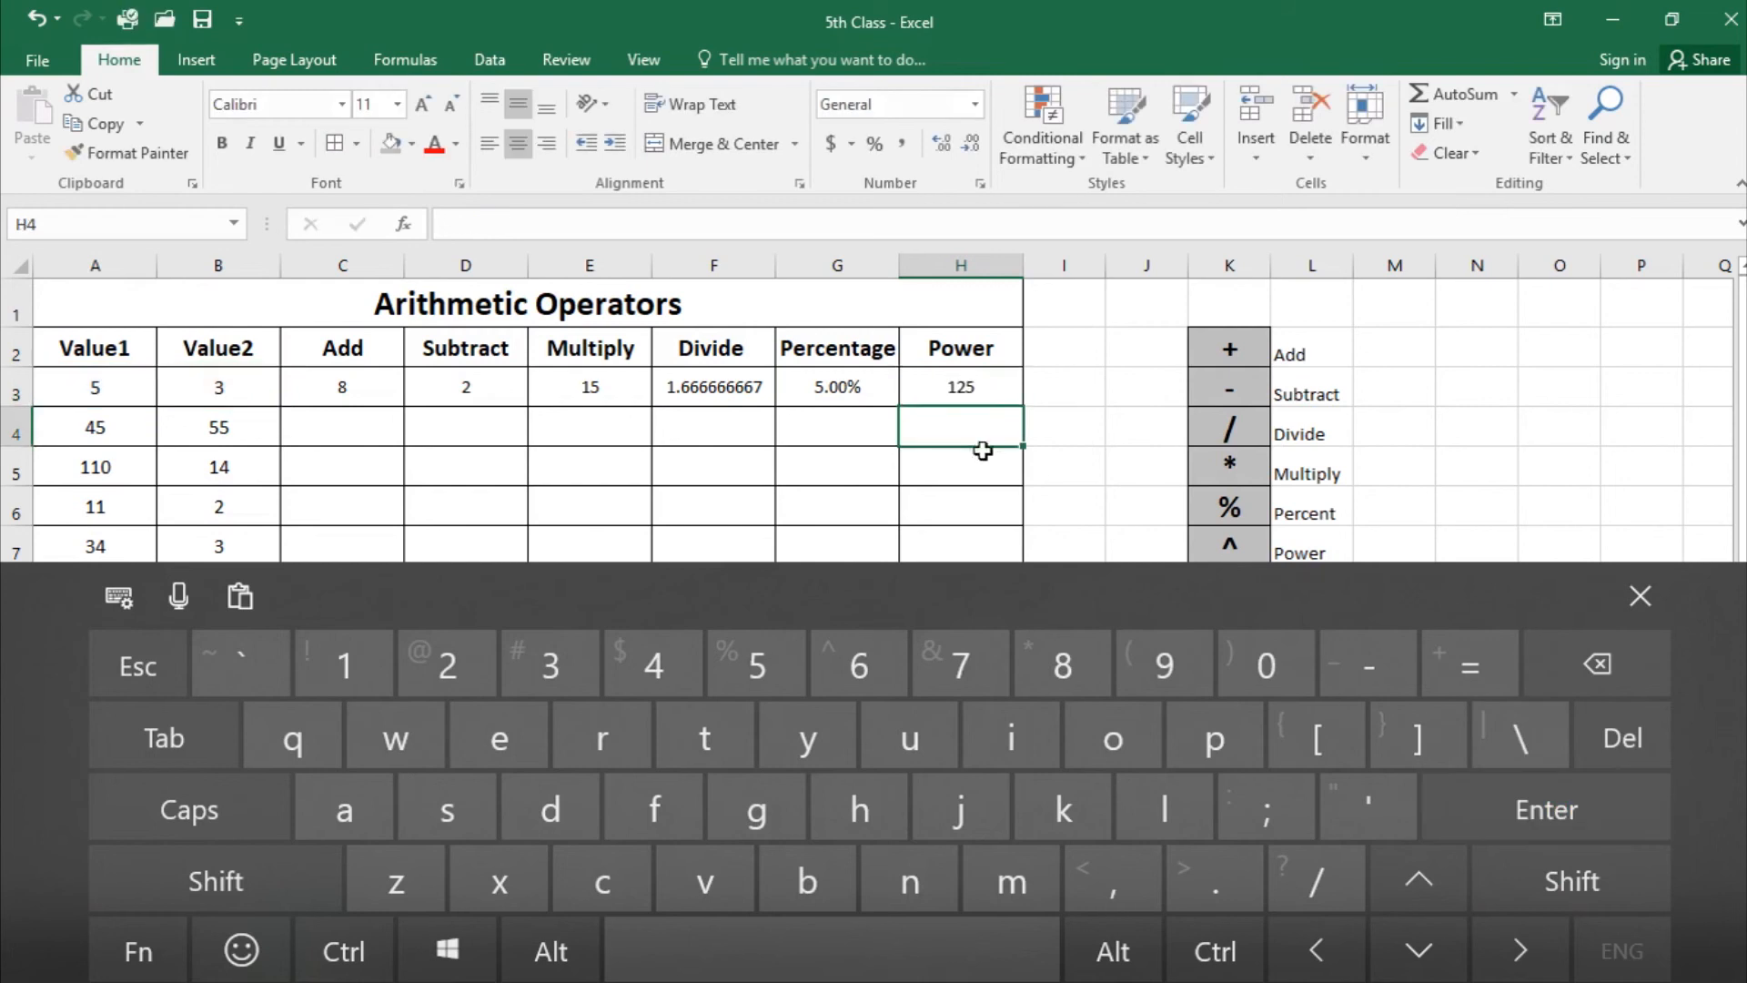
- Close the touch keyboard and examine the addition formula in cell C3, leaving its contents as they are
left_click(972, 390)
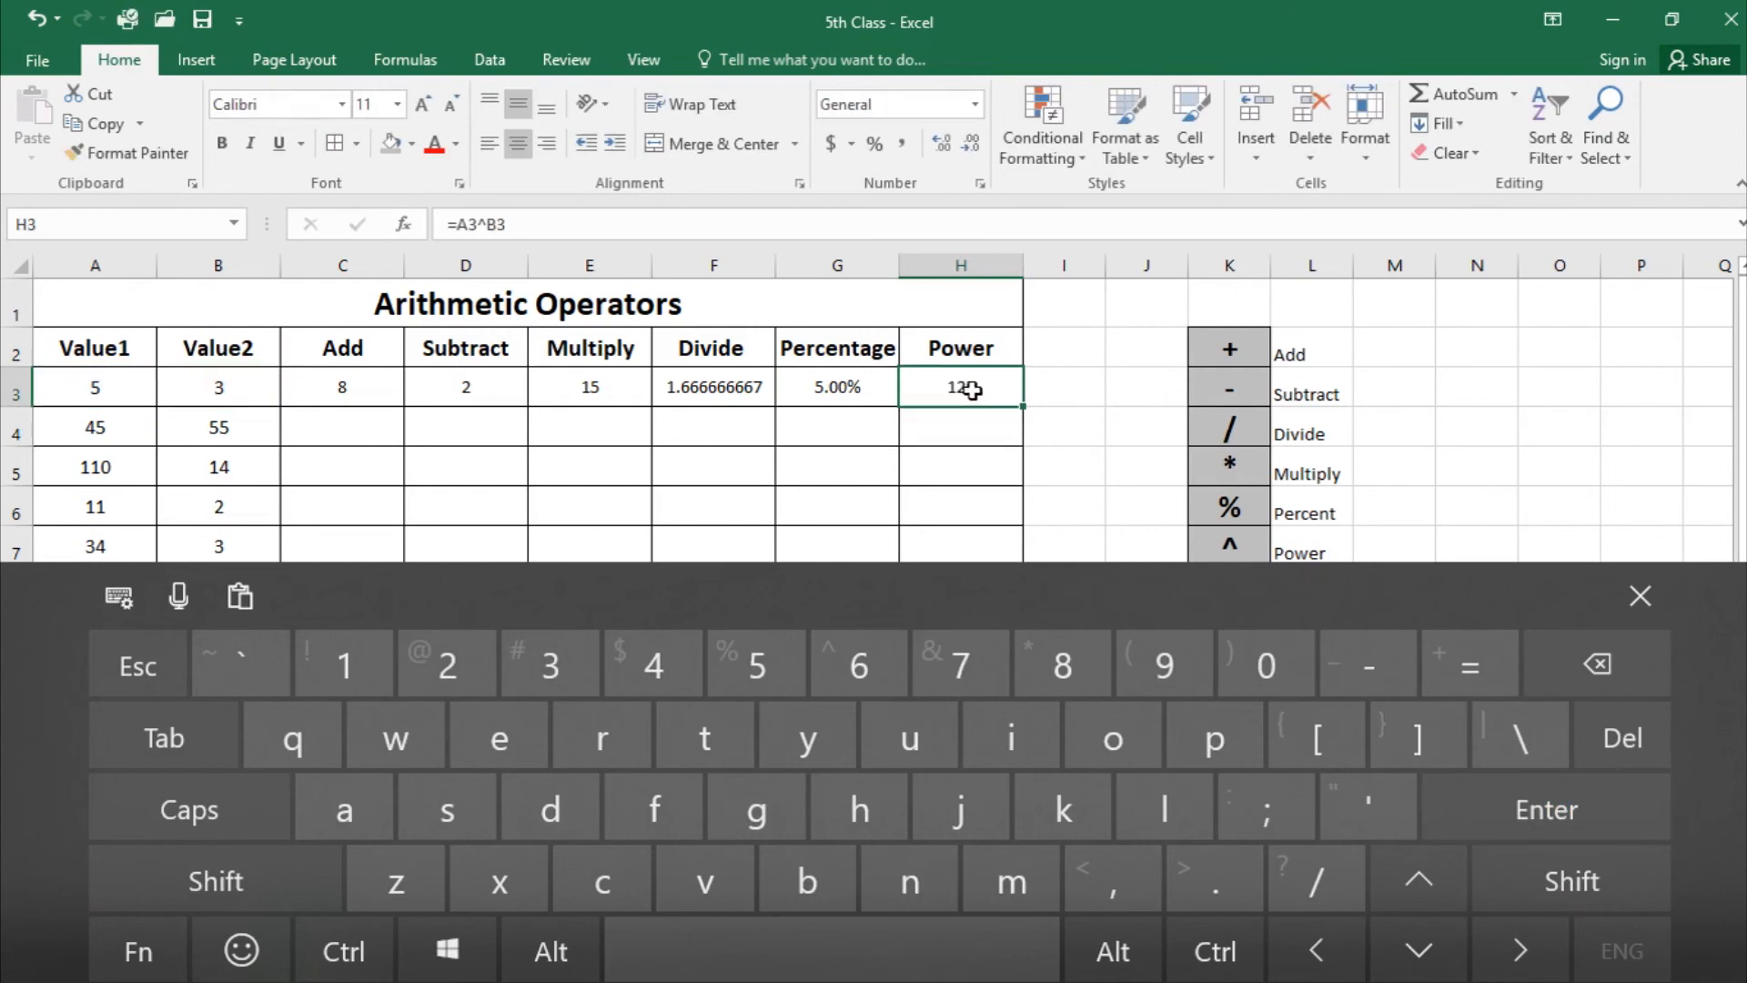
left_click(1640, 601)
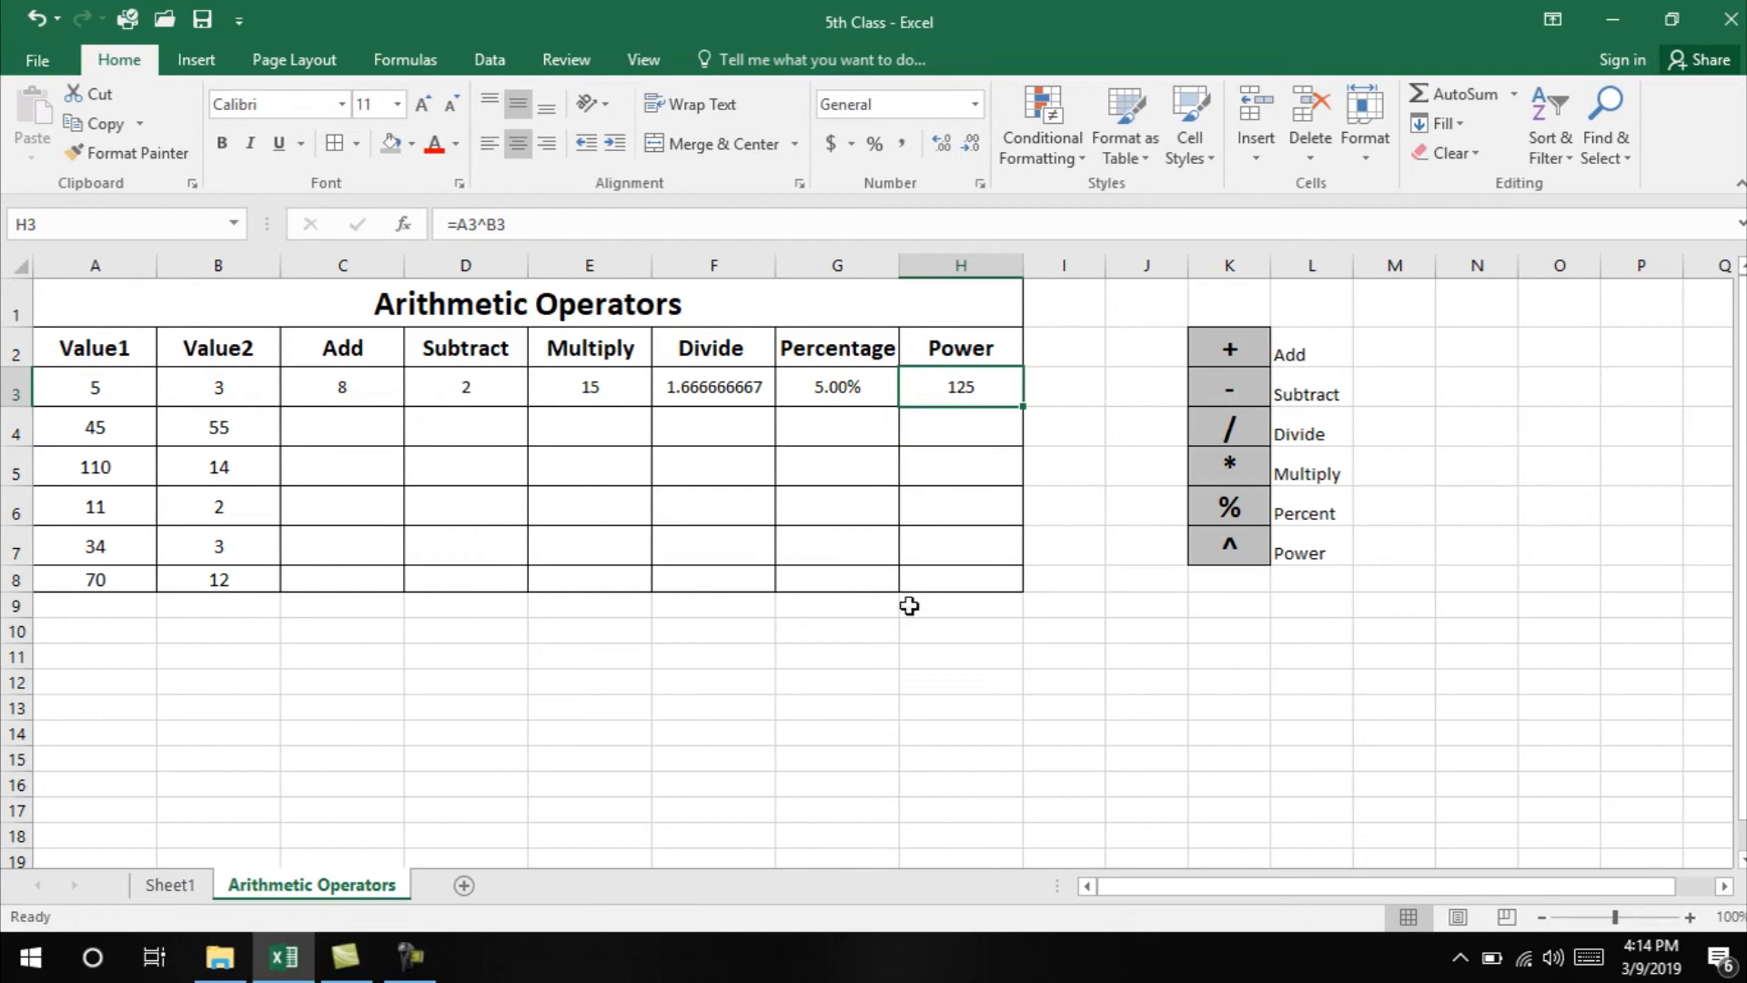
left_click(352, 393)
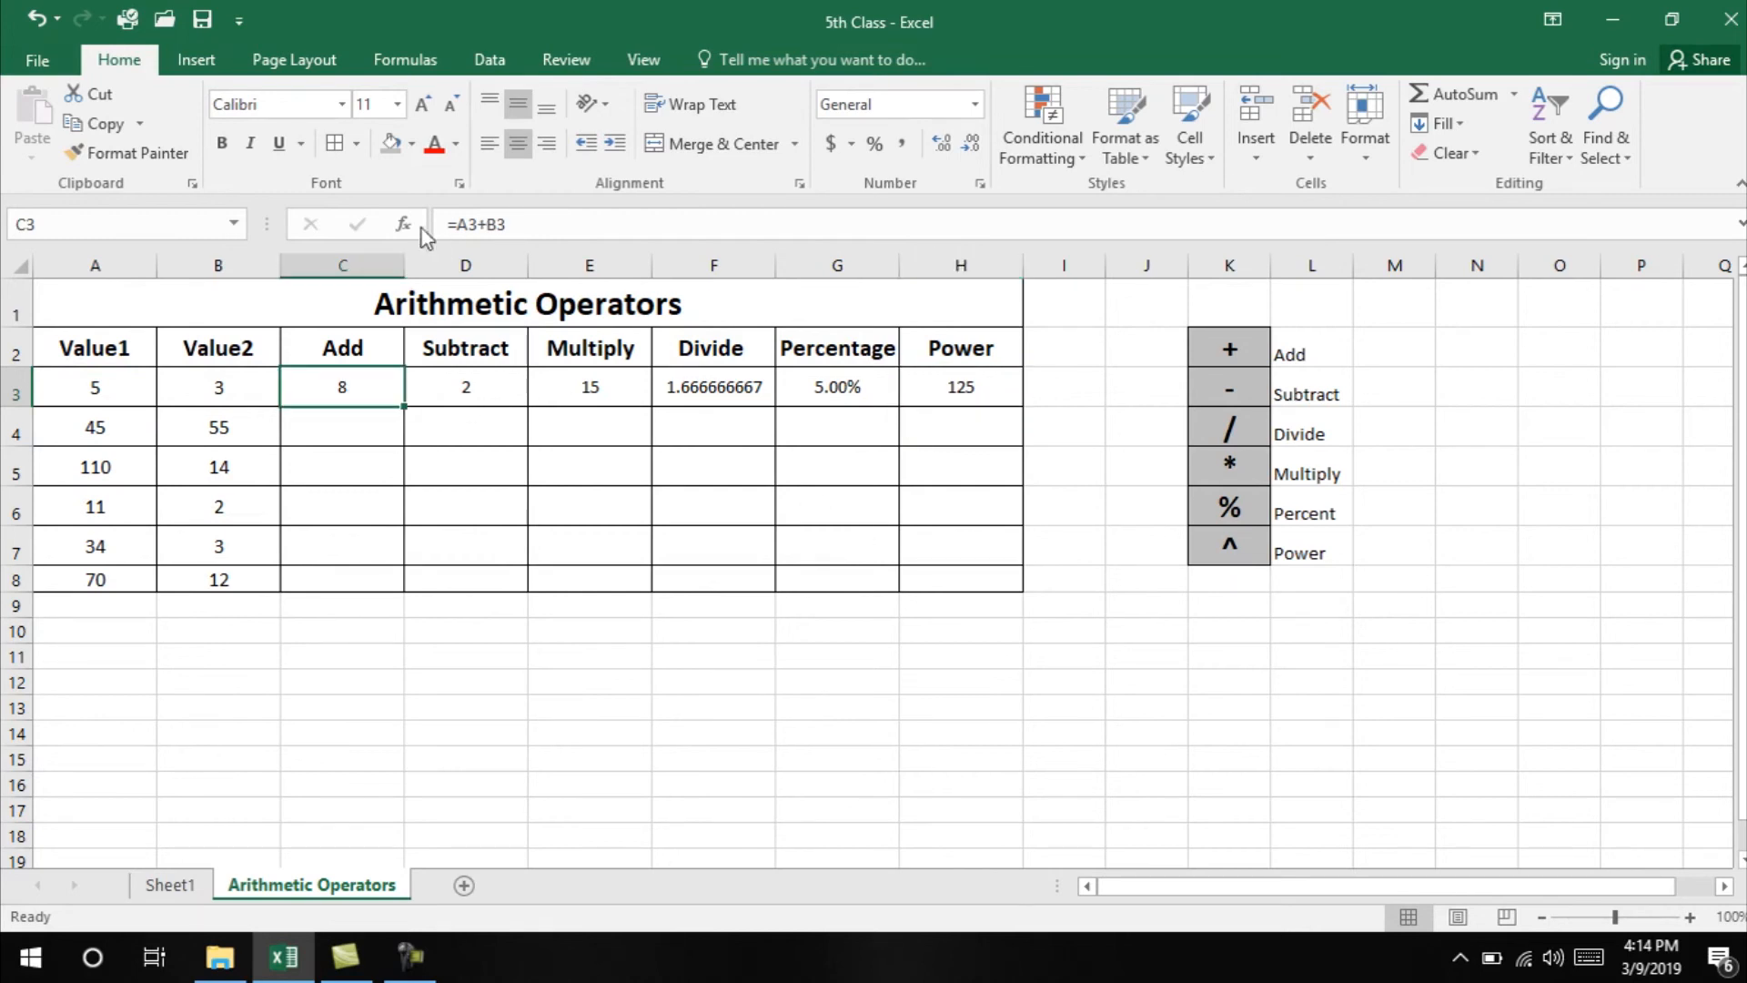
left_click_drag(529, 229, 454, 229)
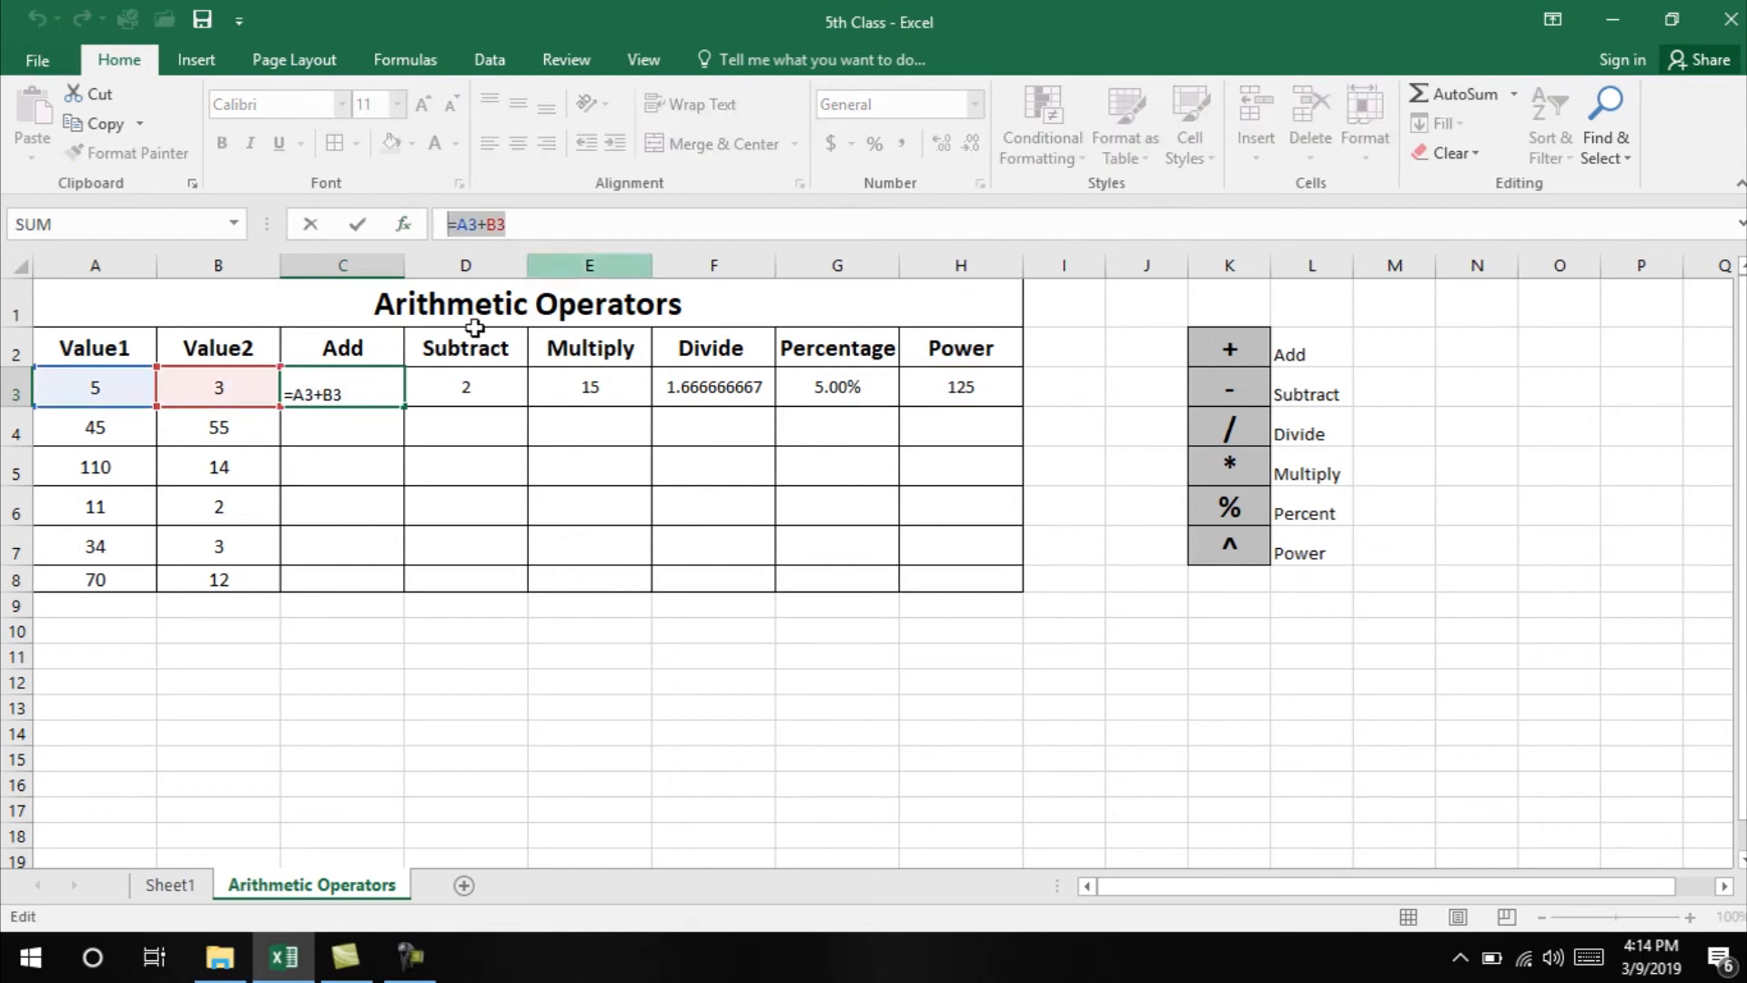
left_click(487, 384)
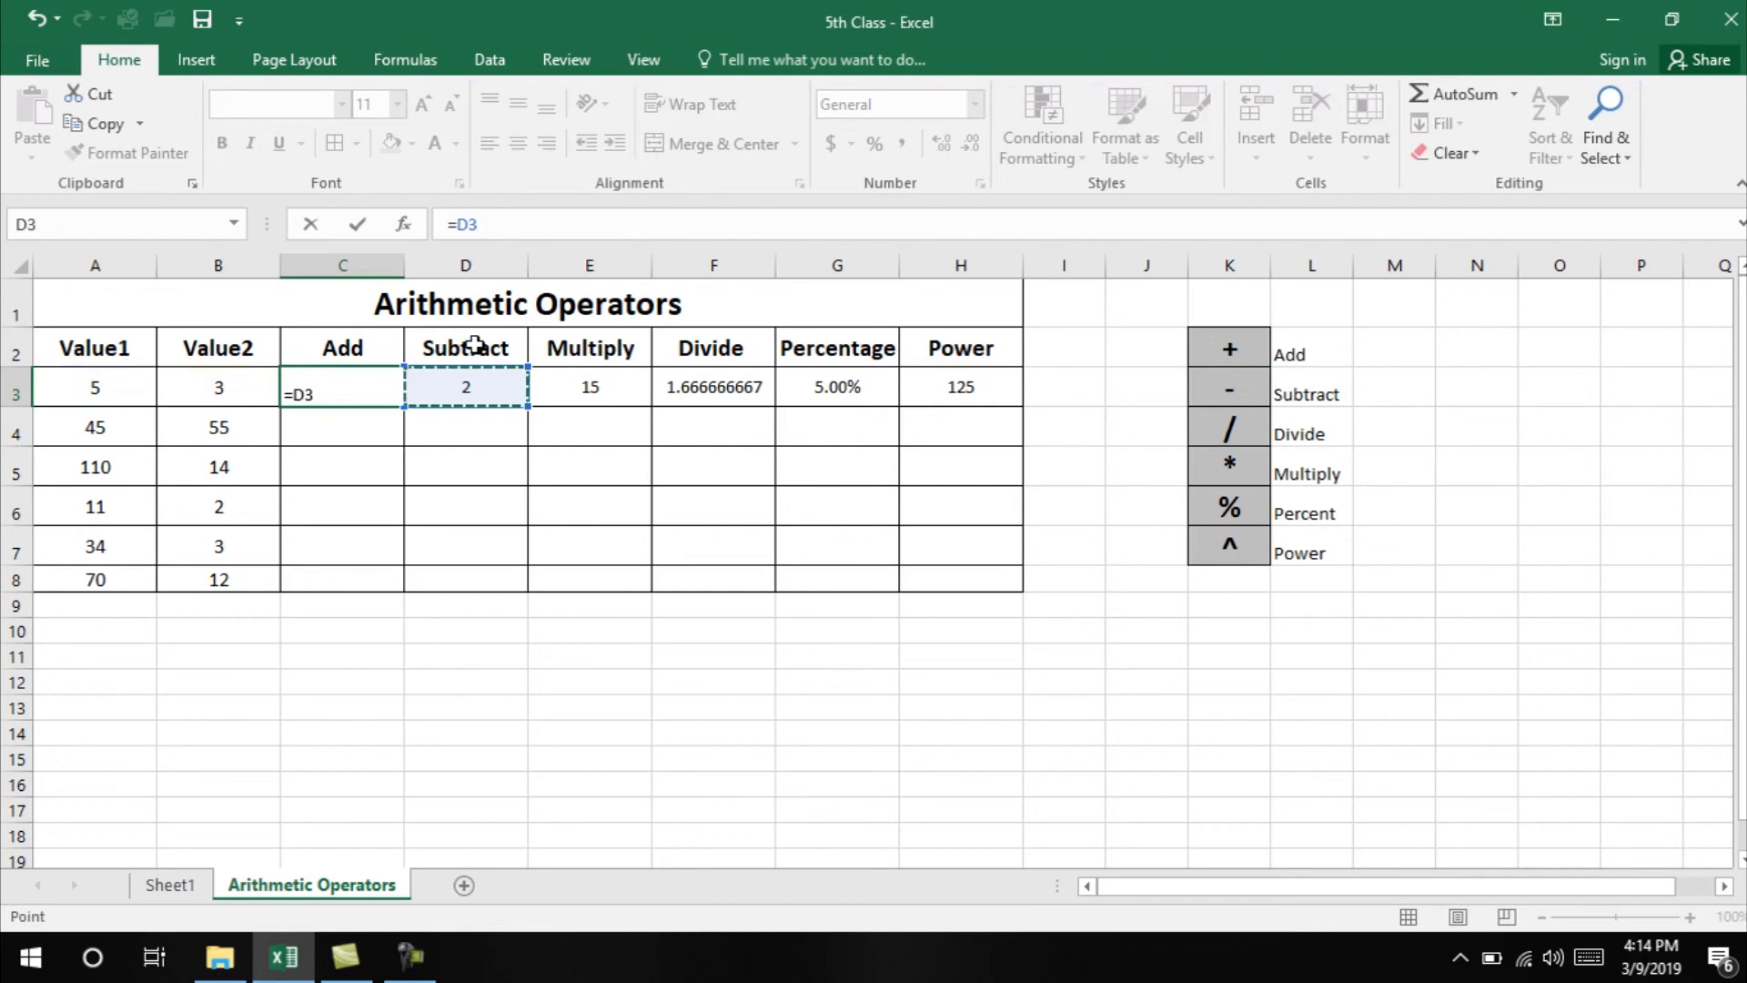
key("Escape")
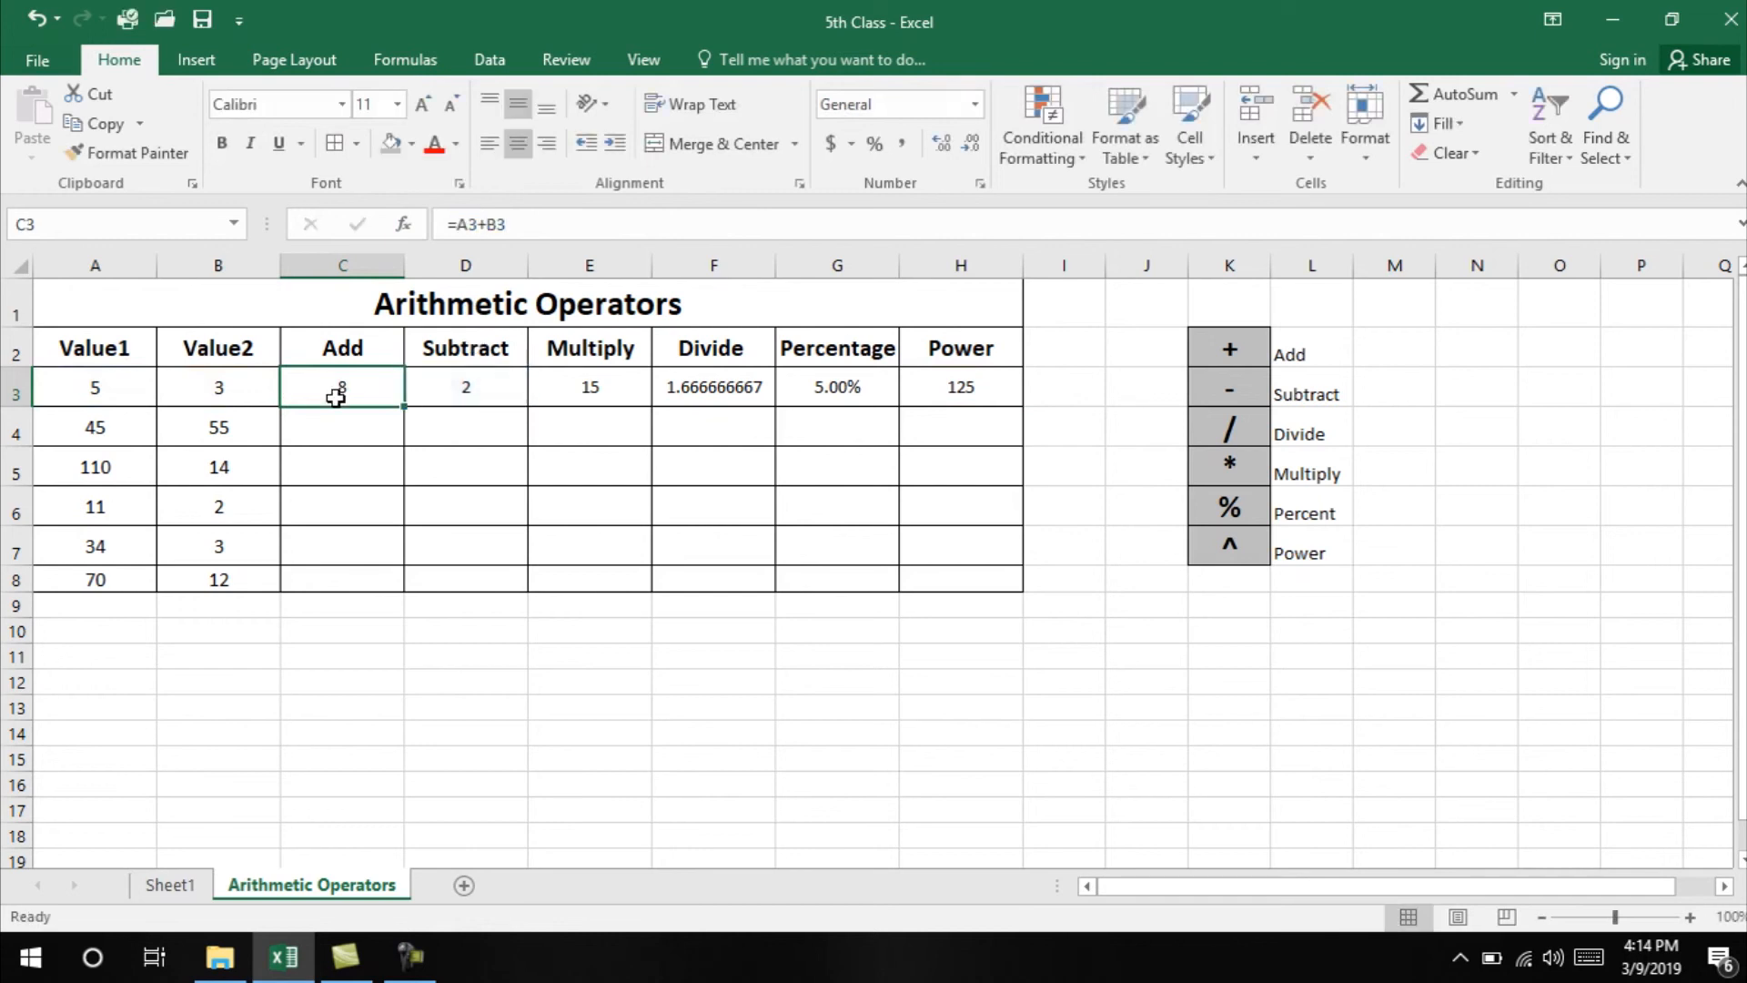
left_click(546, 225)
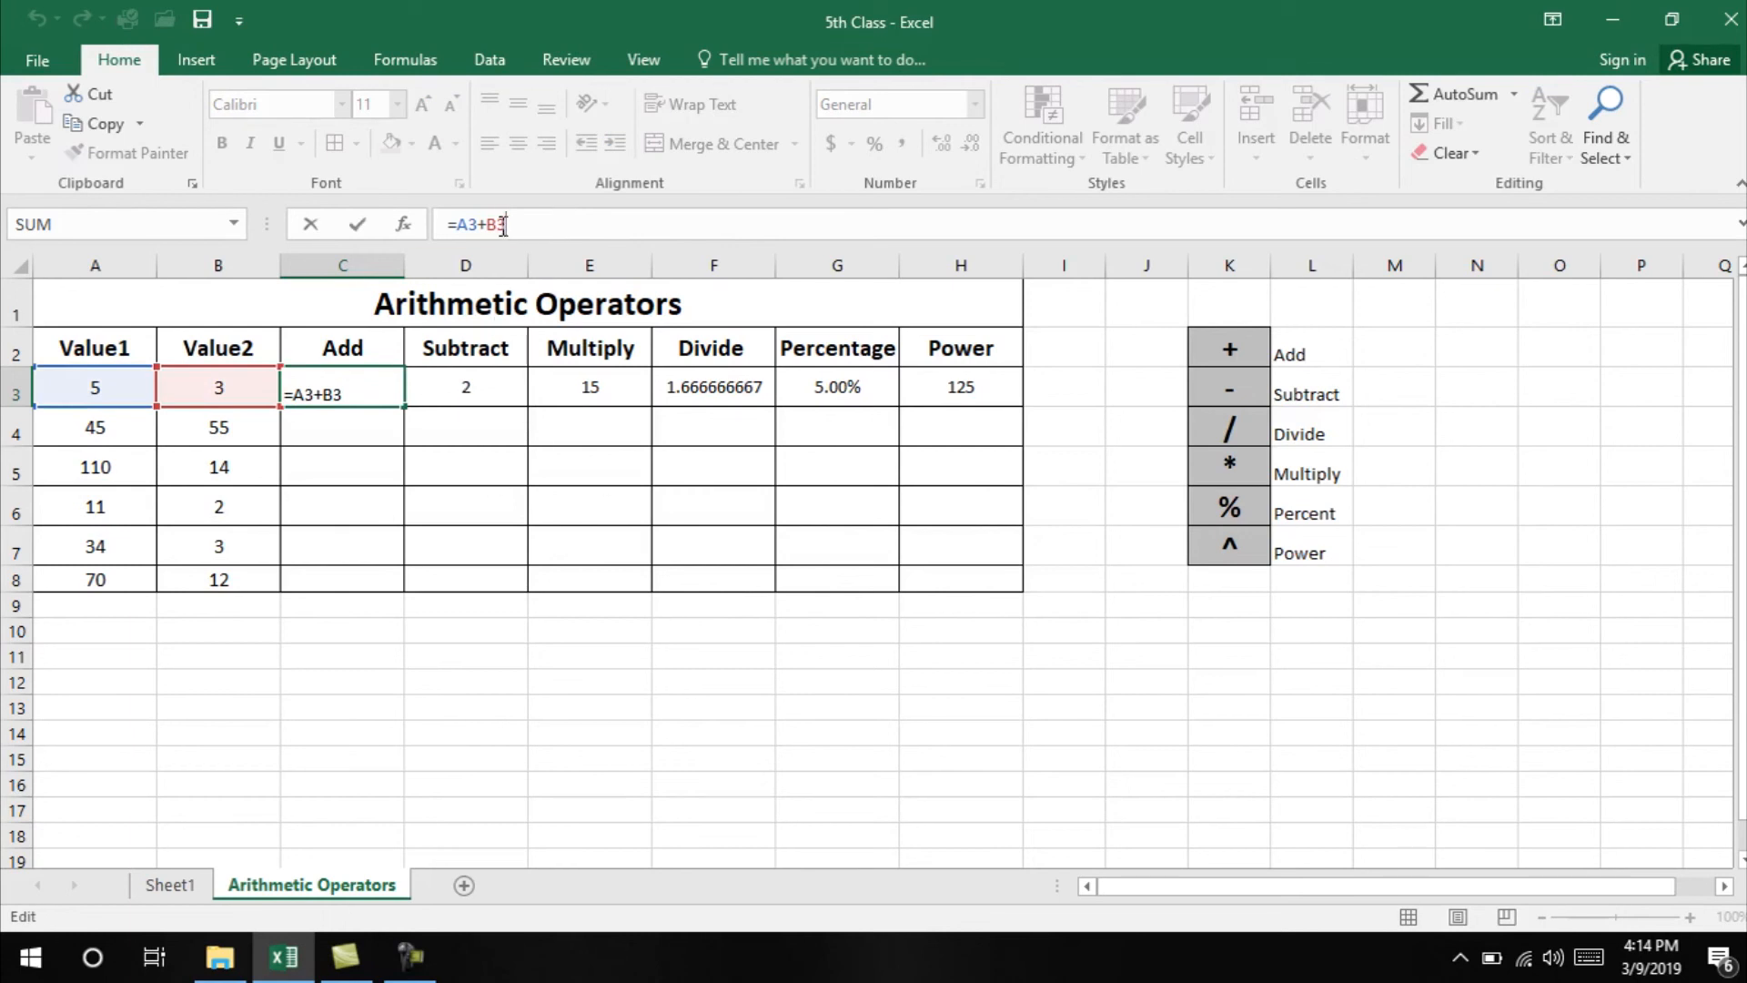
key("Return")
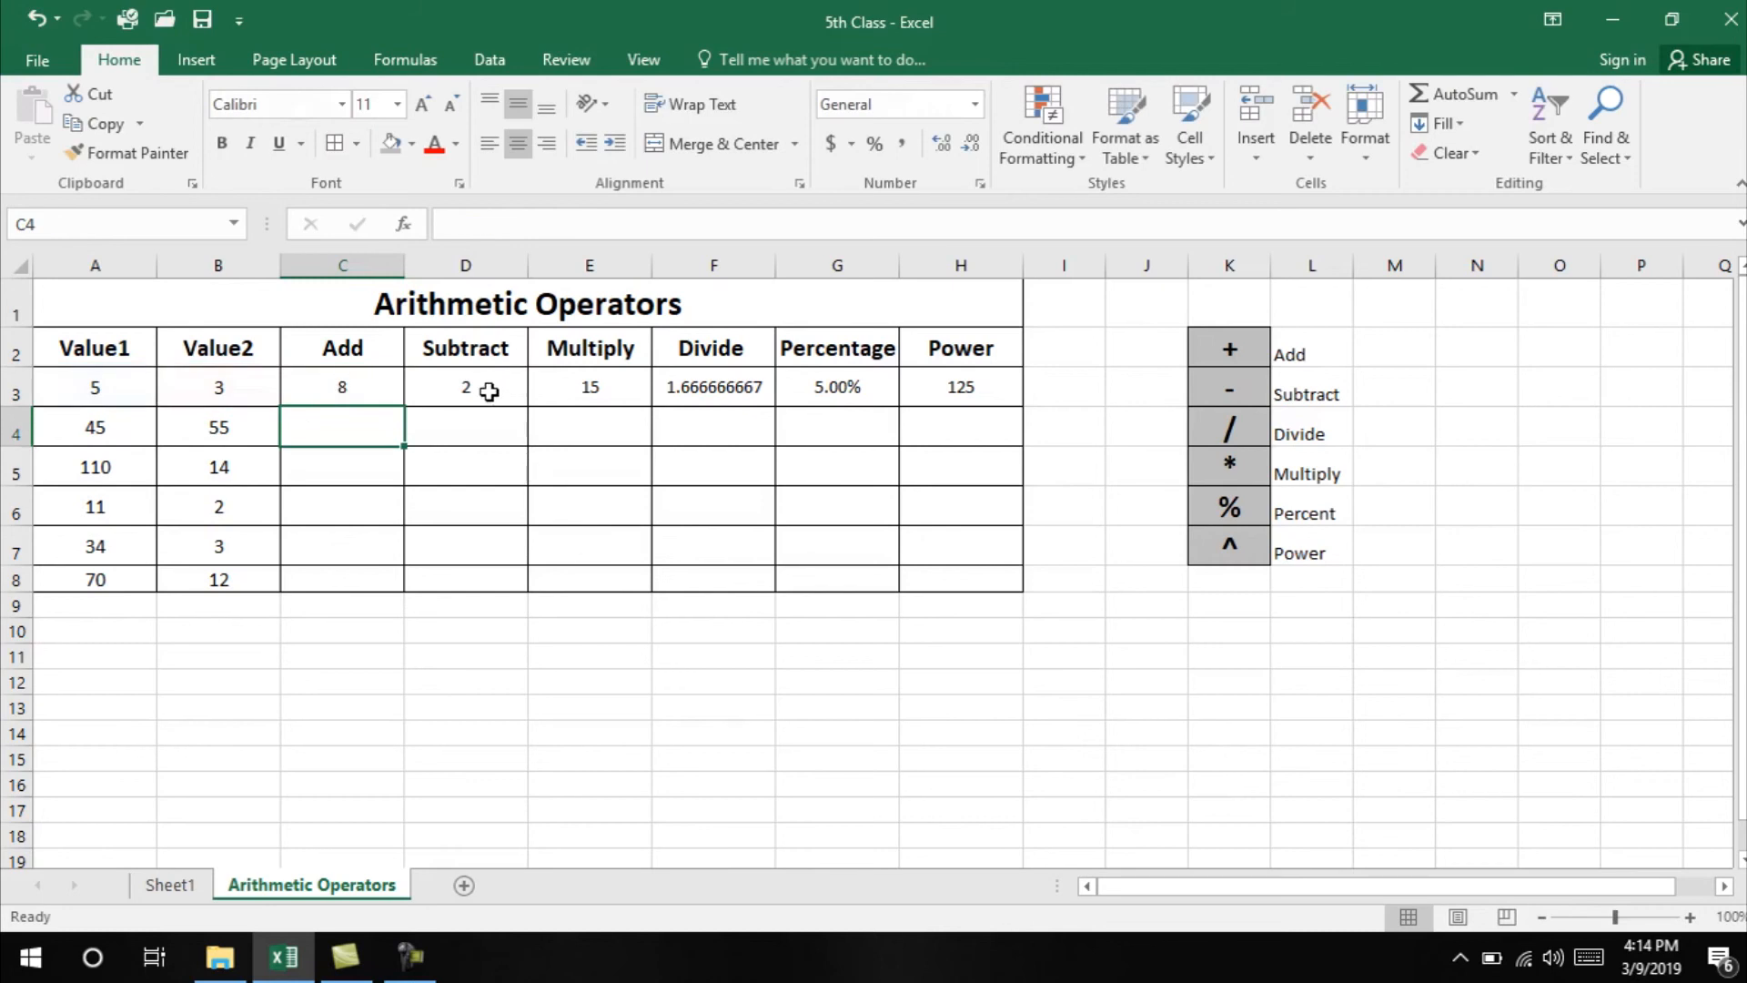
- Examine the first row's Add, Subtract and Multiply formulas together with the Value1 and Value2 cells they reference
left_click(441, 389)
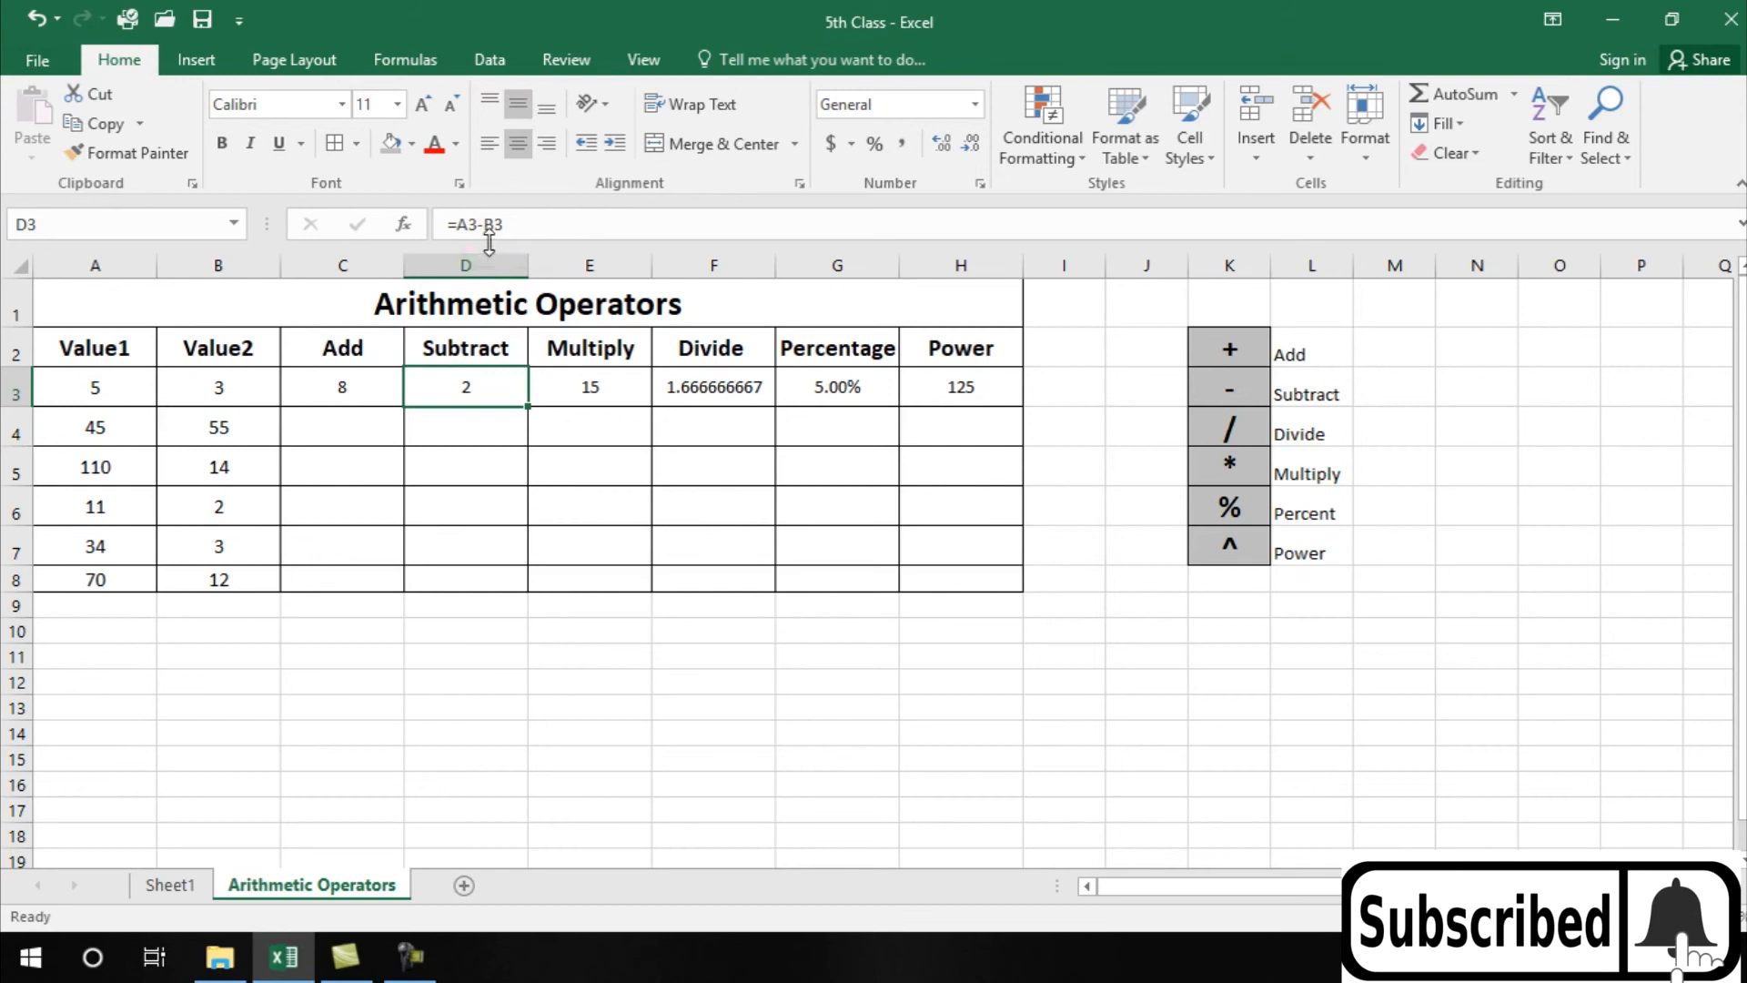
left_click(590, 388)
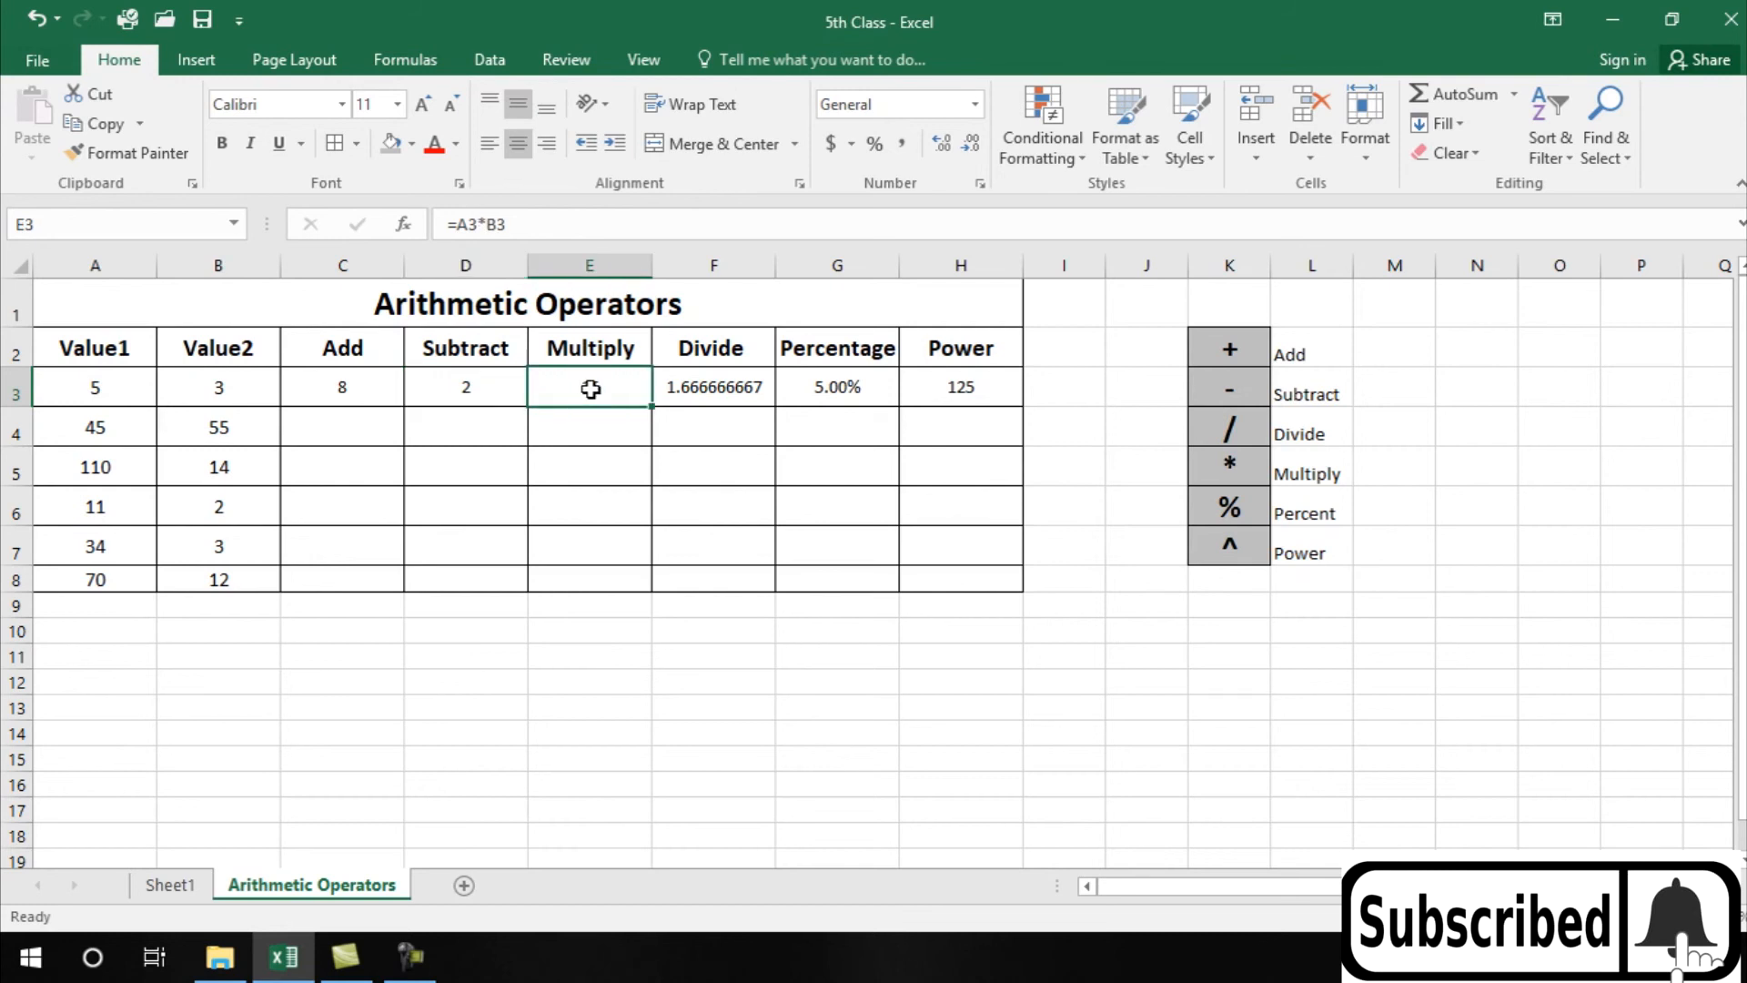
left_click(369, 385)
left_click(102, 387)
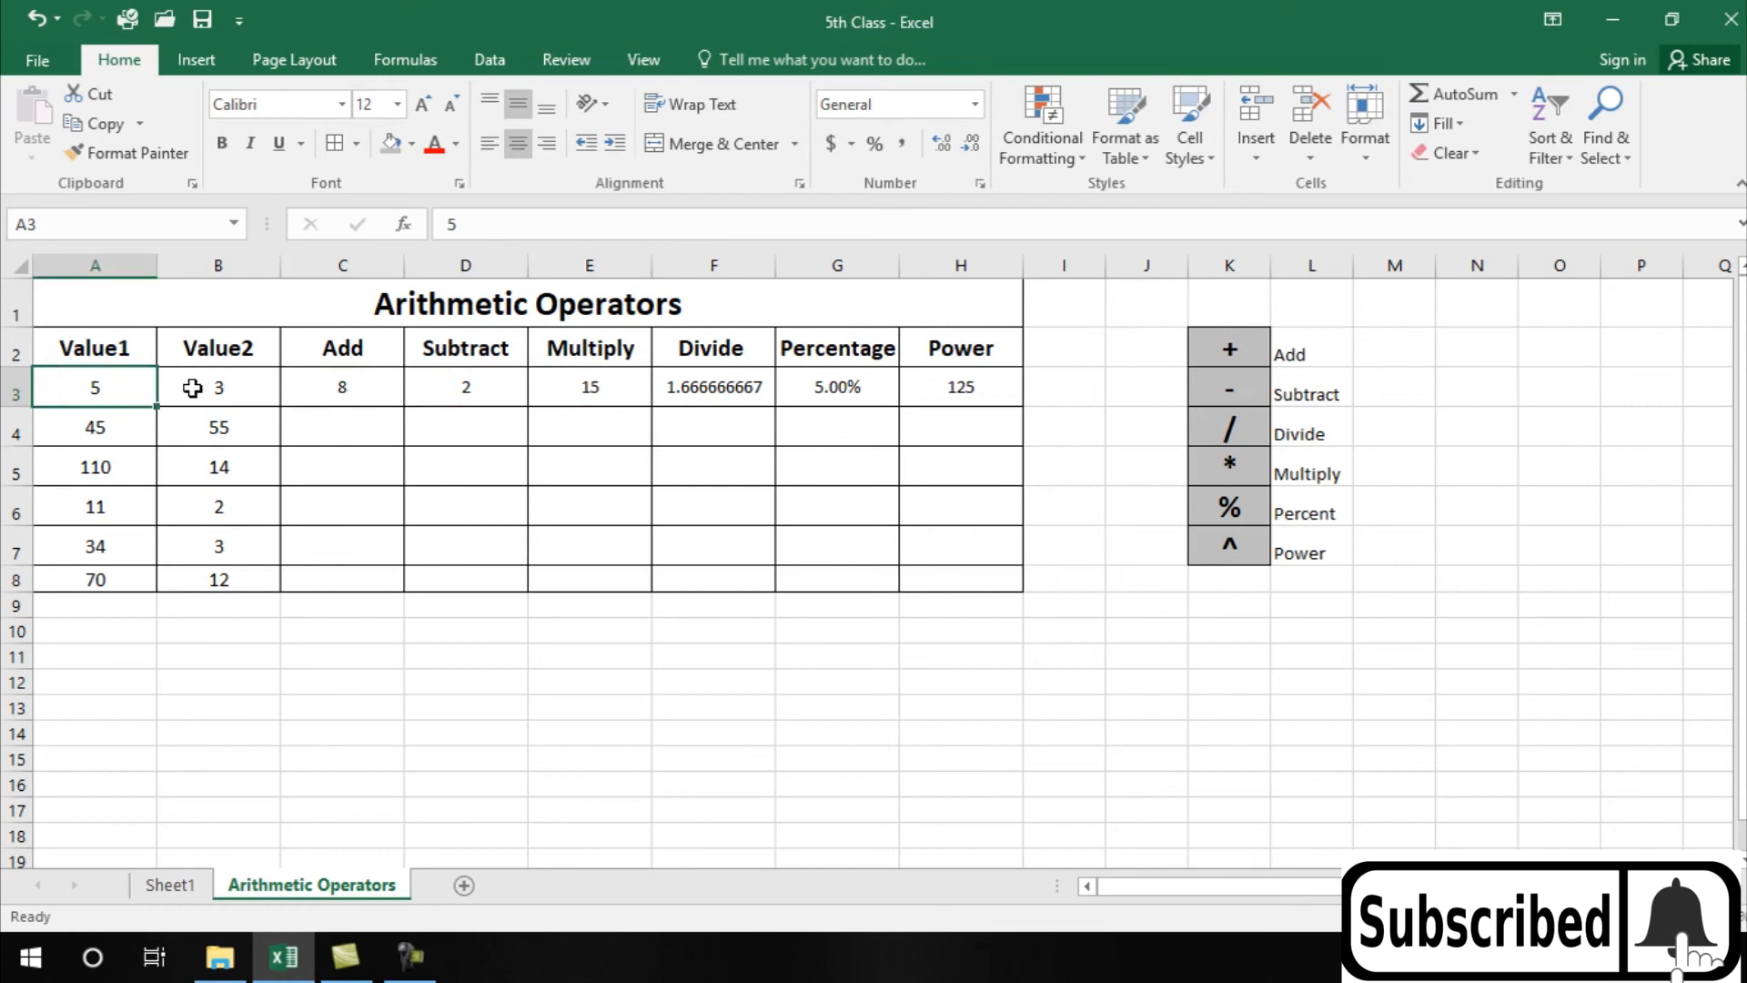
left_click(223, 386)
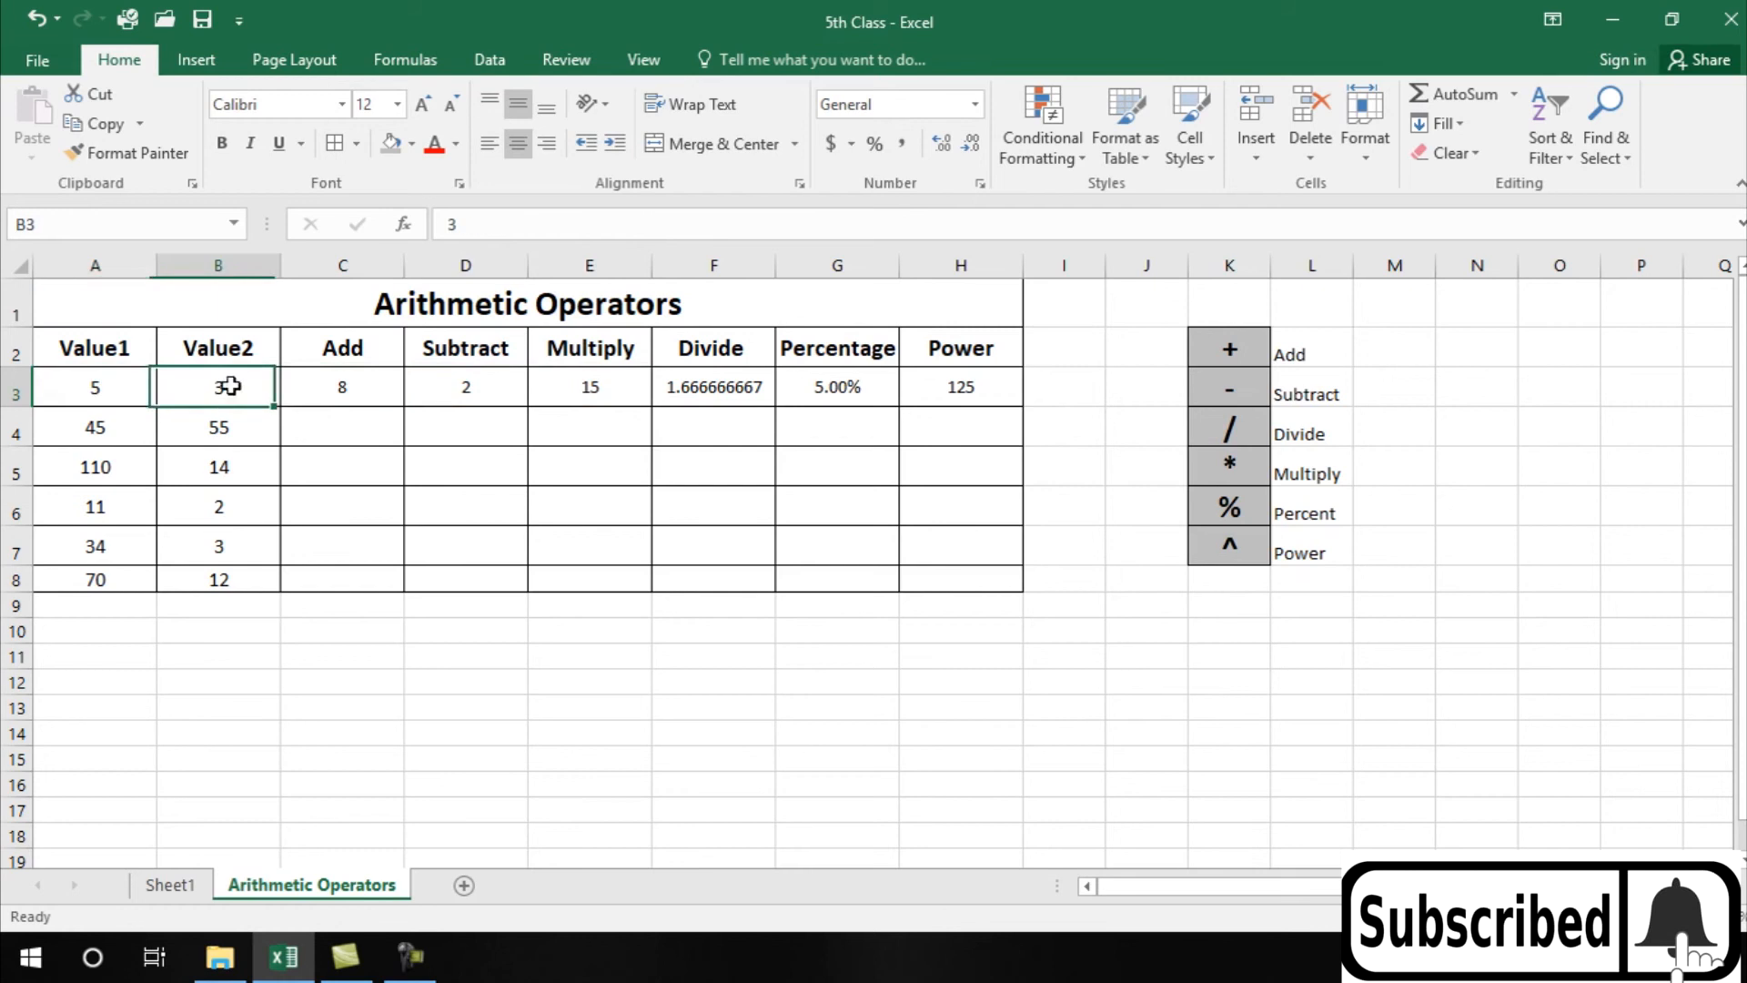
left_click(134, 393)
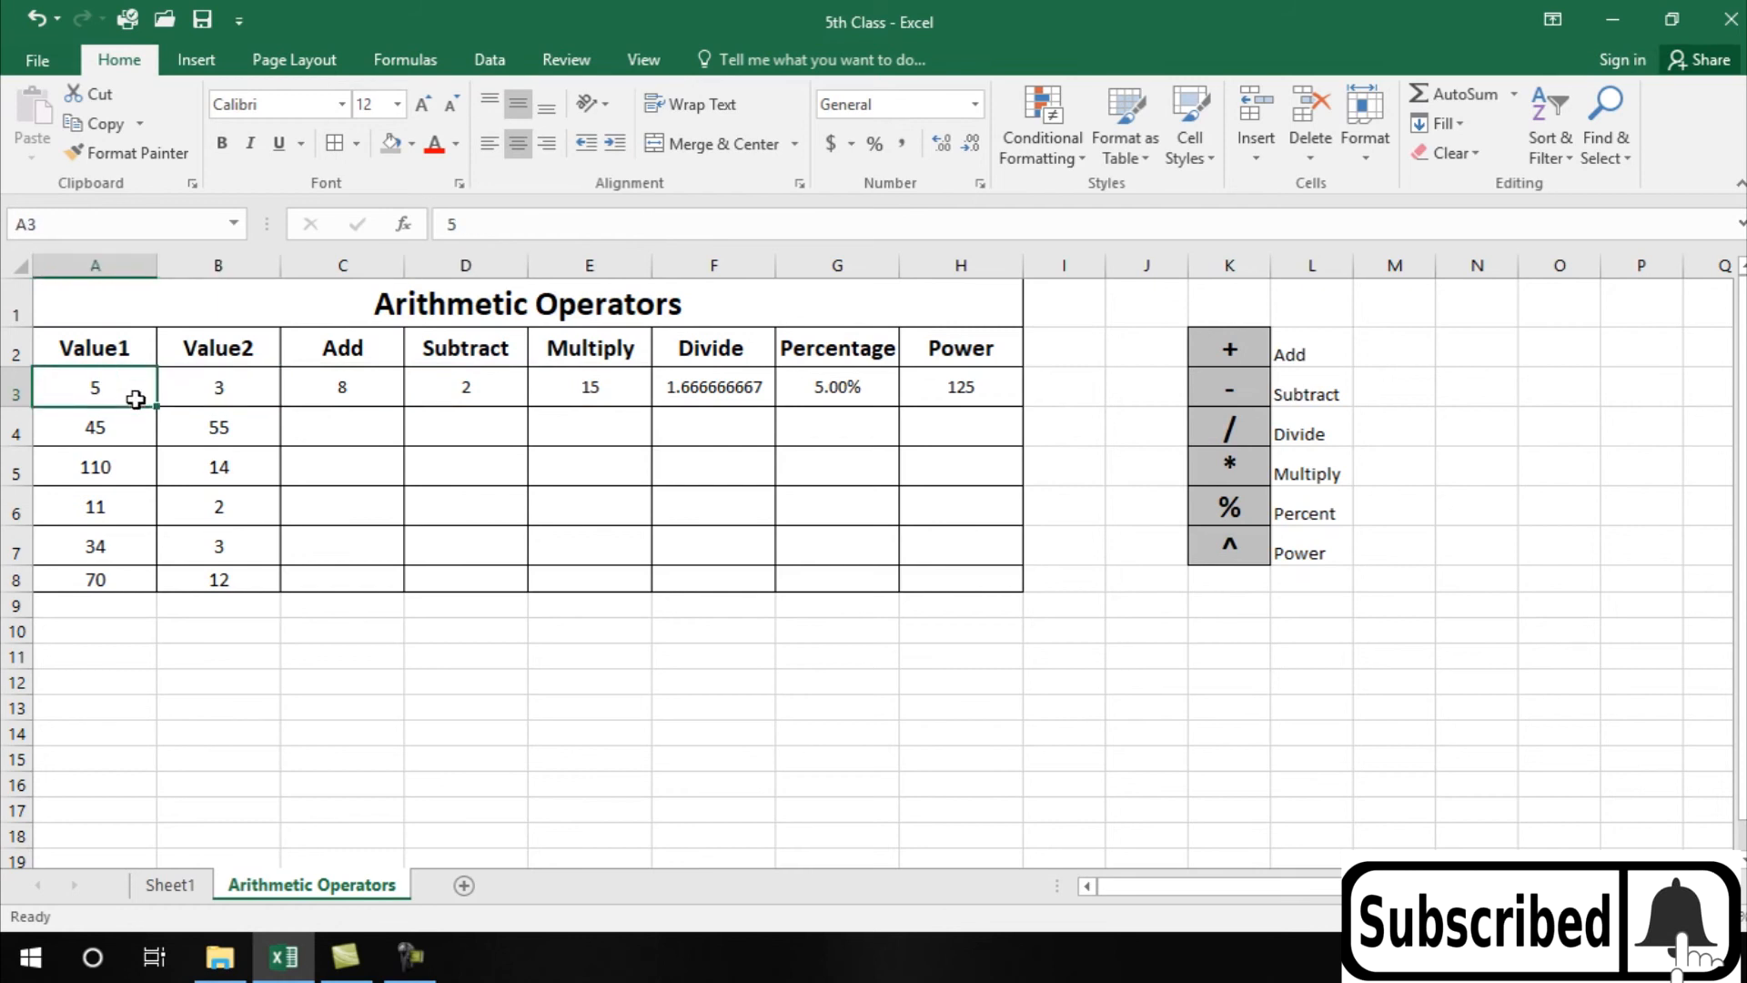
left_click(344, 388)
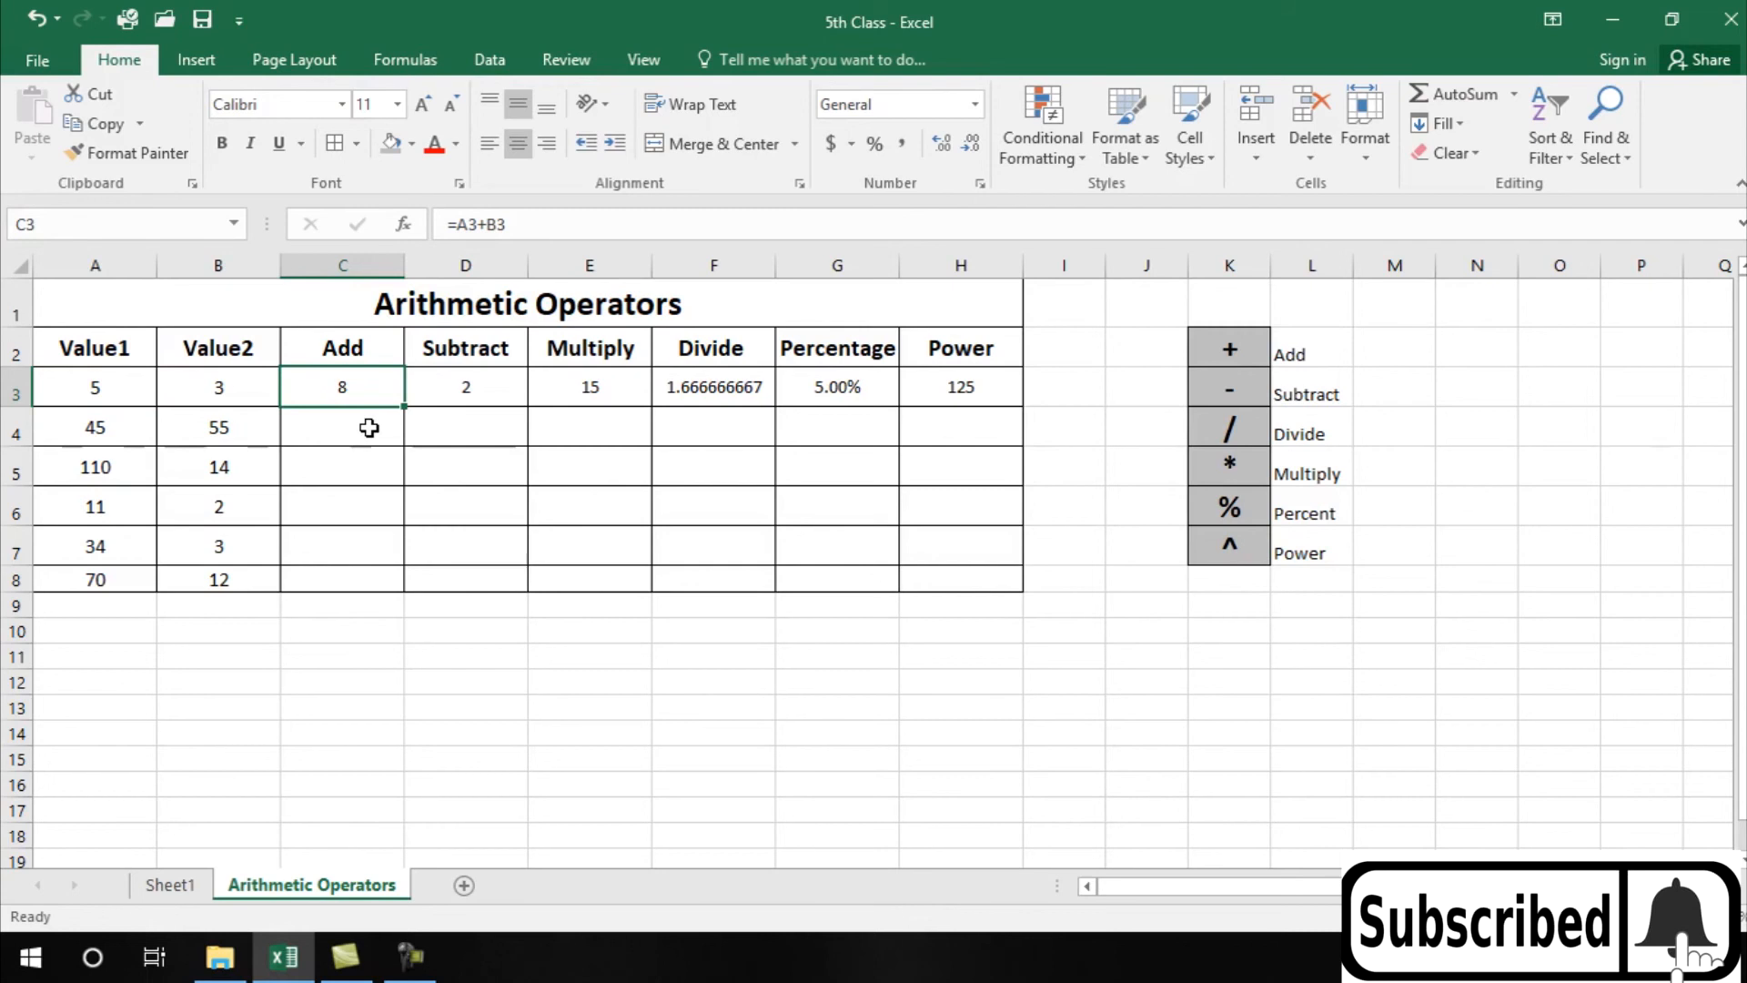
left_click(451, 386)
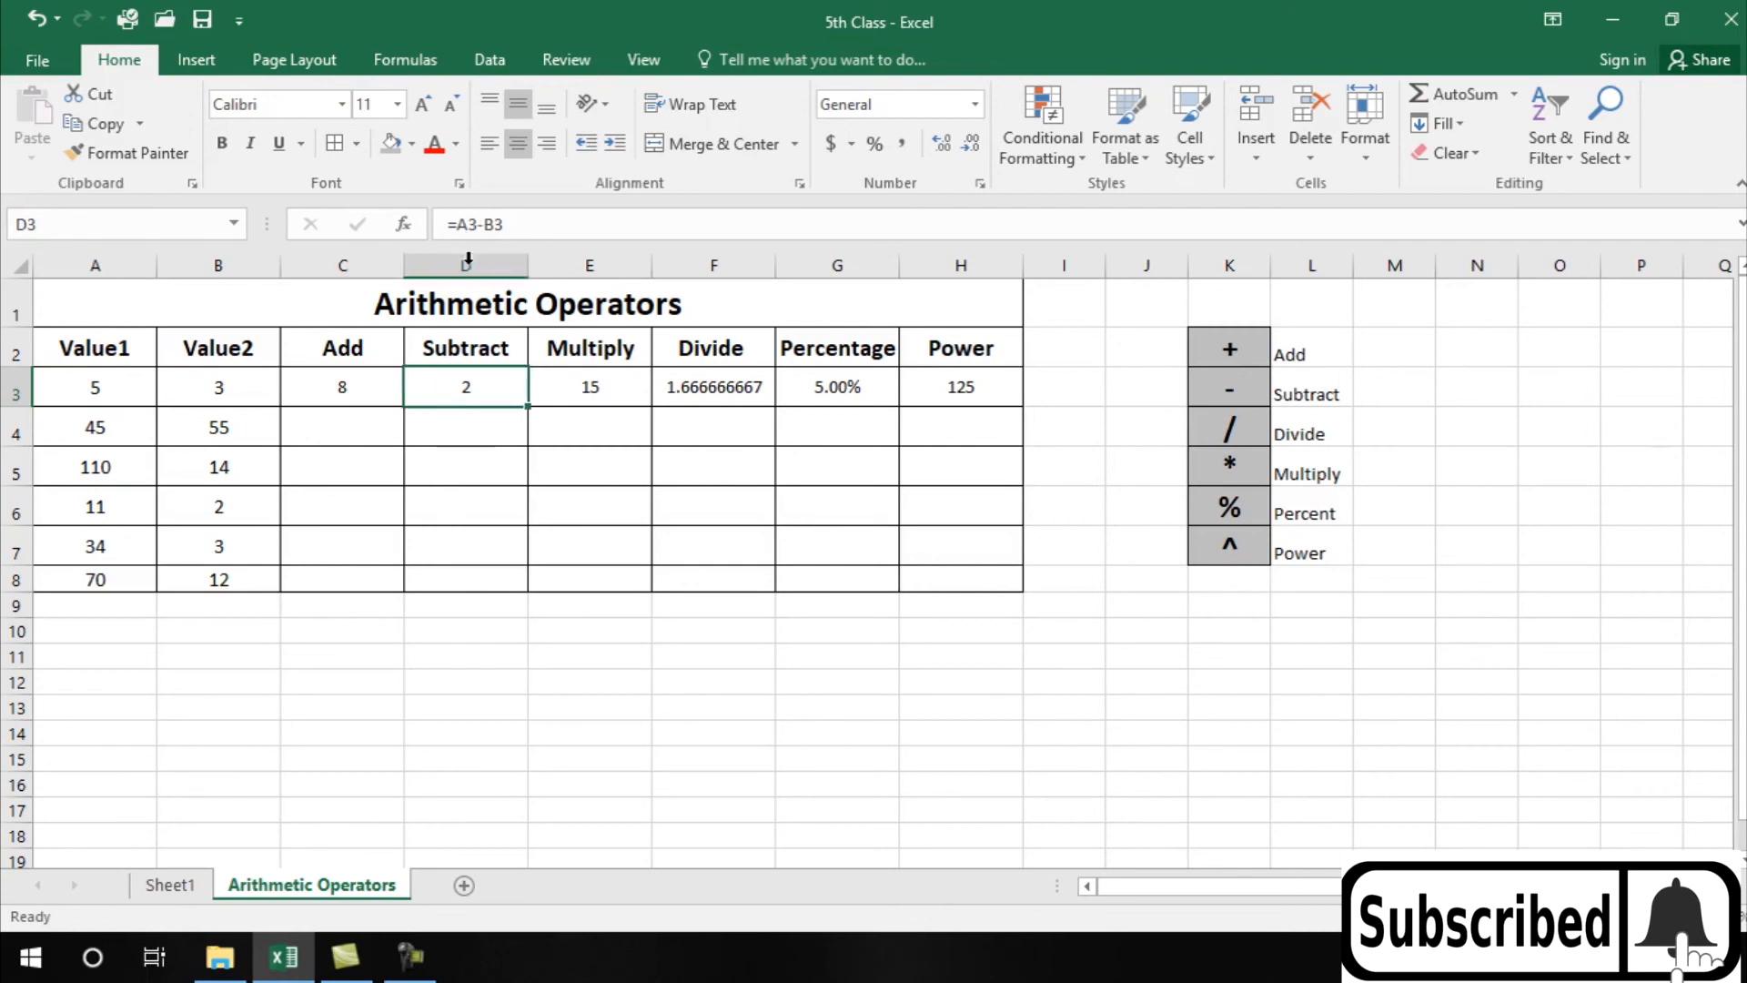
left_click(546, 377)
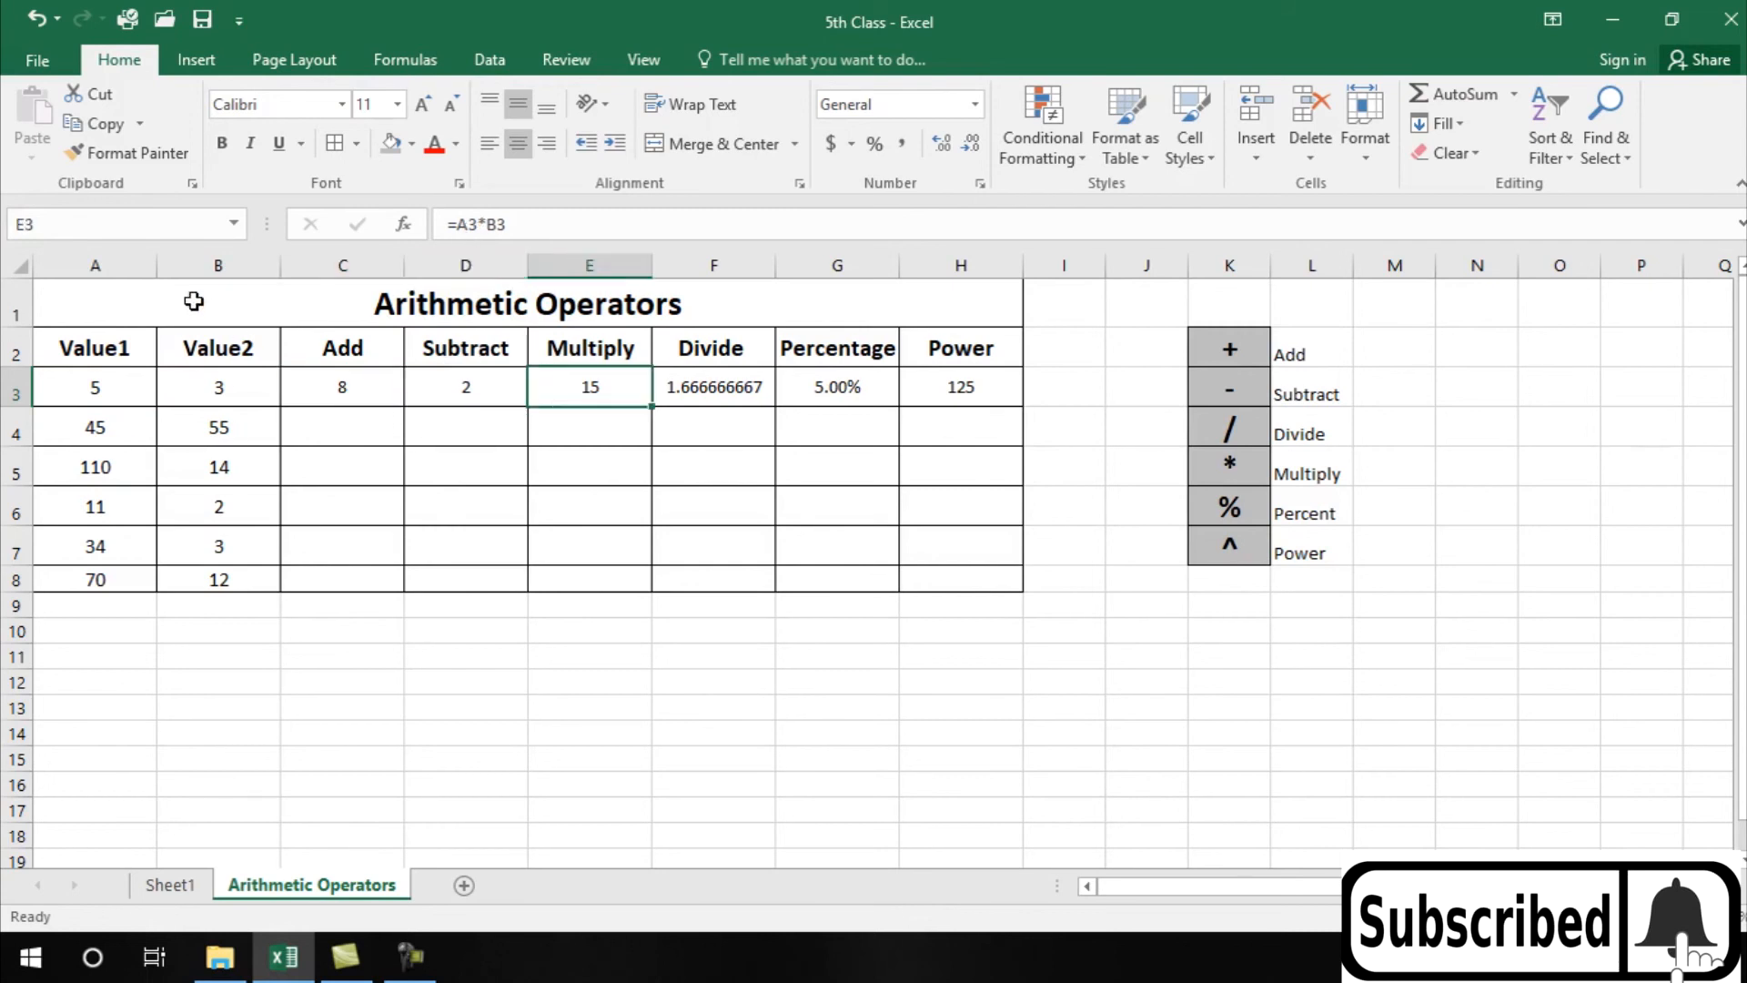
- Set the first row's Value1 in cell A3 to 100 to recalculate the formulas in that row
left_click(77, 387)
left_click(213, 387)
left_click(97, 386)
type("100")
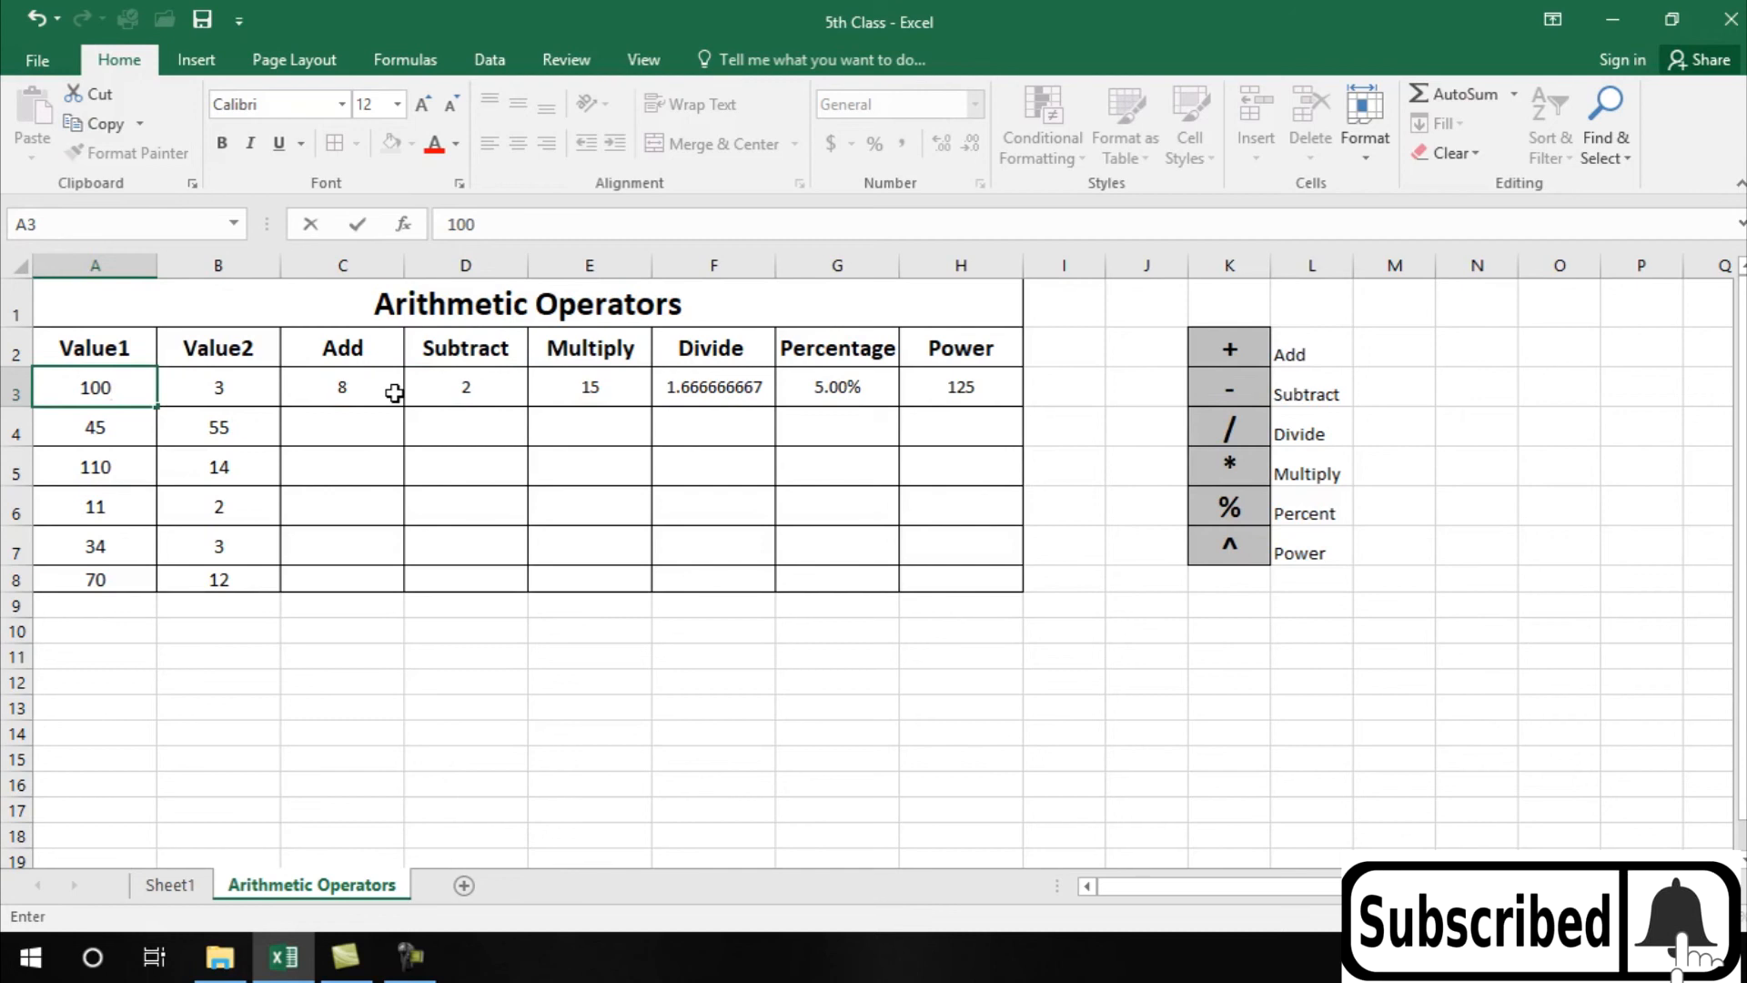
key("Return")
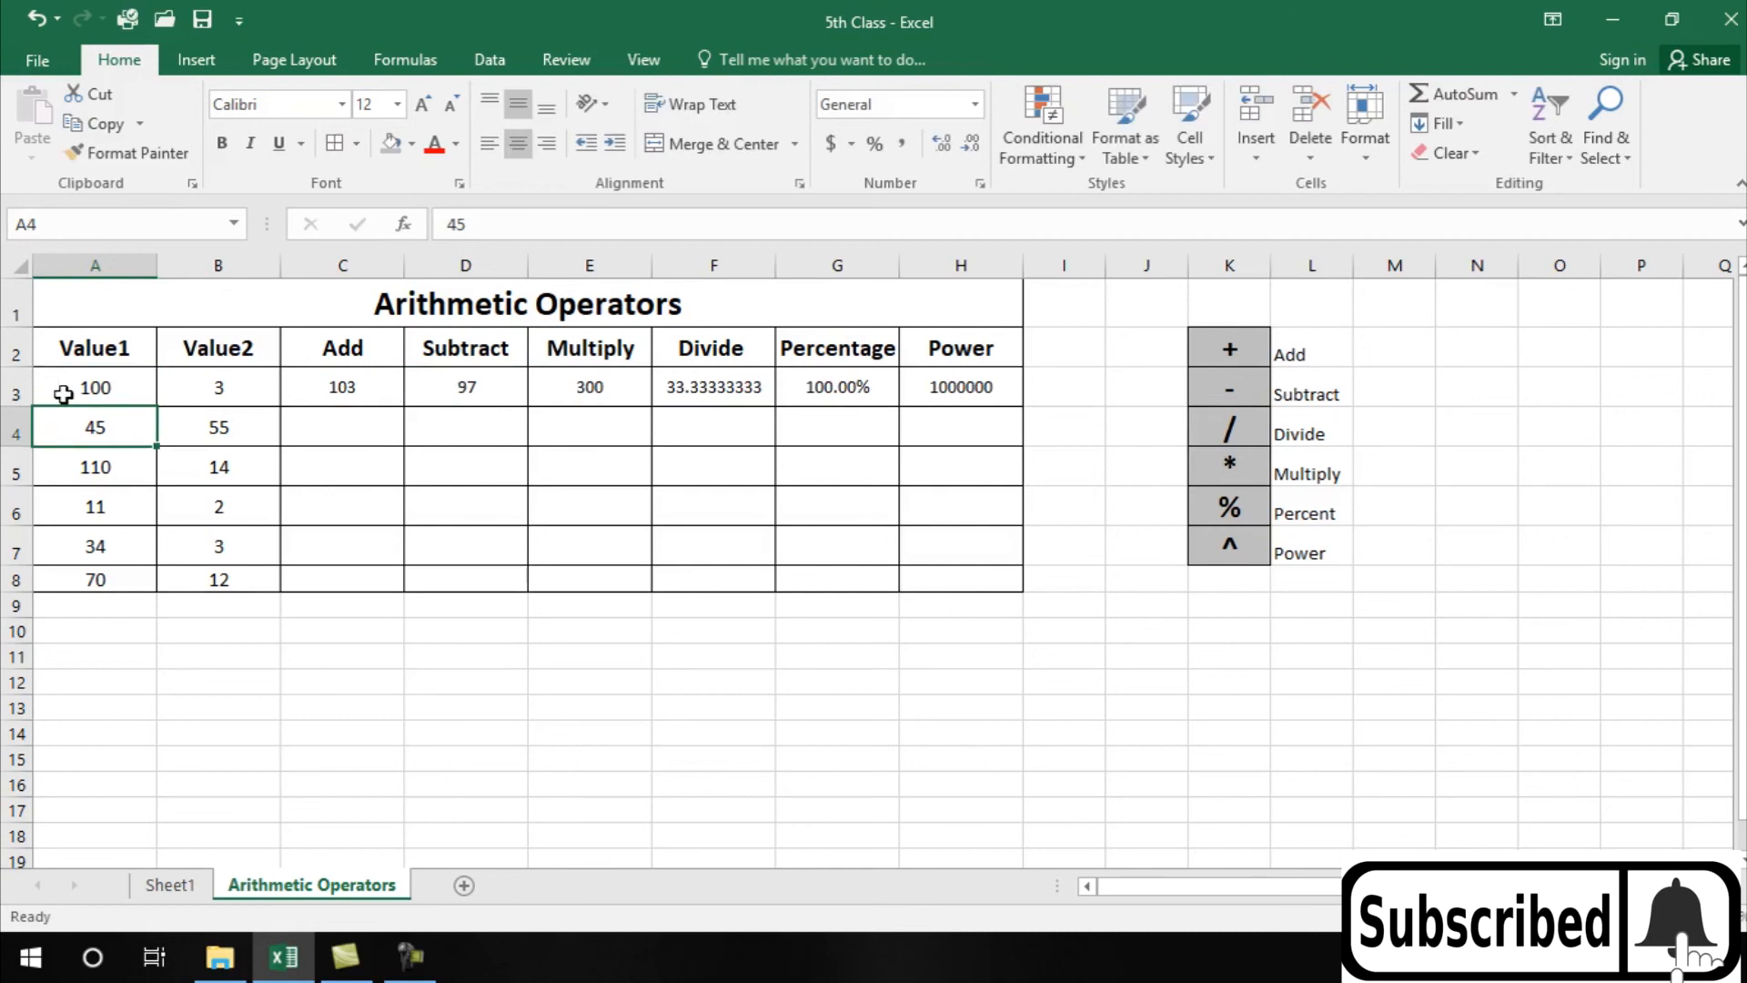
- Examine the recalculated results and their formulas across row 3, from Add in C3 to Power in H3
left_click(118, 389)
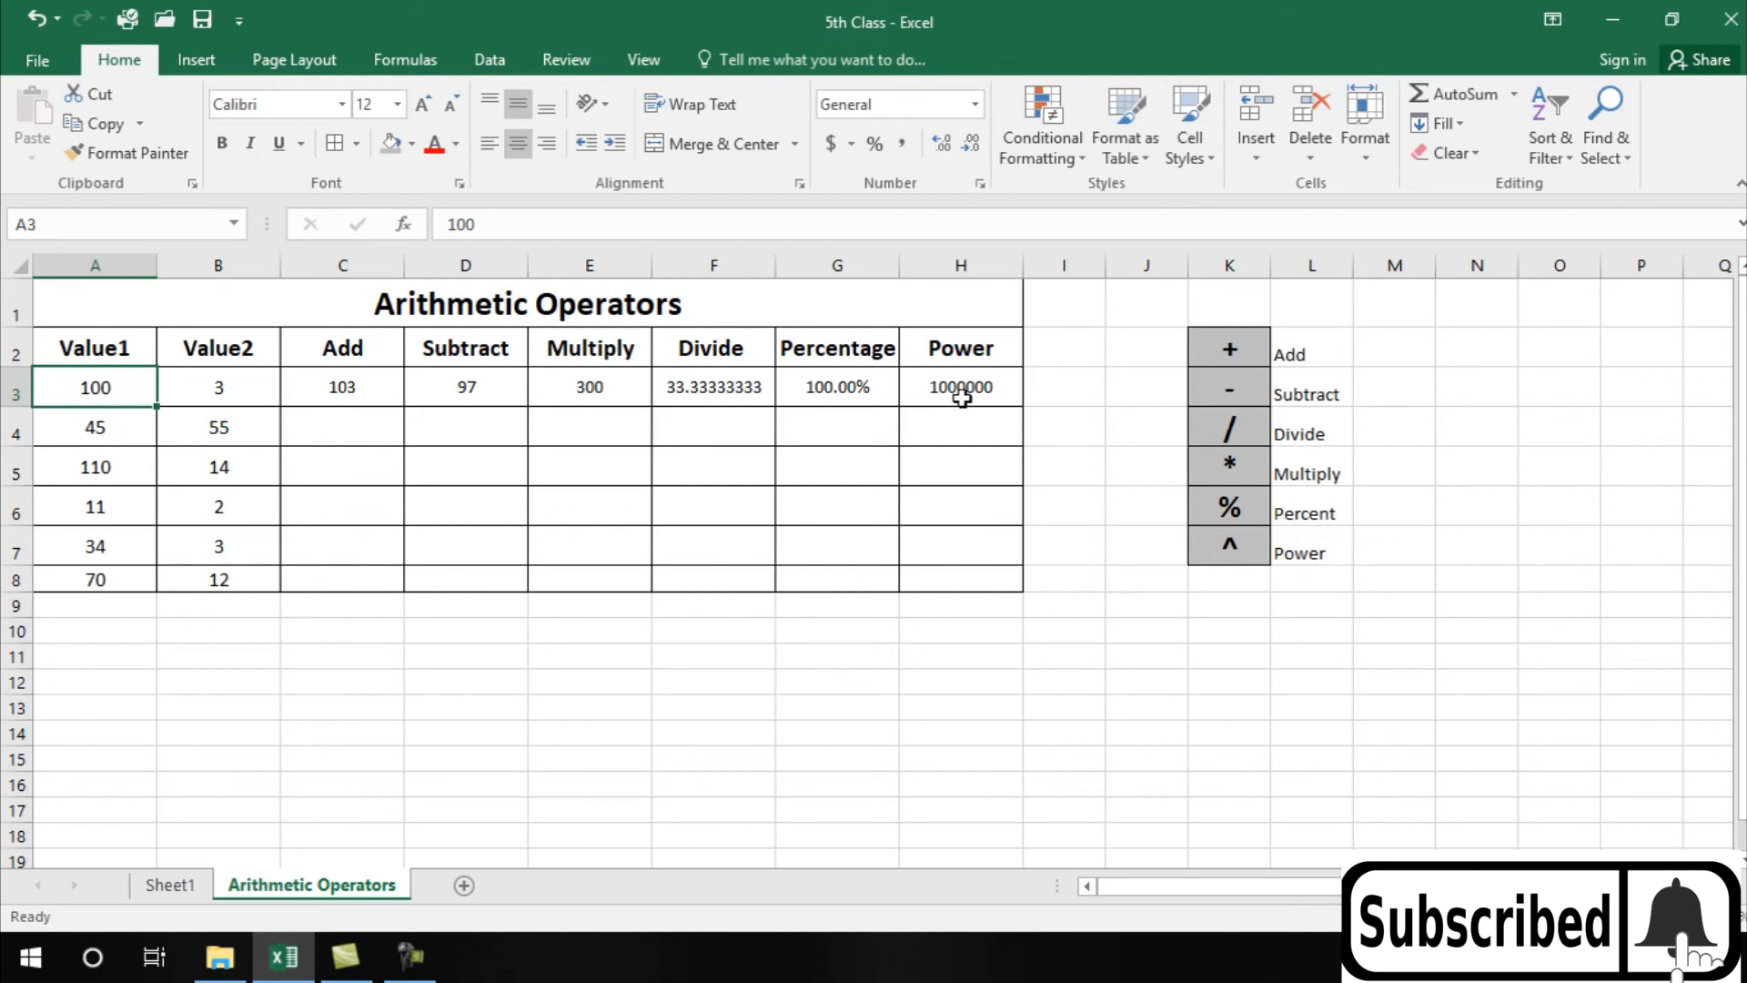
left_click(346, 386)
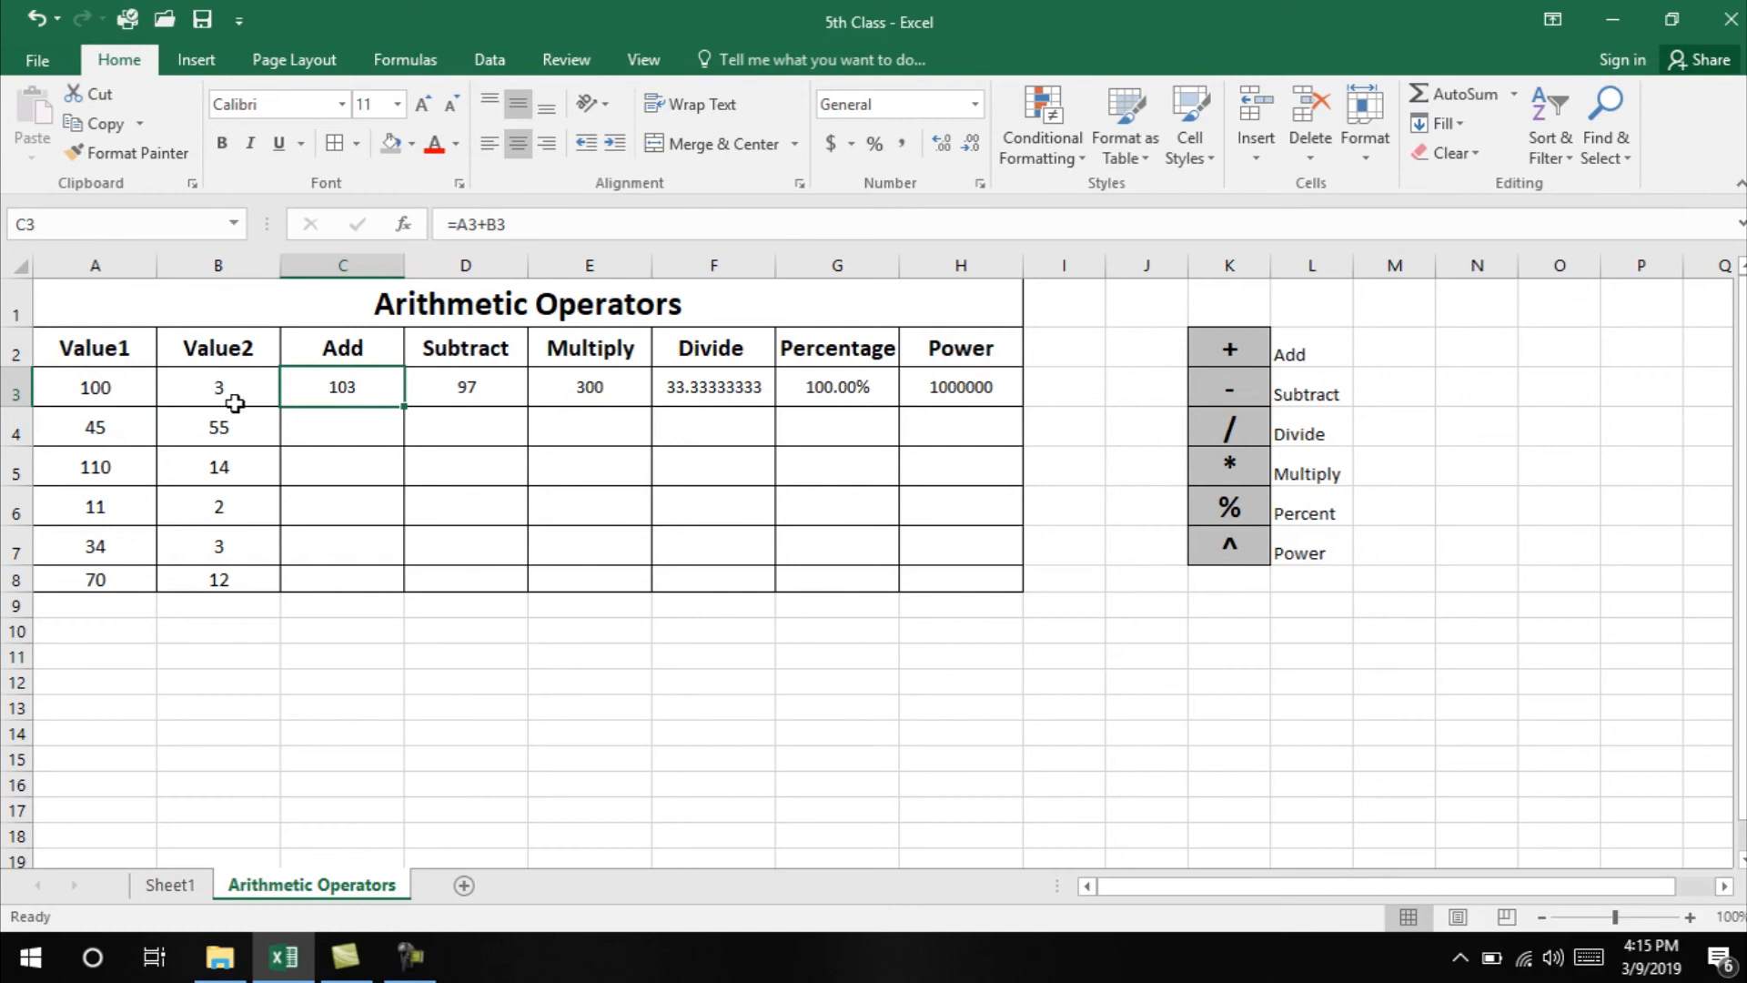
left_click(481, 400)
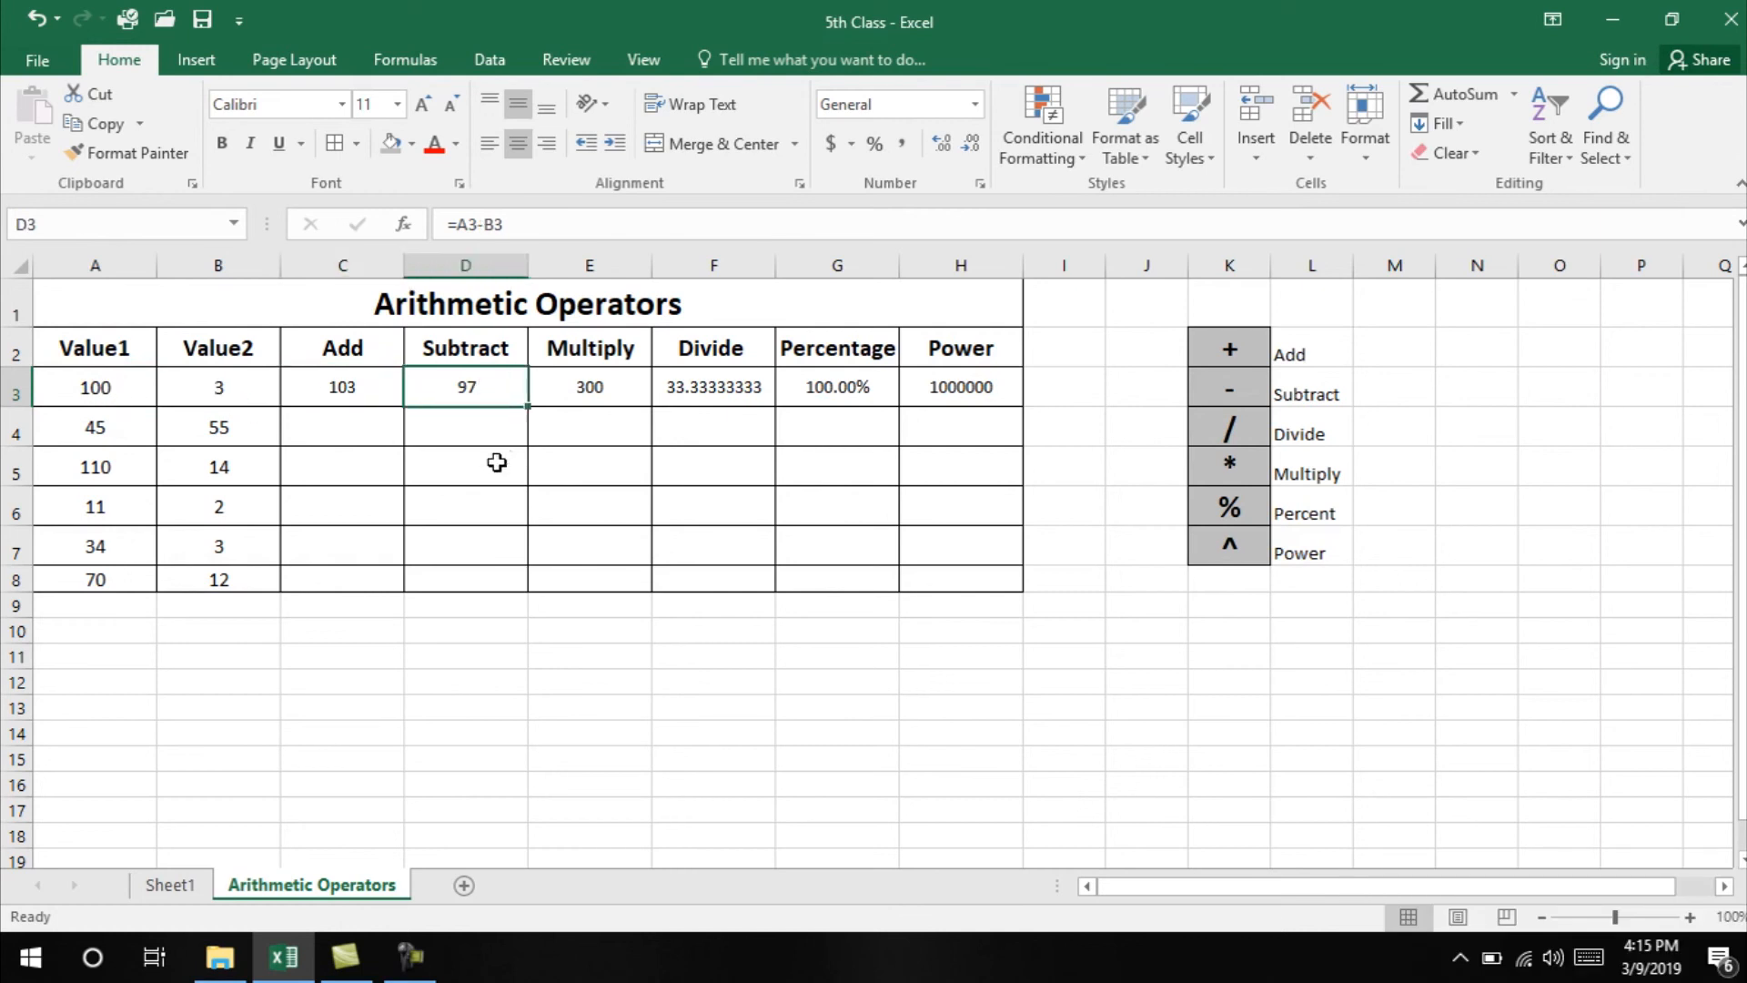
left_click(615, 395)
left_click(746, 391)
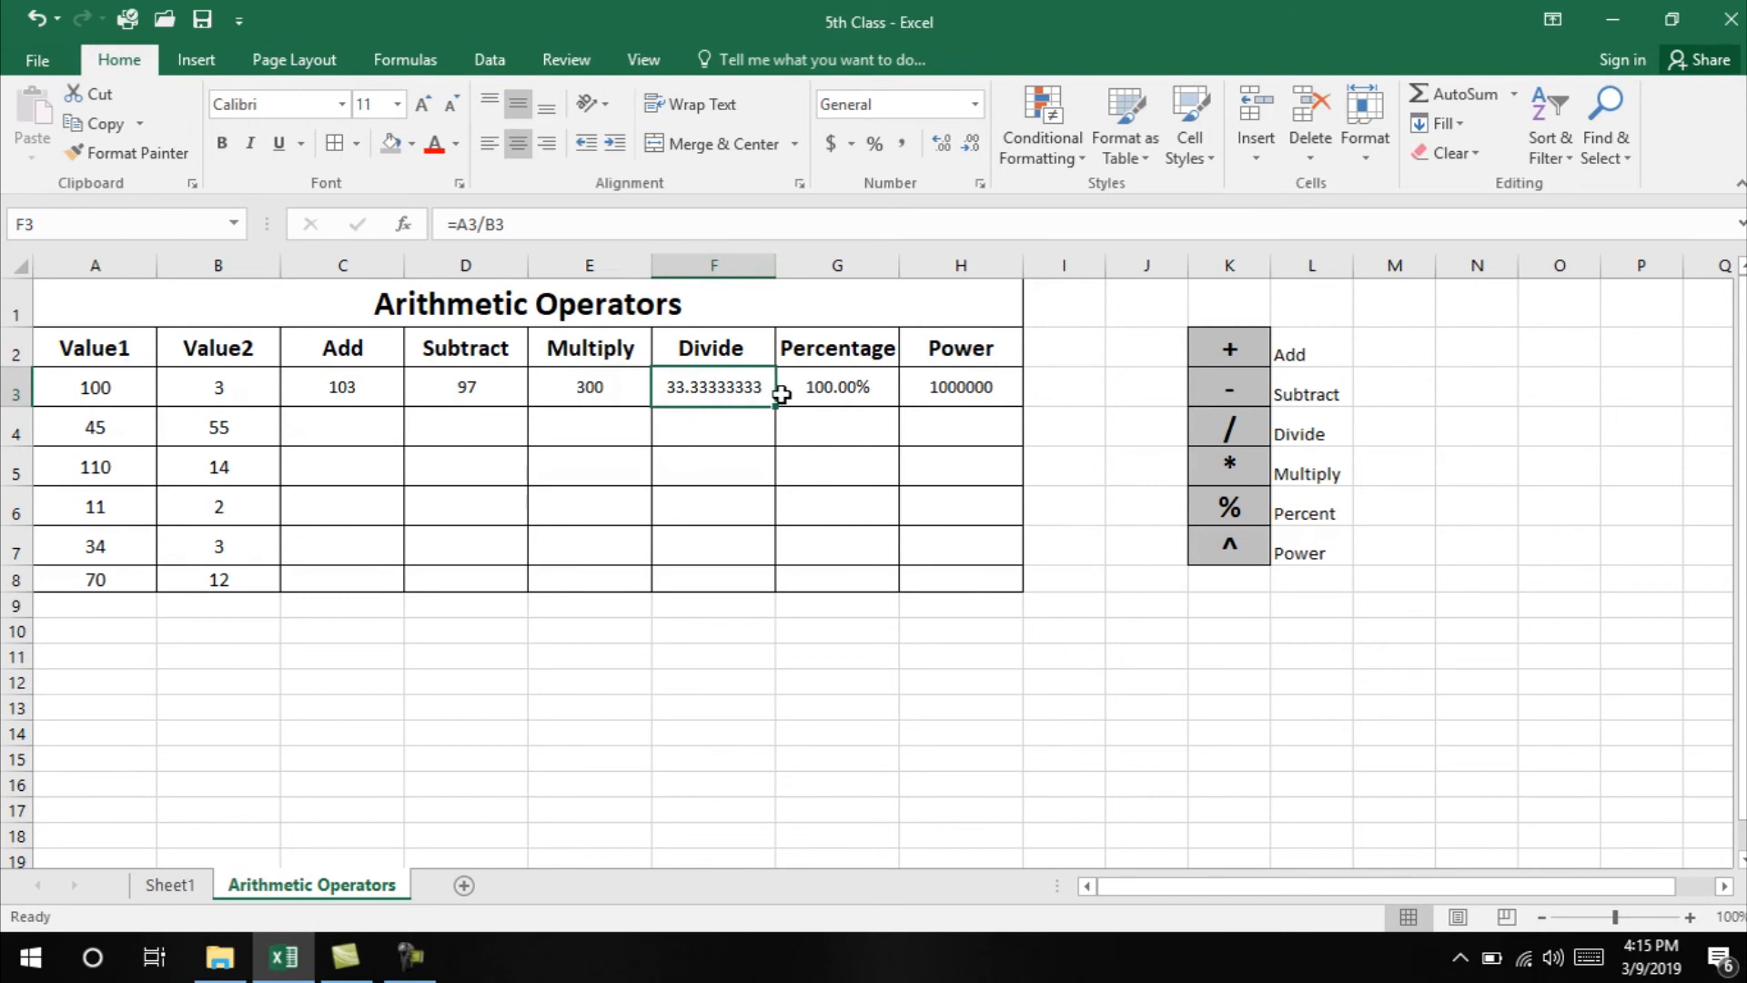
left_click(872, 390)
left_click(957, 390)
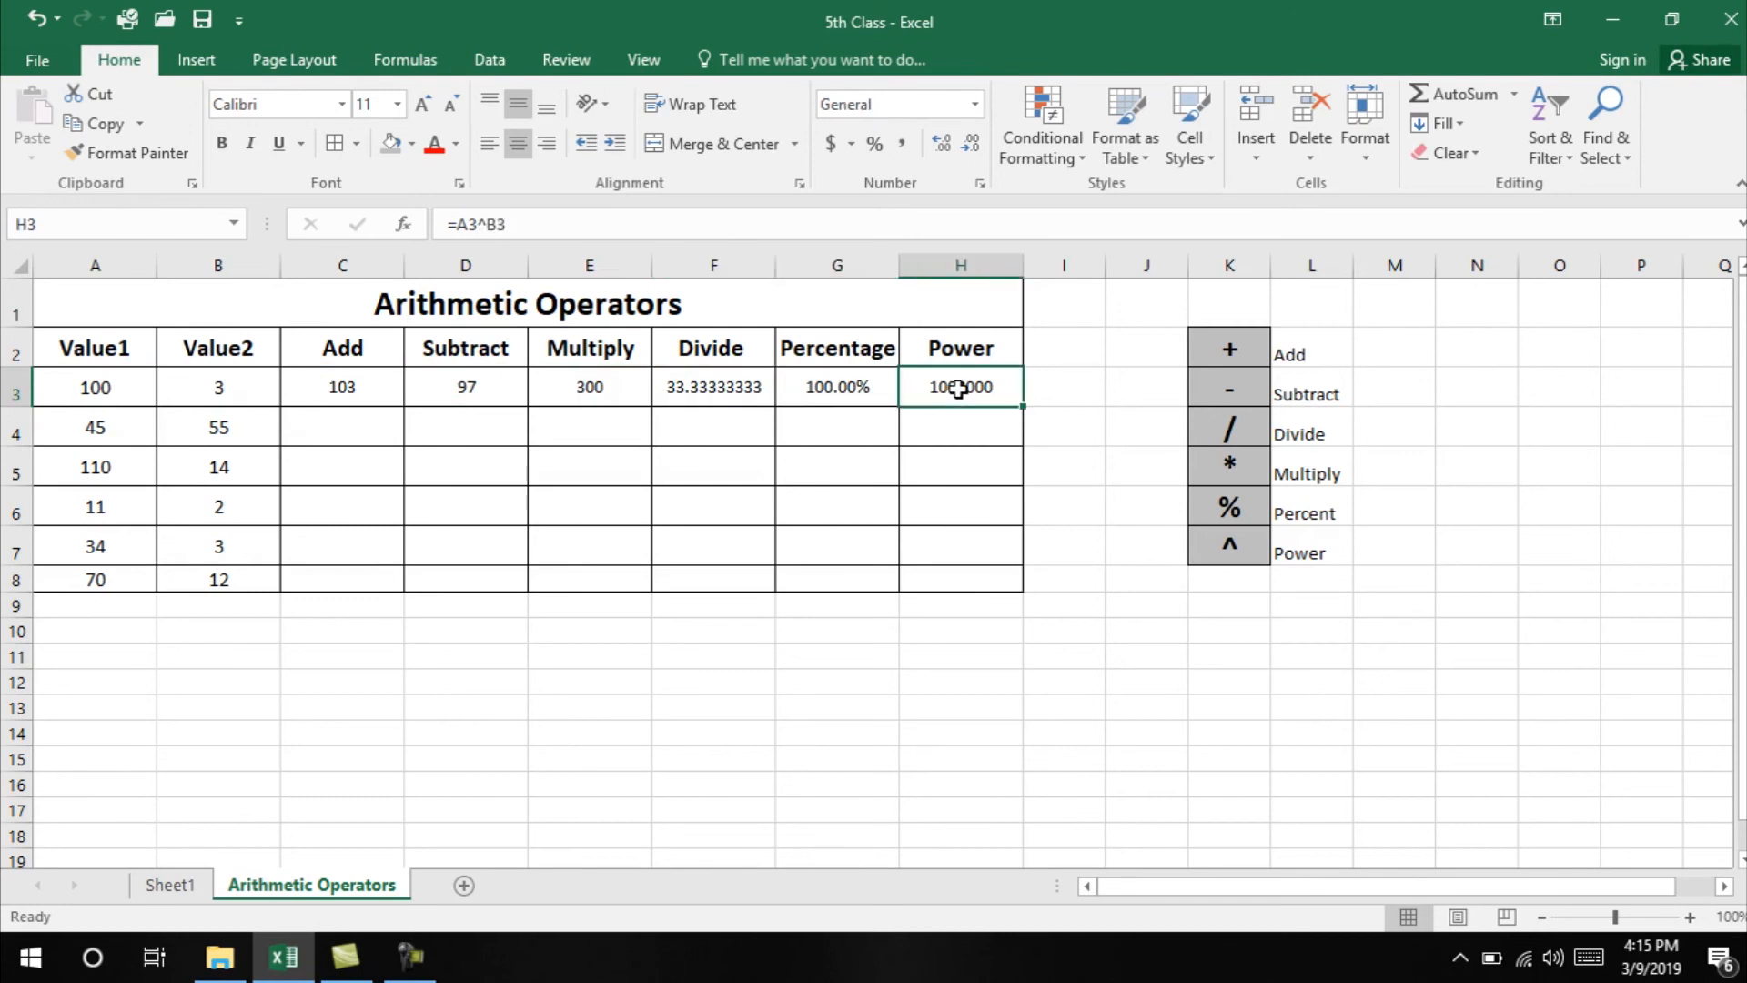
- Set the first row's Value1 in cell A3 to 50 and check the row's Add and Power cells against its inputs
left_click(109, 391)
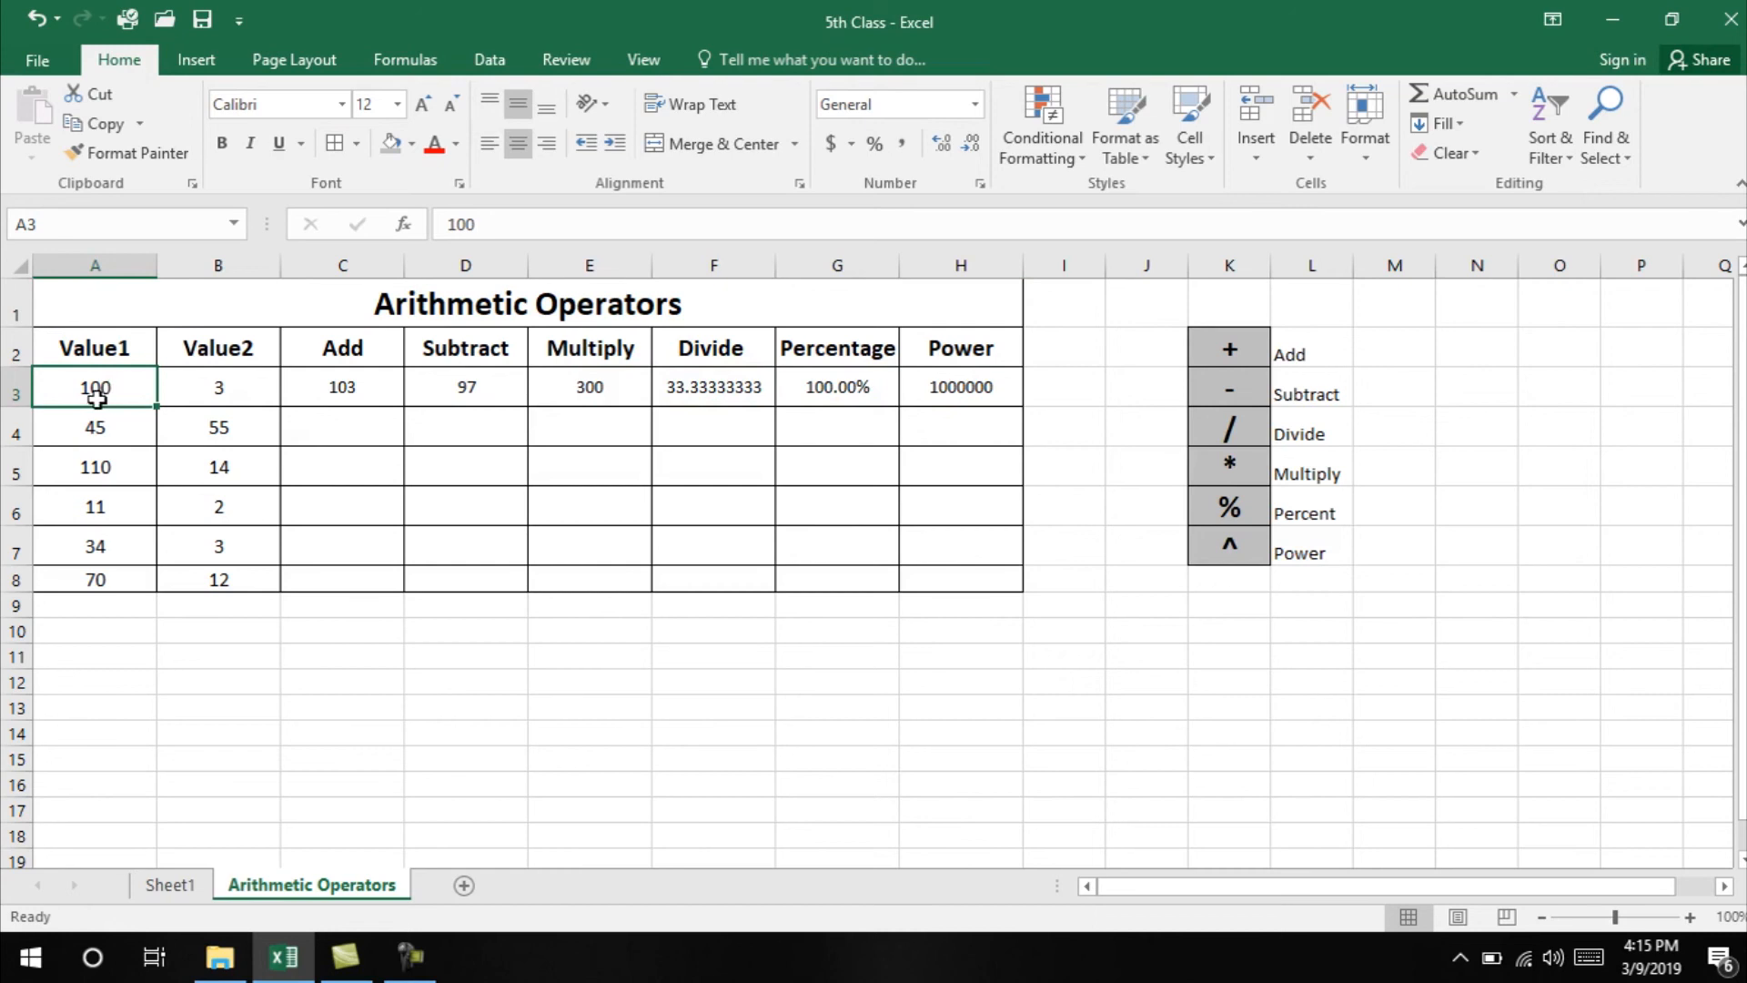
type("50")
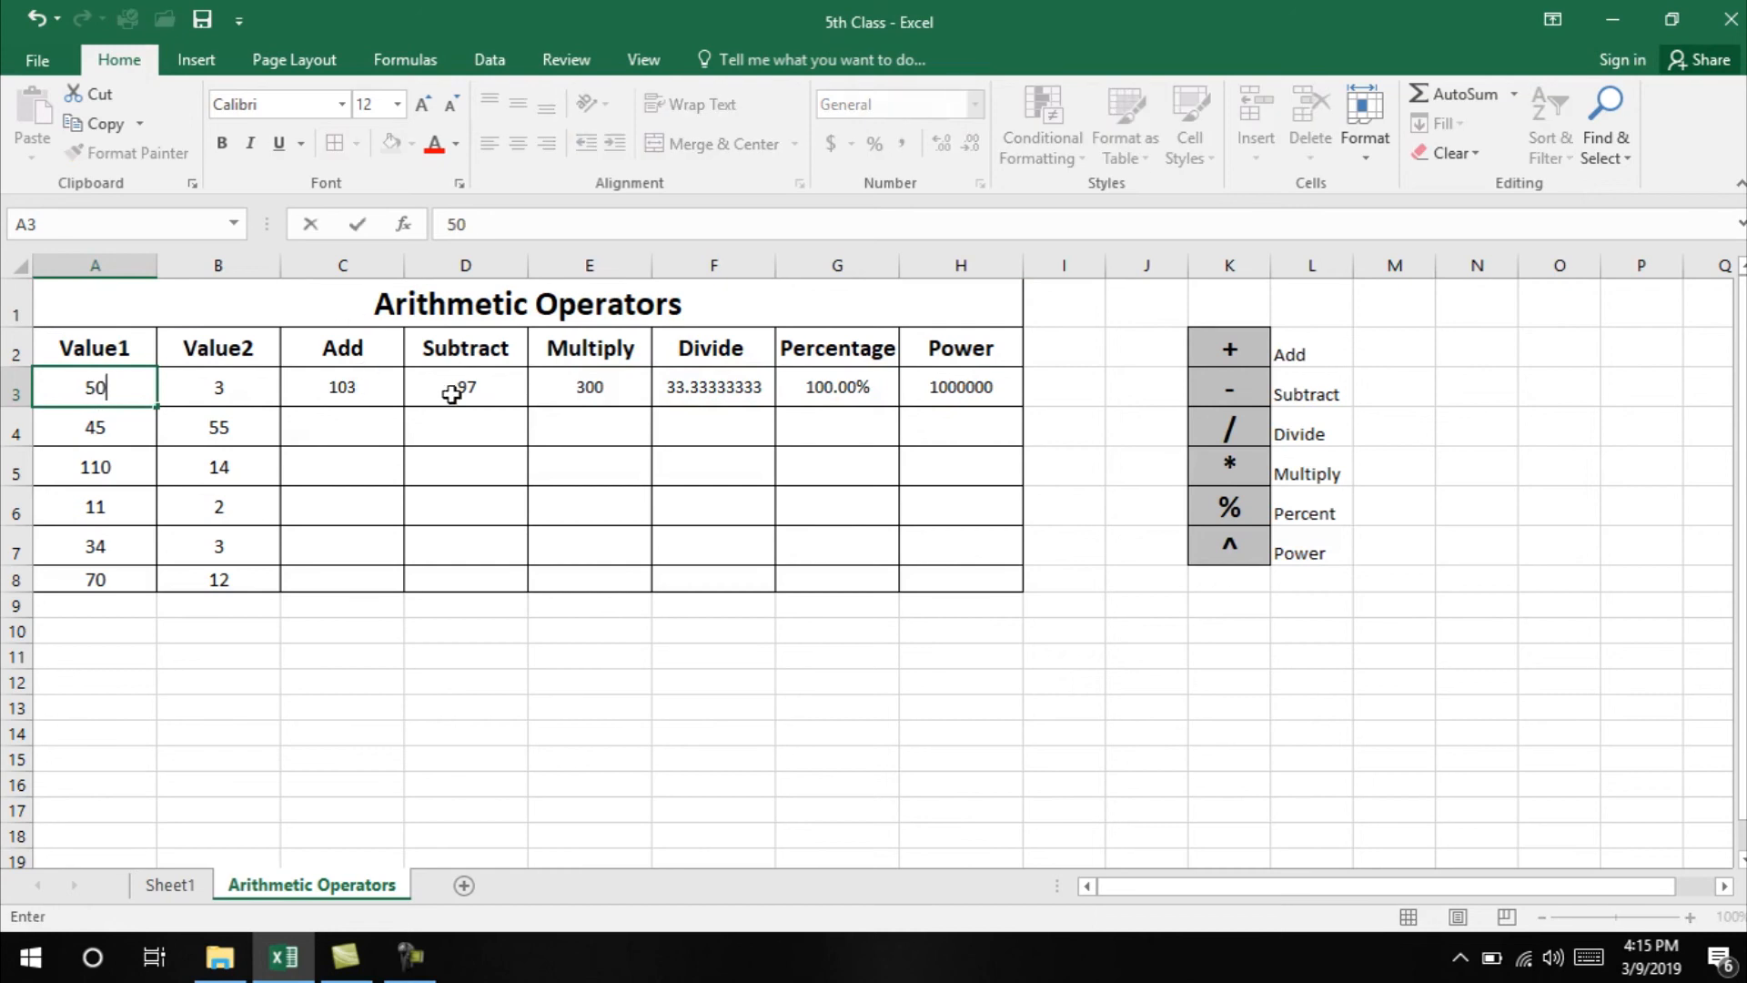
key("Return")
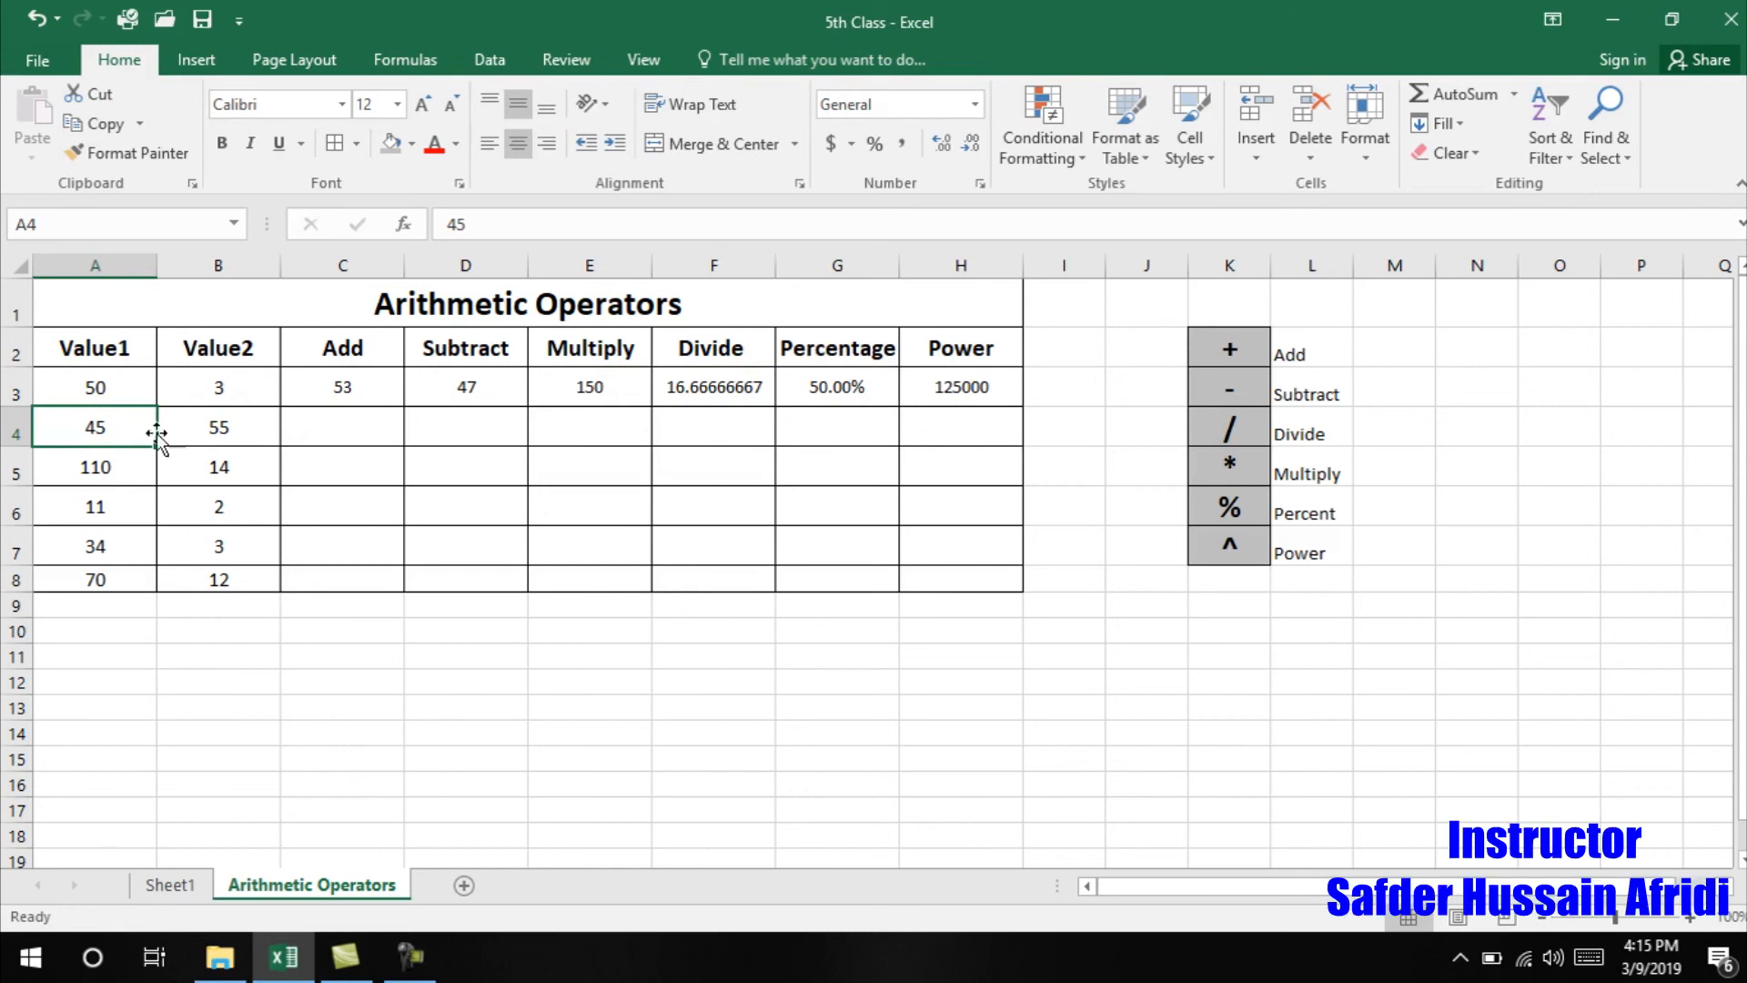
left_click(337, 382)
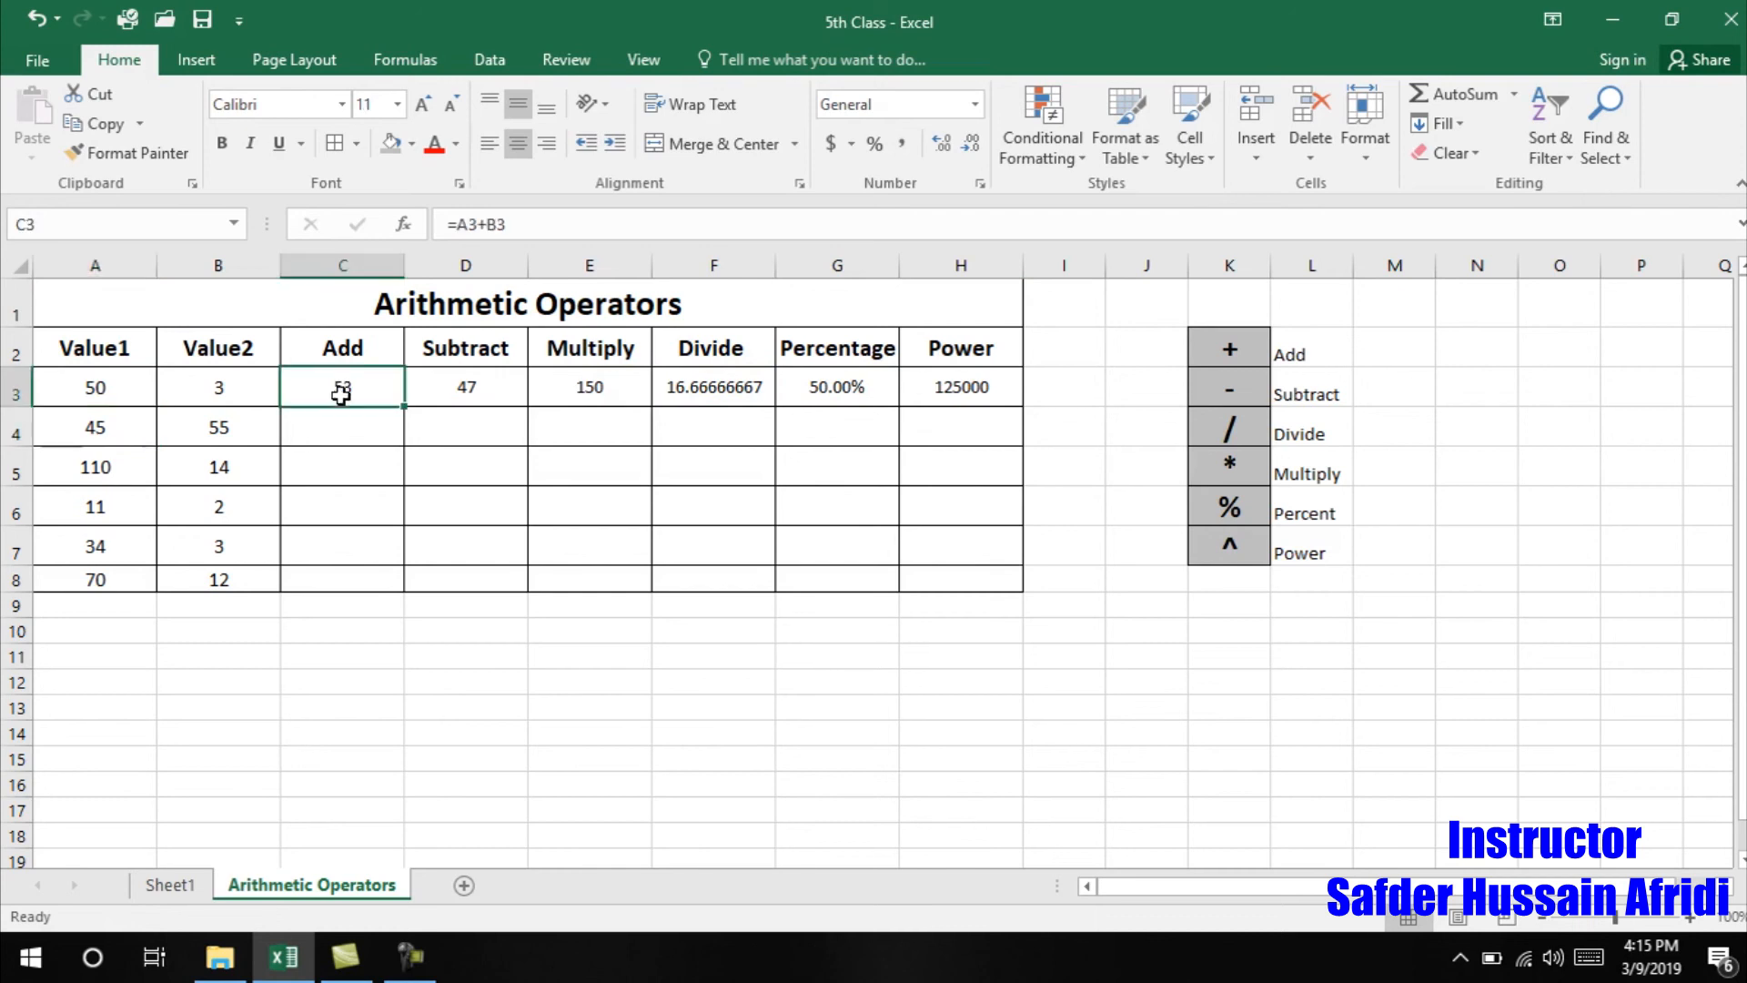
left_click_drag(75, 387, 205, 387)
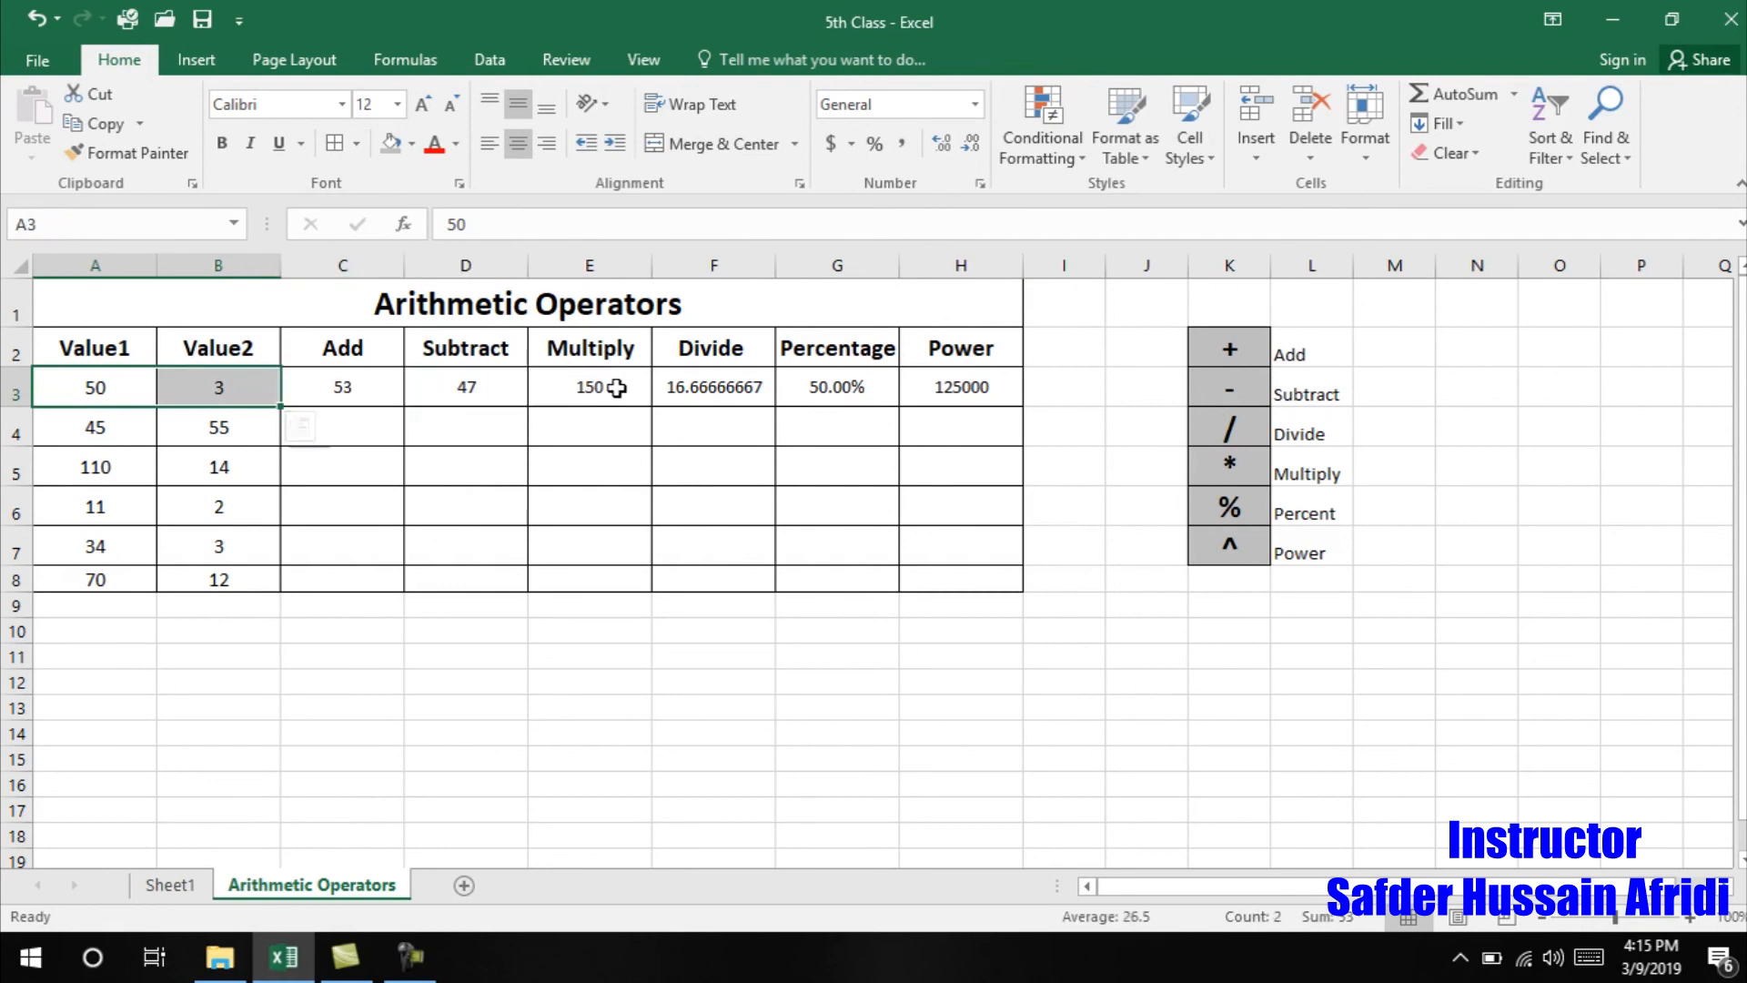
left_click(1002, 385)
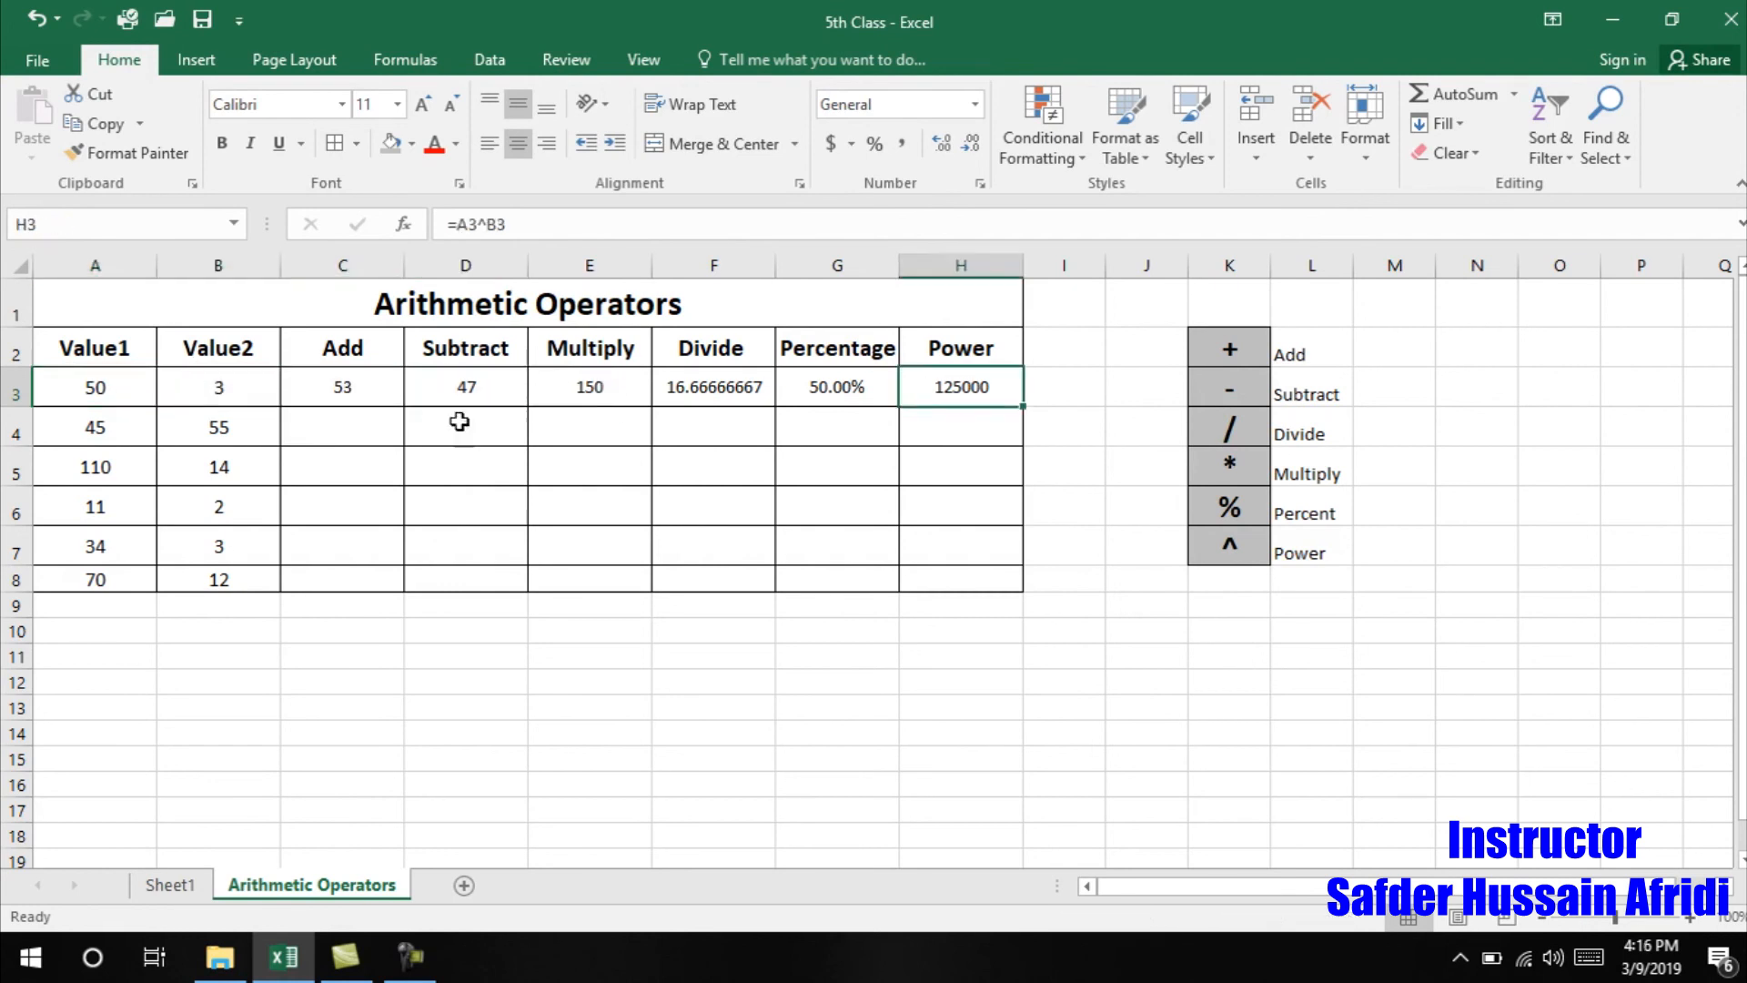
- Enter the formula =A4+B4 in cell C4 to add the second row's Value1 and Value2
left_click(77, 427)
left_click(223, 428)
left_click(348, 428)
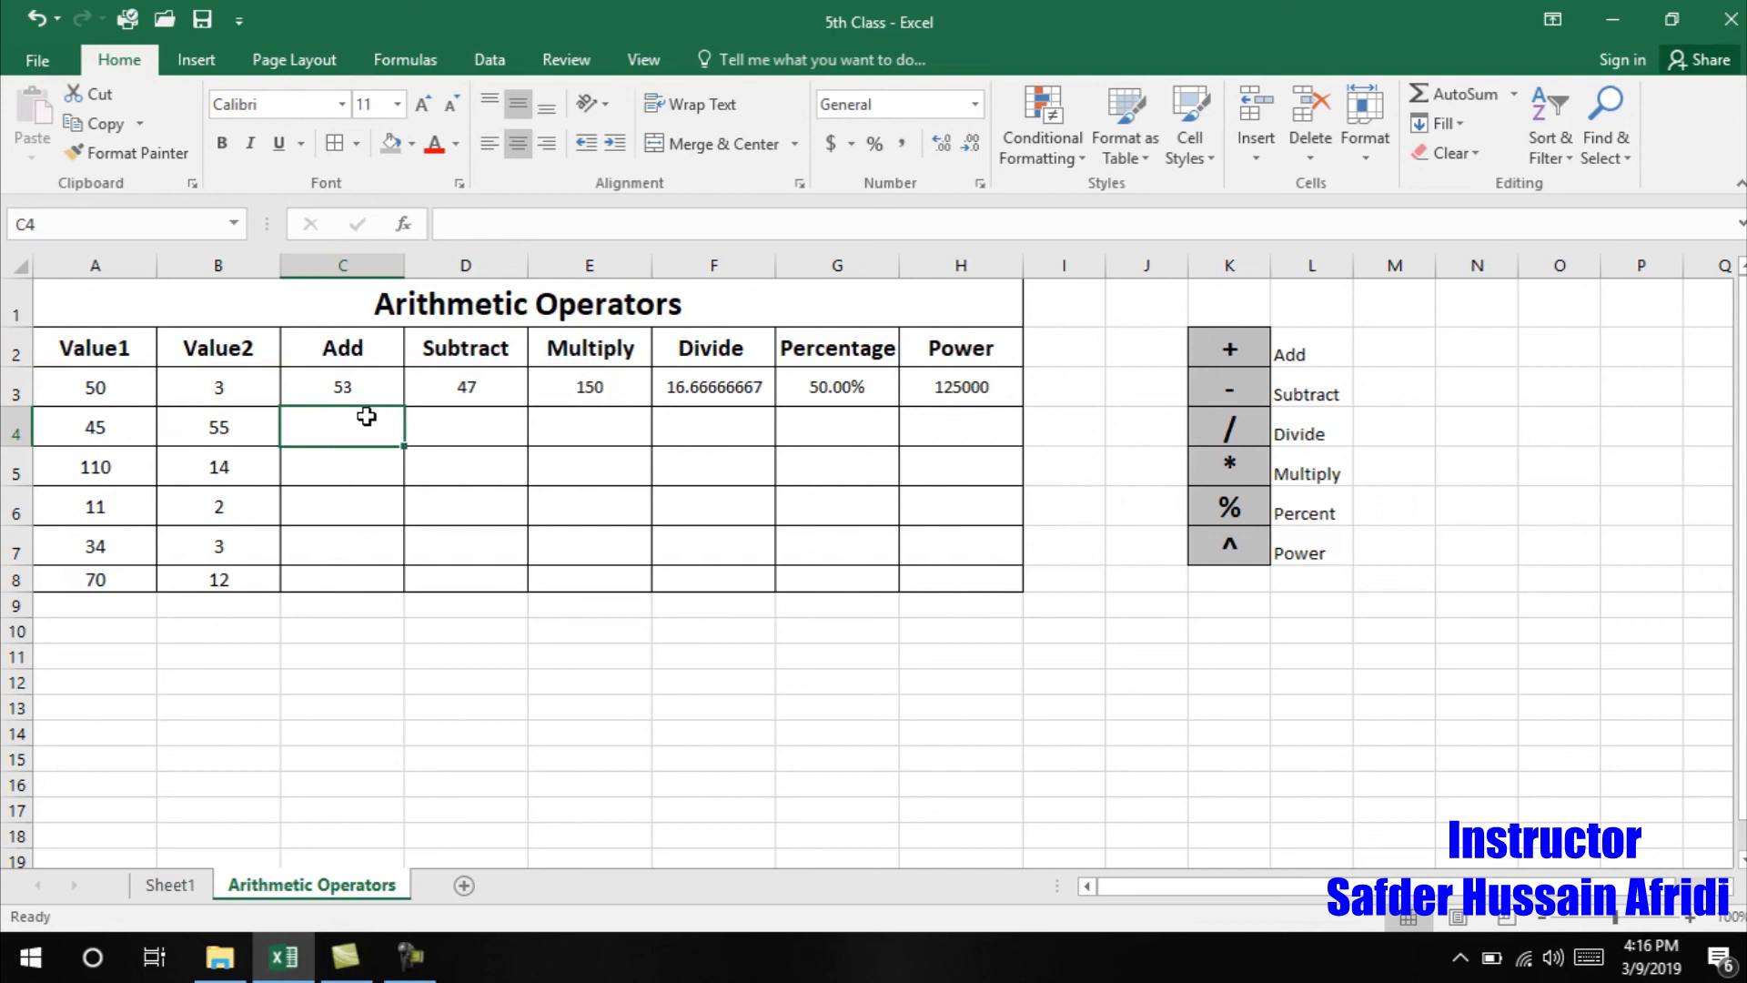
type("=")
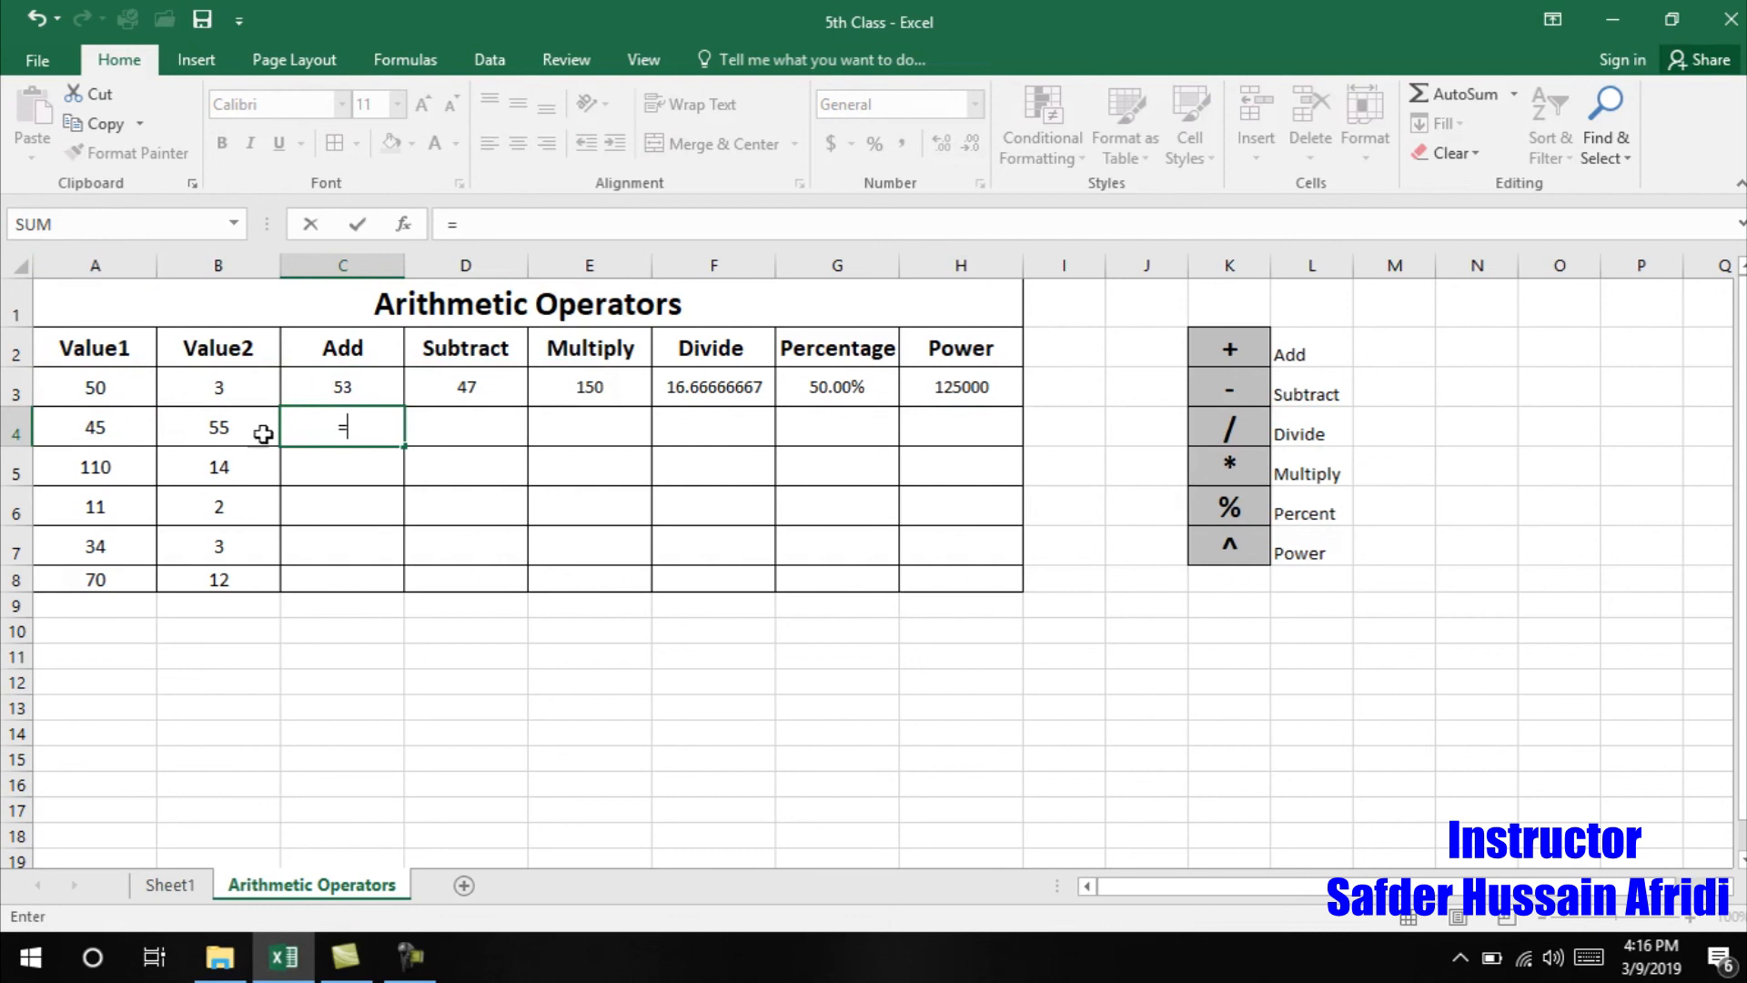
left_click(91, 435)
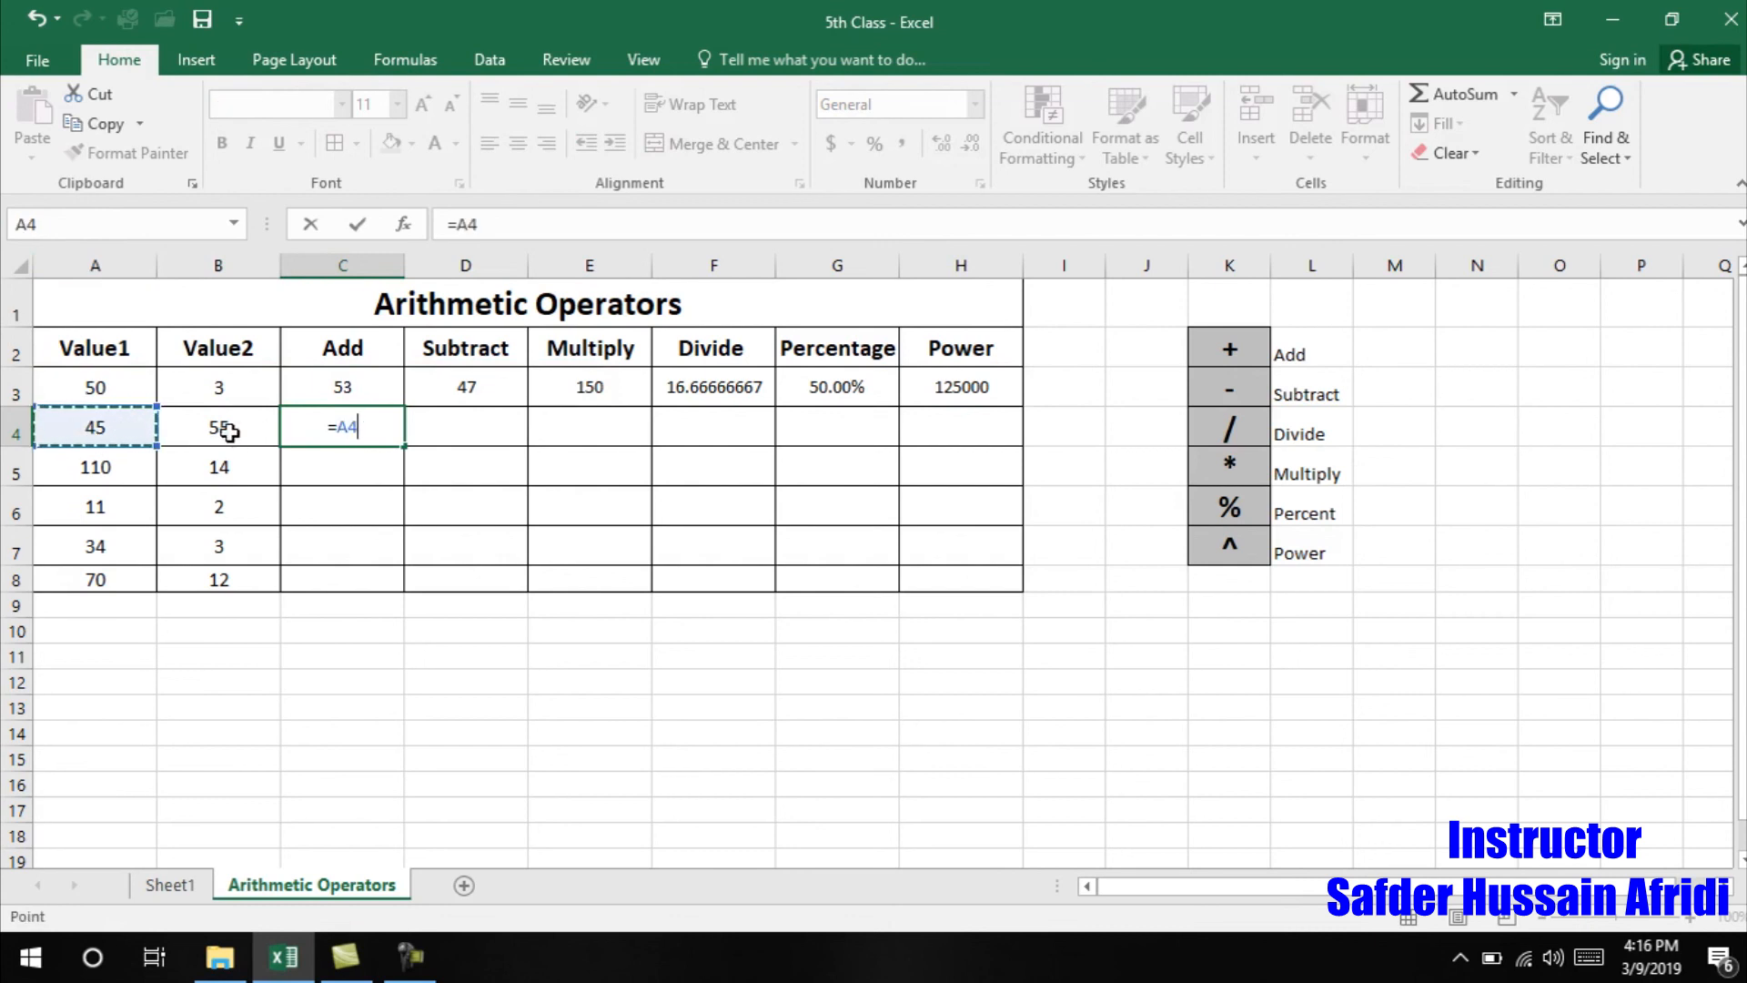
type("+")
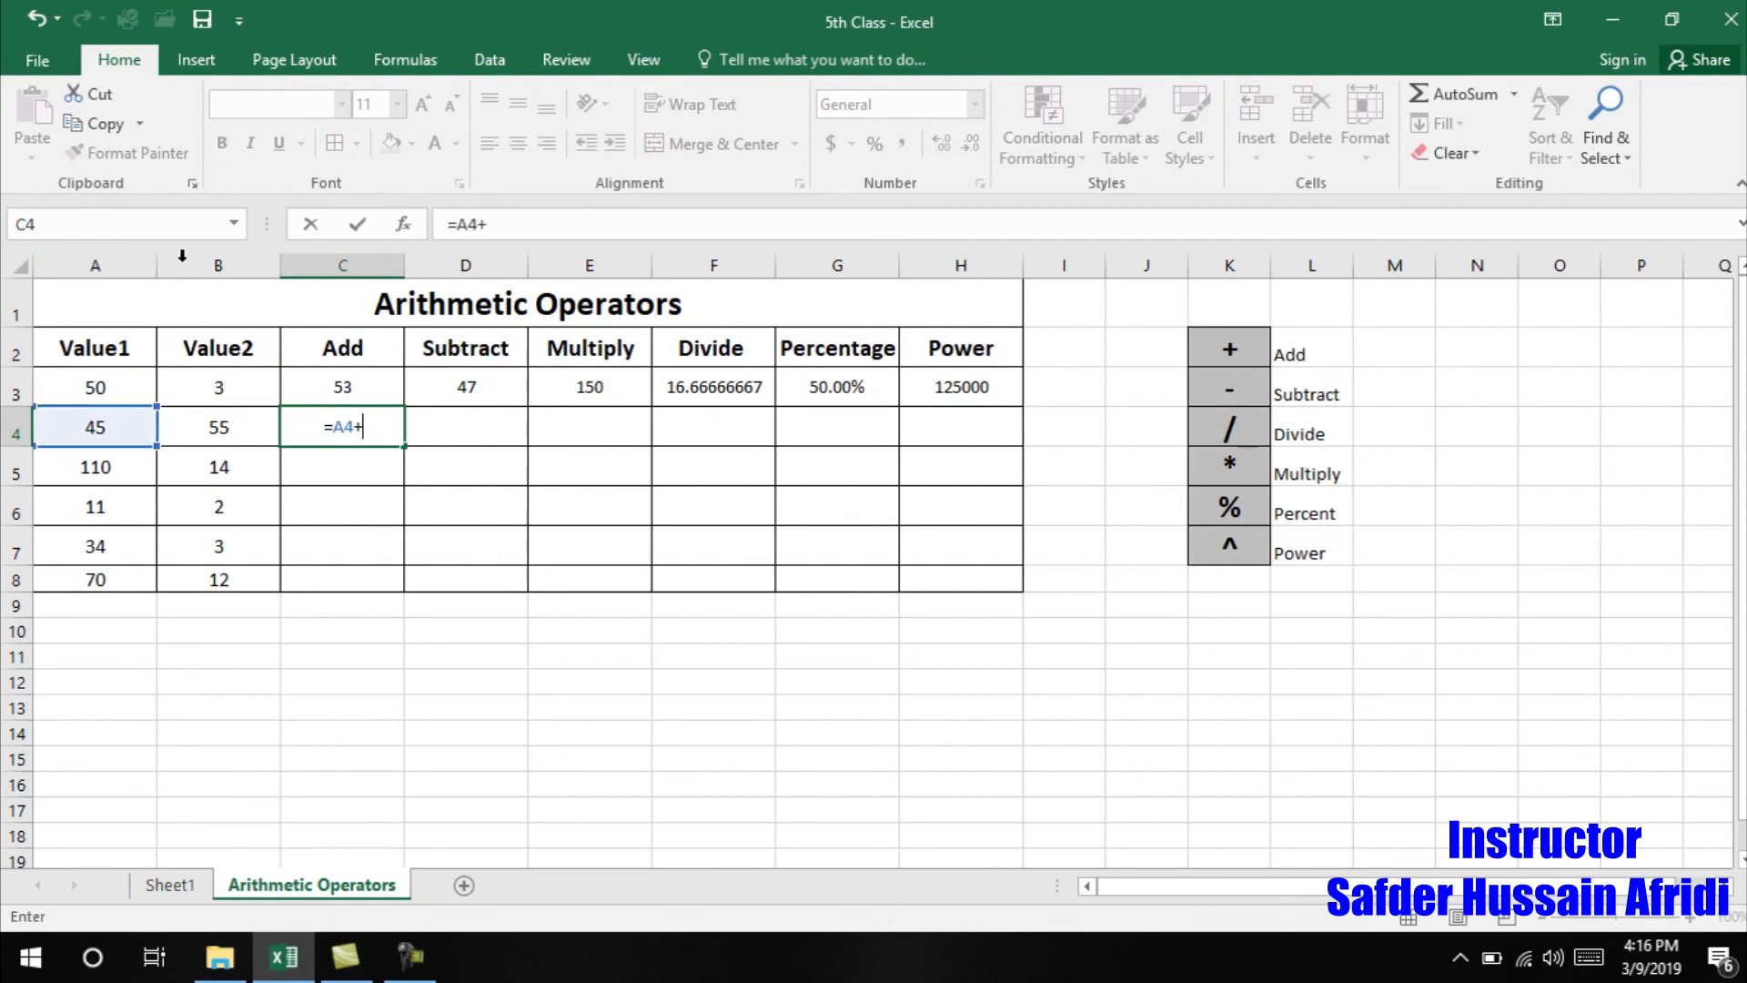
left_click(226, 424)
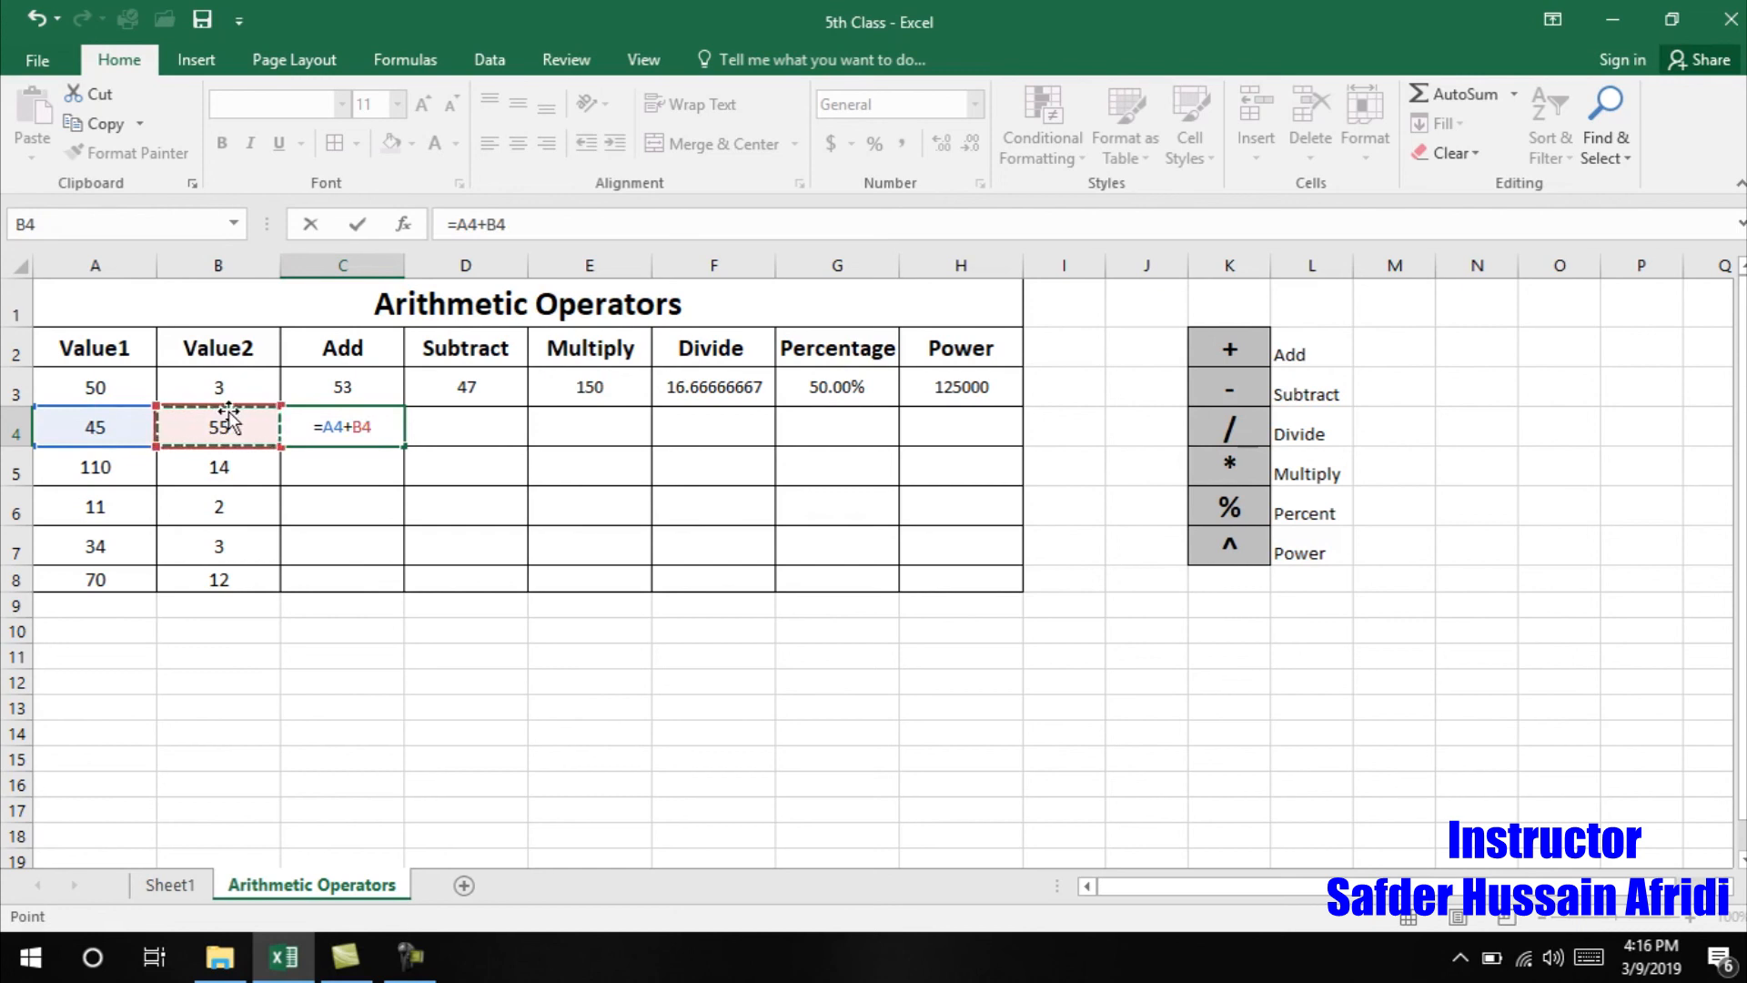
key("Return")
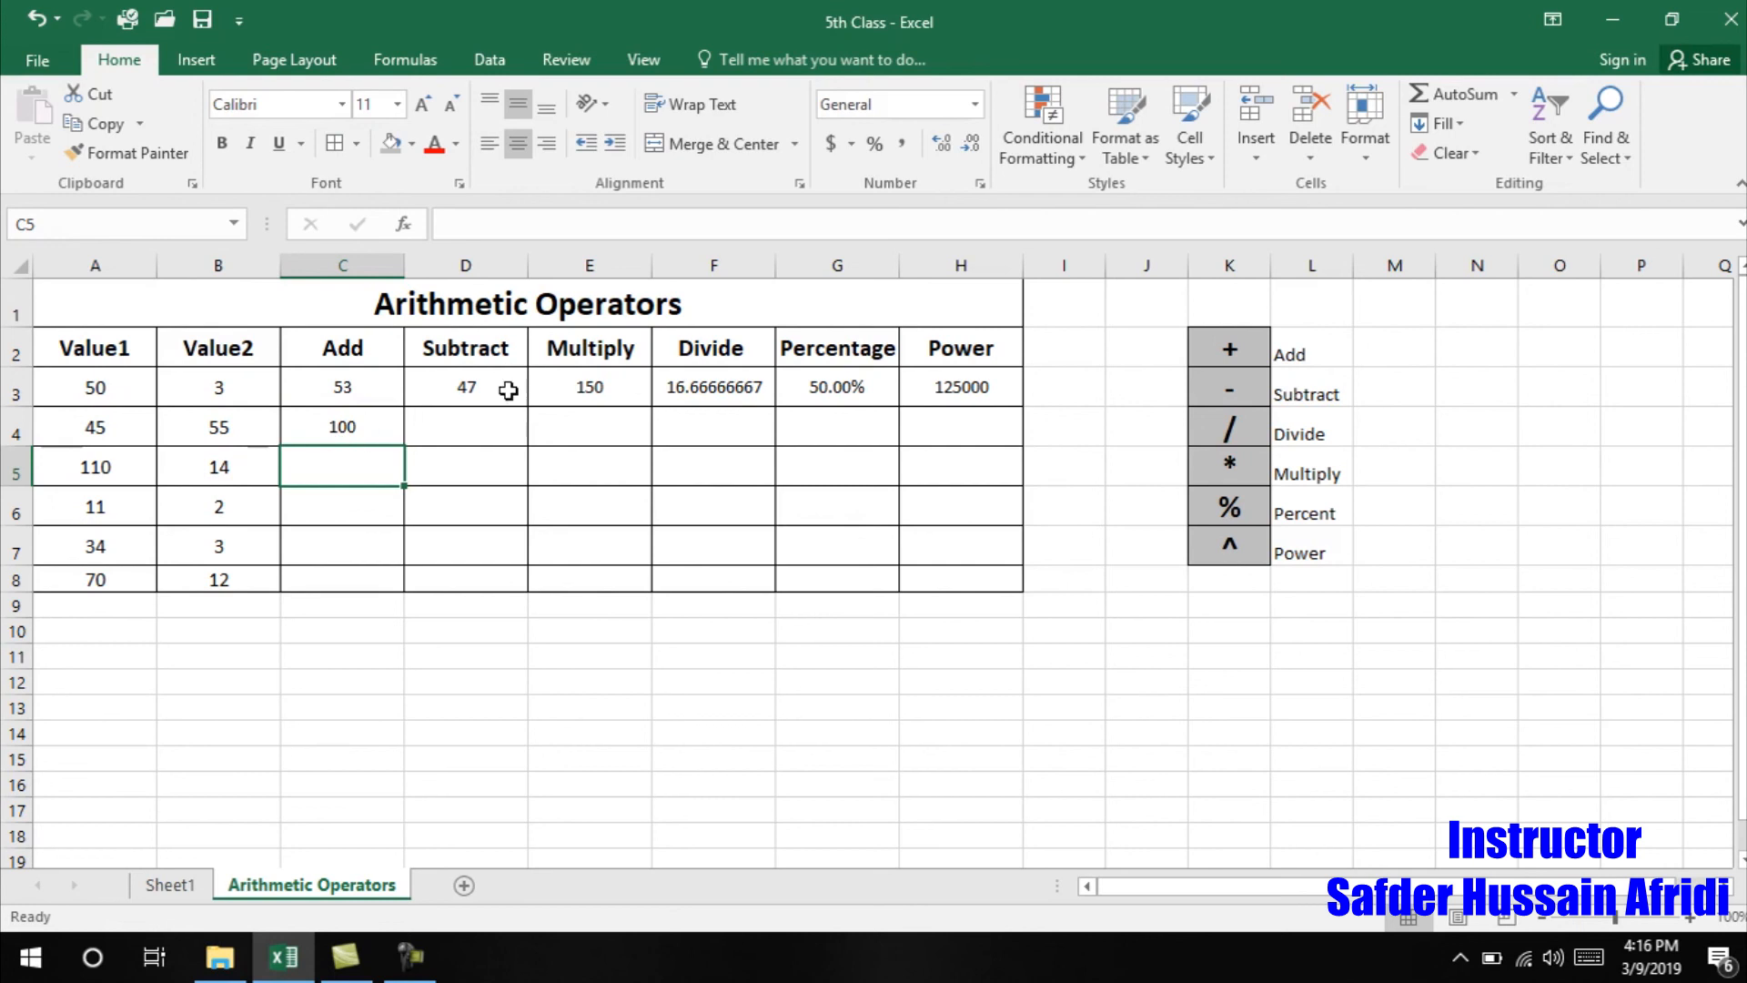
- Fill the Add formula from C4 down to C8 and check the copied formulas in the rows below it
left_click(355, 430)
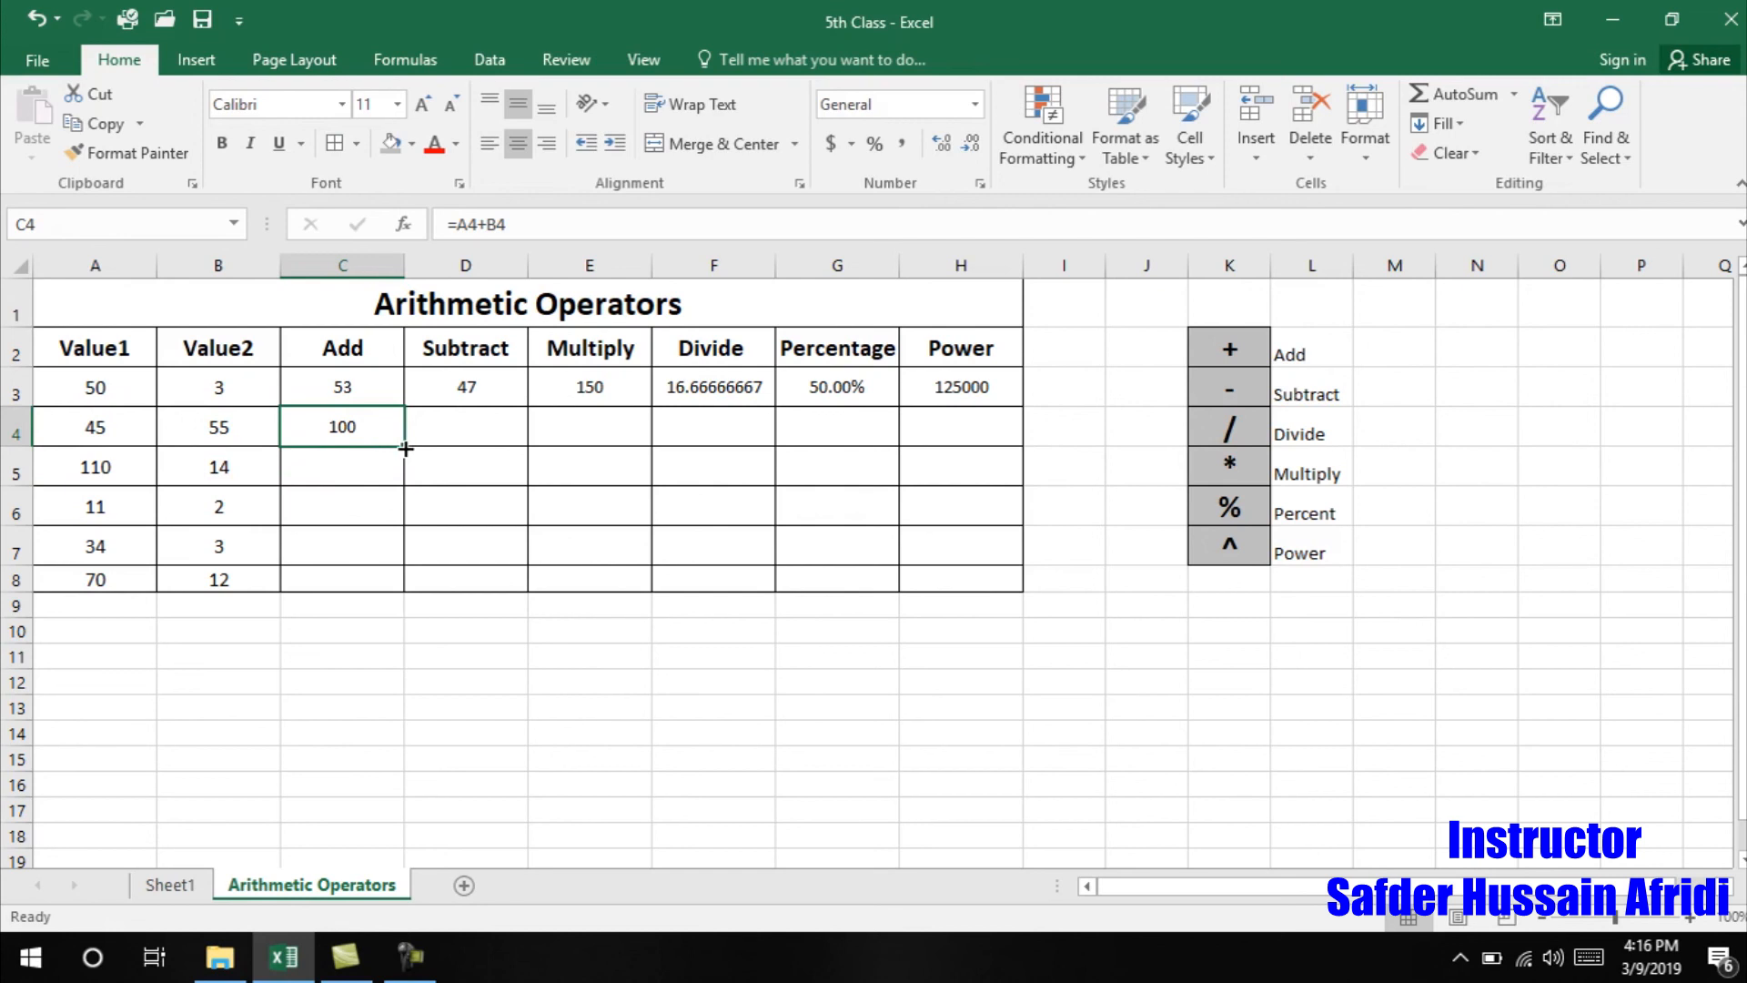
left_click_drag(406, 448, 395, 588)
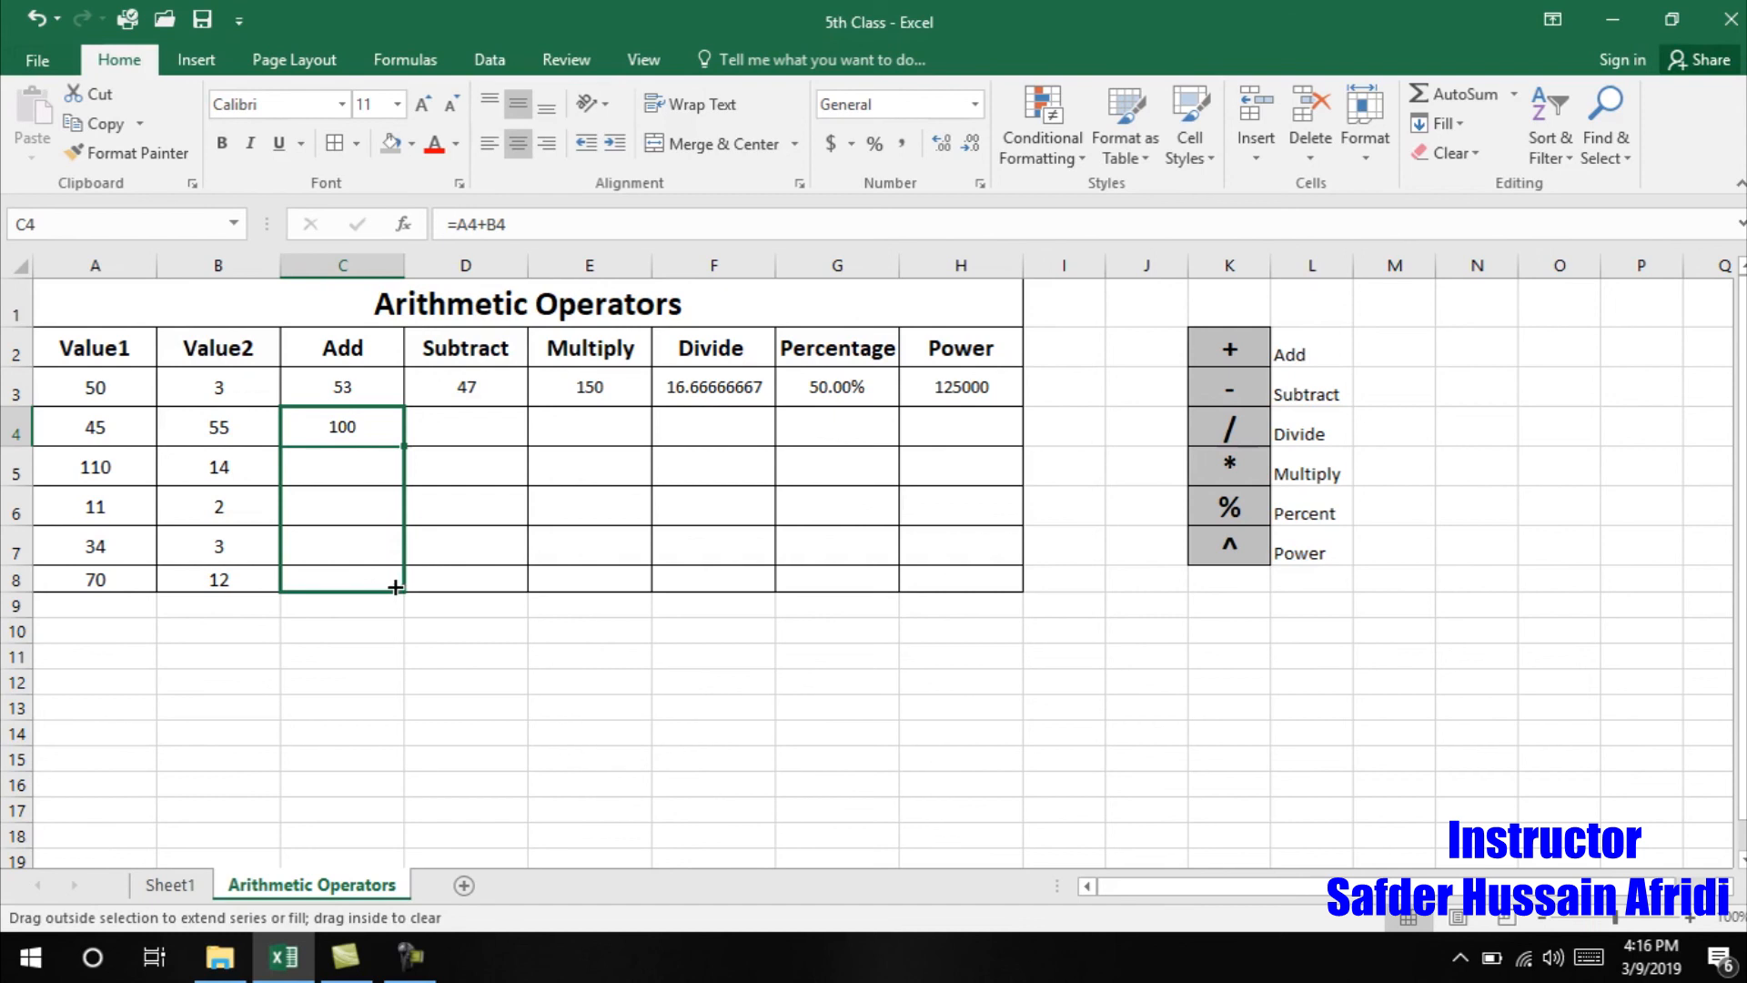
left_click_drag(395, 588, 395, 588)
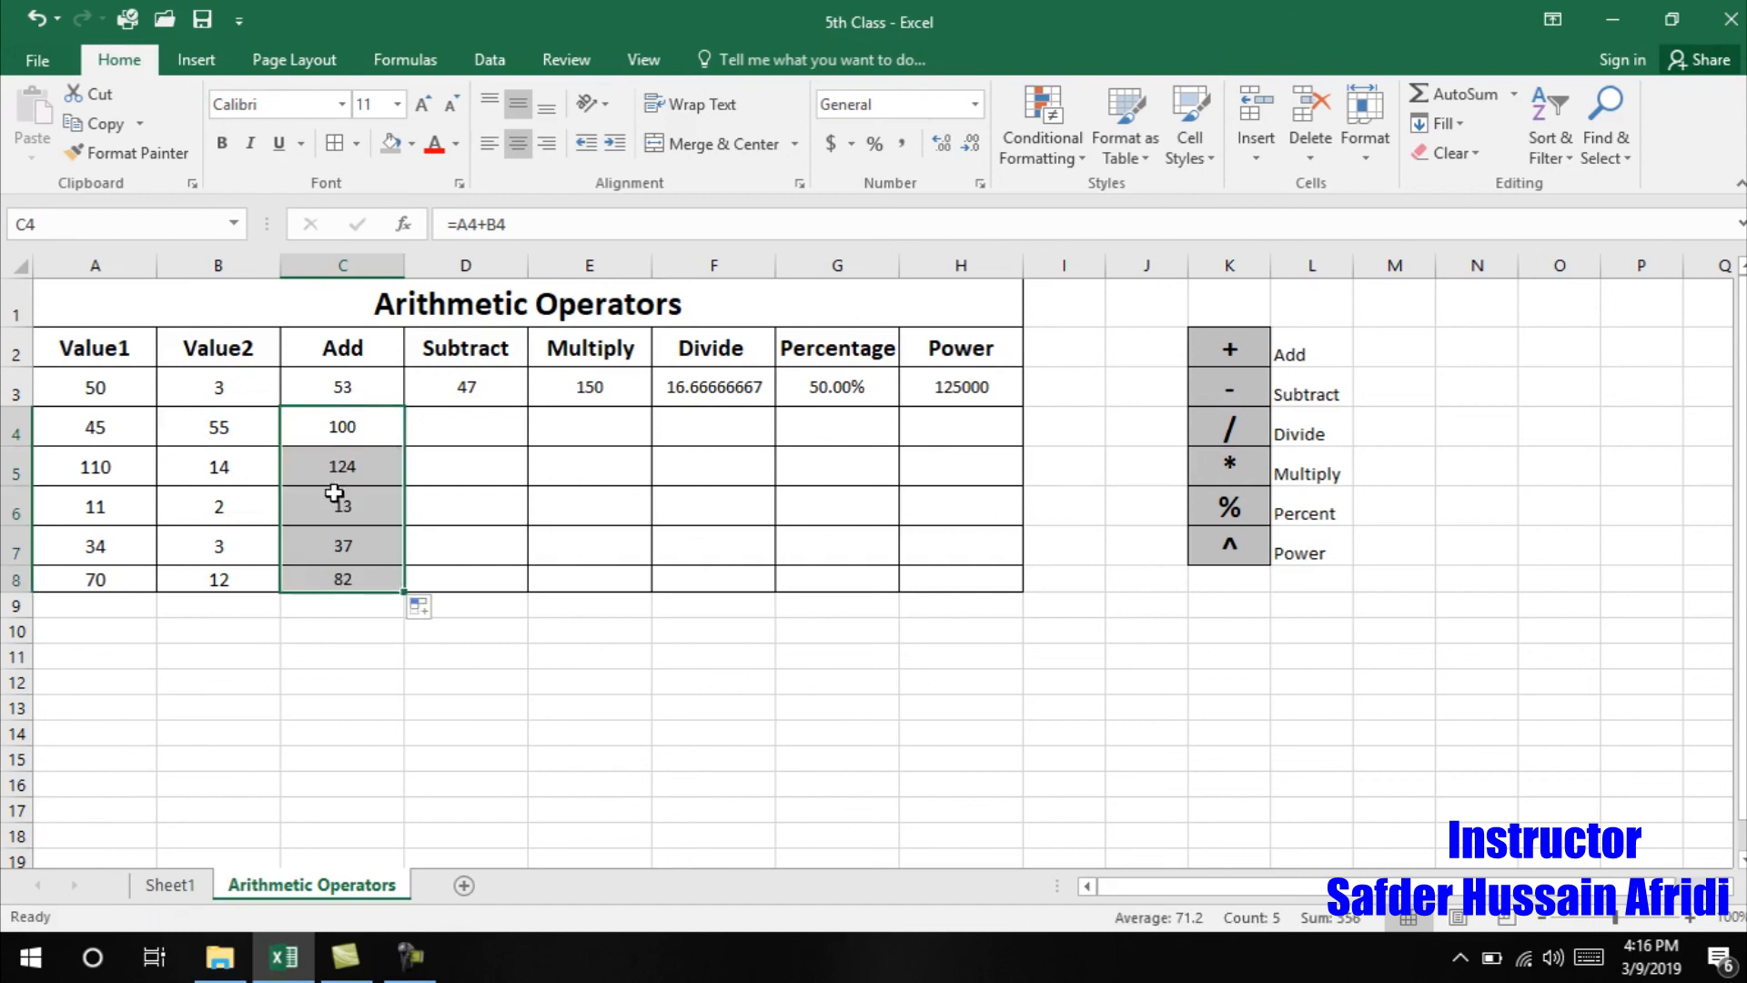
left_click(347, 466)
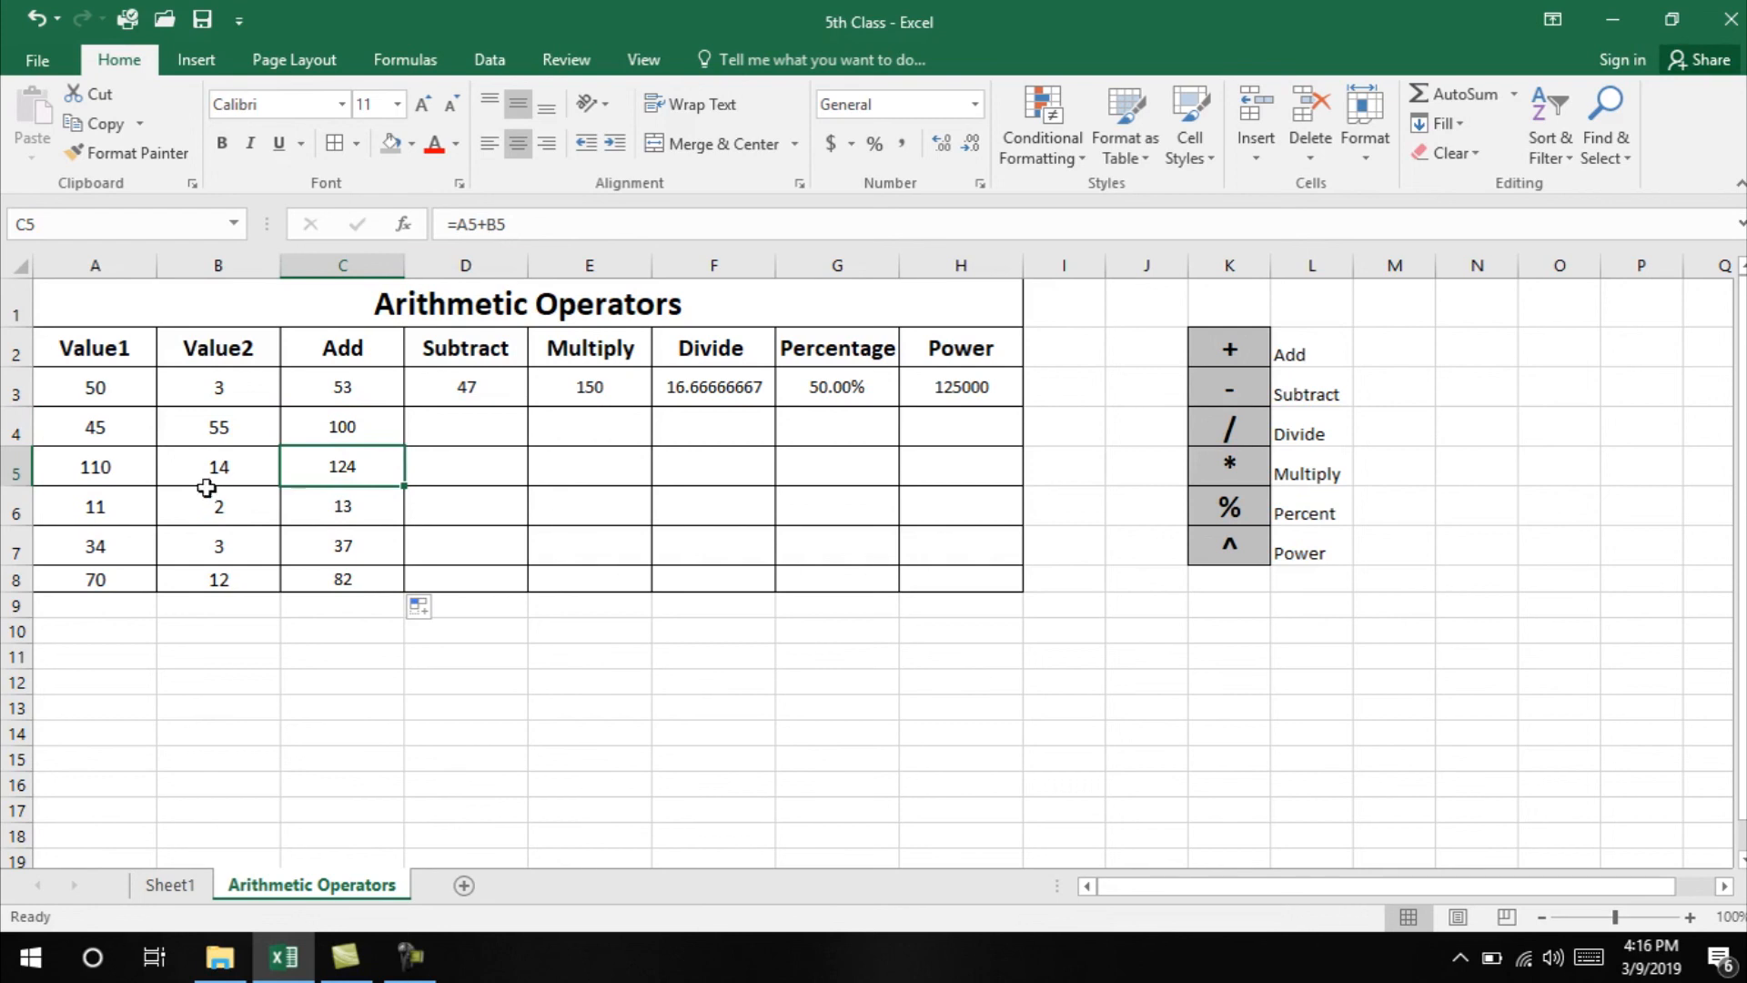
left_click(353, 507)
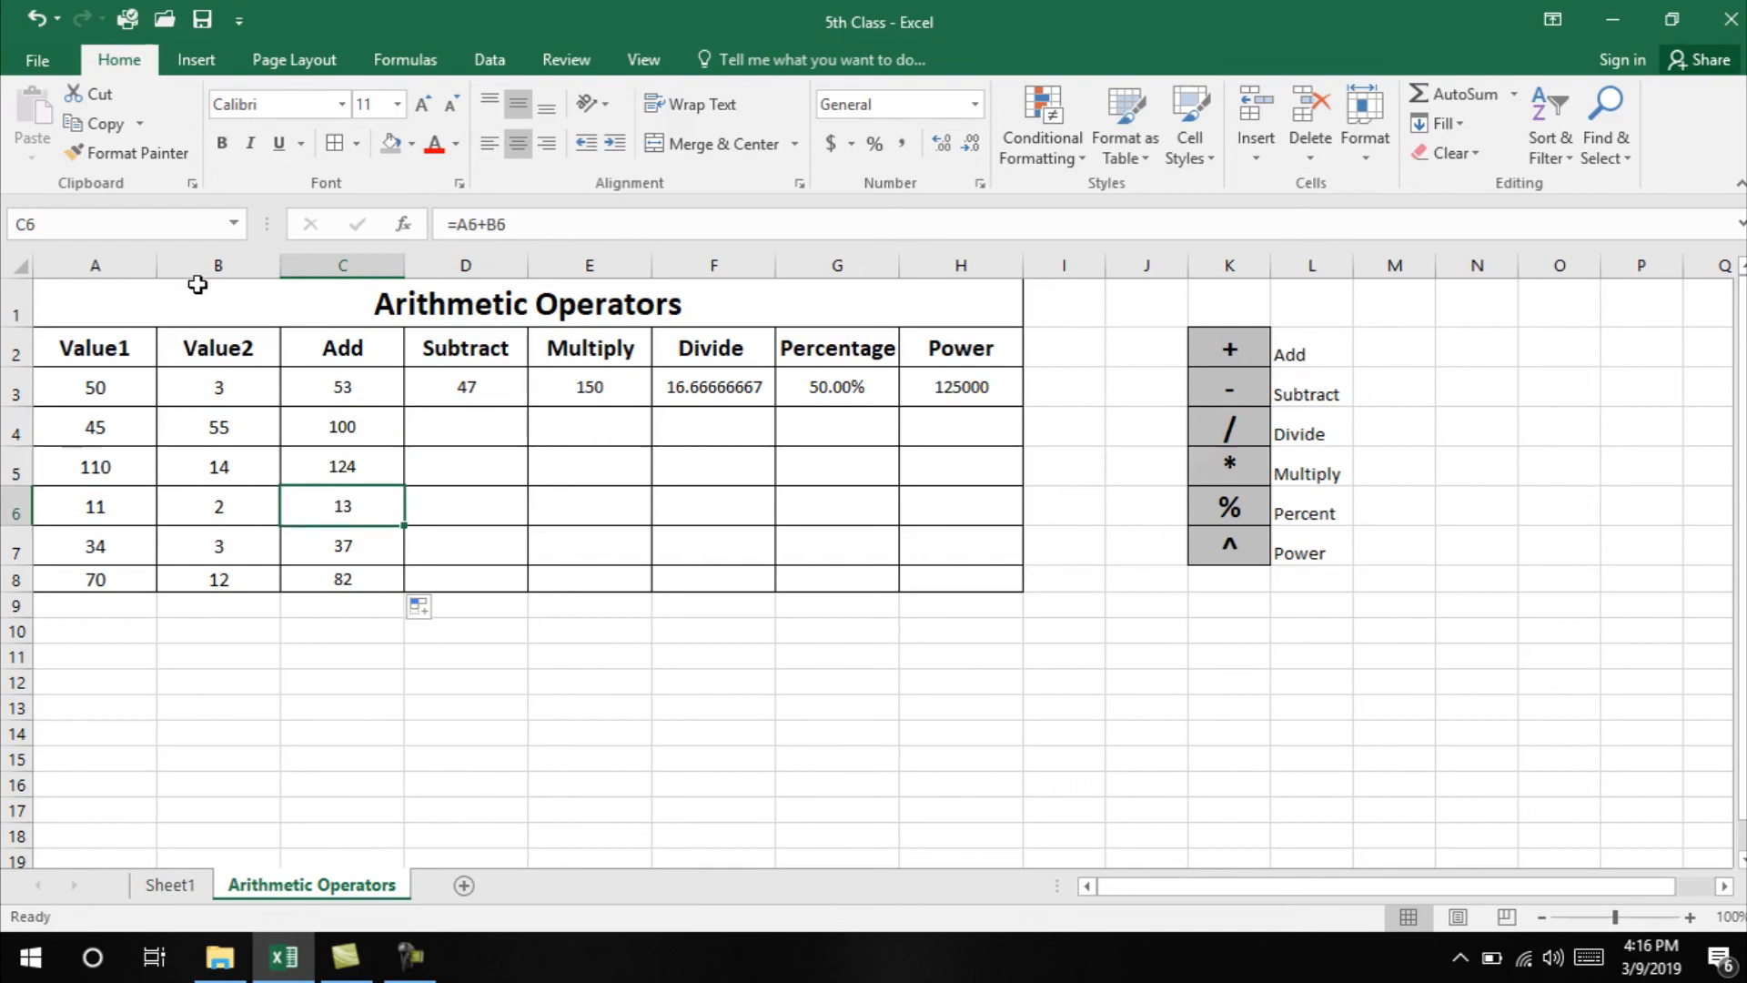
left_click(347, 551)
left_click(326, 583)
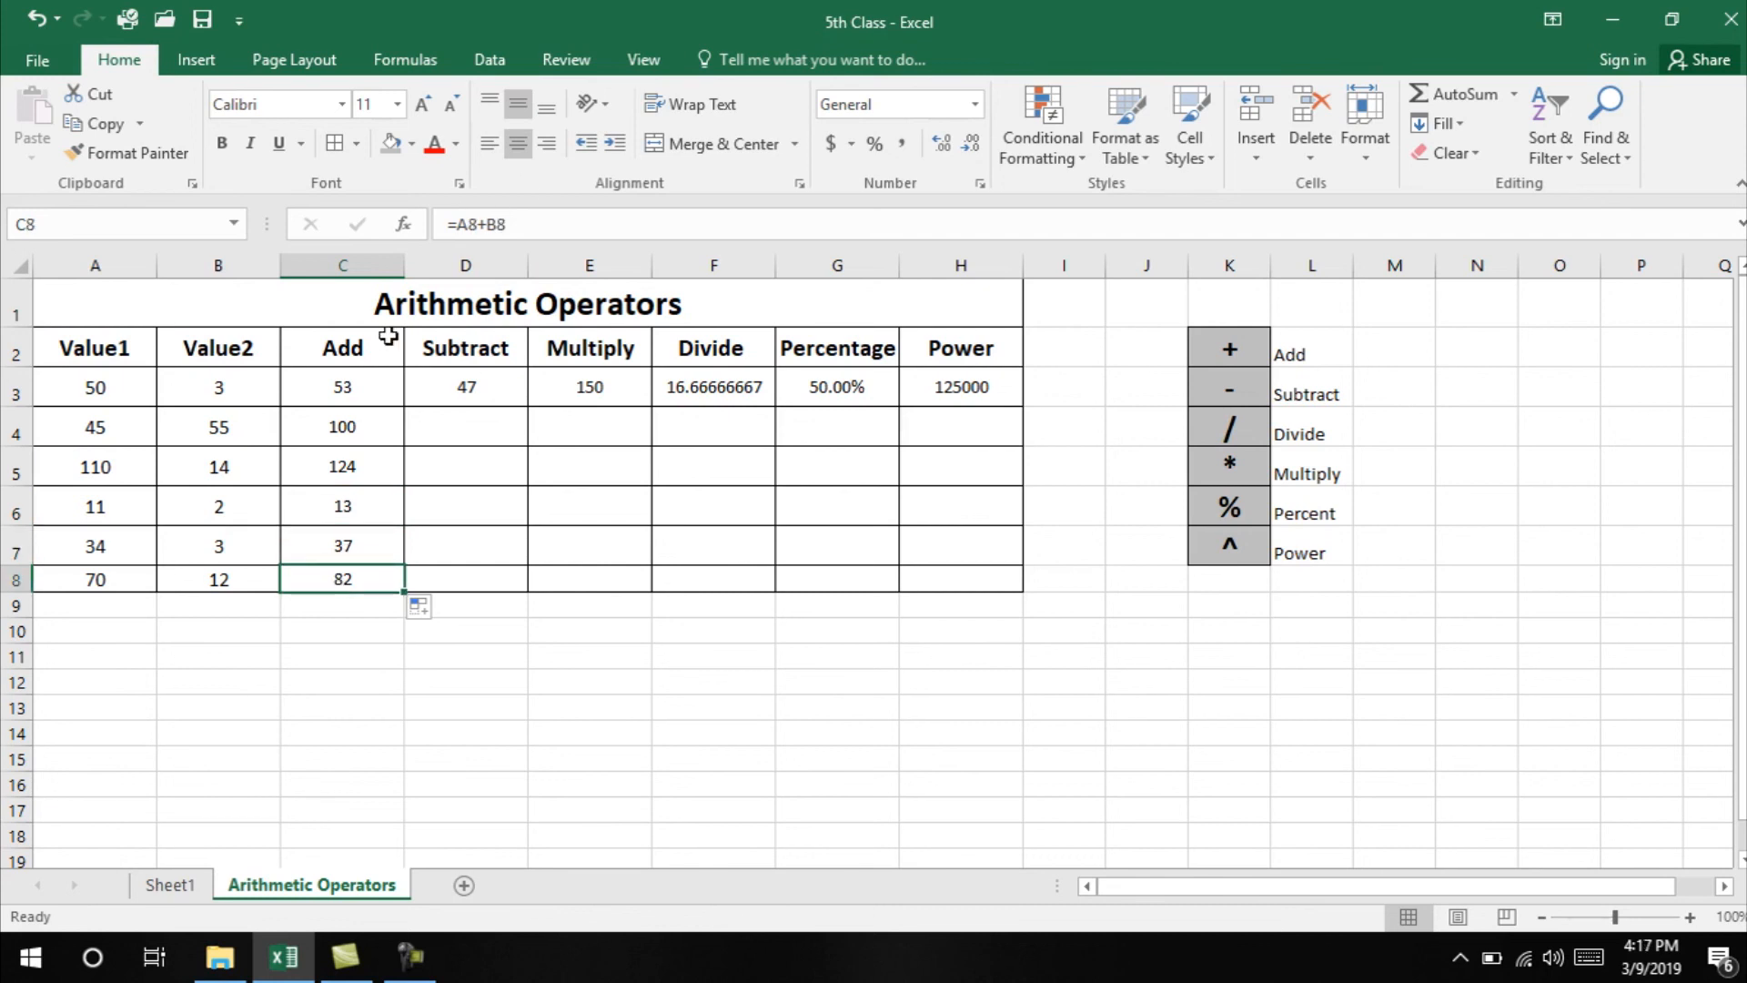
- Fill the Subtract formula from D3 down to D8 and check the copied formula in D4
left_click(479, 384)
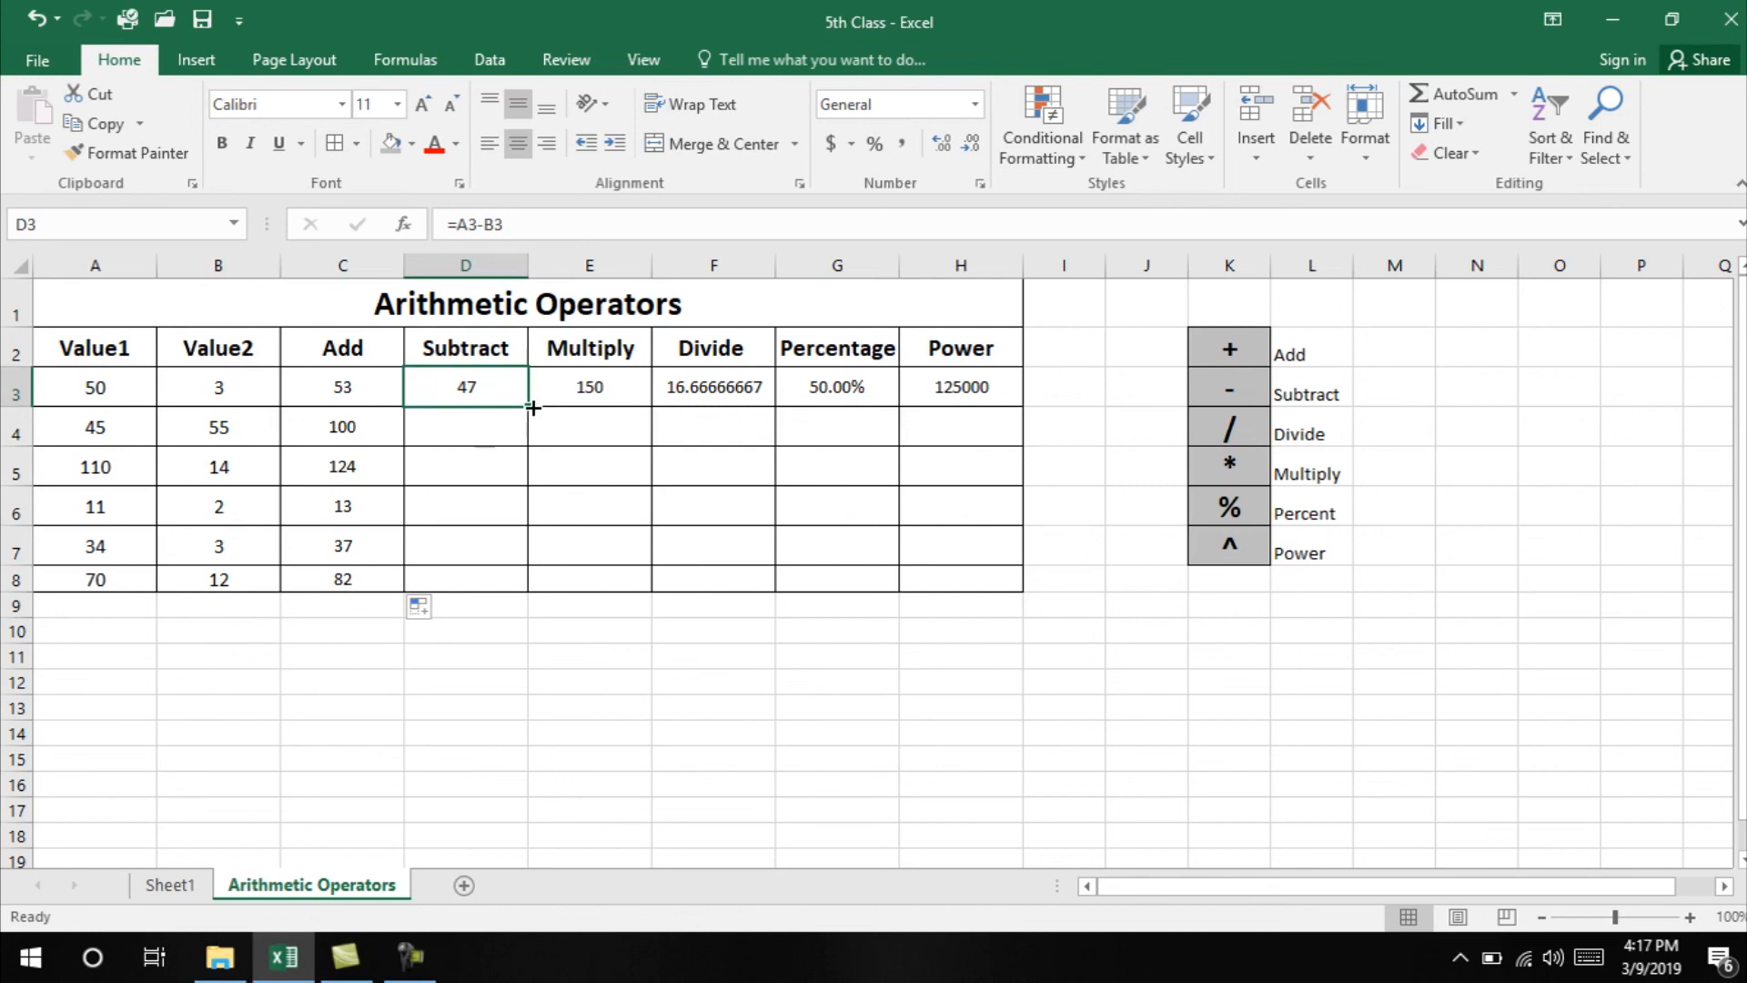
left_click_drag(532, 408, 538, 582)
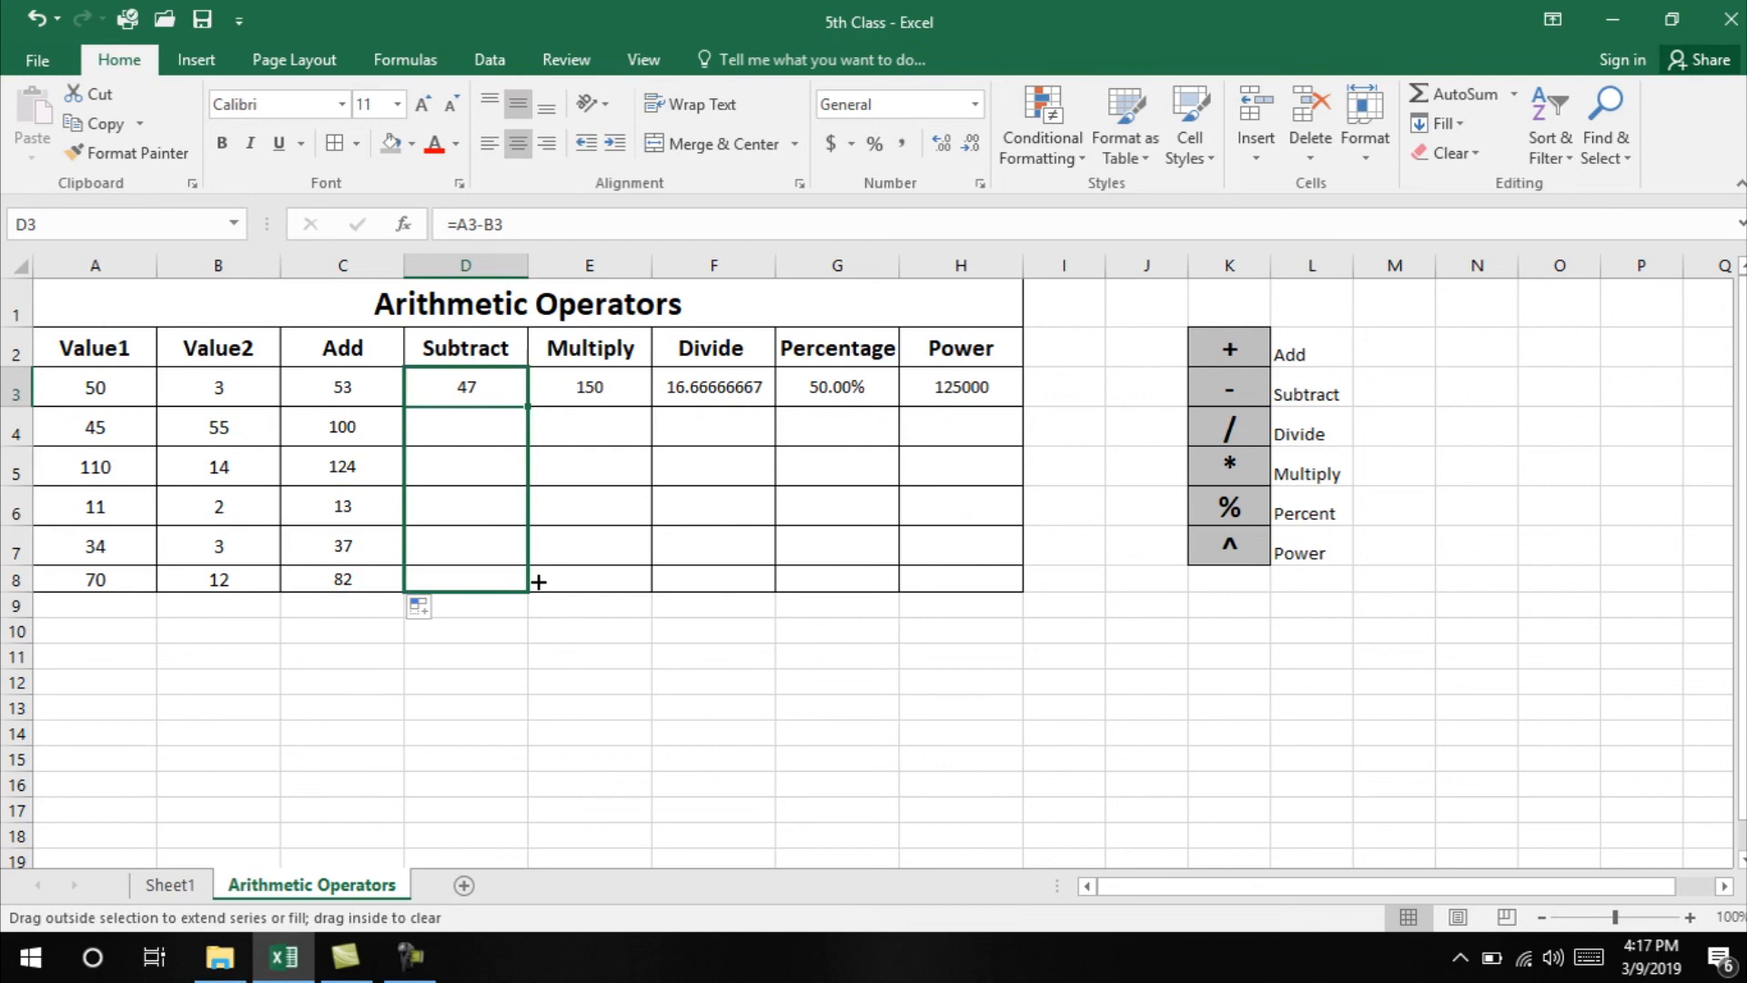
left_click_drag(540, 581, 540, 581)
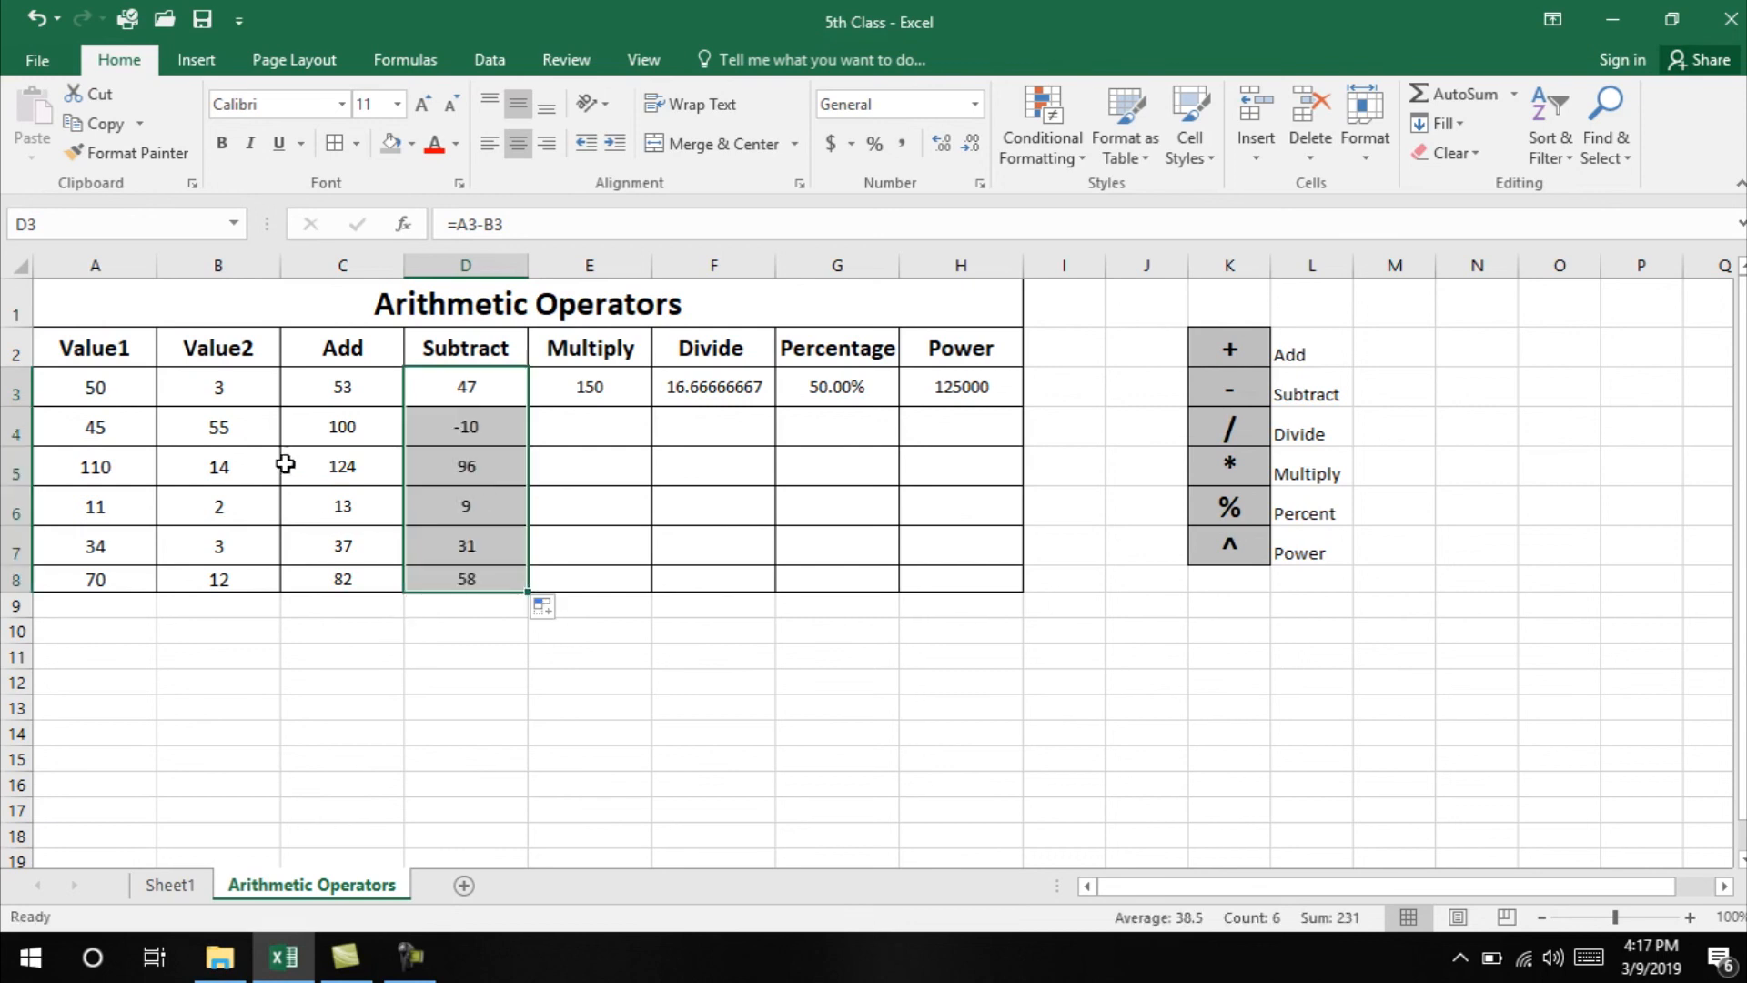
left_click(474, 443)
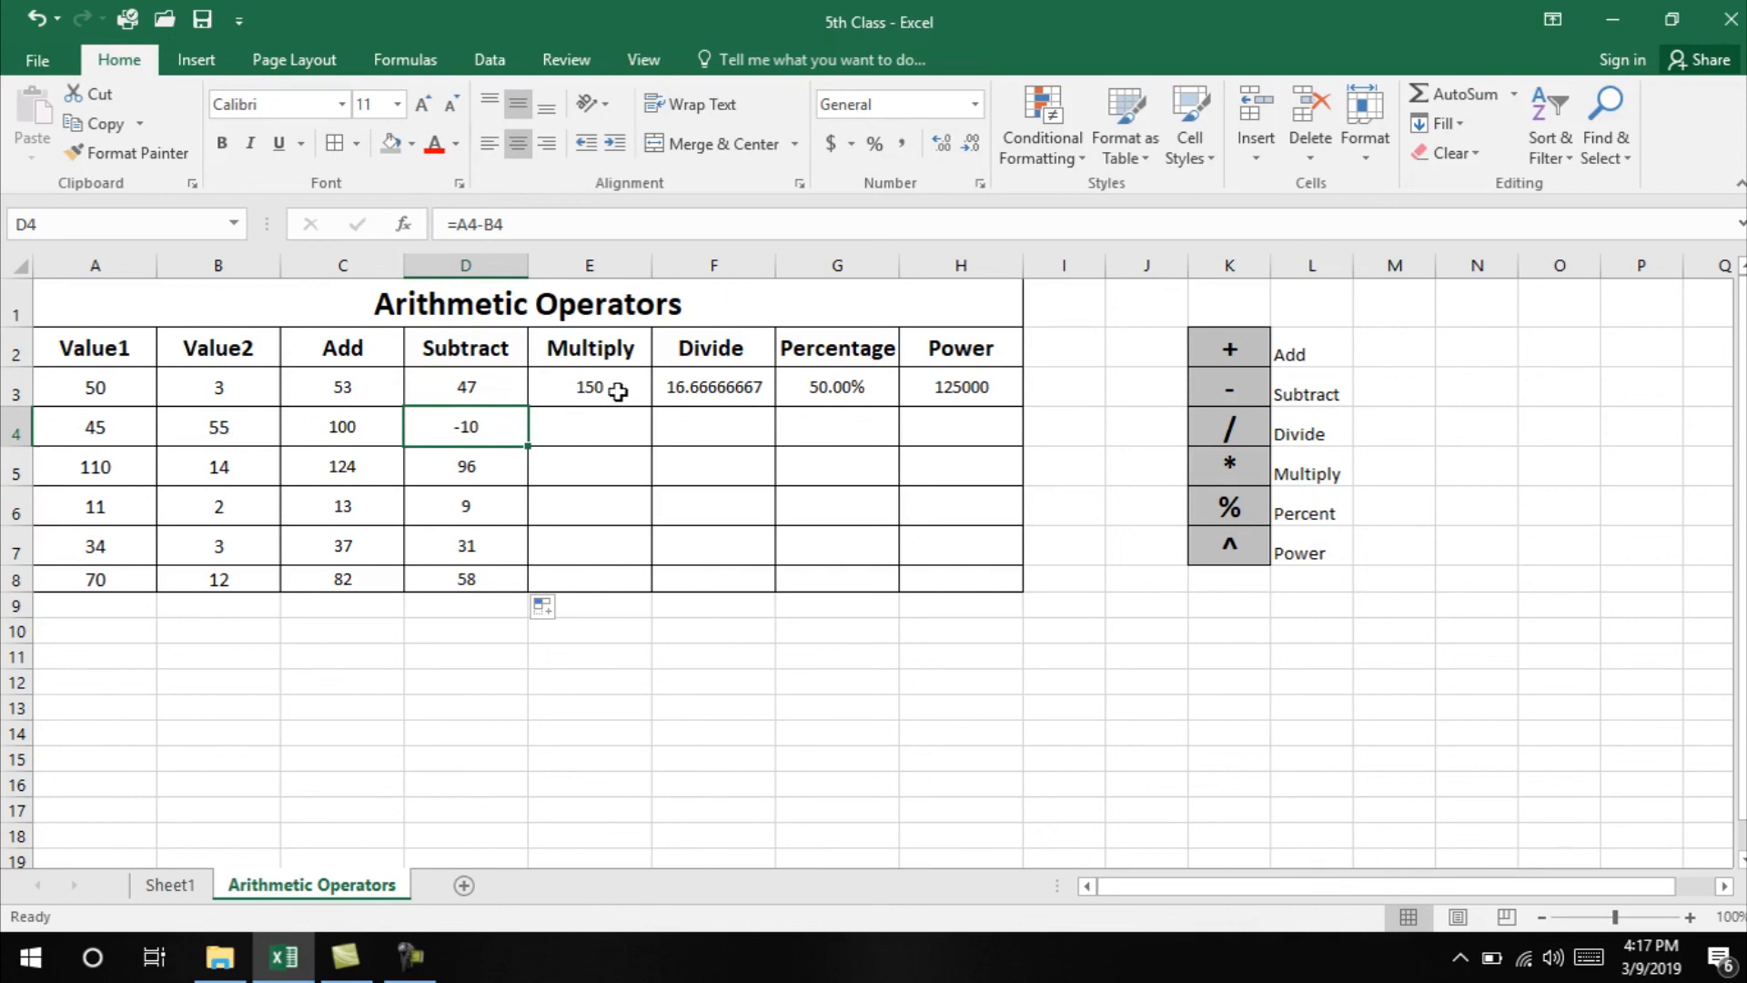
- Undo the Subtract fill, the Add fill and the formula entry in C4
key("ctrl+z")
key("ctrl+z")
key("ctrl+z")
- Fill the Add formula in C3 and the Subtract formula in D3 down through row 8
left_click(377, 382)
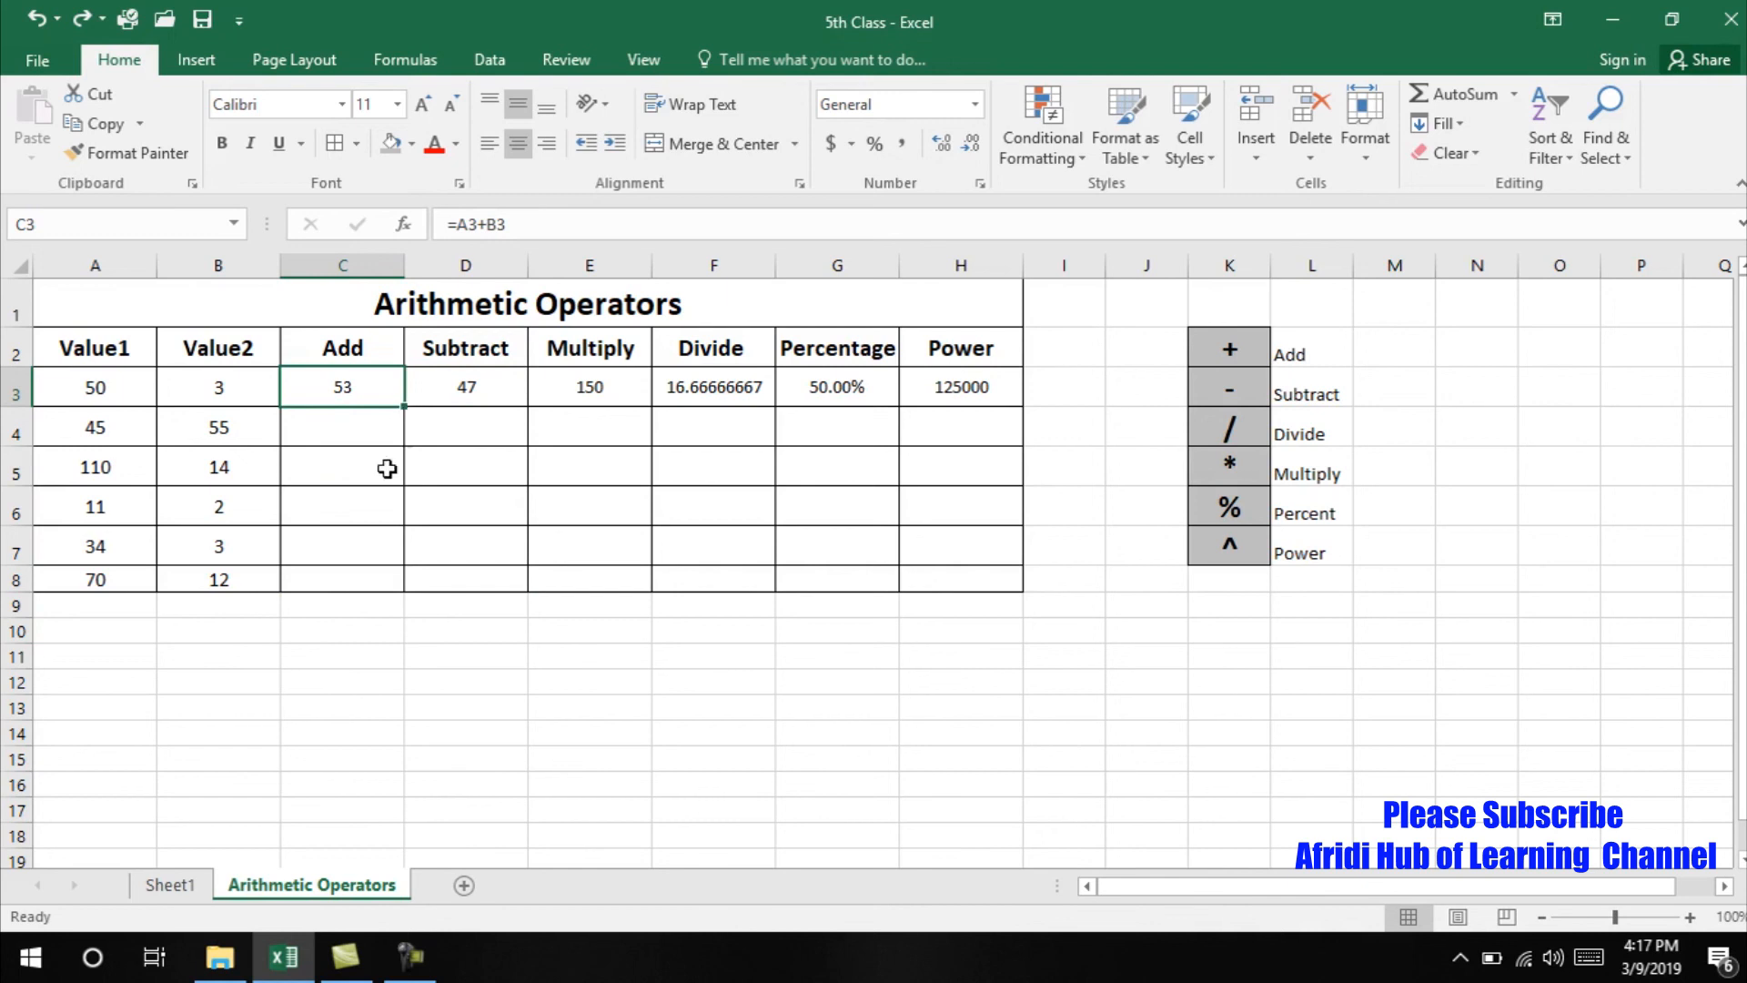
double_click(409, 412)
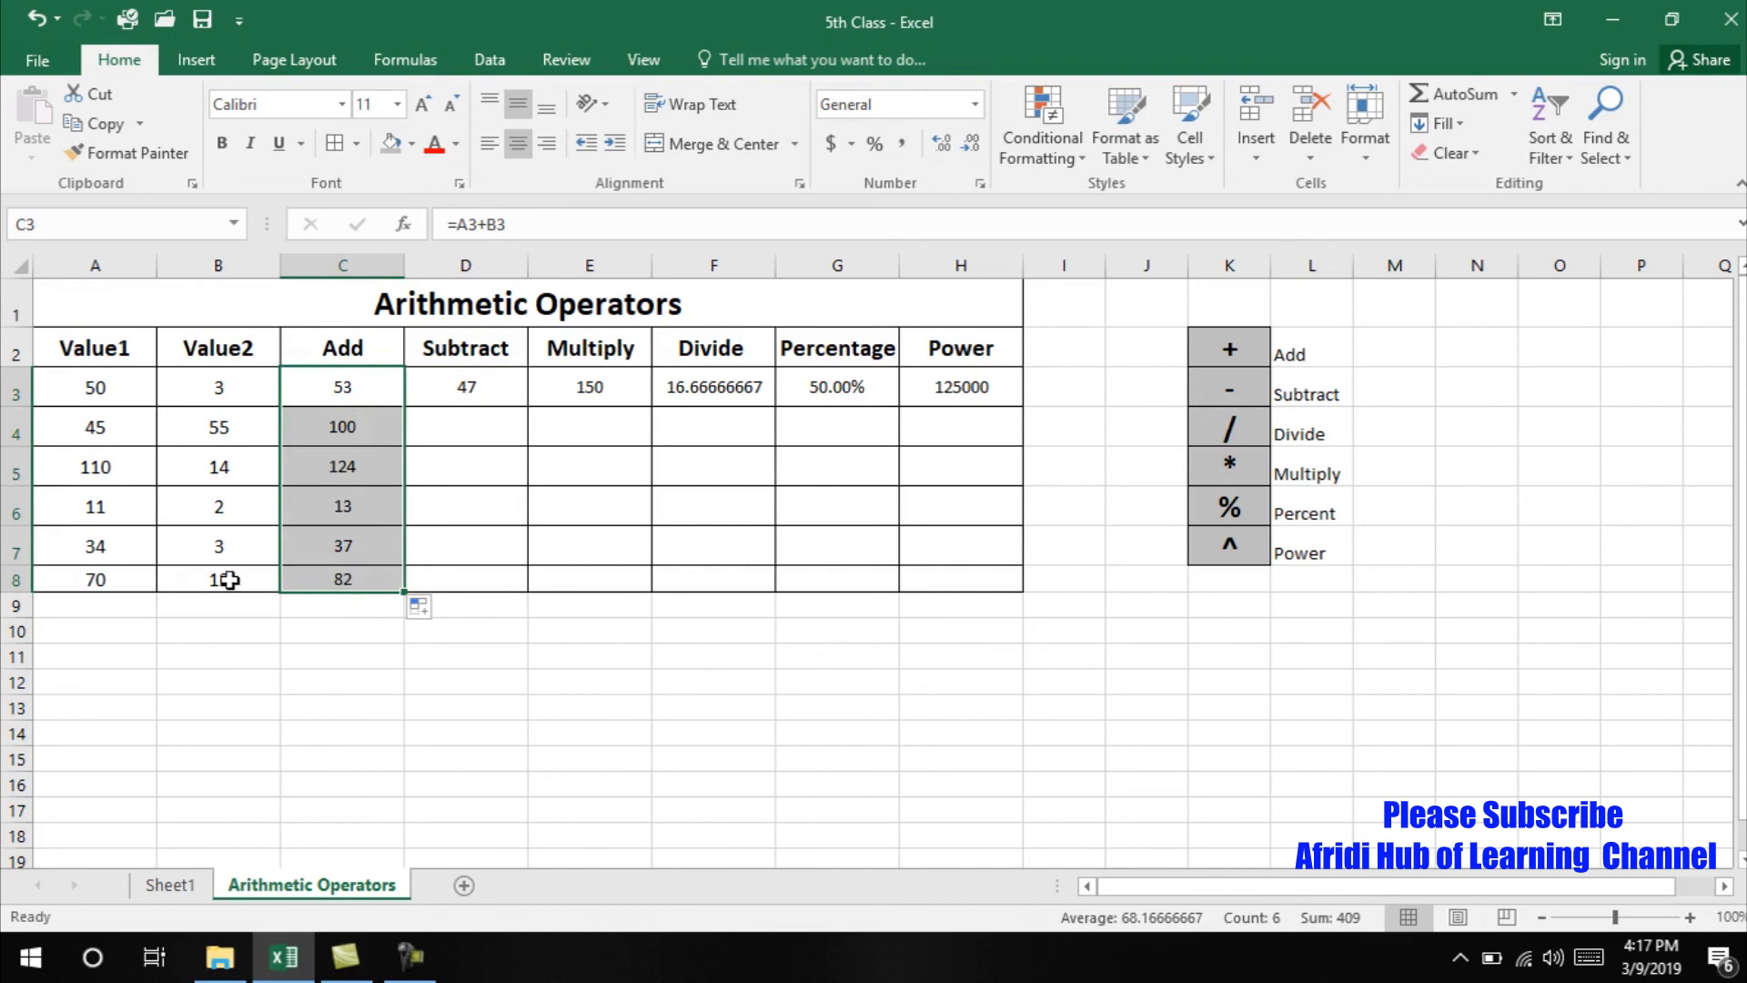
left_click(487, 387)
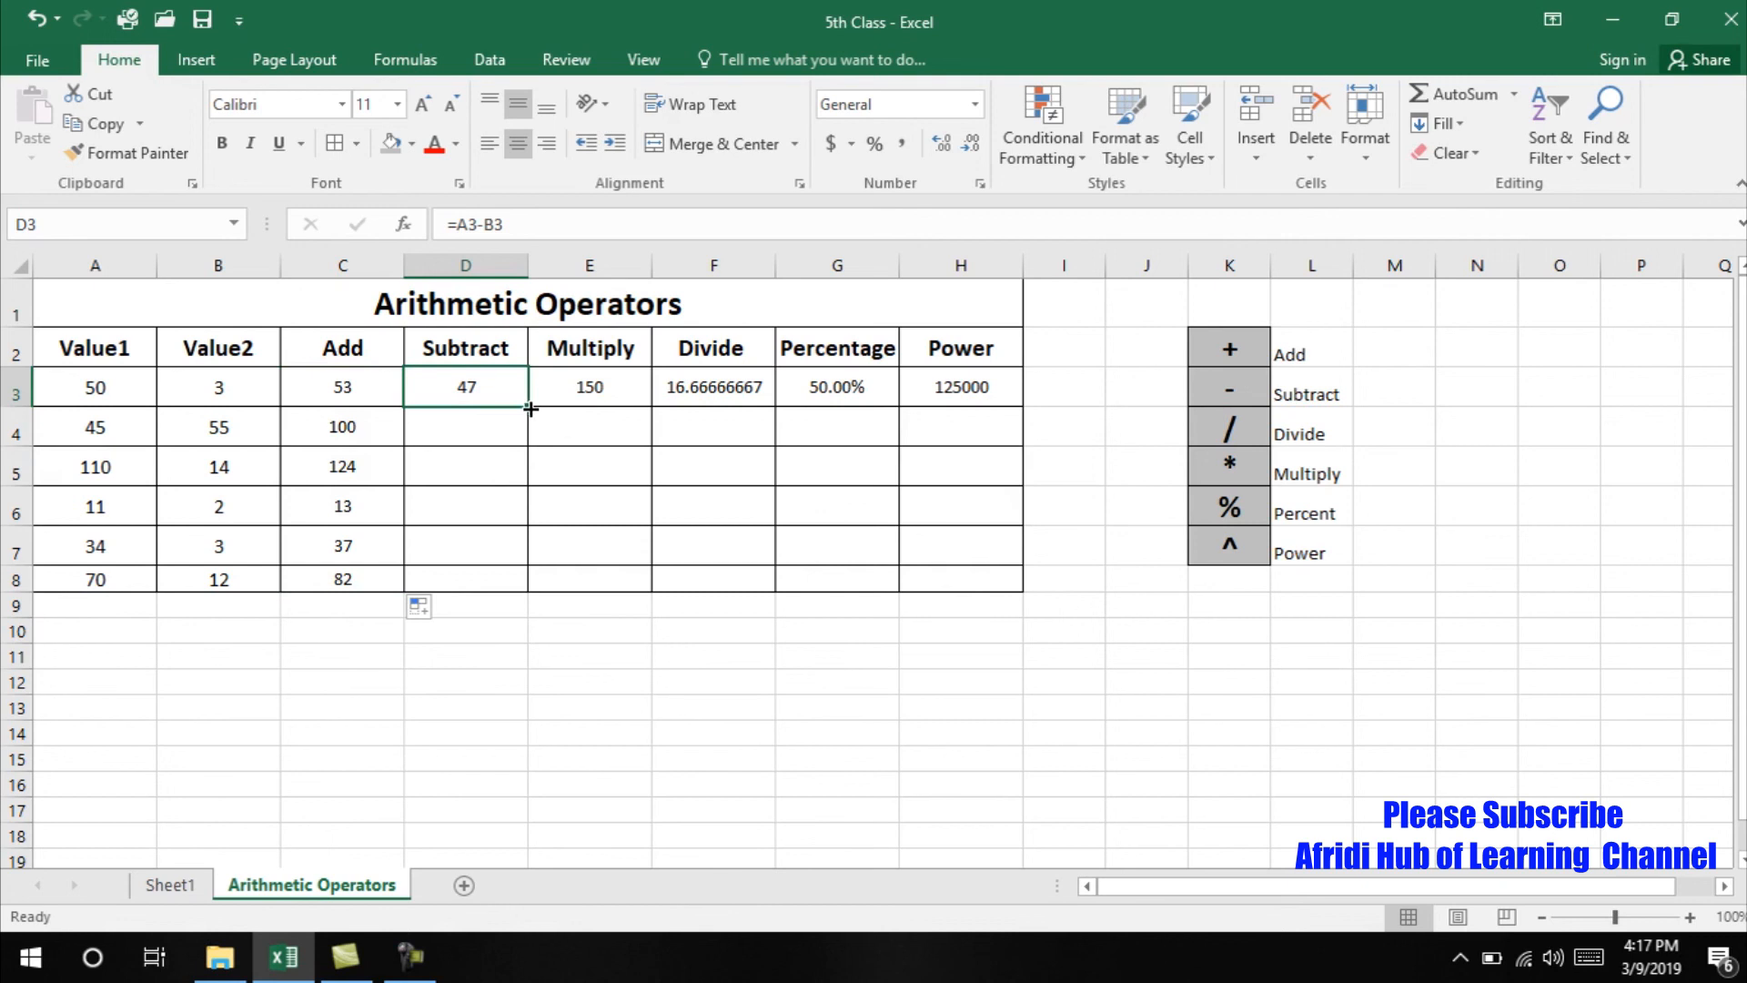
double_click(531, 409)
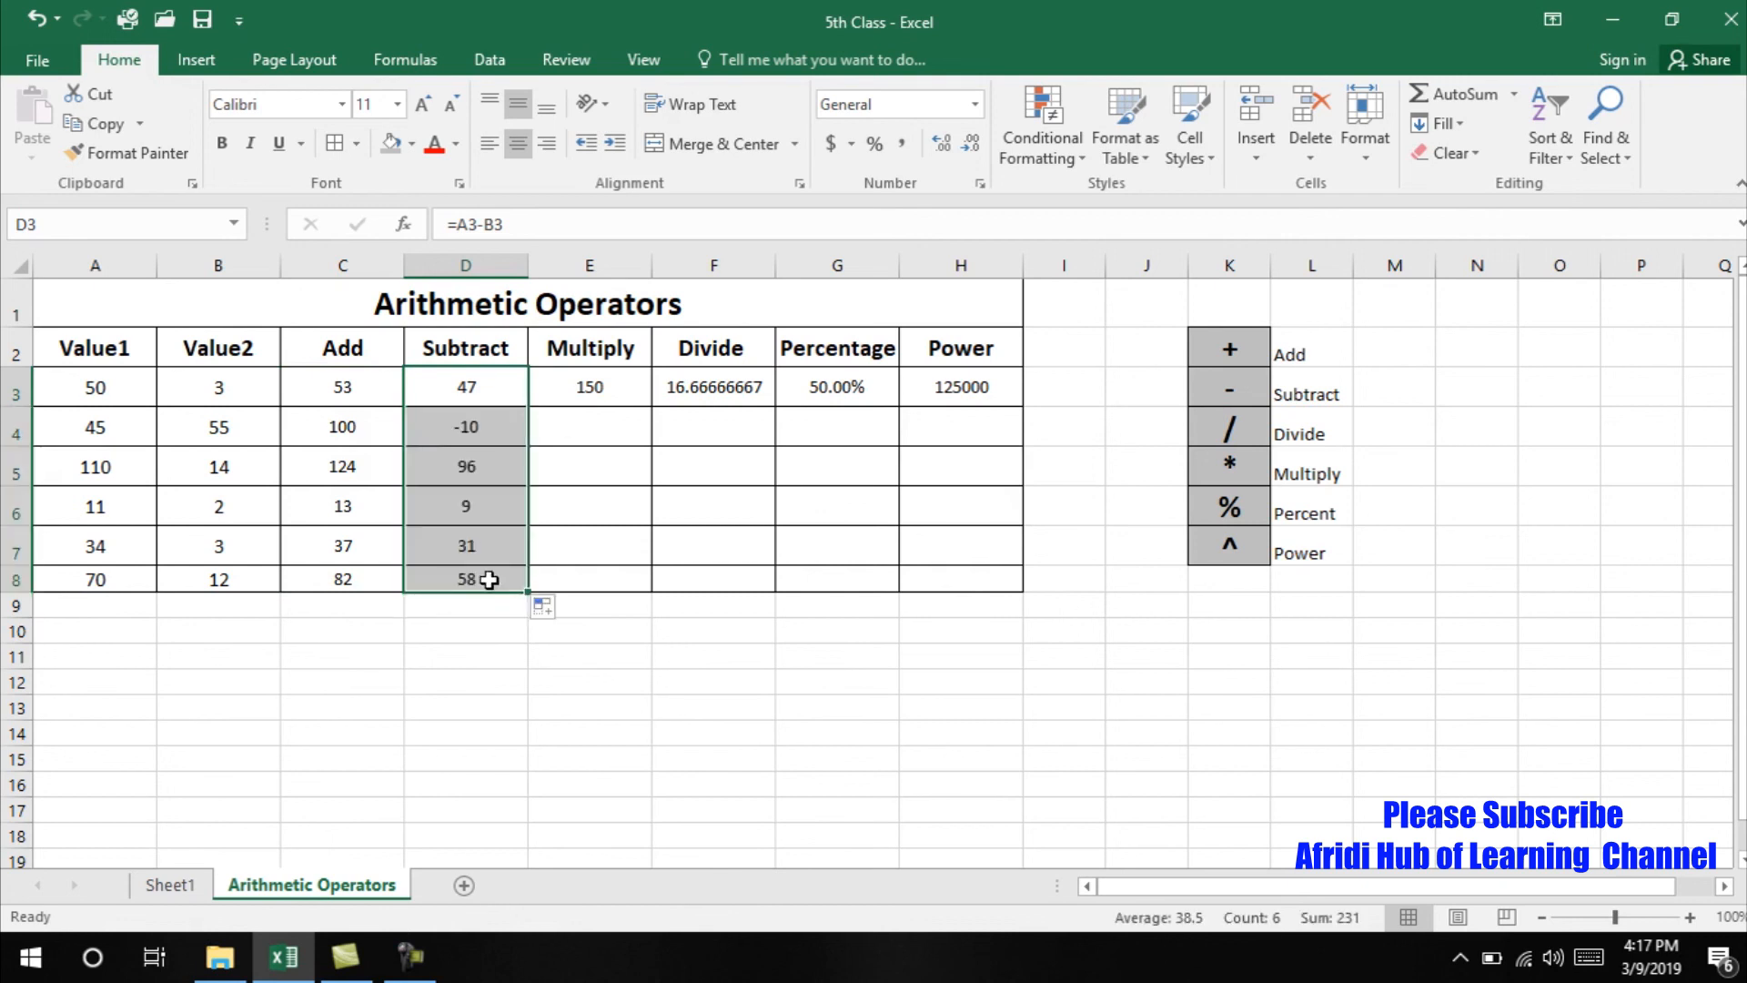
- Copy the Multiply formula in E3 and the Divide formula in F3 down to row 8
left_click(604, 397)
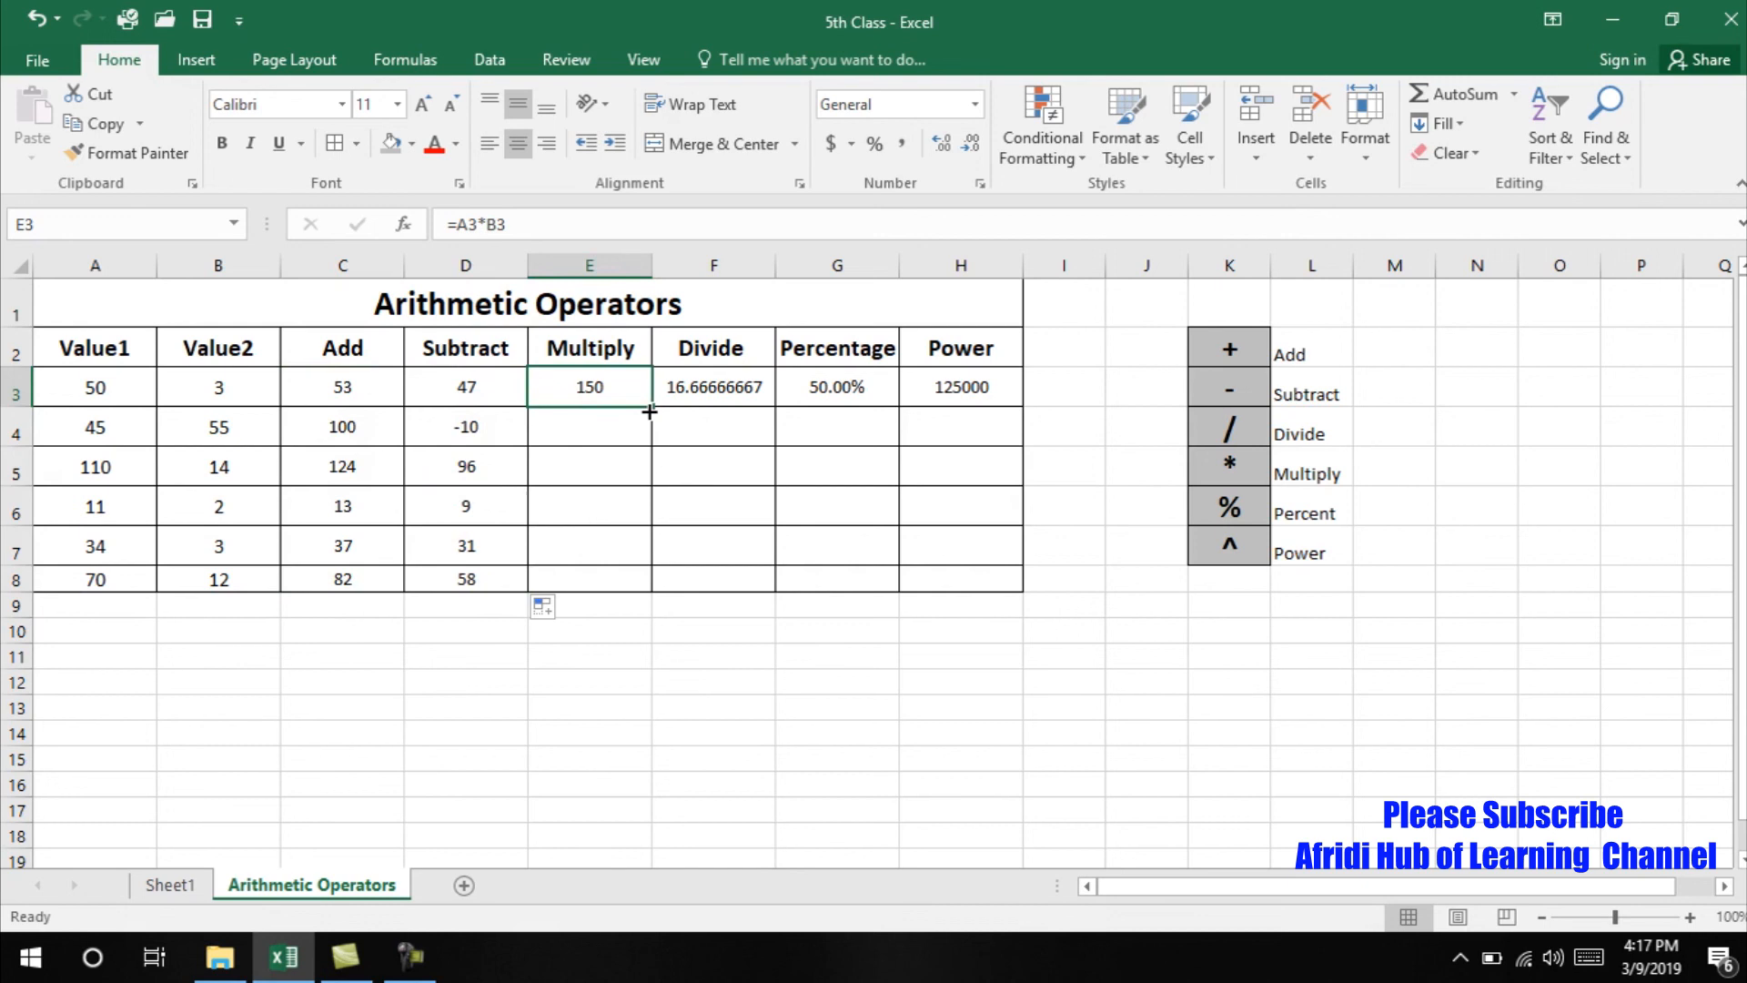
double_click(650, 411)
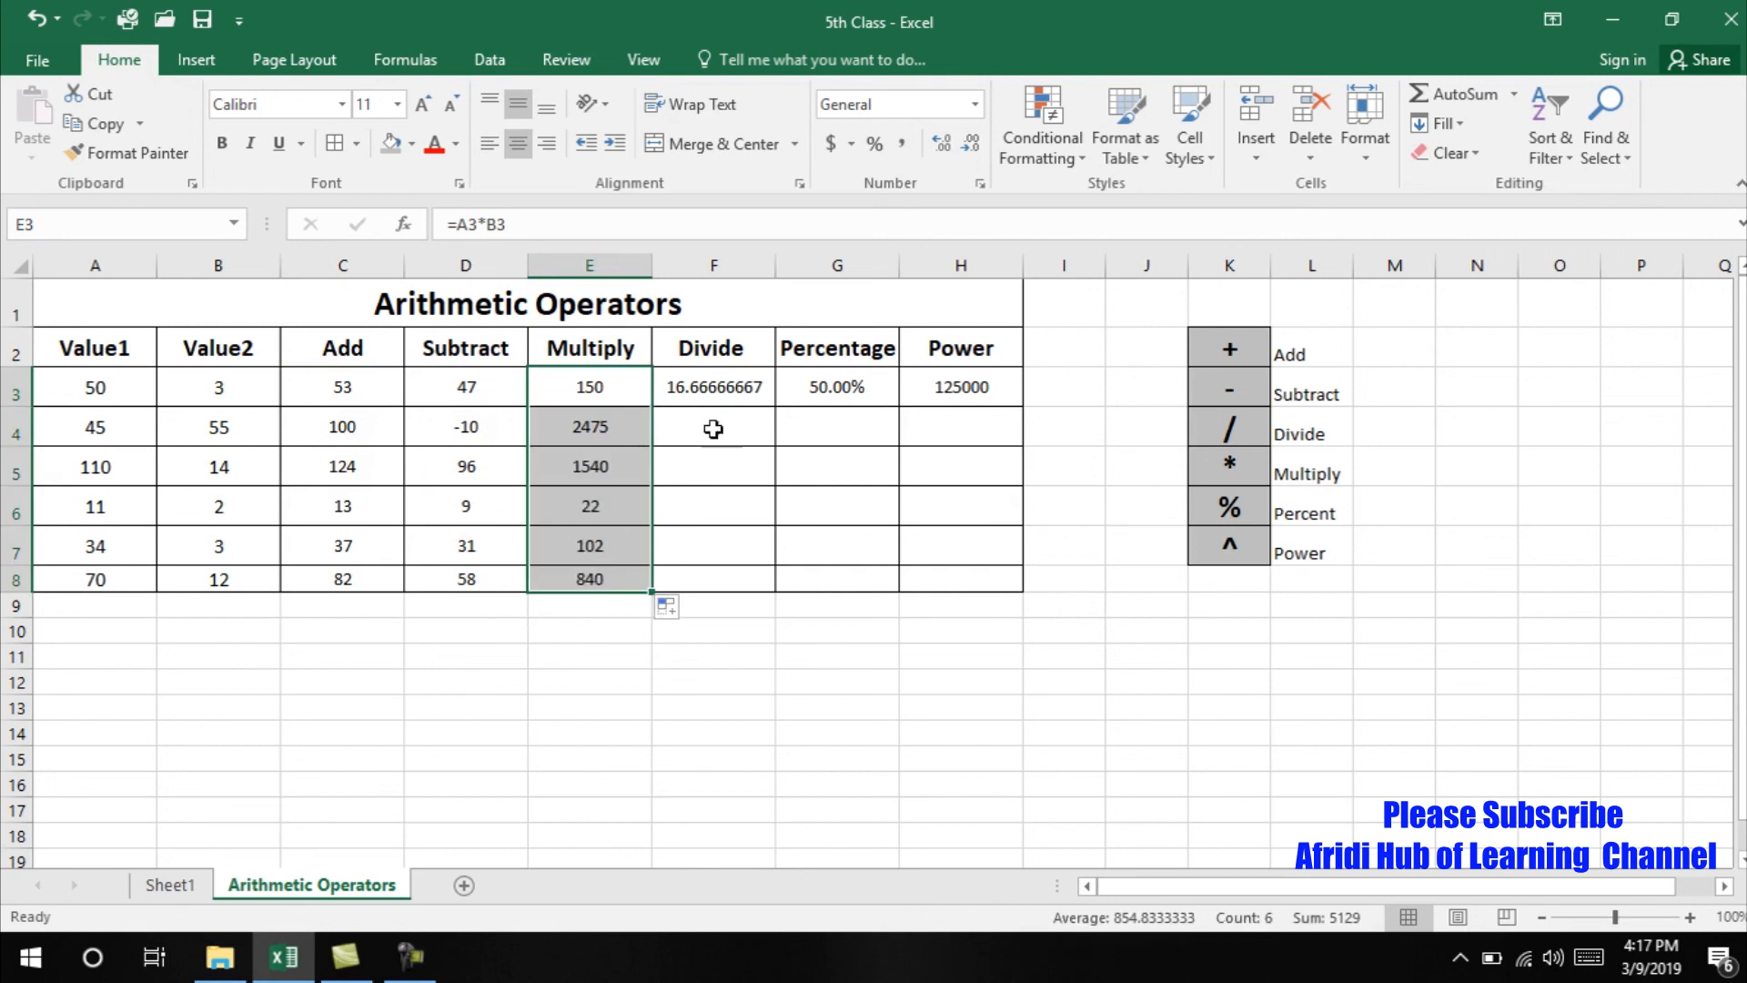
left_click(742, 391)
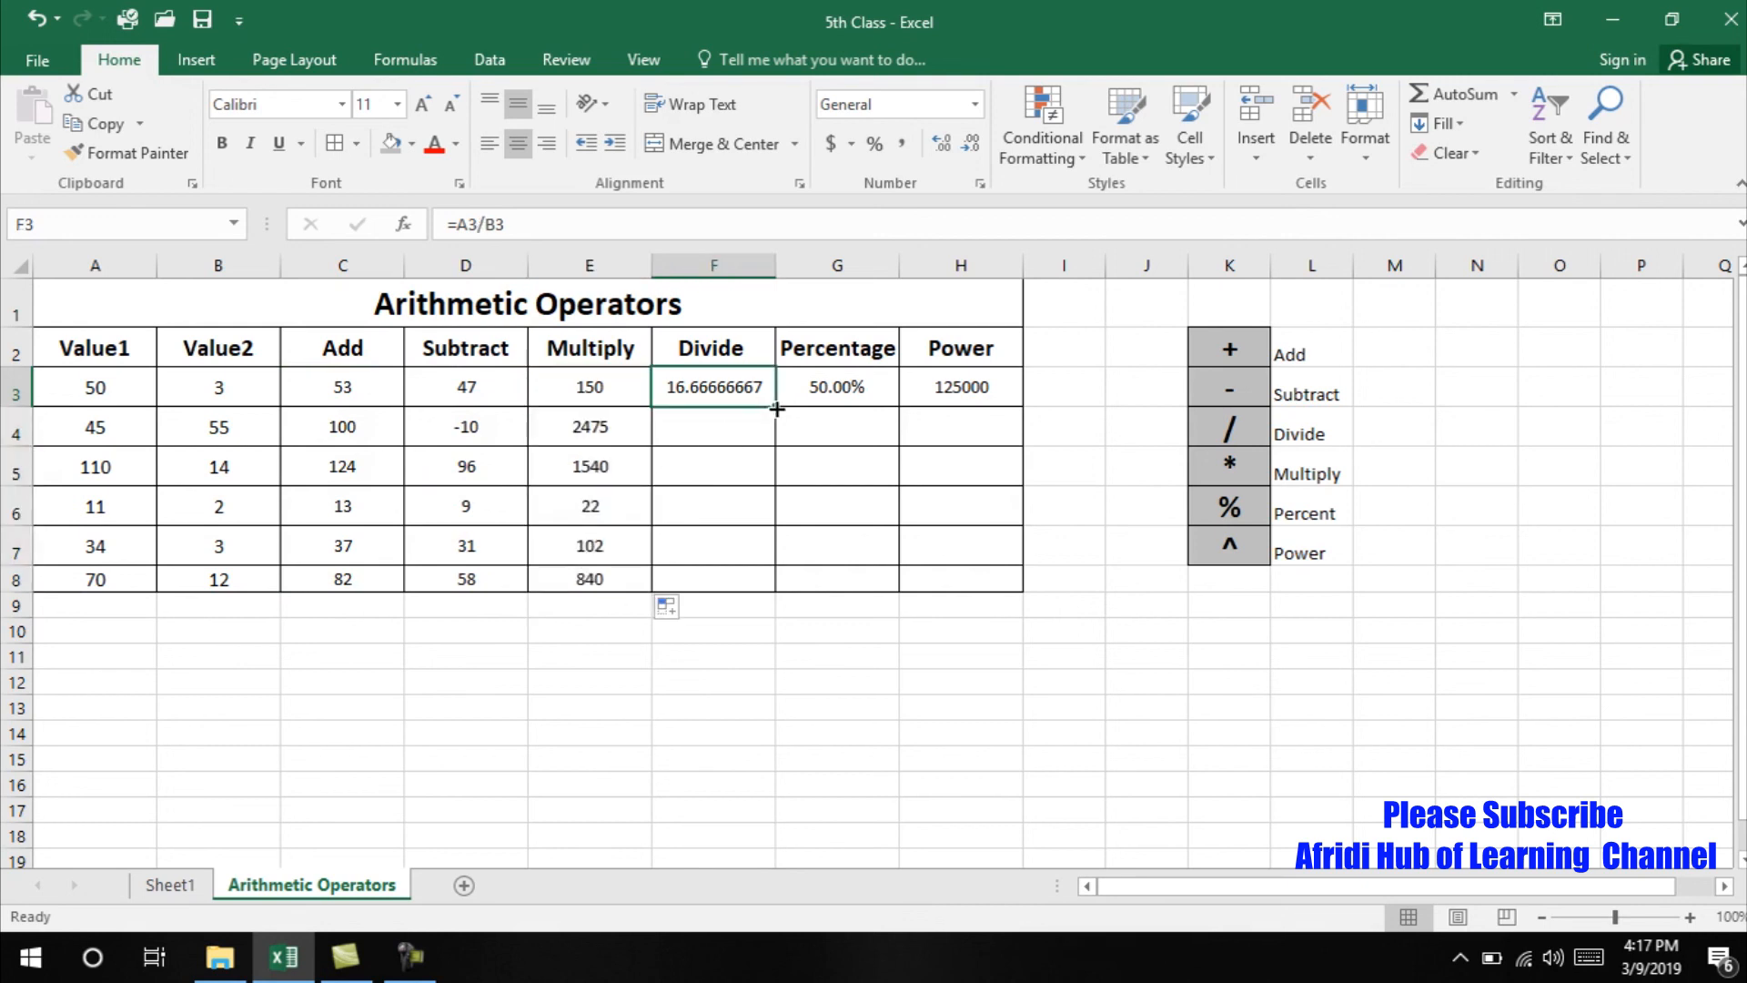
left_click_drag(776, 408, 751, 599)
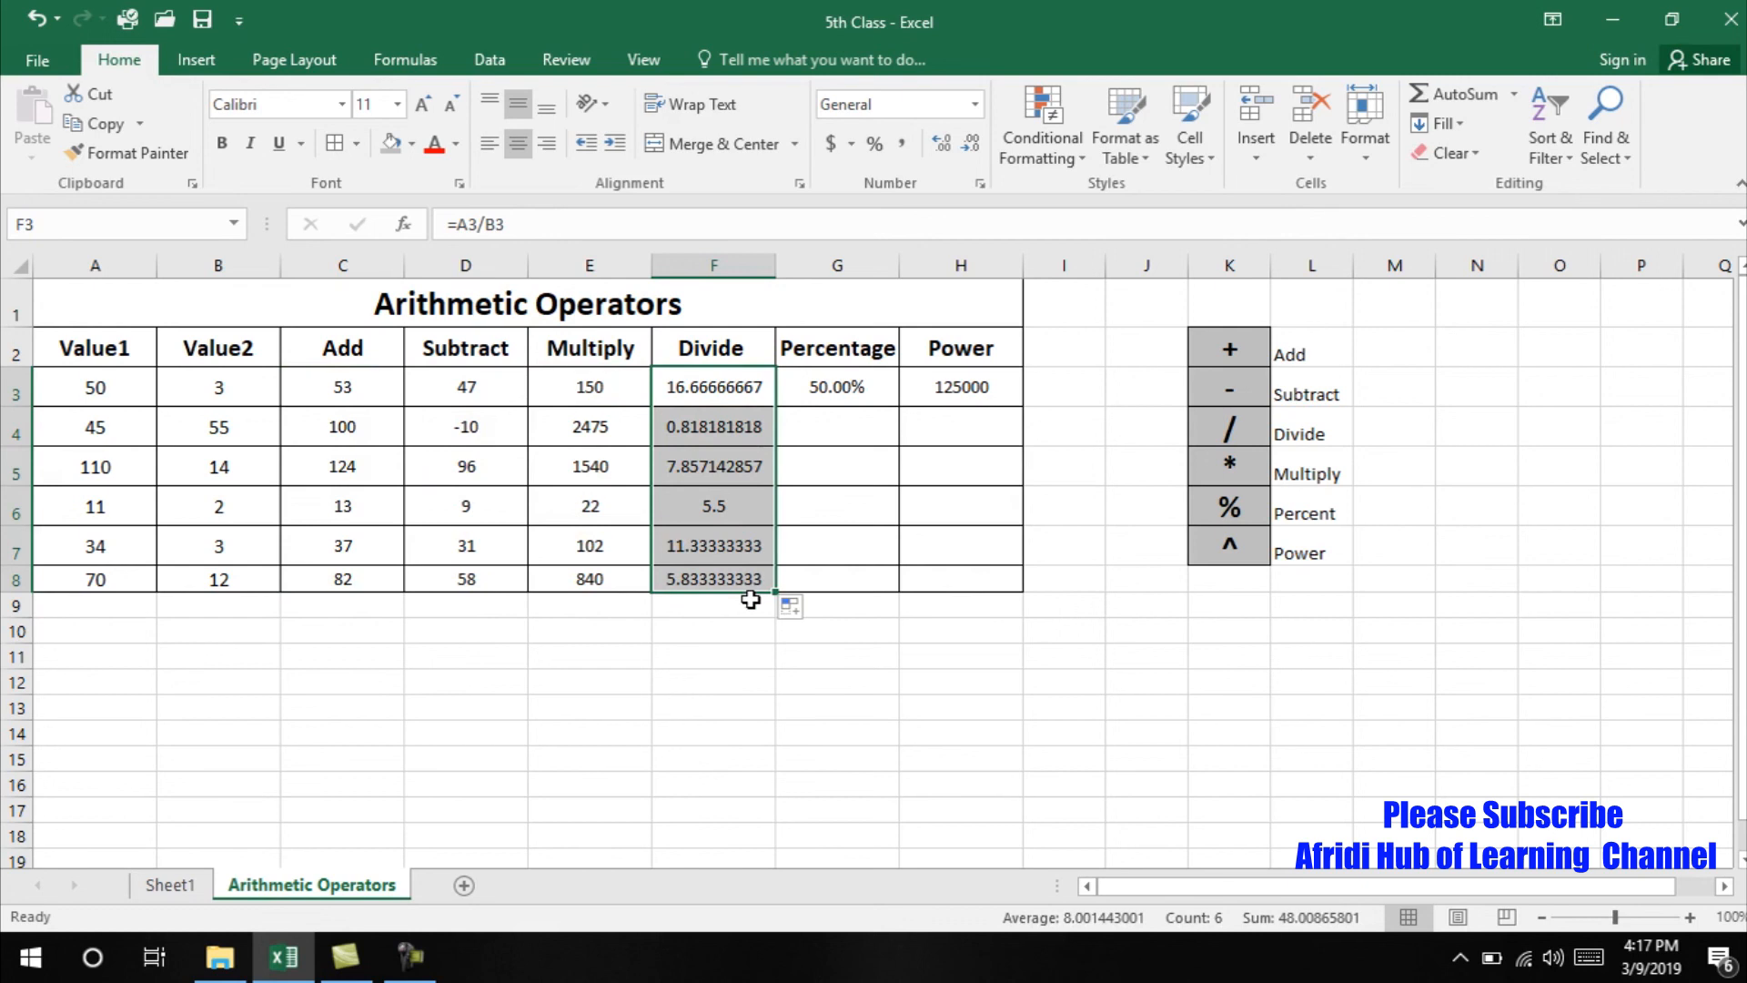
- Extend the Percentage formula in G3 and the Power formula in H3 down through row 8
left_click(844, 388)
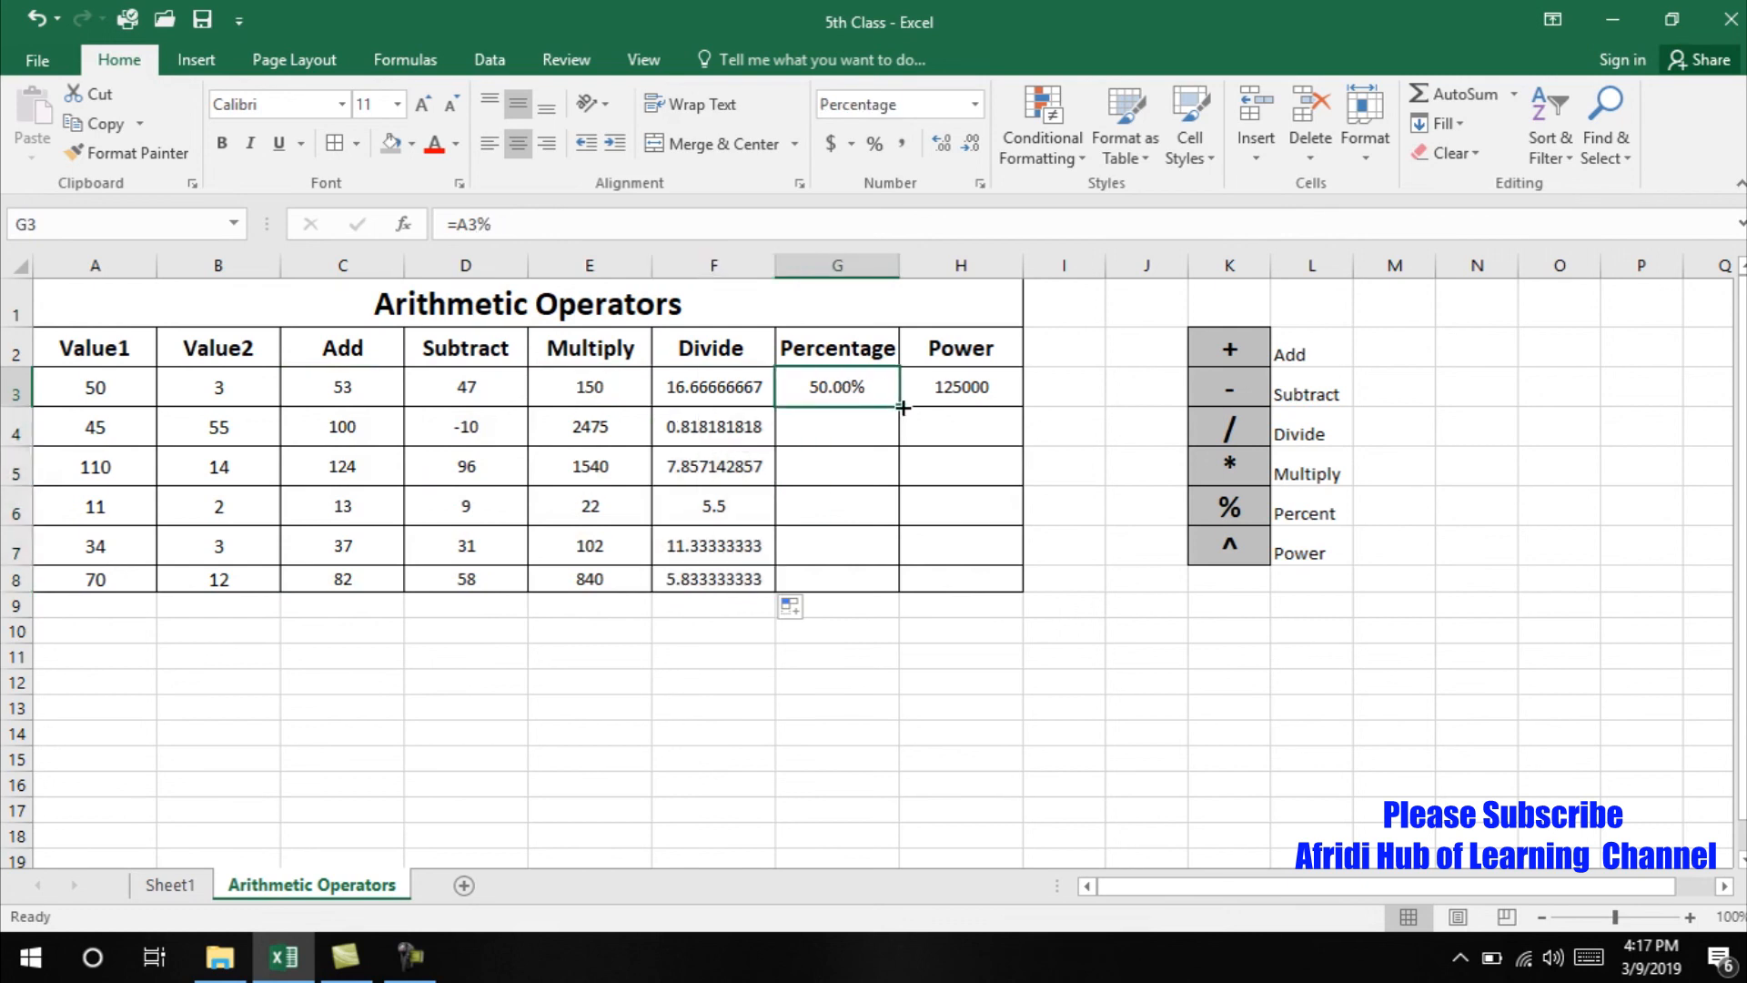
left_click_drag(902, 408, 896, 586)
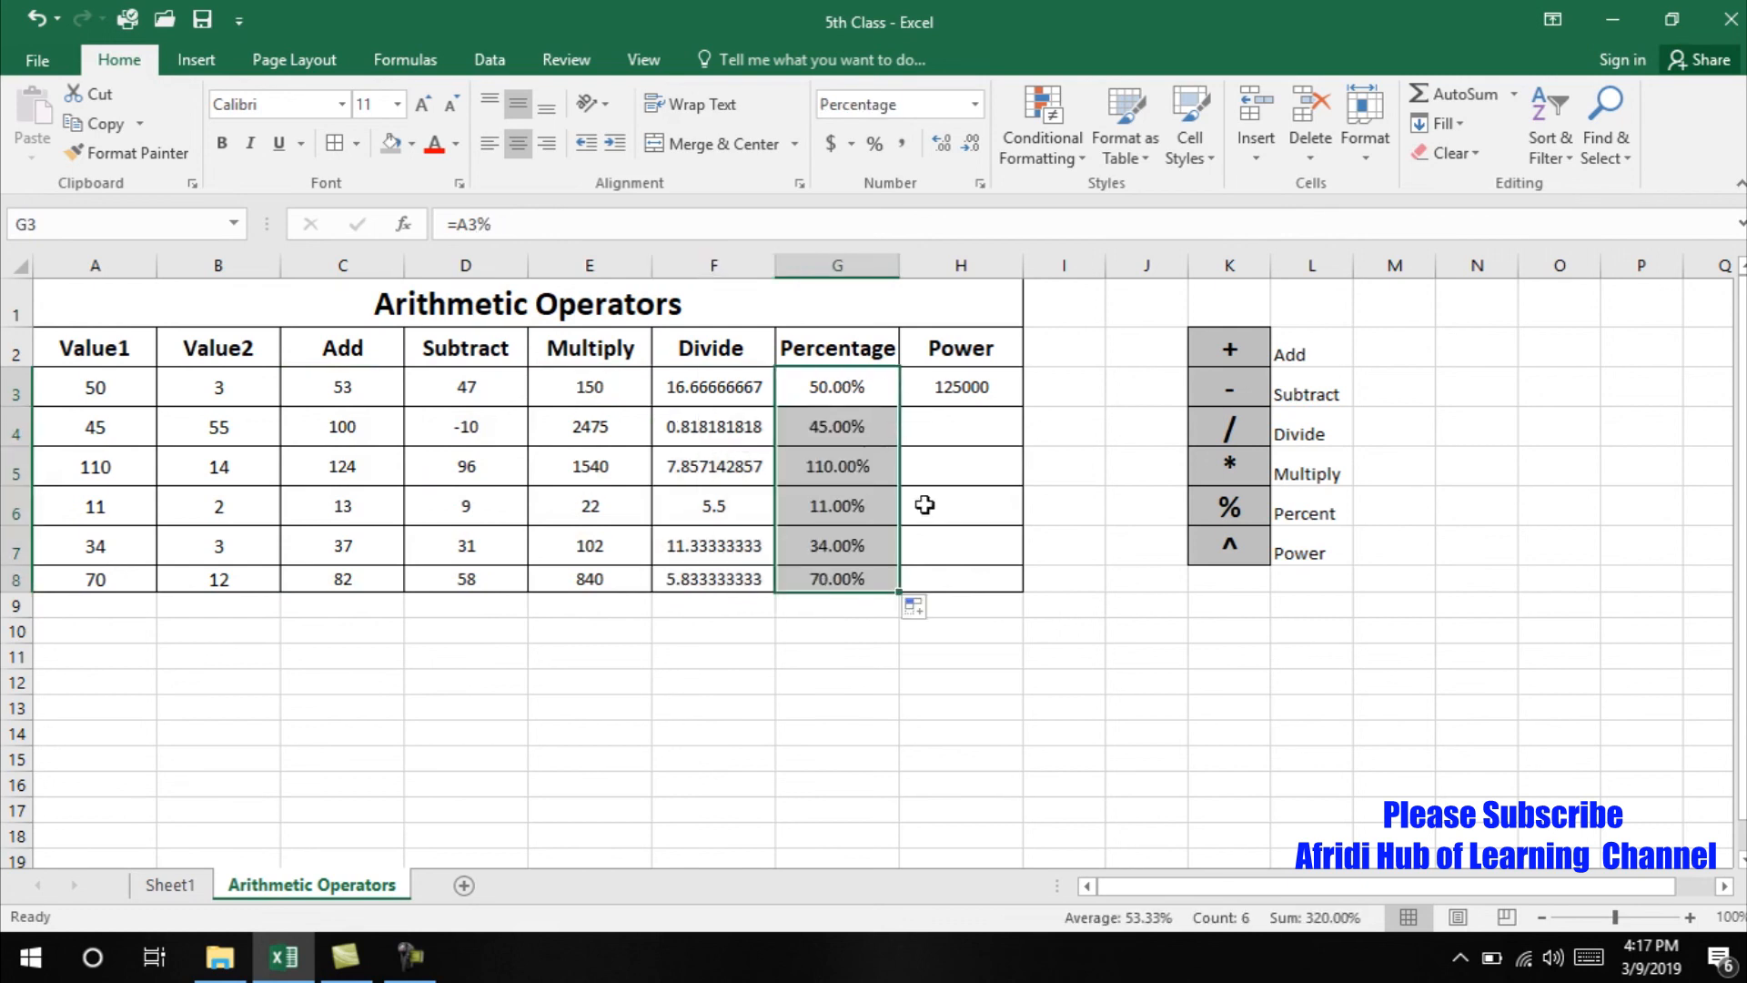
left_click(981, 361)
left_click(983, 380)
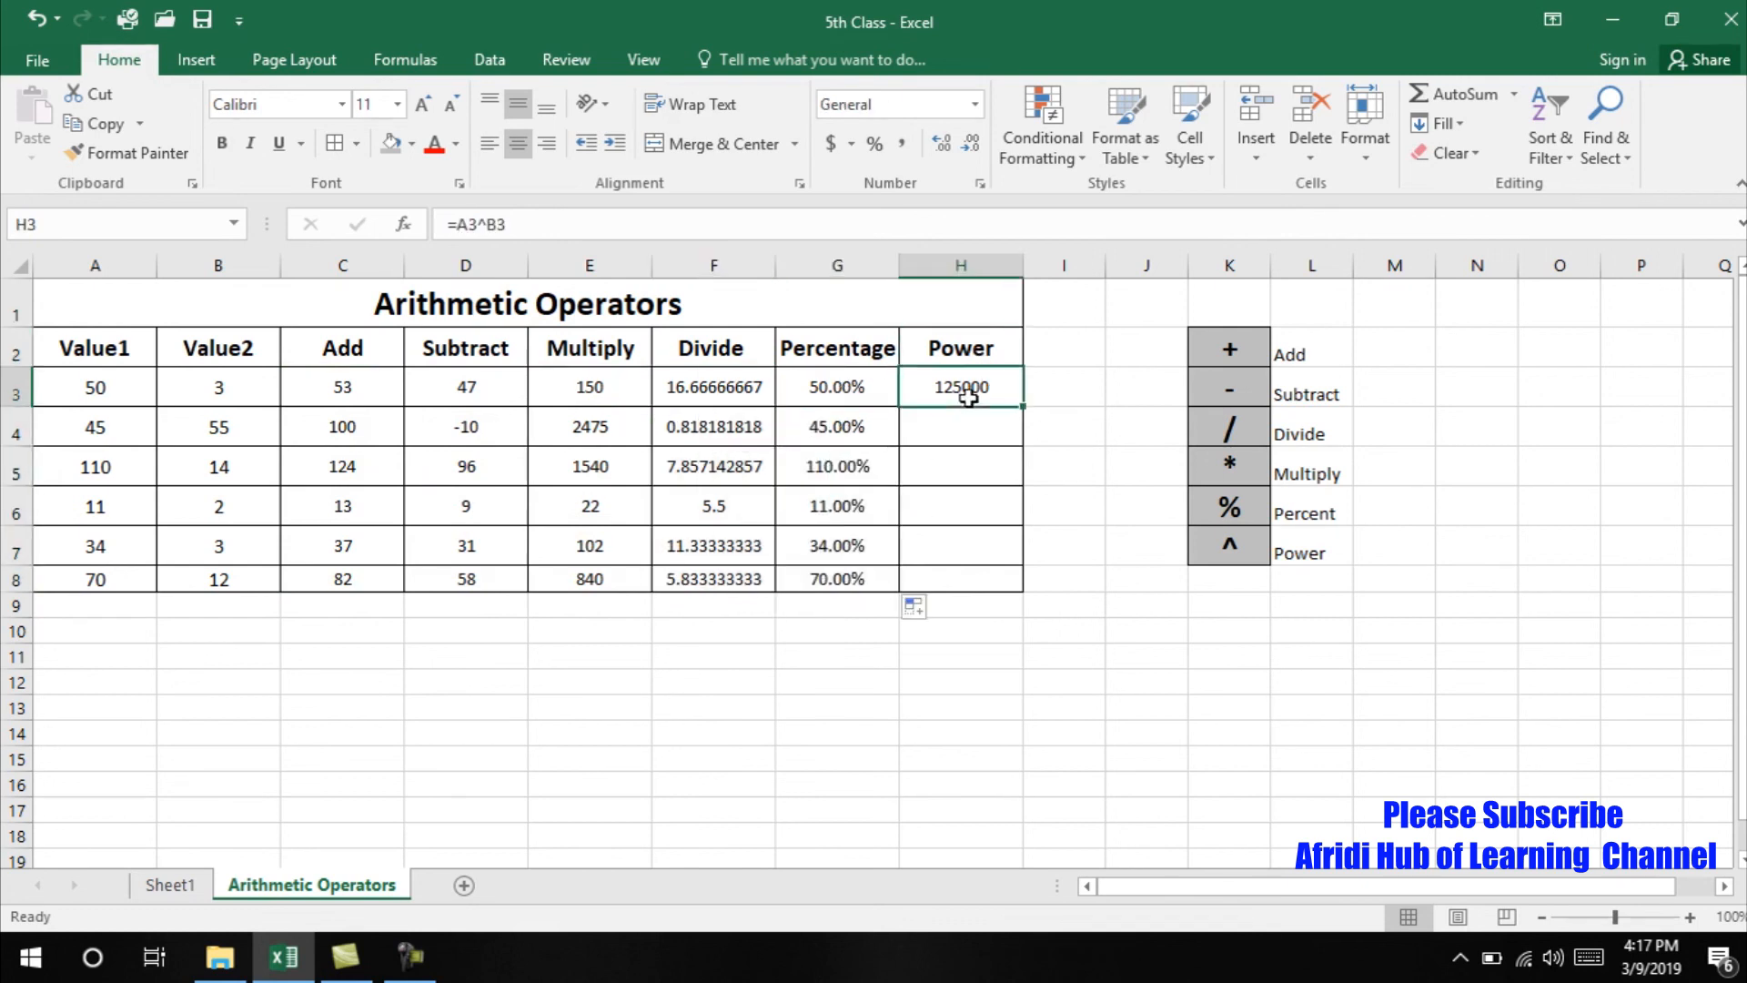
double_click(1023, 406)
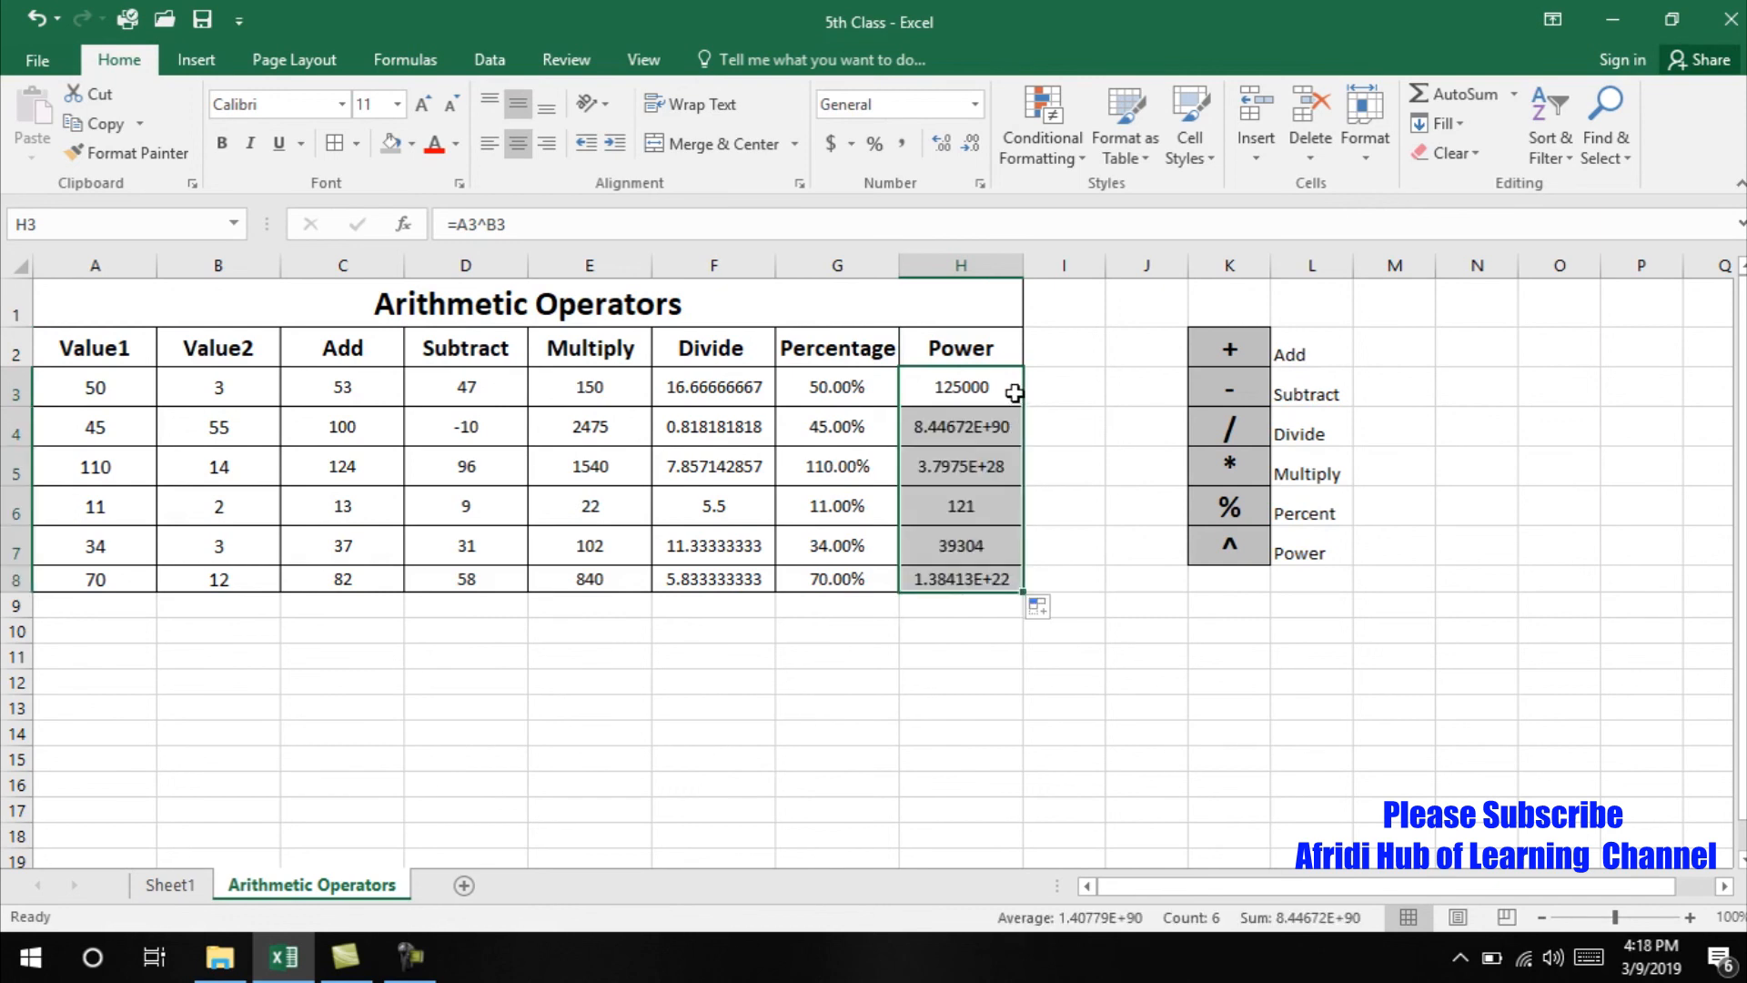
- Check the Power formula in H4, and set that row's Value1 in A4 to 12 and Value2 in B4 to 3
left_click(980, 431)
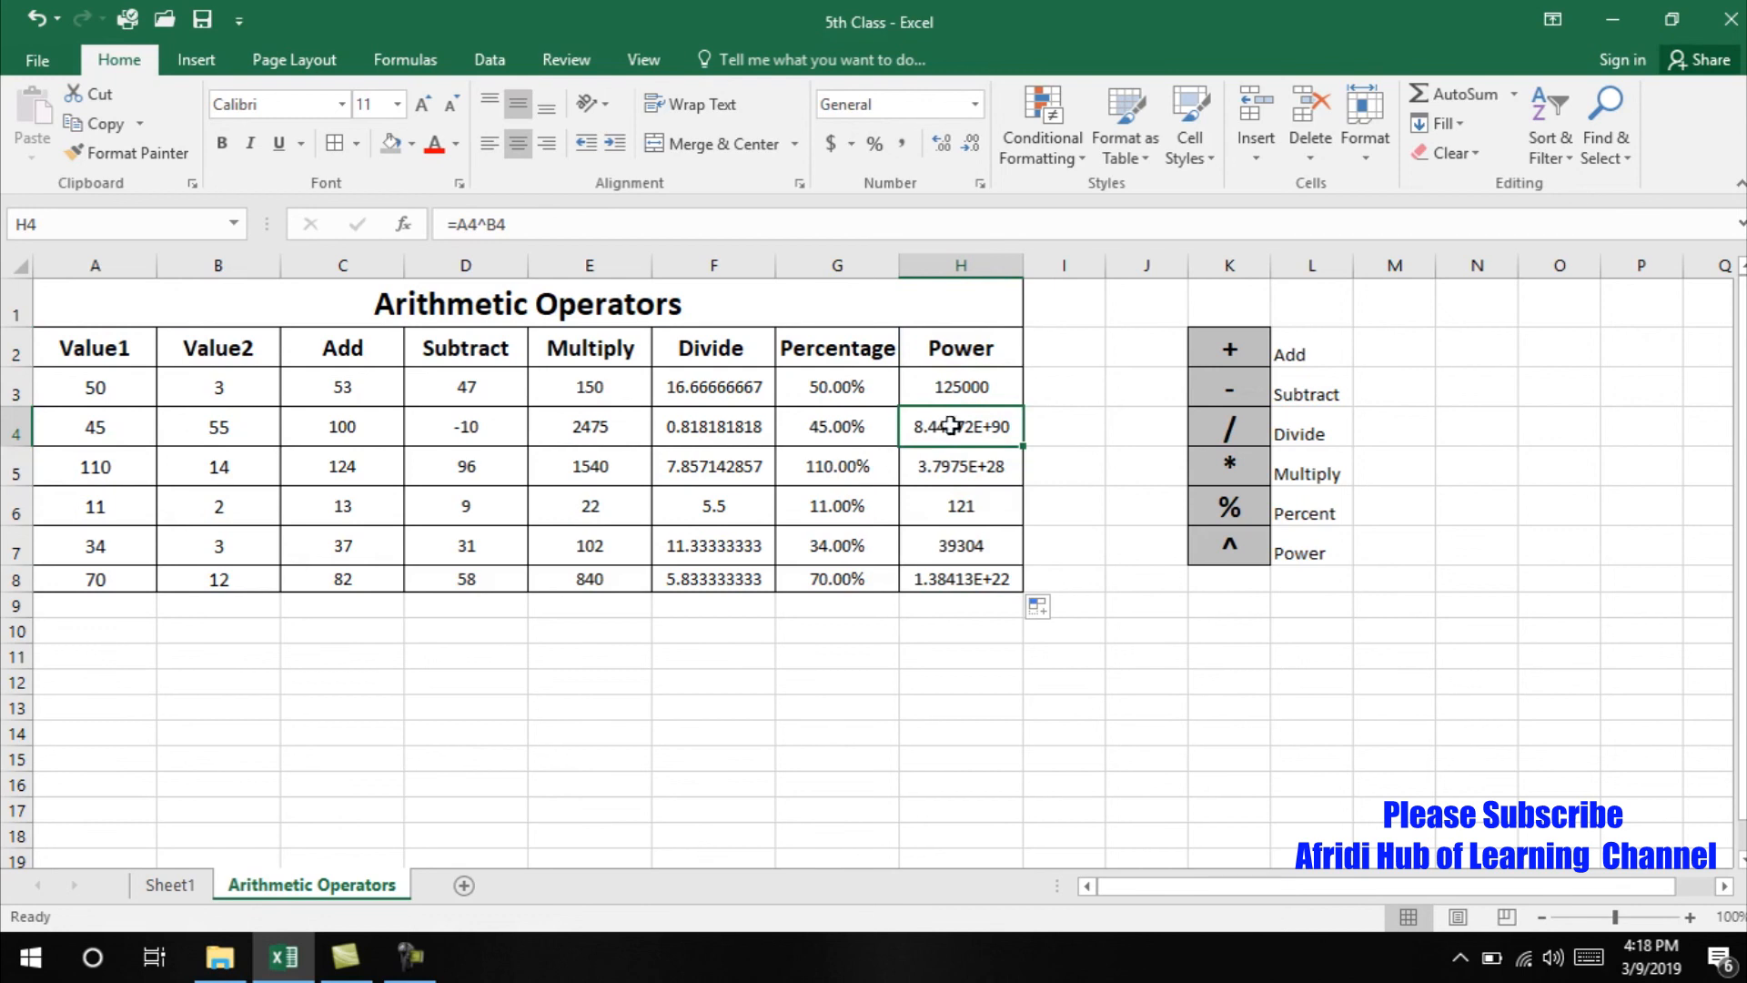
left_click(128, 464)
key("Up")
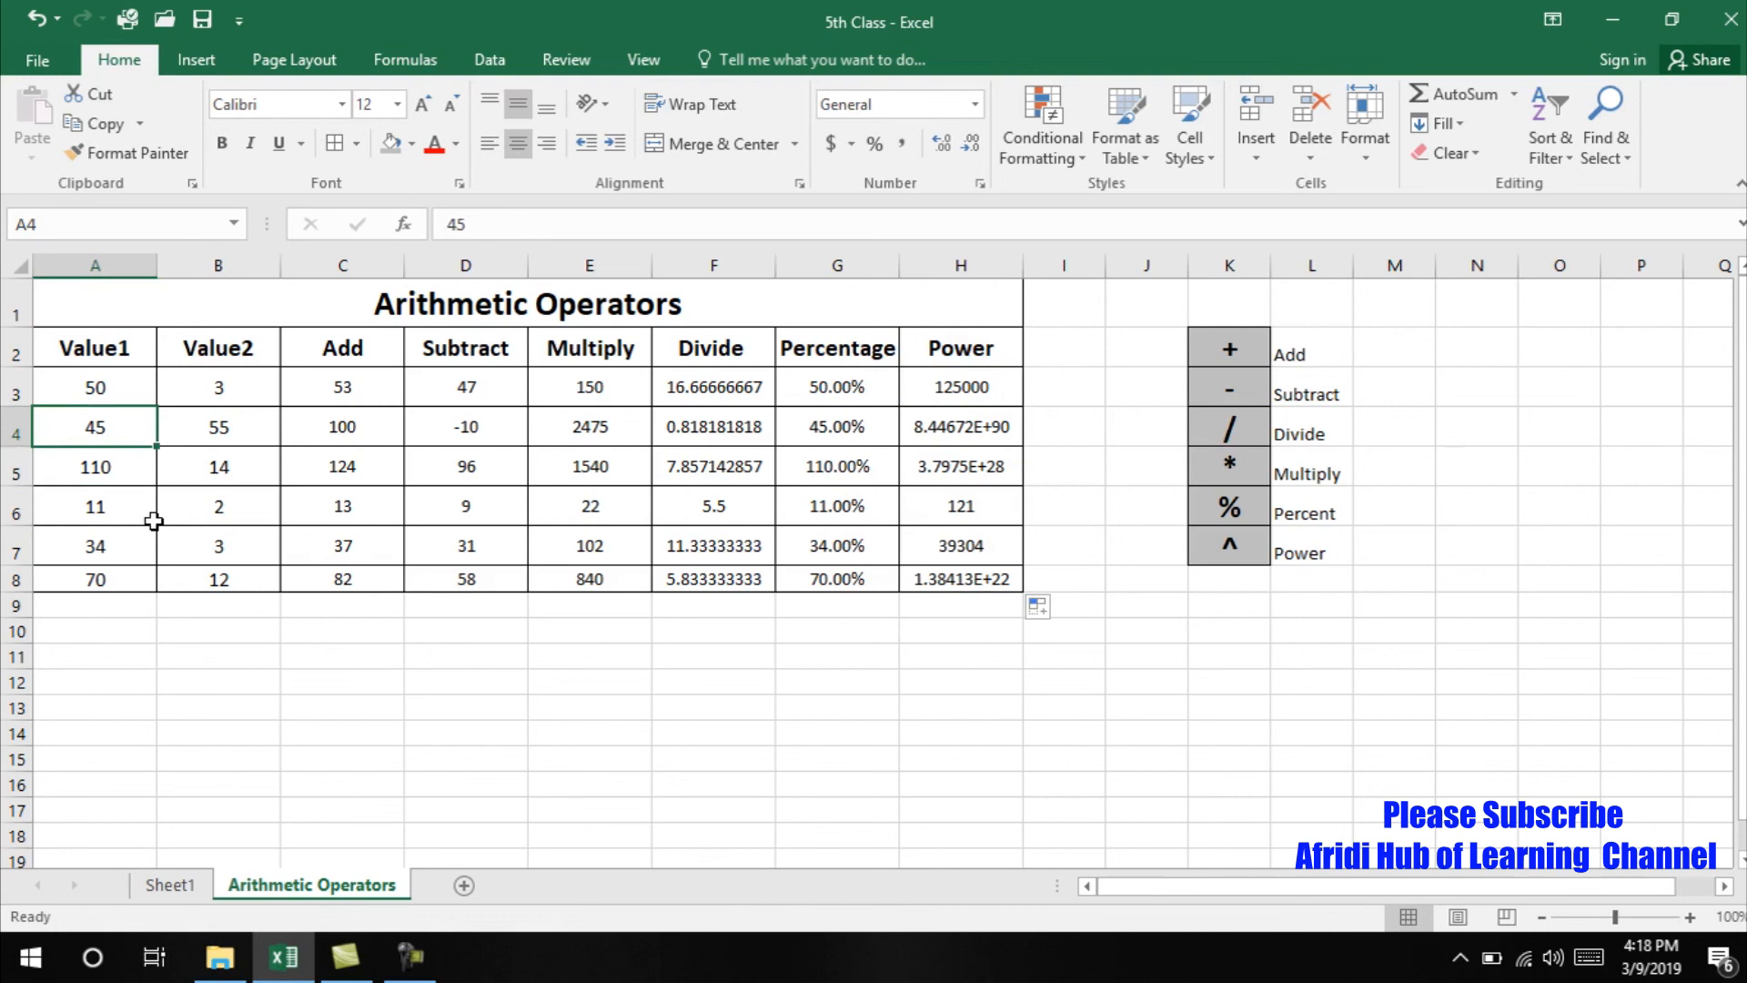
type("12")
key("Tab")
type("3")
key("Return")
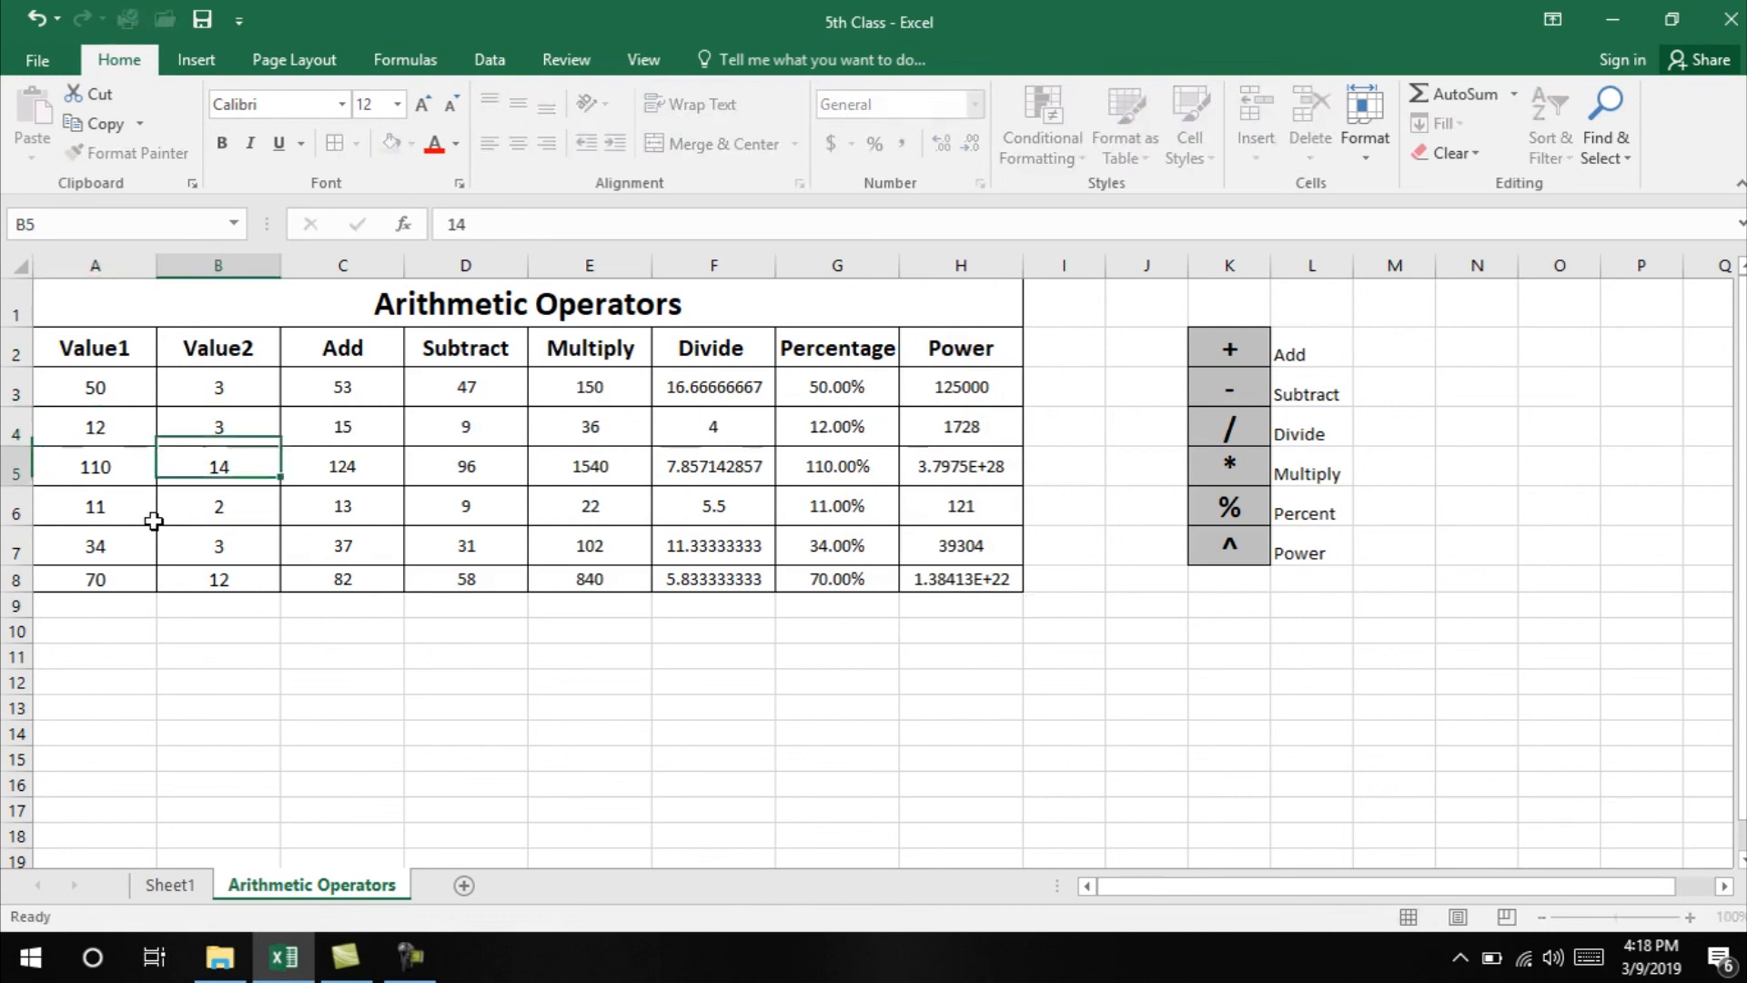
- Set row 5's Value1 in cell A5 to 12 and its Value2 in cell B5 to 5
key("Left")
type("12")
key("Tab")
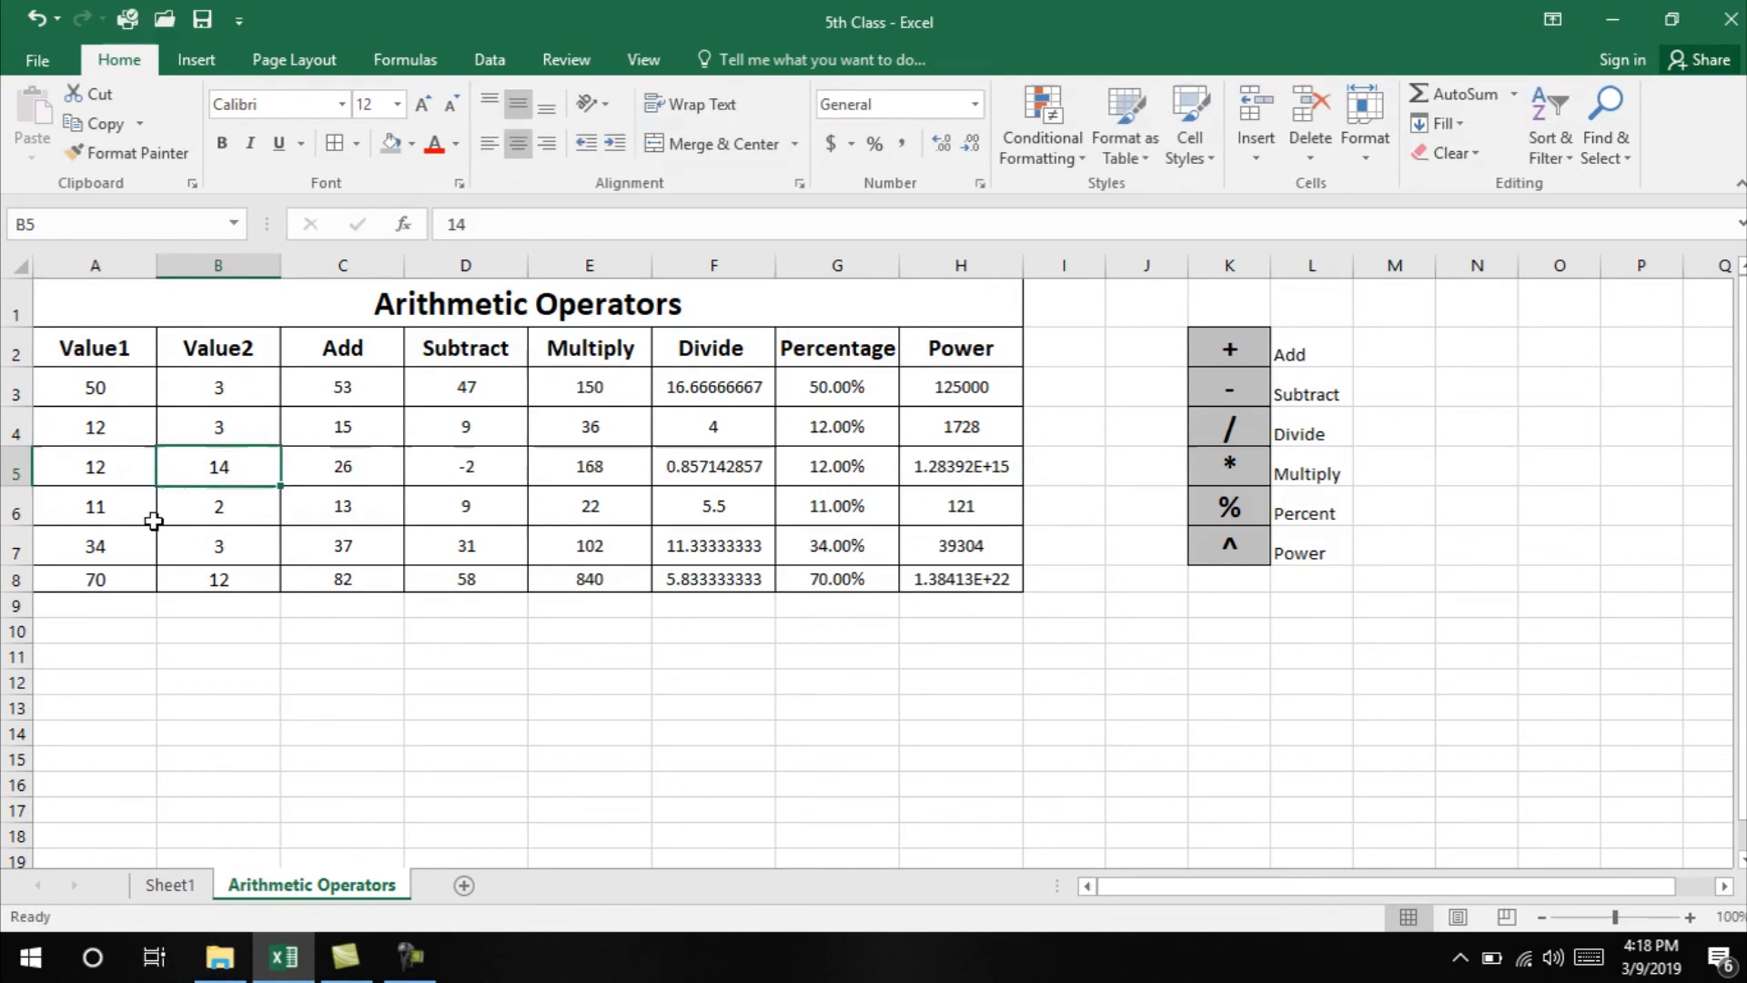
type("5")
key("Right")
- Try 20 as row 6's Value2 in cell B6, and replace it with 3
key("Down")
key("Left")
key("Left")
key("Right")
type("20")
key("Tab")
key("Left")
type("3")
key("Tab")
- Set the last row's Value1 in cell A8 to 13 and its Value2 in cell B8 to 2
key("Left")
key("Left")
key("Down")
key("Down")
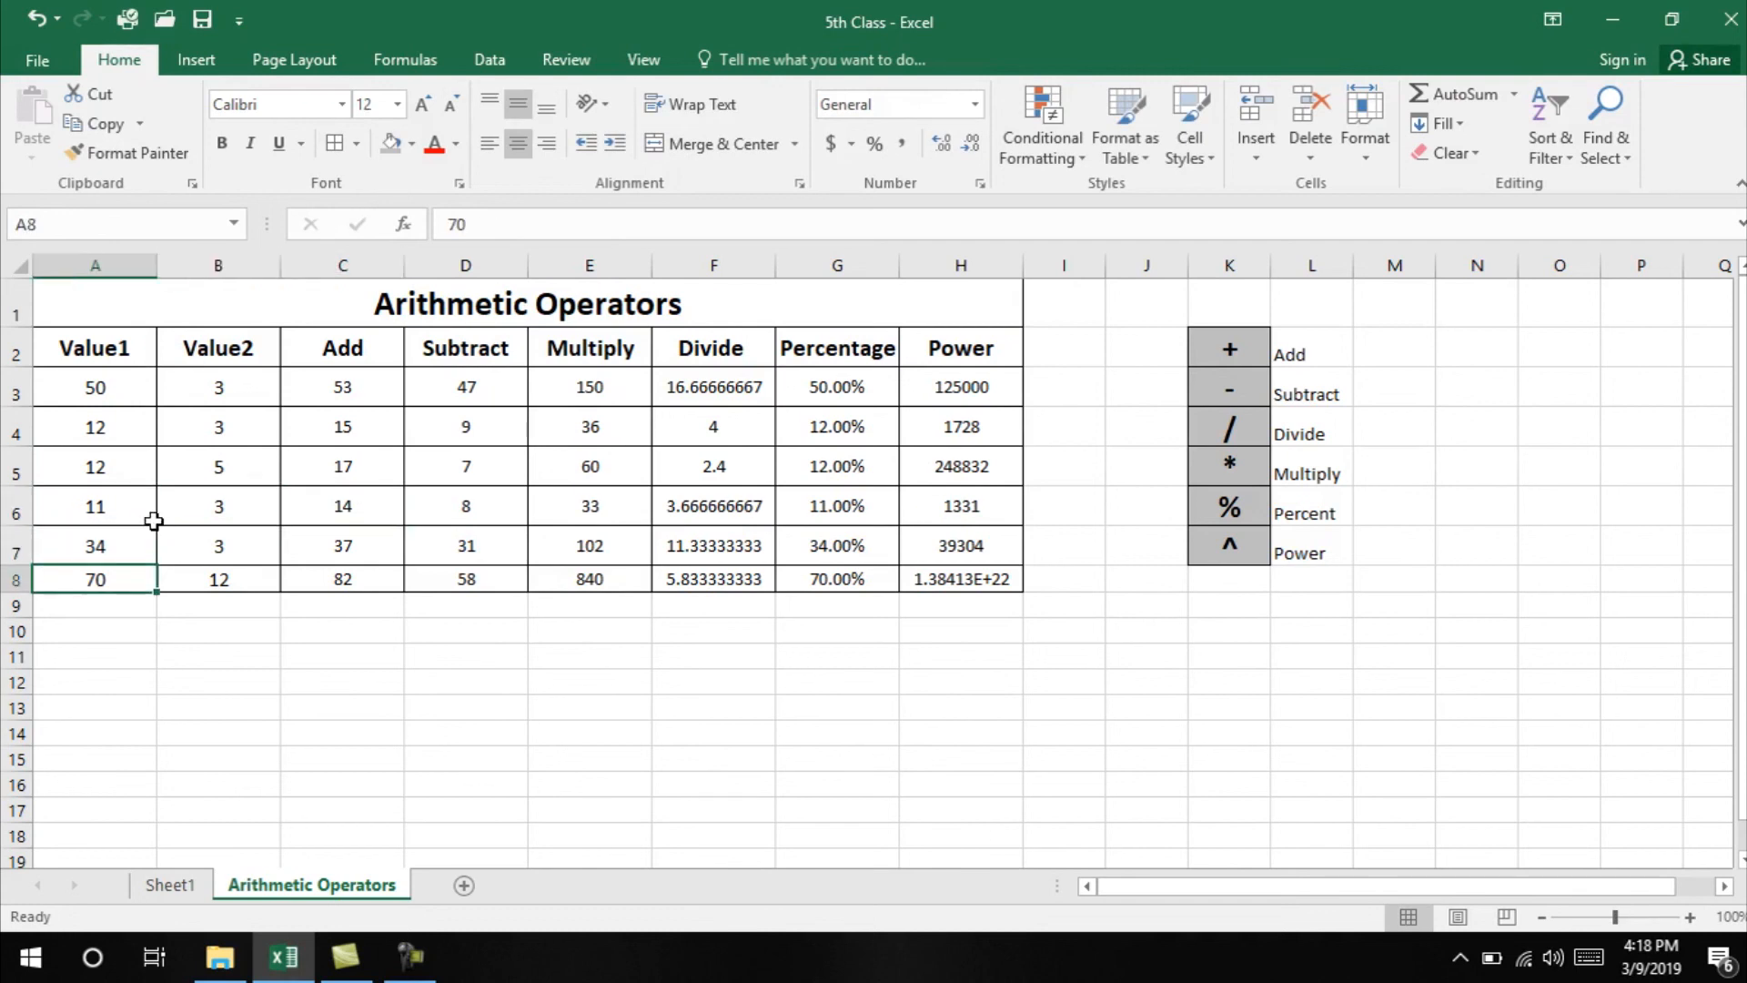
type("13")
key("Tab")
type("2")
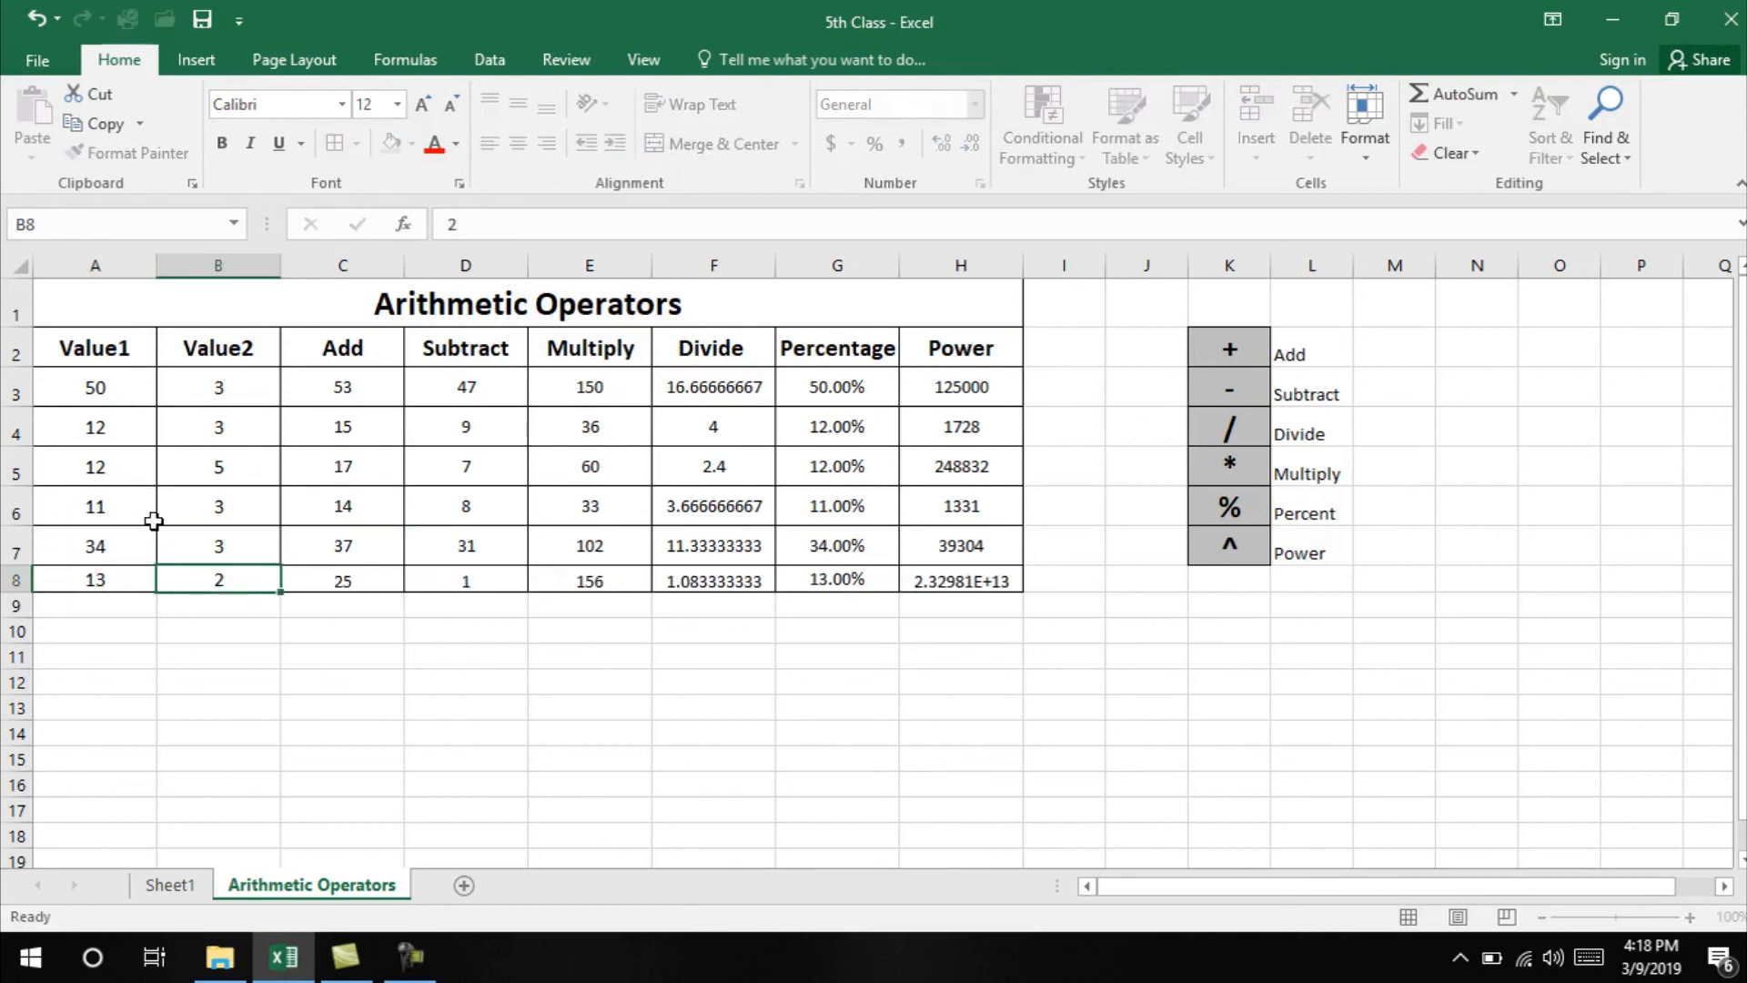
key("Tab")
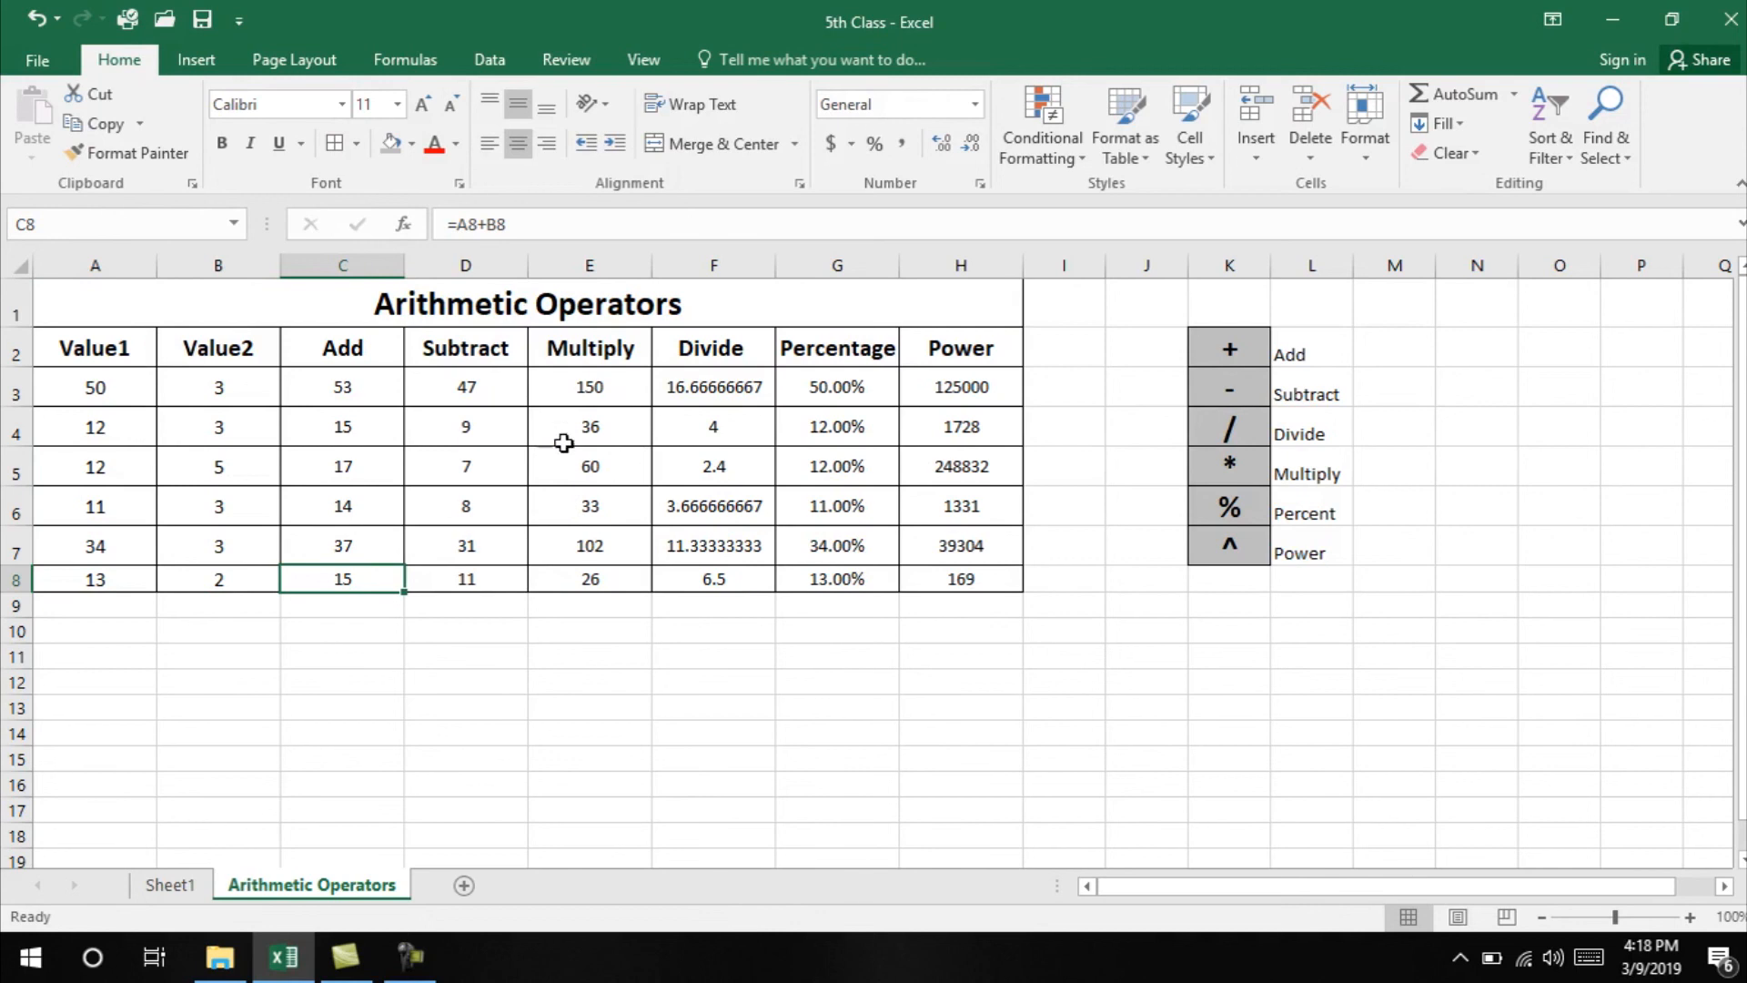
- Review the whole table and operator list in A1:L9, and inspect the Add formula in C3
left_click_drag(96, 303, 1308, 600)
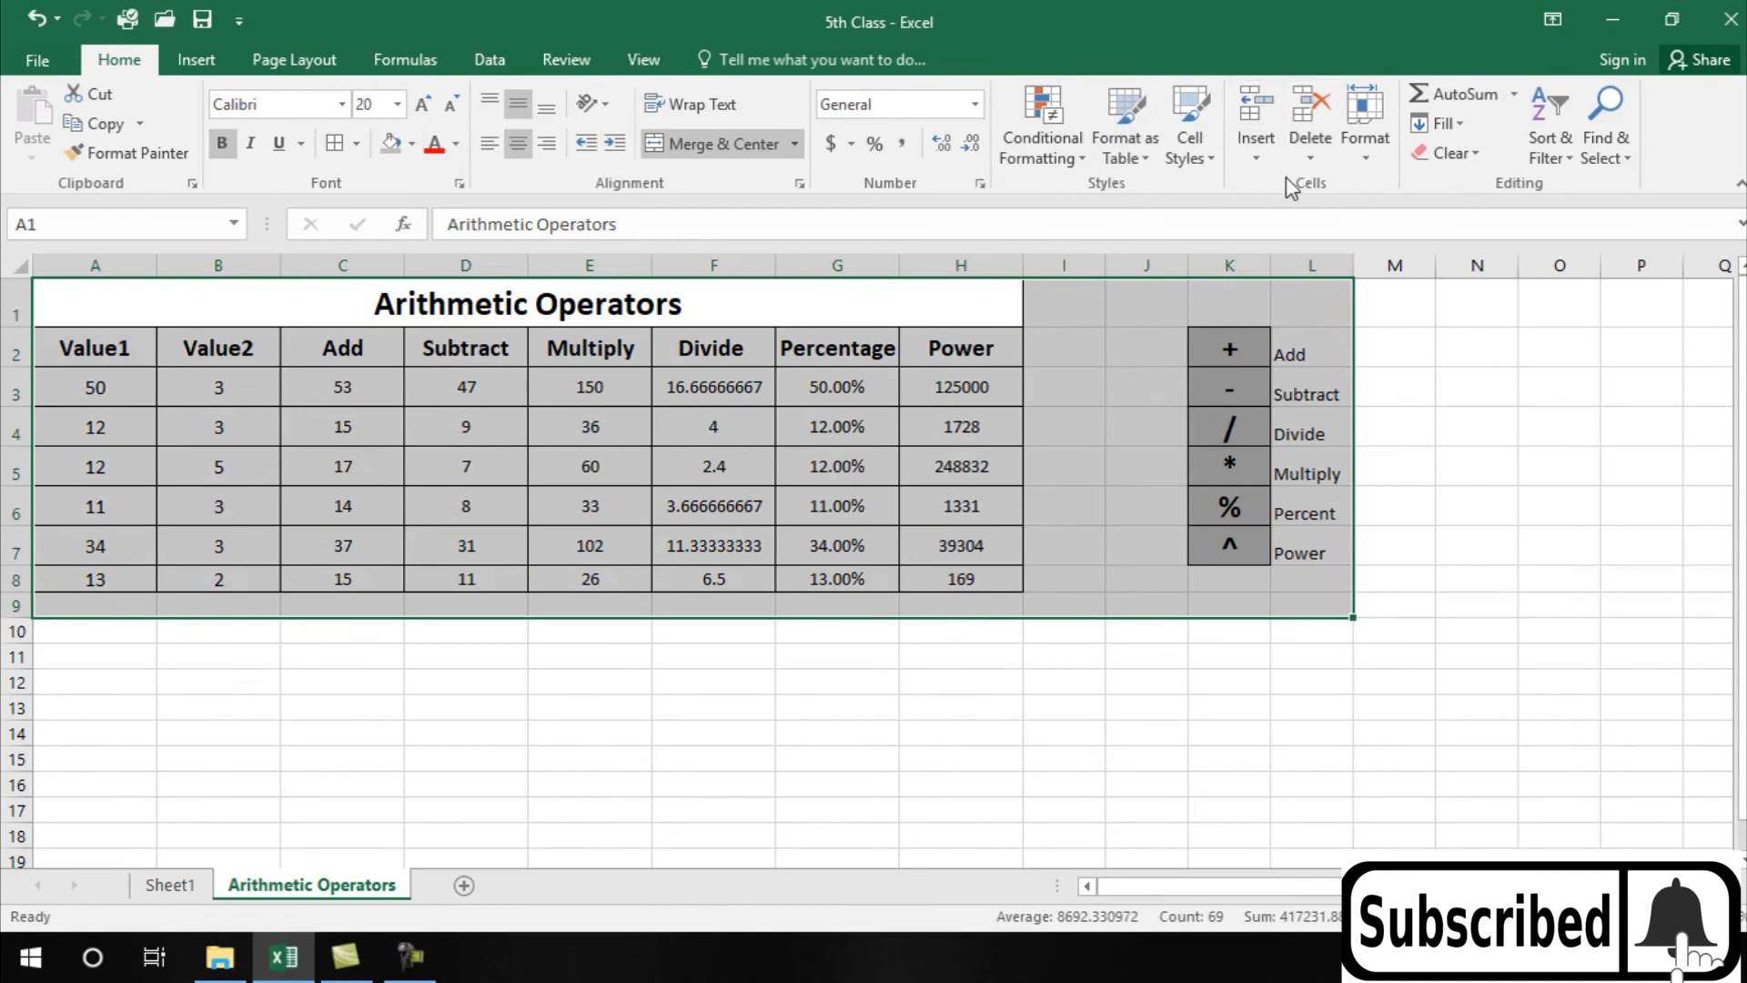
left_click(207, 462)
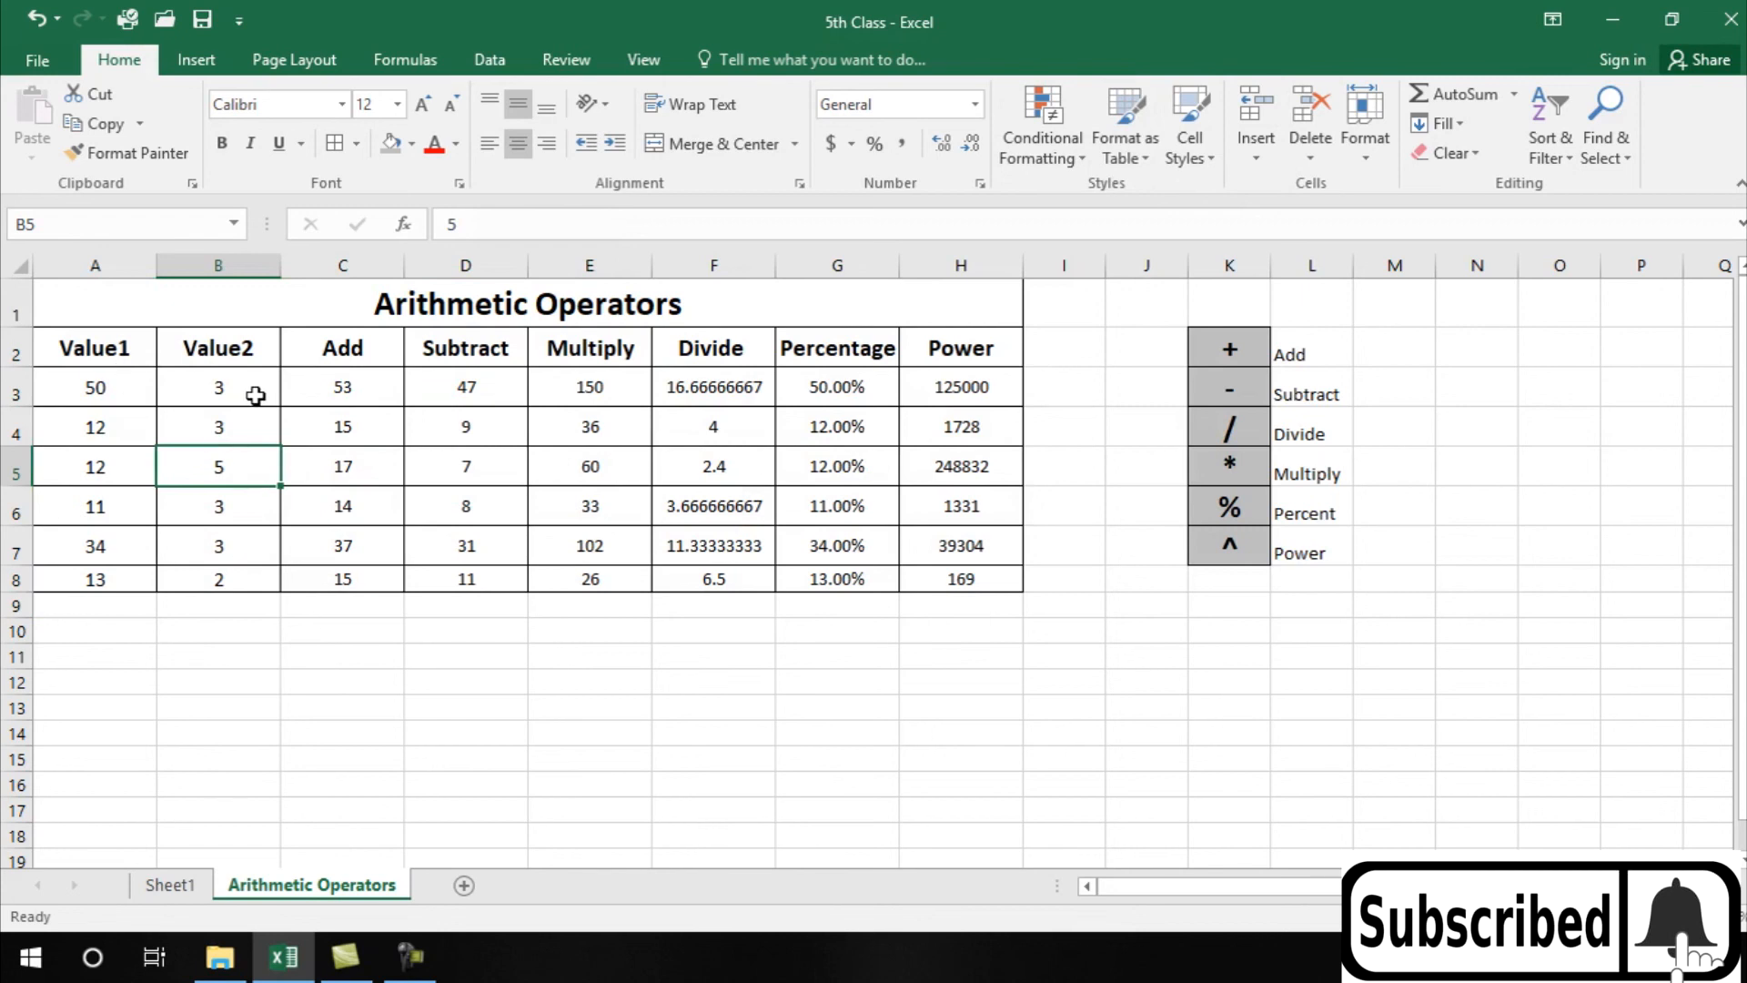
left_click(346, 387)
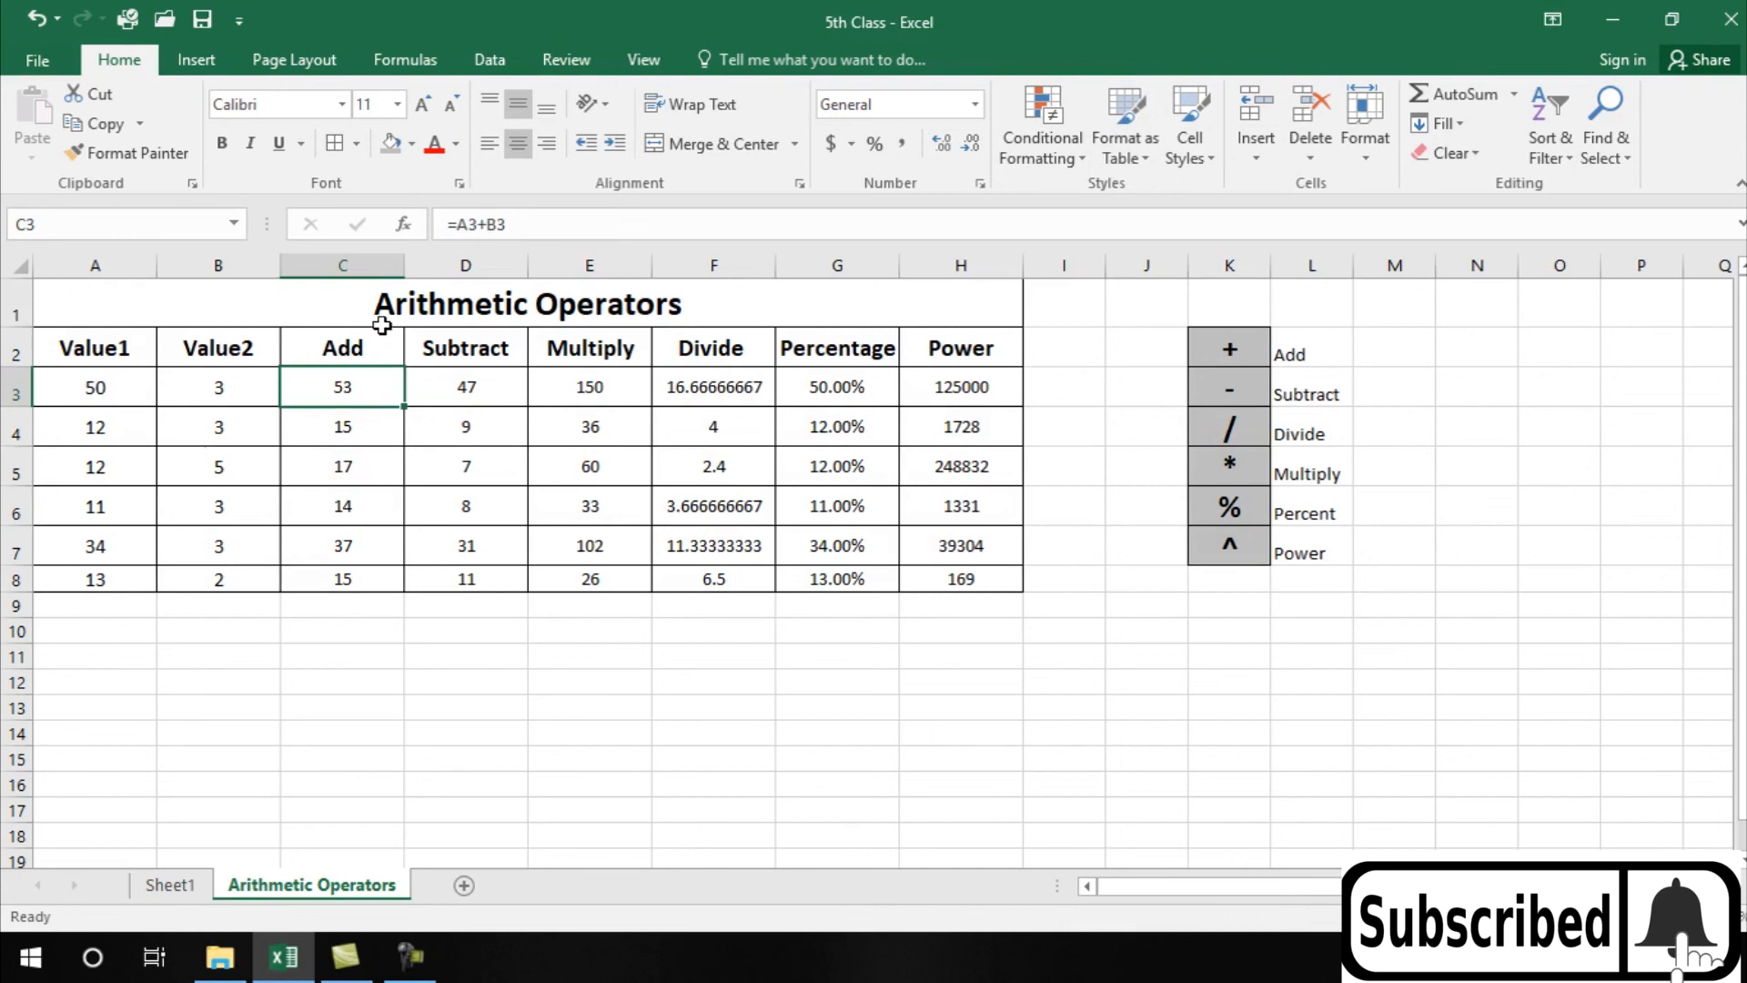